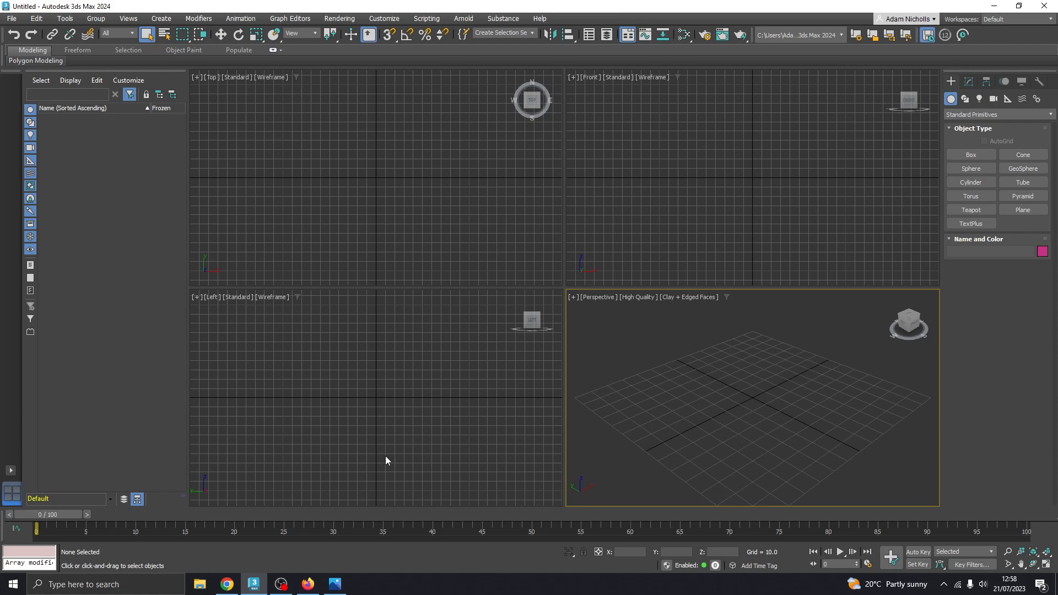
Check the desert houses reference image, and set the perspective viewport to Standard quality with Default Shading and Edged Faces off
{"action": "left_click", "coordinate": [335, 584]}
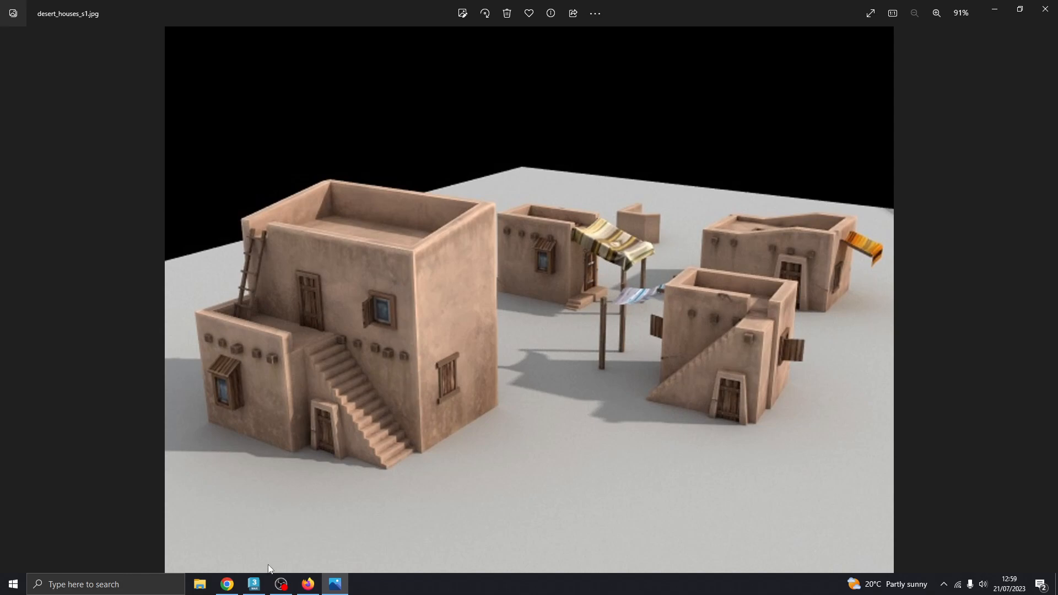
{"action": "left_click", "coordinate": [253, 584]}
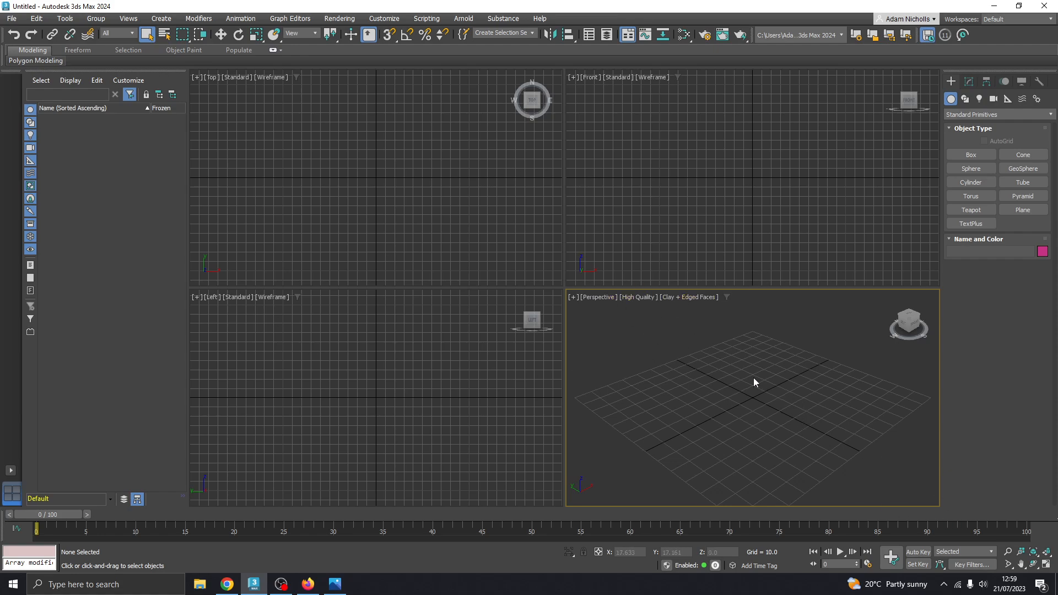
{"action": "left_click", "coordinate": [667, 298]}
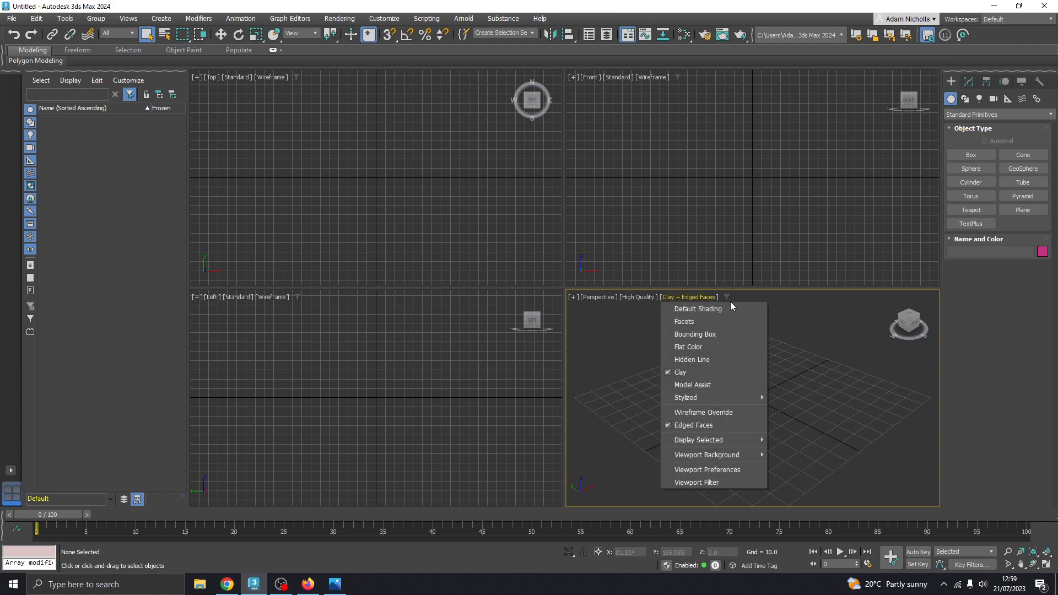
{"action": "left_click", "coordinate": [708, 310]}
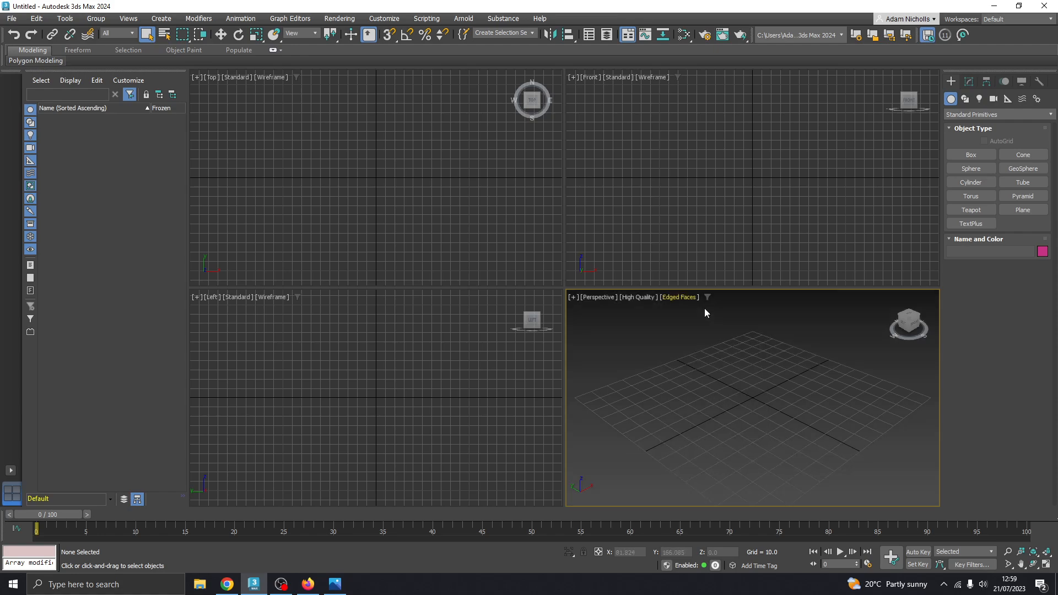
{"action": "left_click", "coordinate": [633, 298]}
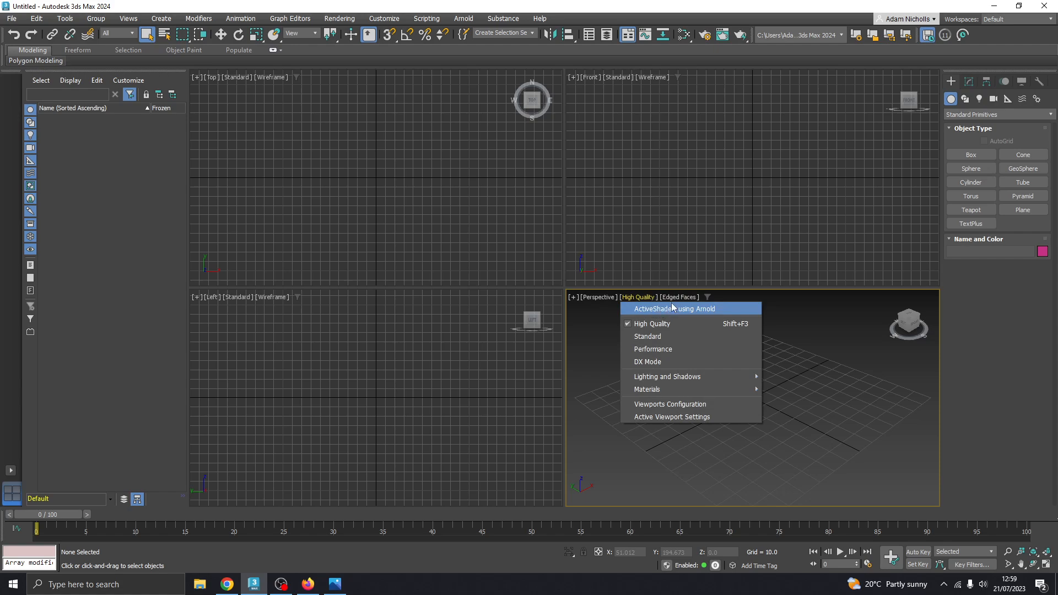
{"action": "left_click", "coordinate": [674, 297]}
{"action": "left_click", "coordinate": [646, 298]}
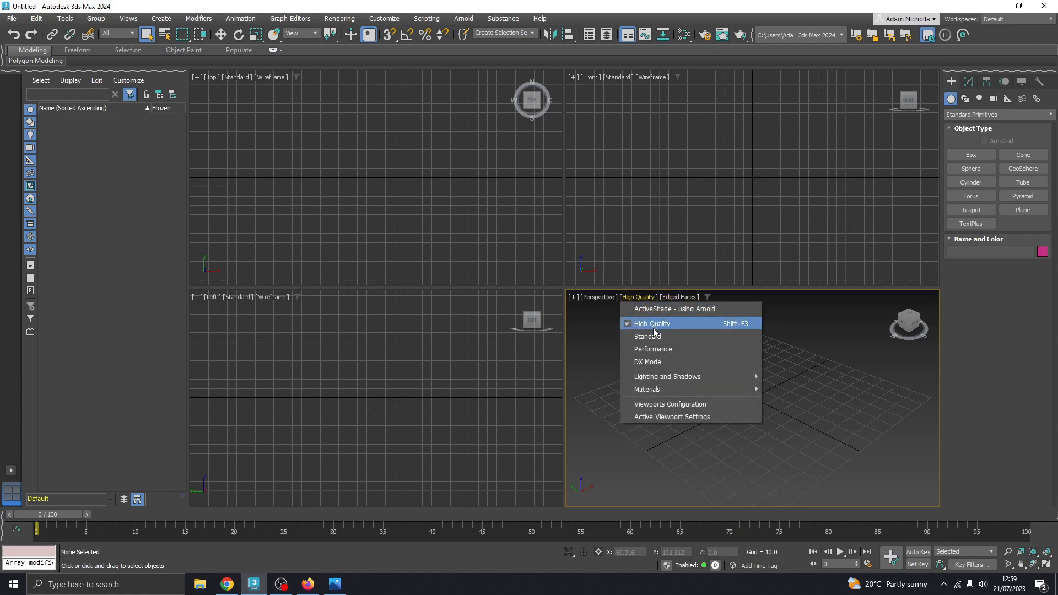
{"action": "left_click", "coordinate": [652, 335]}
{"action": "left_click", "coordinate": [675, 298]}
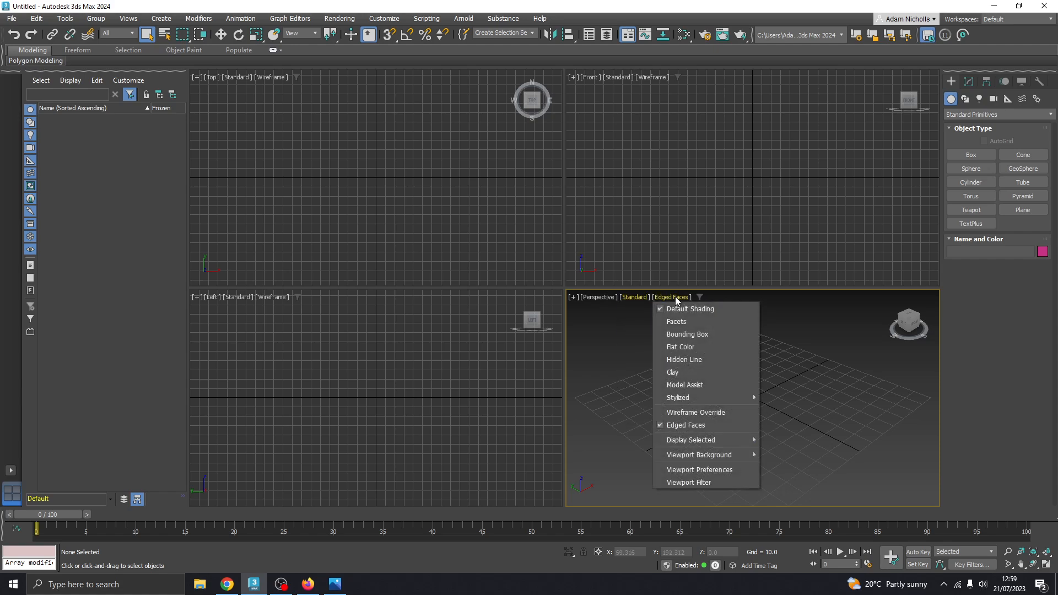
{"action": "left_click", "coordinate": [686, 425]}
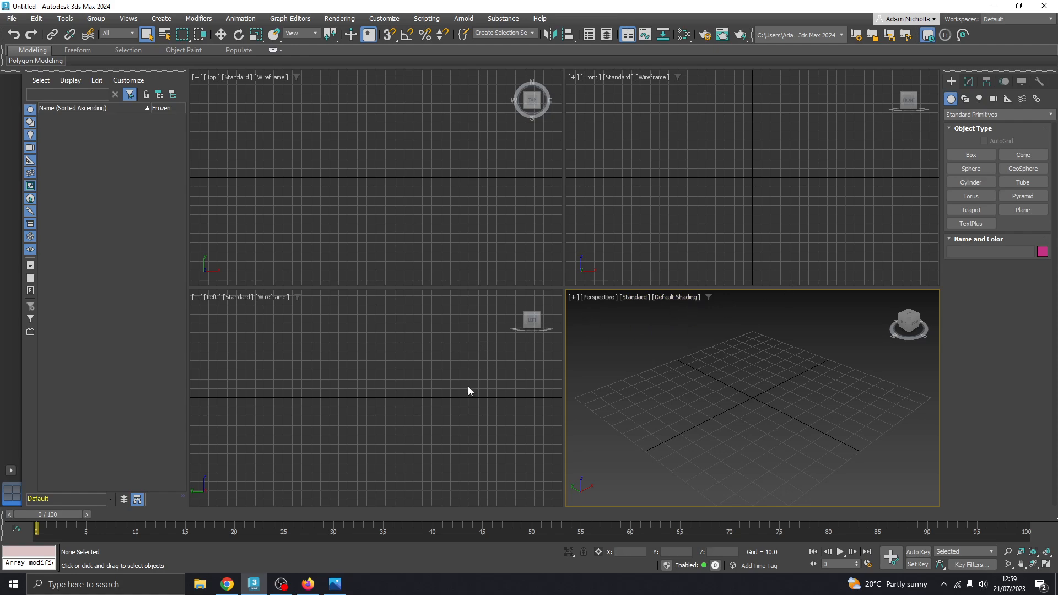
Maximise the perspective viewport and create a box about 130 long, 77 wide and 83 high on the grid
{"action": "left_click", "coordinate": [335, 584]}
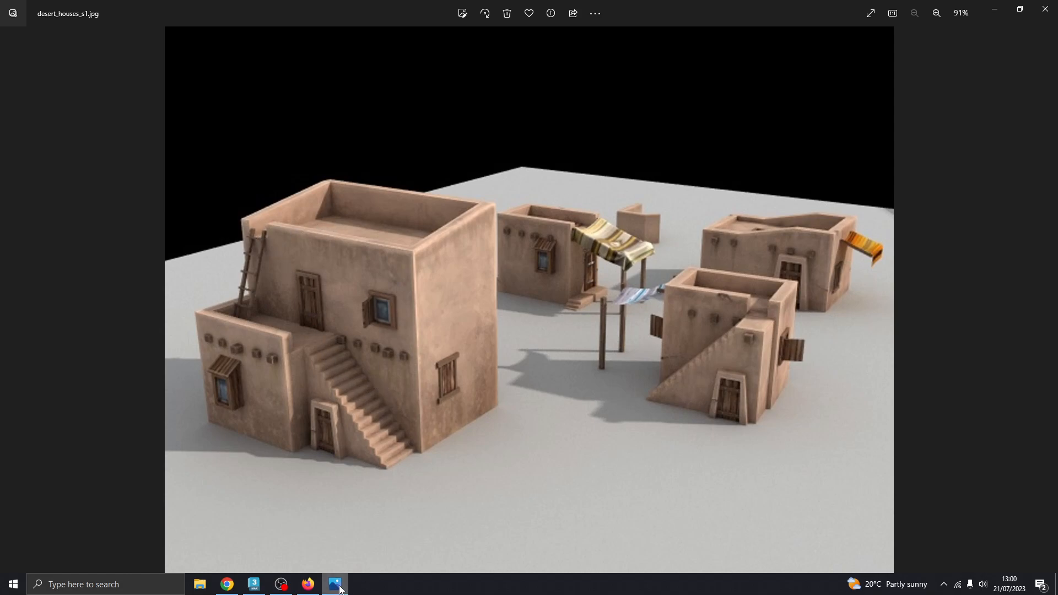
{"action": "left_click", "coordinate": [254, 584]}
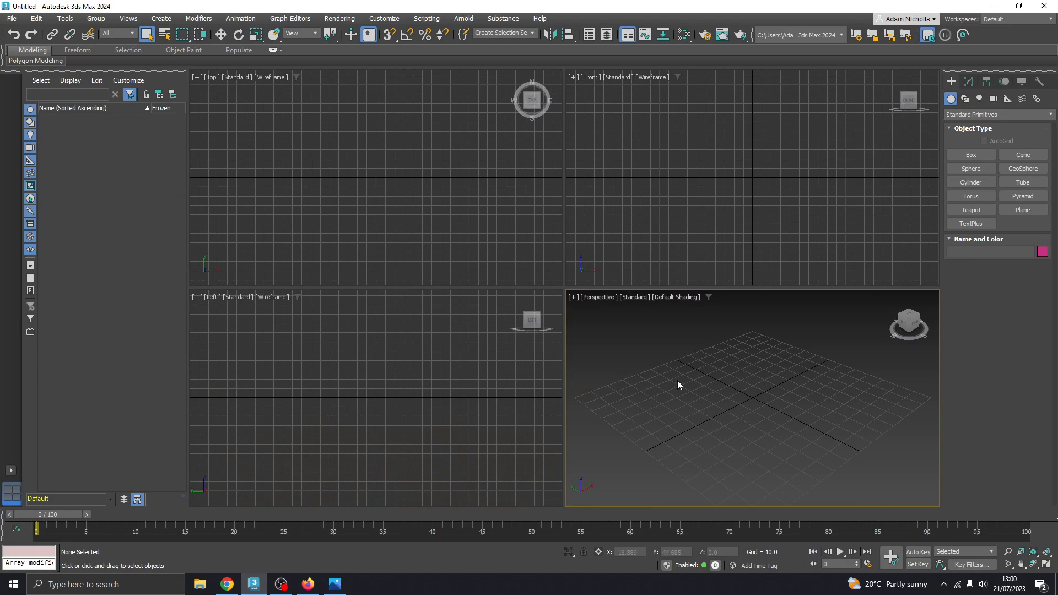
{"action": "left_click", "coordinate": [1046, 564]}
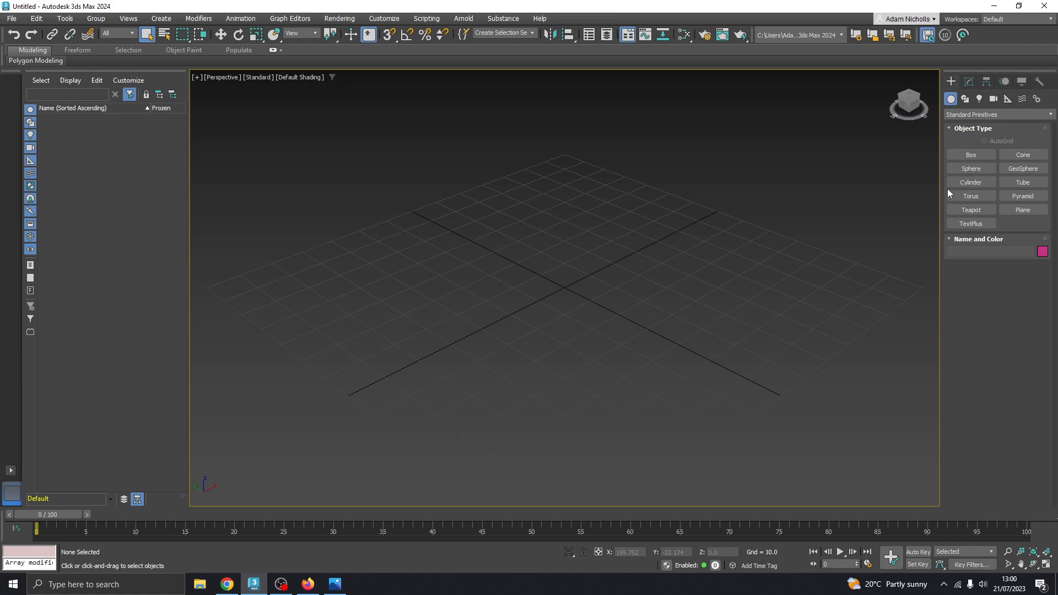
{"action": "left_click", "coordinate": [974, 156]}
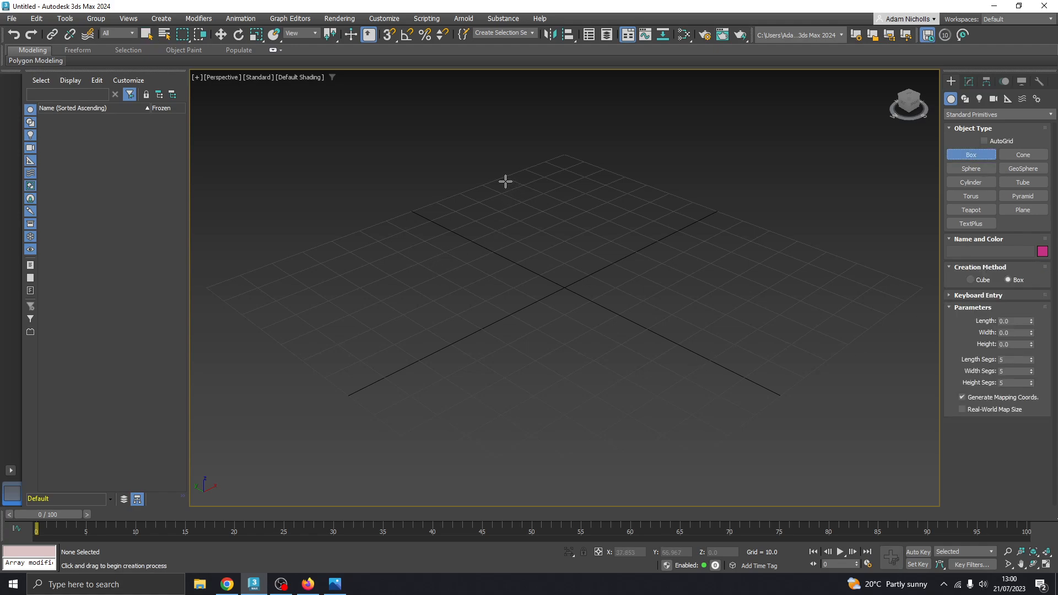
{"action": "left_click_drag", "start_coordinate": [505, 181], "coordinate": [643, 479]}
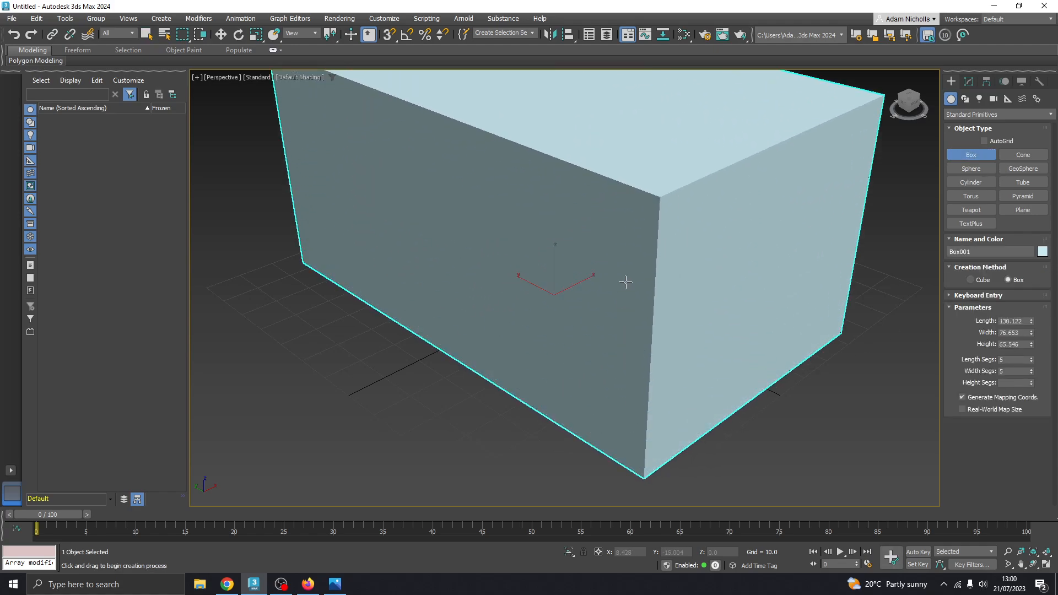
{"action": "left_click", "coordinate": [626, 238]}
{"action": "scroll", "coordinate": [640, 302], "scroll_direction": "down", "scroll_amount": 5}
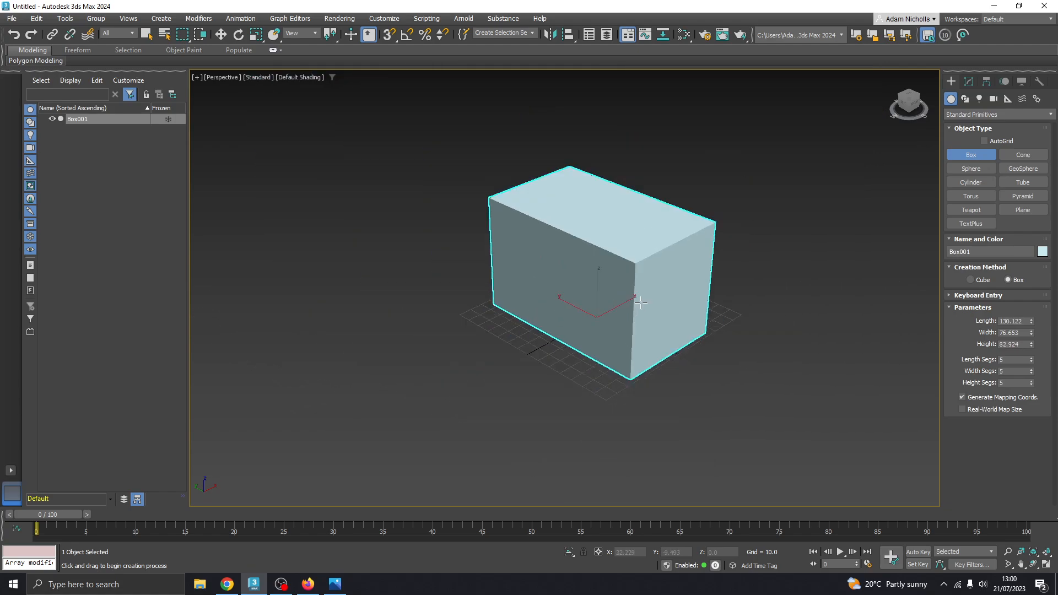
{"action": "scroll", "coordinate": [640, 302], "scroll_direction": "up", "scroll_amount": 1}
{"action": "scroll", "coordinate": [623, 303], "scroll_direction": "up", "scroll_amount": 1}
{"action": "scroll", "coordinate": [573, 289], "scroll_direction": "up", "scroll_amount": 3}
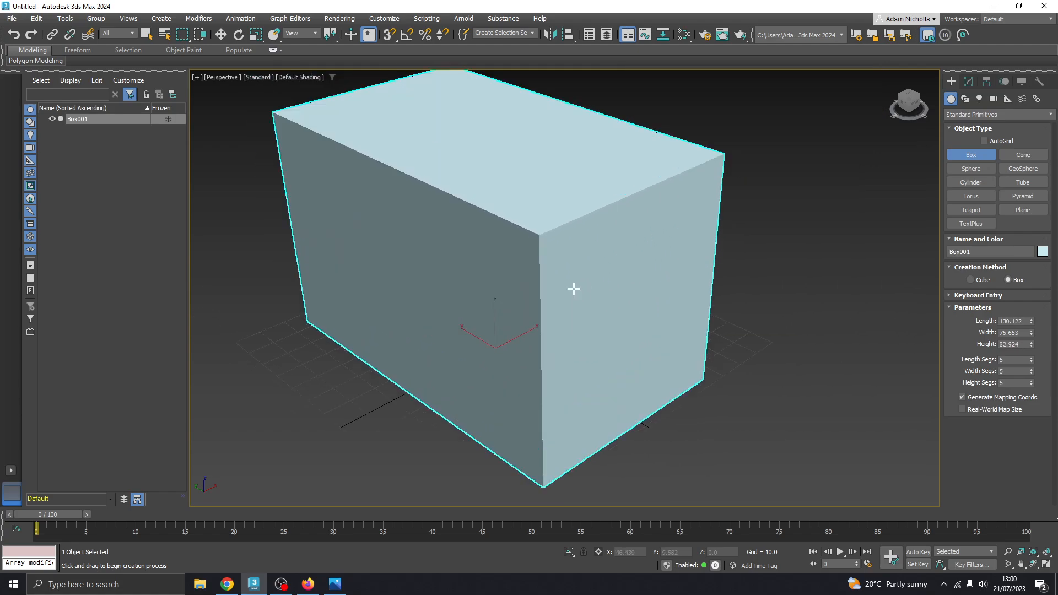
{"action": "scroll", "coordinate": [573, 289], "scroll_direction": "down", "scroll_amount": 3}
Resize the box to about 137 long, 89 wide and 122 high, comparing its proportions with the large house in the reference image
{"action": "left_click", "coordinate": [335, 584]}
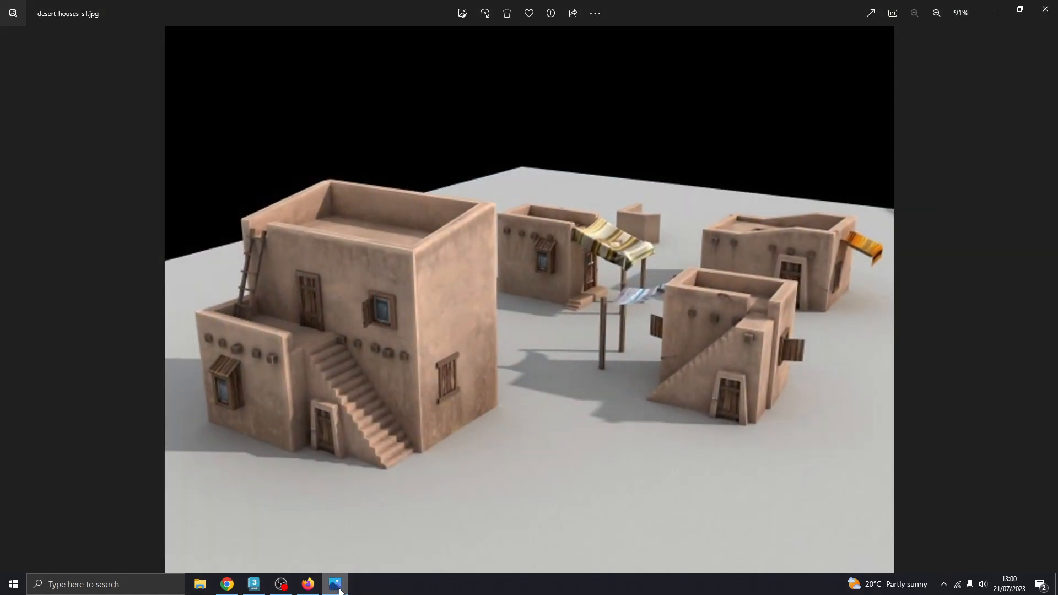
{"action": "left_click", "coordinate": [338, 585]}
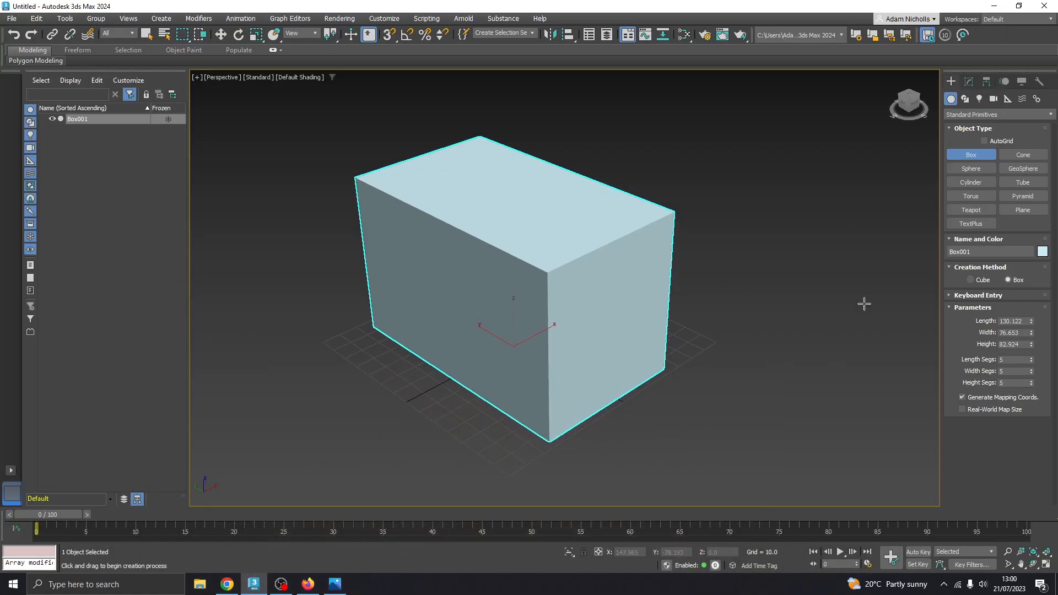
{"action": "left_click_drag", "start_coordinate": [1031, 323], "coordinate": [1029, 335]}
{"action": "left_click", "coordinate": [335, 586]}
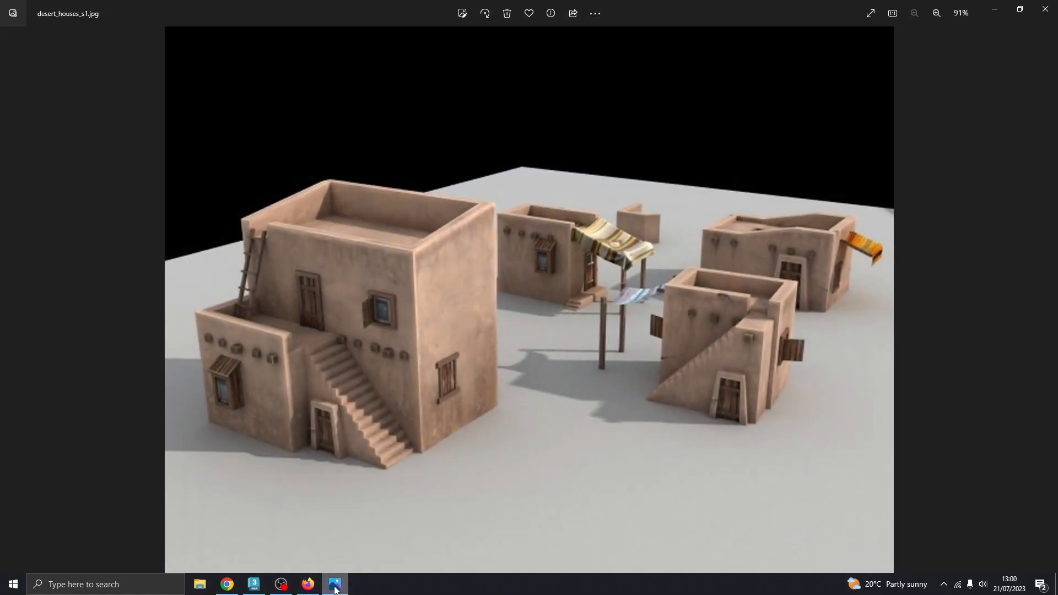
{"action": "left_click", "coordinate": [335, 586]}
{"action": "left_click_drag", "start_coordinate": [1032, 346], "coordinate": [1030, 331]}
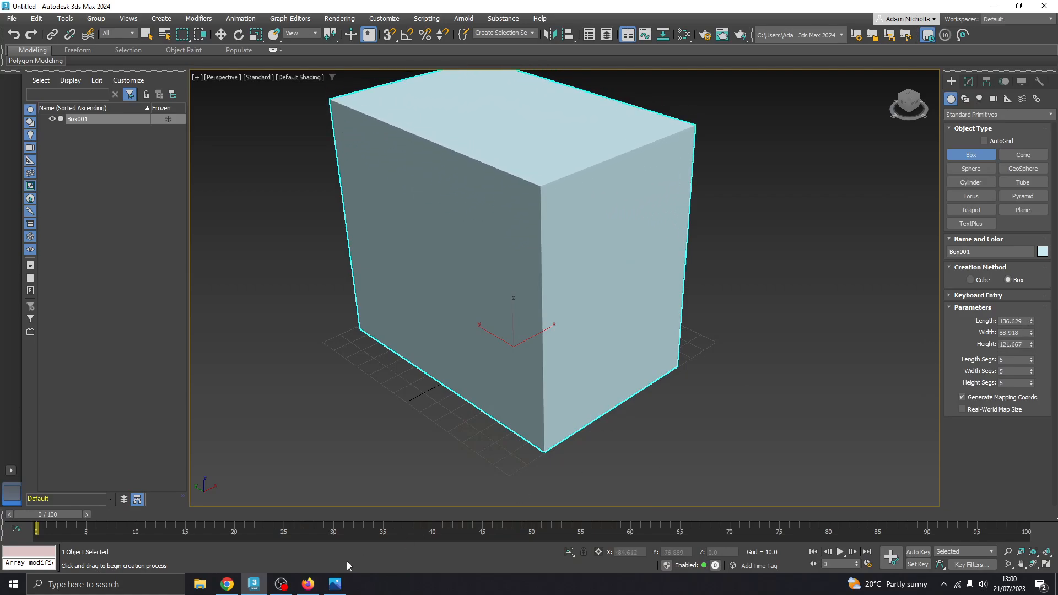
{"action": "left_click", "coordinate": [335, 586]}
{"action": "left_click", "coordinate": [335, 585]}
{"action": "scroll", "coordinate": [643, 323], "scroll_direction": "down", "scroll_amount": 3}
{"action": "middle_click_drag", "start_coordinate": [642, 324], "coordinate": [641, 314], "text": "alt"}
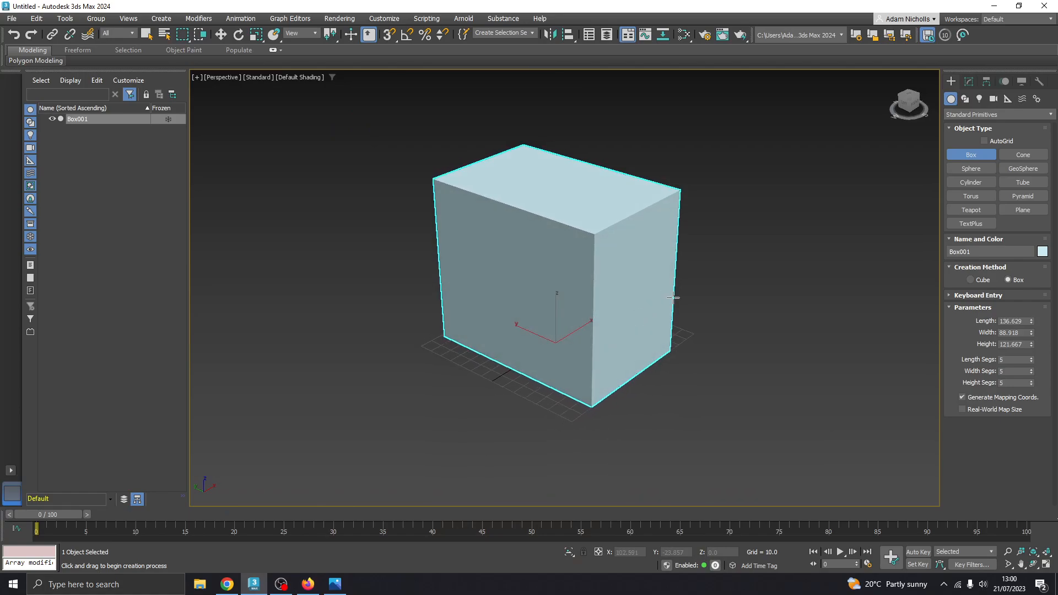
Round the box's dimensions to length 137, width 89 and height 121
{"action": "double_click", "coordinate": [1013, 321]}
{"action": "type", "text": "137"}
{"action": "double_click", "coordinate": [1028, 333]}
{"action": "type", "text": "89.0"}
{"action": "double_click", "coordinate": [1026, 344]}
{"action": "type", "text": "121"}
{"action": "key", "text": "Return"}
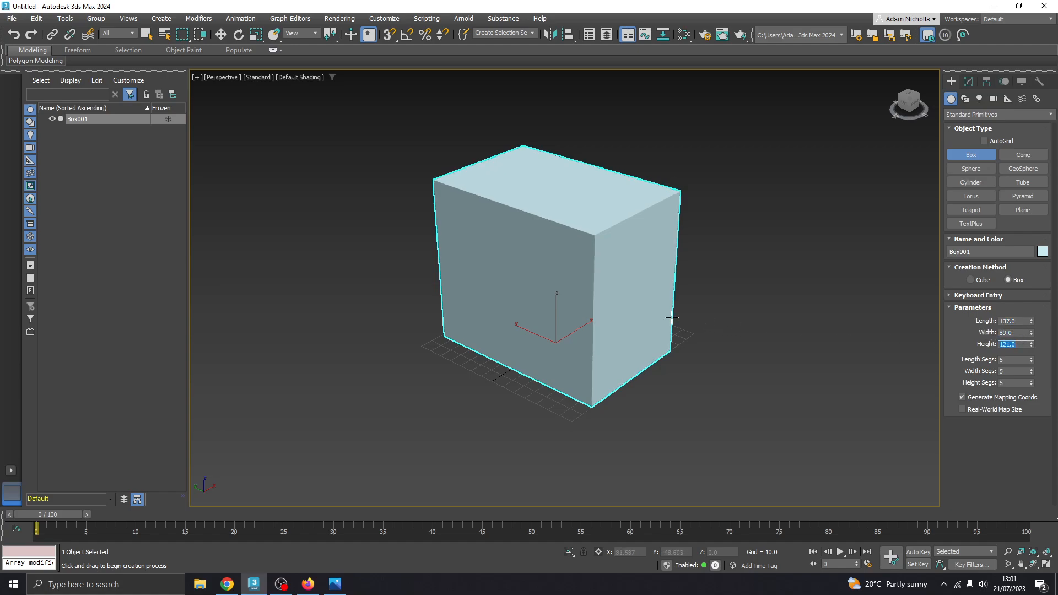
Centre the box on the grid by setting its X and Y position to 0
{"action": "middle_click_drag", "start_coordinate": [635, 309], "coordinate": [557, 301]}
{"action": "key", "text": "w"}
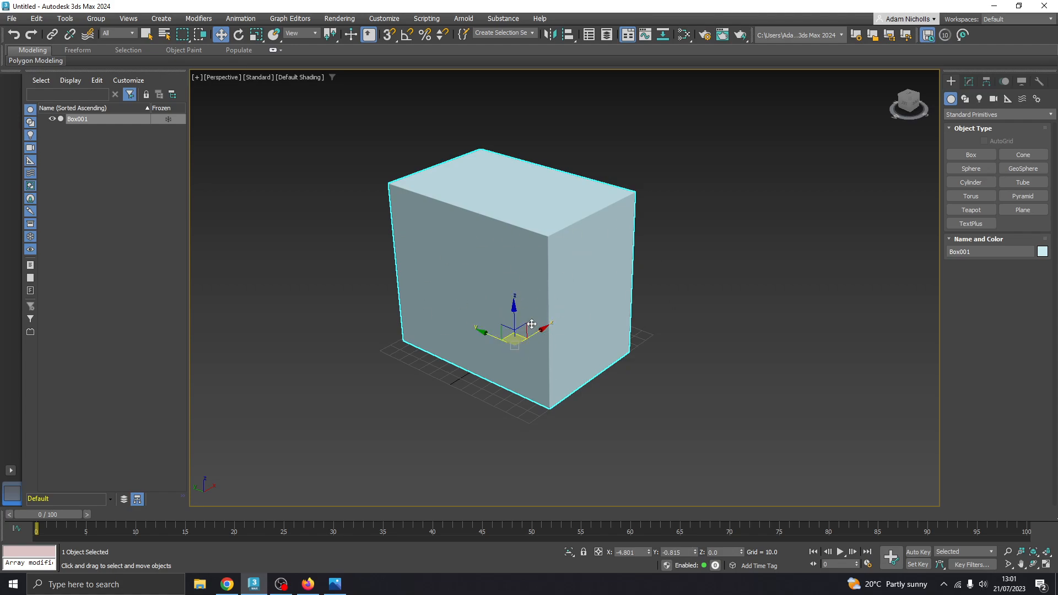
{"action": "right_click", "coordinate": [649, 553]}
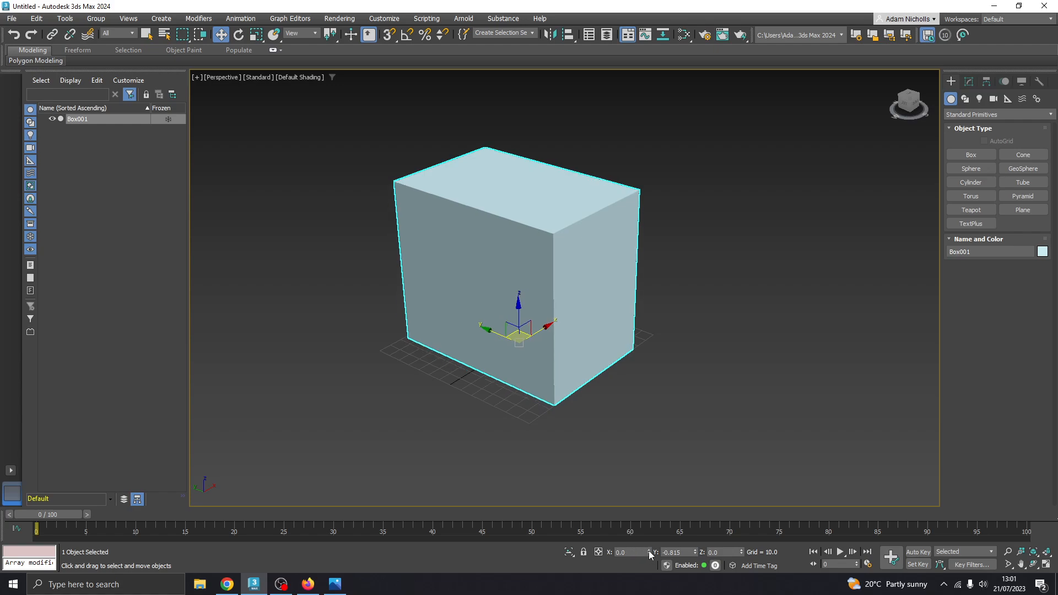
{"action": "right_click", "coordinate": [695, 553]}
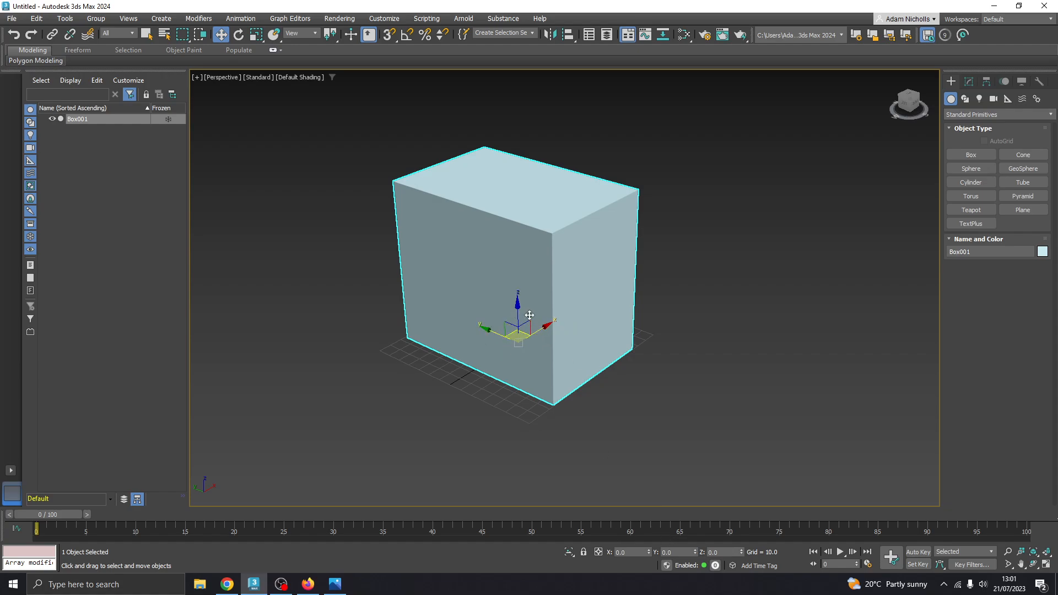
Display edged faces in the viewport and reduce the box's length, width and height segments to 1 each
{"action": "left_click", "coordinate": [293, 79]}
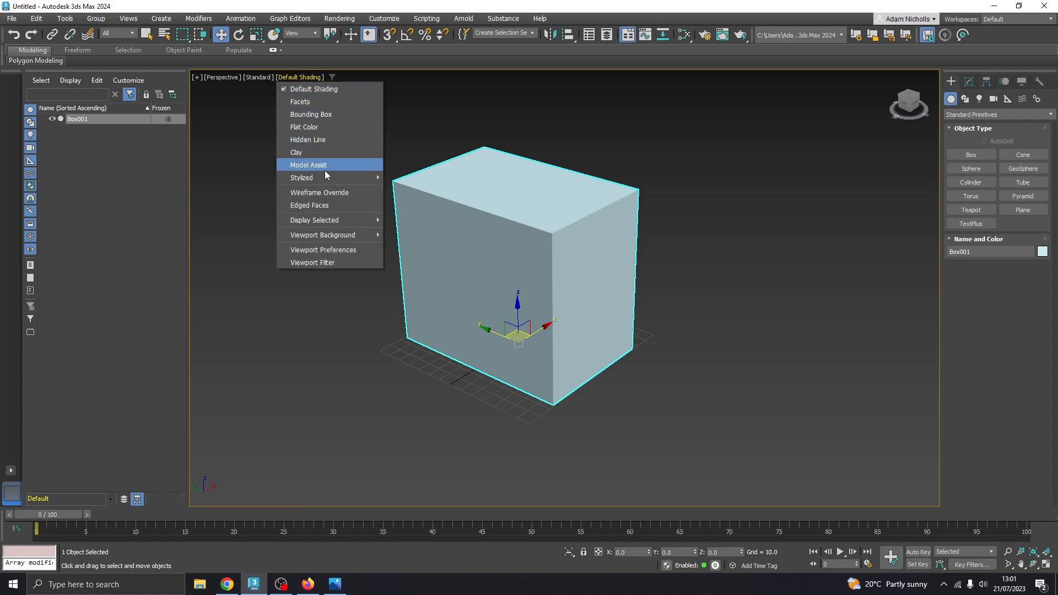
{"action": "left_click", "coordinate": [327, 206]}
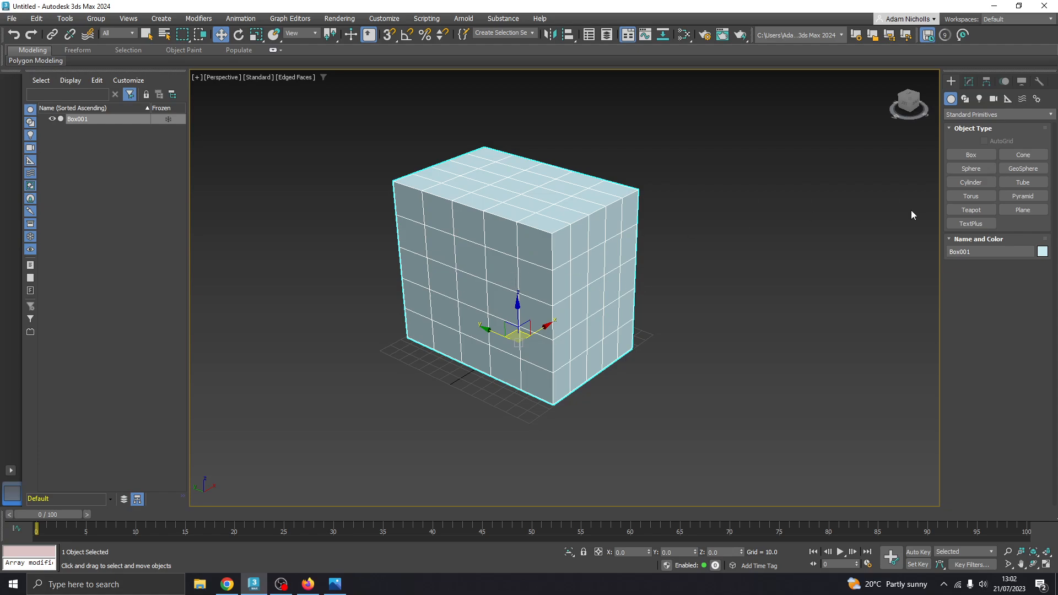
{"action": "left_click", "coordinate": [971, 81]}
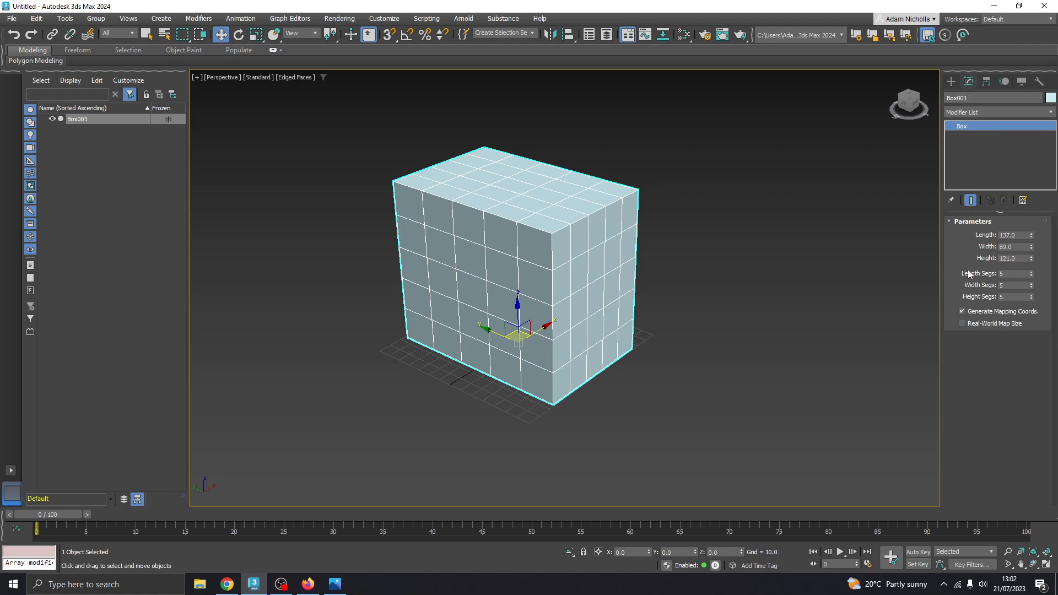
{"action": "left_click", "coordinate": [1032, 276]}
{"action": "left_click", "coordinate": [1032, 276]}
{"action": "left_click", "coordinate": [1031, 276]}
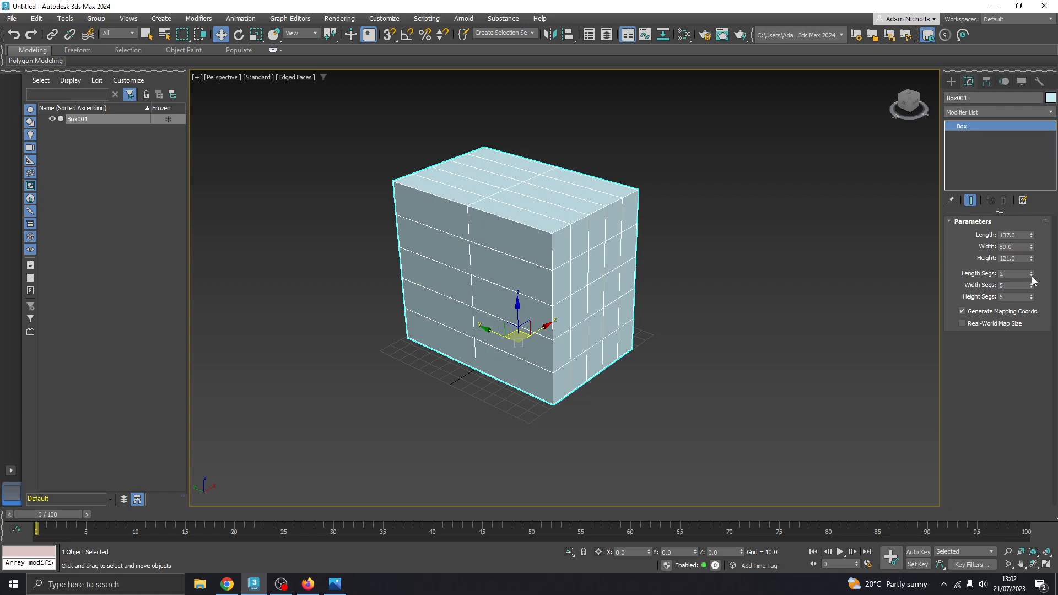
{"action": "left_click", "coordinate": [1032, 275]}
{"action": "left_click", "coordinate": [1031, 287]}
{"action": "left_click", "coordinate": [1031, 287]}
{"action": "left_click", "coordinate": [1031, 287]}
{"action": "left_click", "coordinate": [1031, 287]}
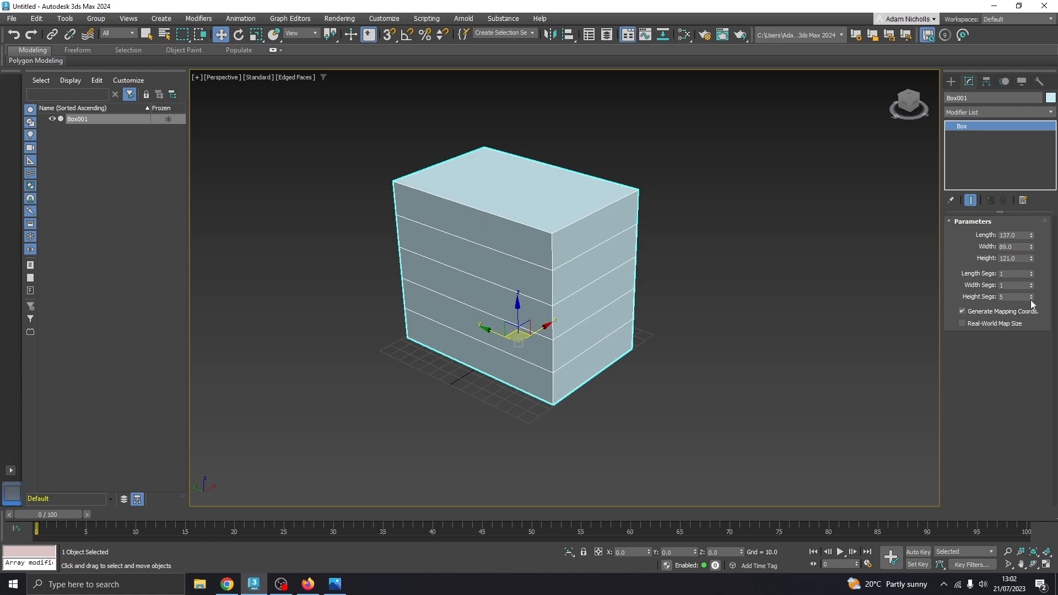
{"action": "left_click", "coordinate": [1032, 299]}
{"action": "left_click", "coordinate": [1031, 299]}
{"action": "left_click", "coordinate": [1032, 299]}
{"action": "left_click", "coordinate": [1032, 299]}
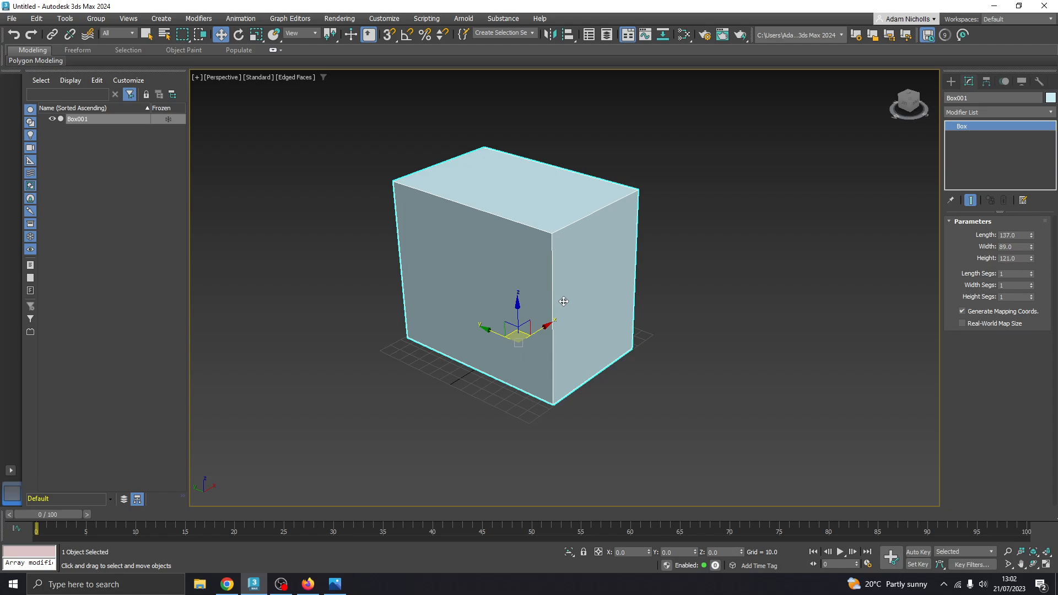
Check the desert houses reference image again and convert the box to an Editable Poly
{"action": "left_click", "coordinate": [338, 588]}
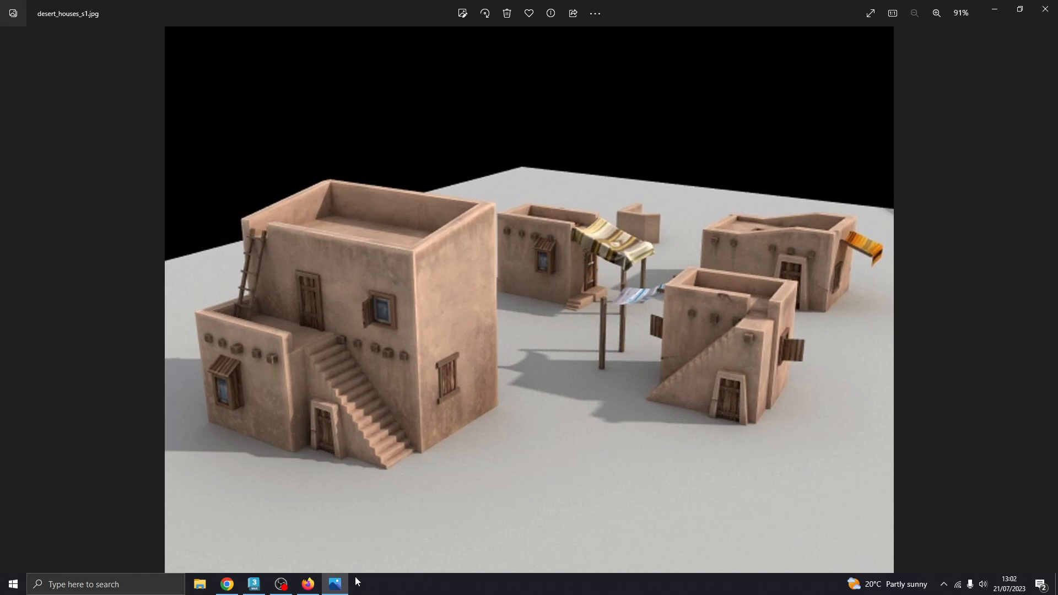
{"action": "left_click", "coordinate": [336, 584]}
{"action": "middle_click_drag", "start_coordinate": [551, 270], "coordinate": [554, 273]}
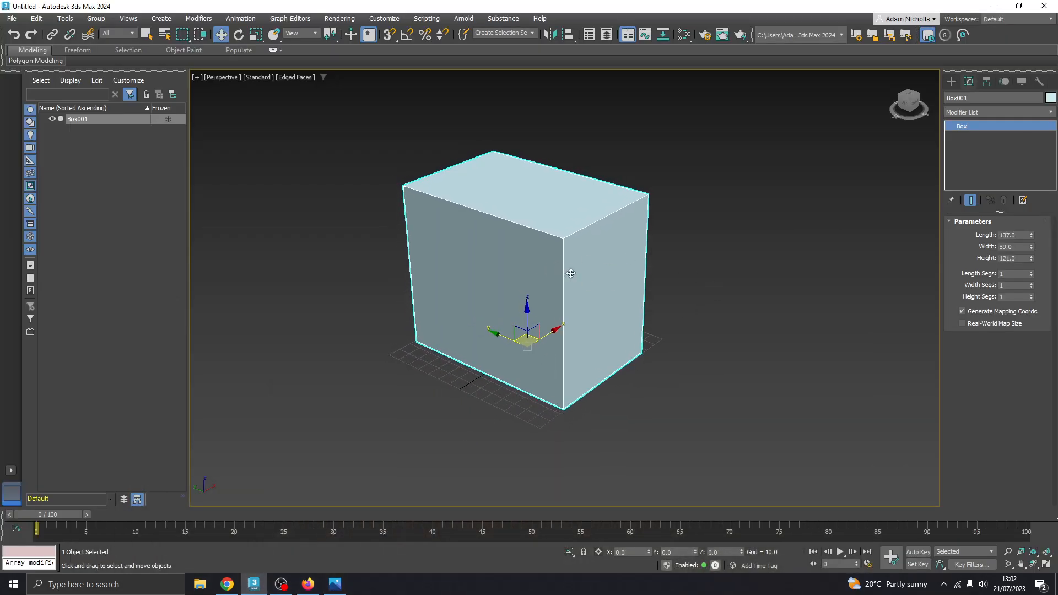
{"action": "right_click", "coordinate": [503, 290]}
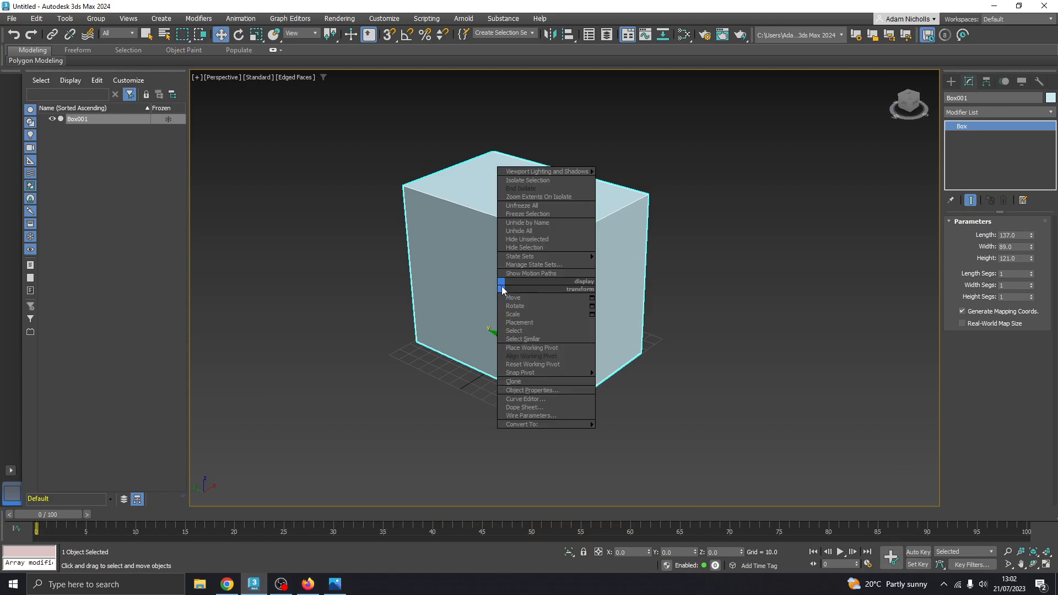
{"action": "mouse_move", "coordinate": [523, 424]}
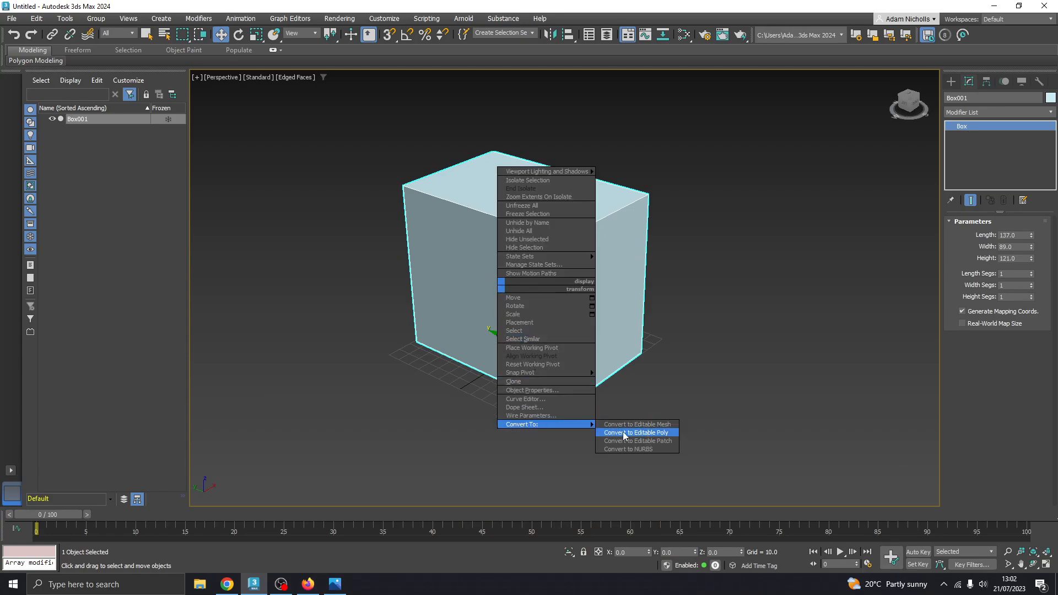
{"action": "left_click", "coordinate": [653, 436]}
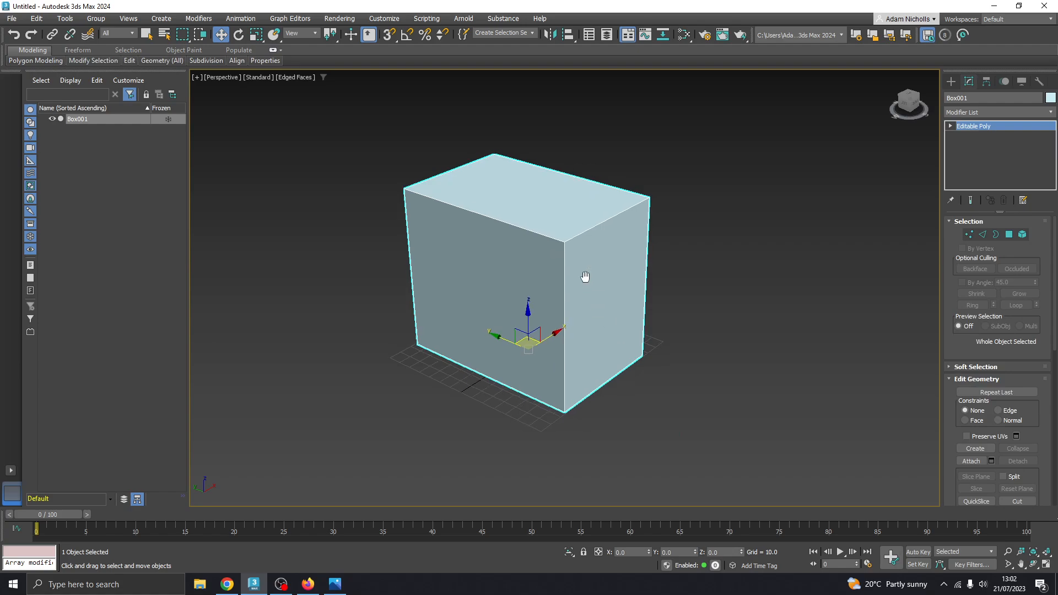
Inset the box's top polygon slightly to leave a narrow rim for the wall thickness around the roof
{"action": "scroll", "coordinate": [586, 277], "scroll_direction": "up", "scroll_amount": 3}
{"action": "left_click", "coordinate": [950, 126]}
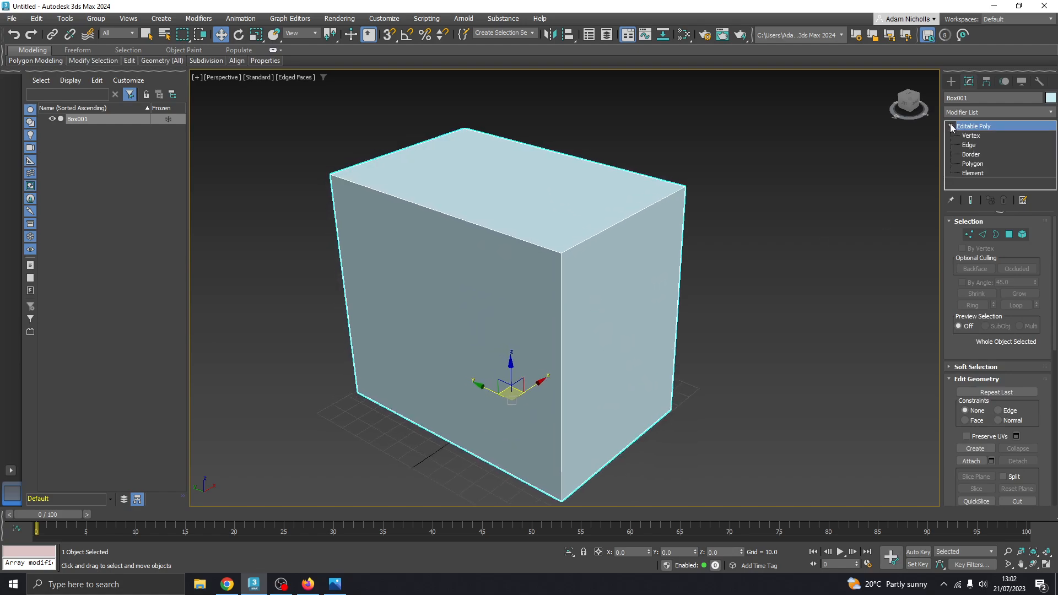
{"action": "left_click", "coordinate": [976, 163]}
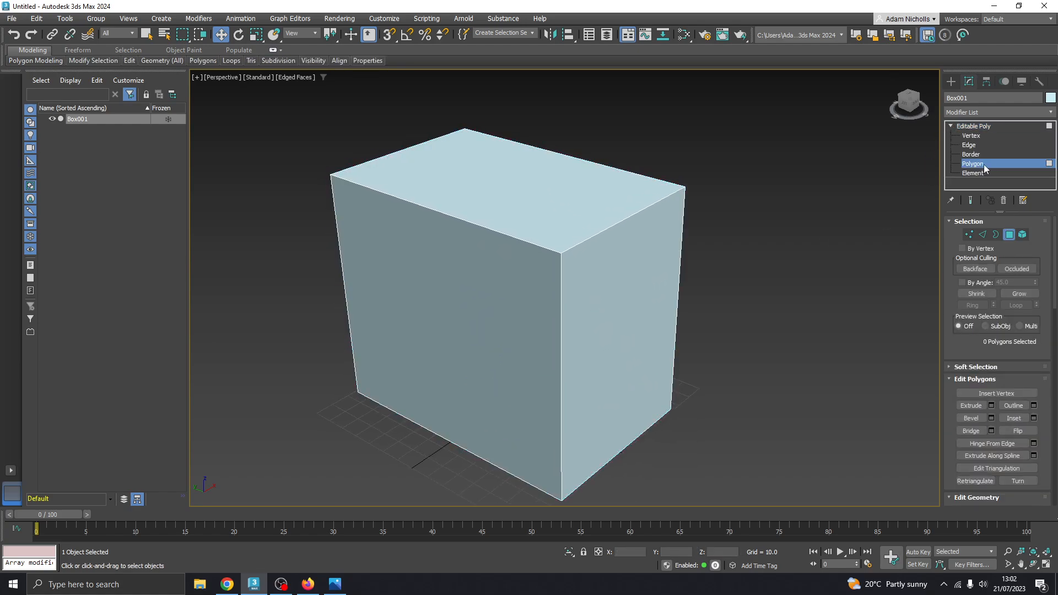
{"action": "left_click", "coordinate": [542, 198]}
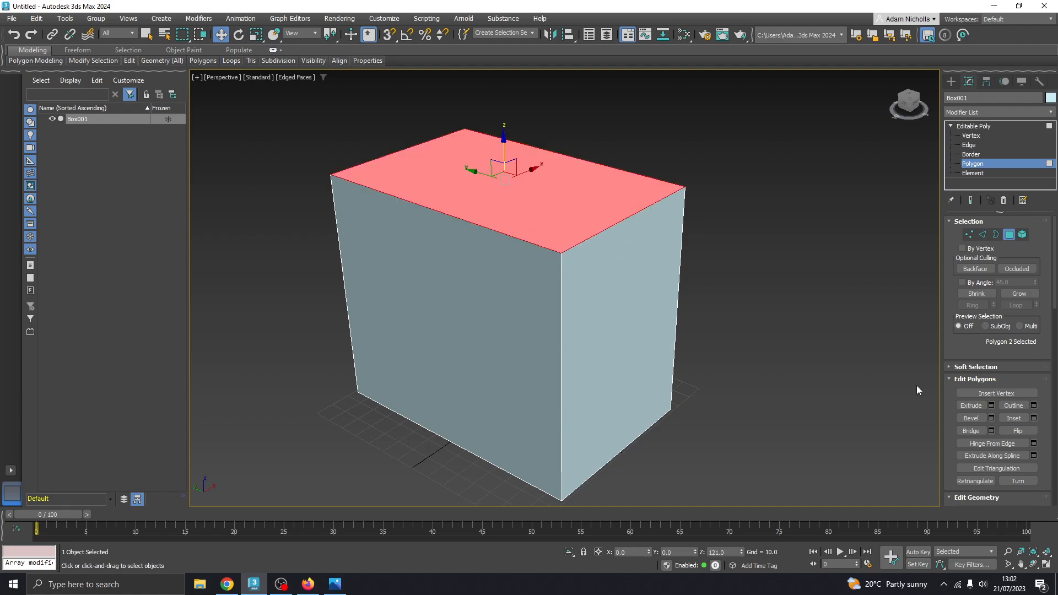
{"action": "left_click", "coordinate": [1014, 418]}
{"action": "scroll", "coordinate": [678, 256], "scroll_direction": "up", "scroll_amount": 1}
{"action": "scroll", "coordinate": [527, 229], "scroll_direction": "up", "scroll_amount": 3}
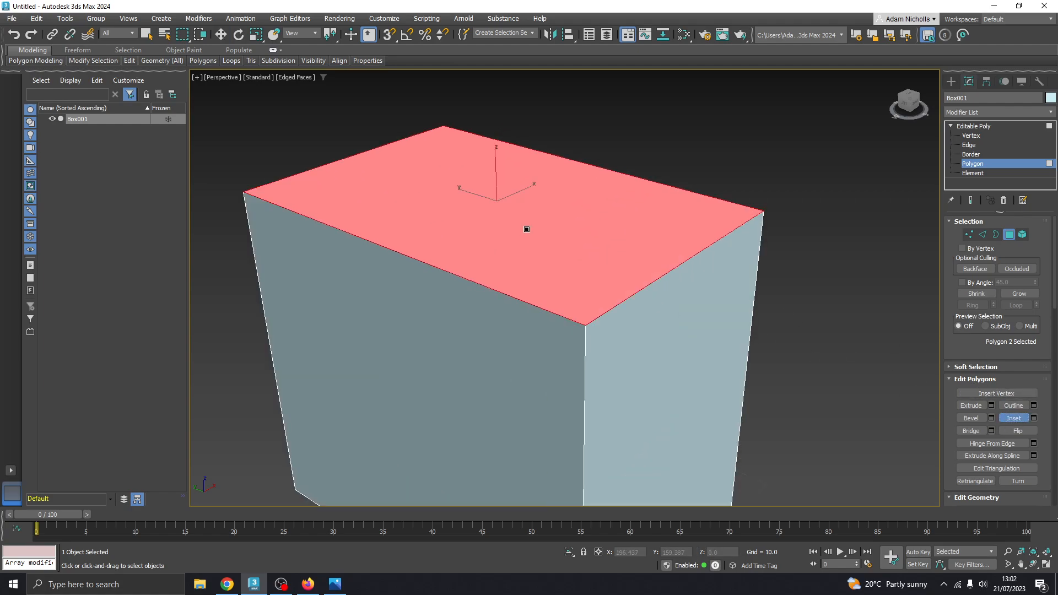
{"action": "middle_click_drag", "start_coordinate": [527, 229], "coordinate": [565, 265]}
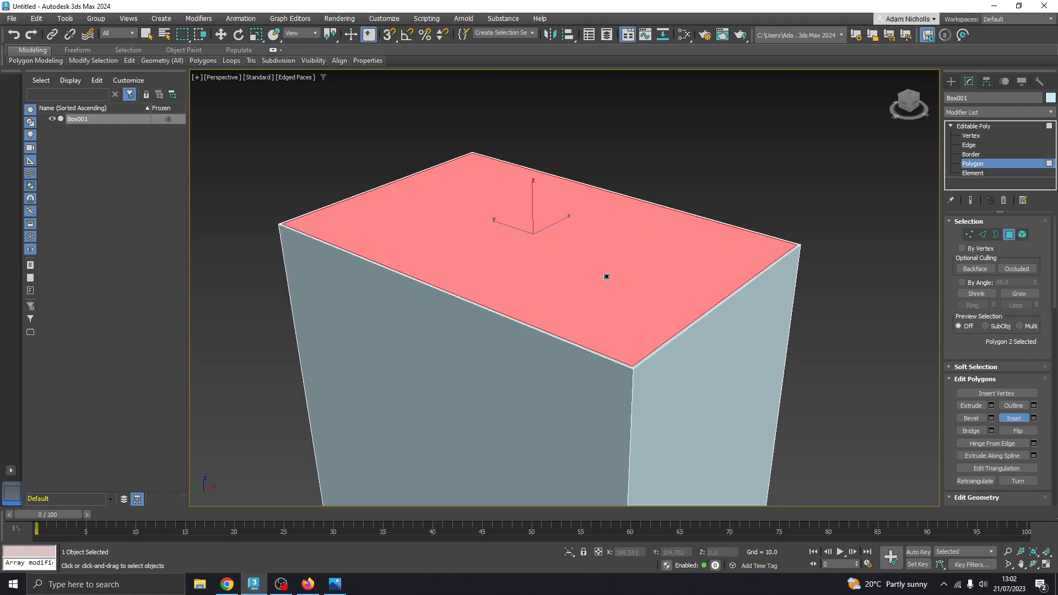
{"action": "left_click_drag", "start_coordinate": [607, 277], "coordinate": [603, 293]}
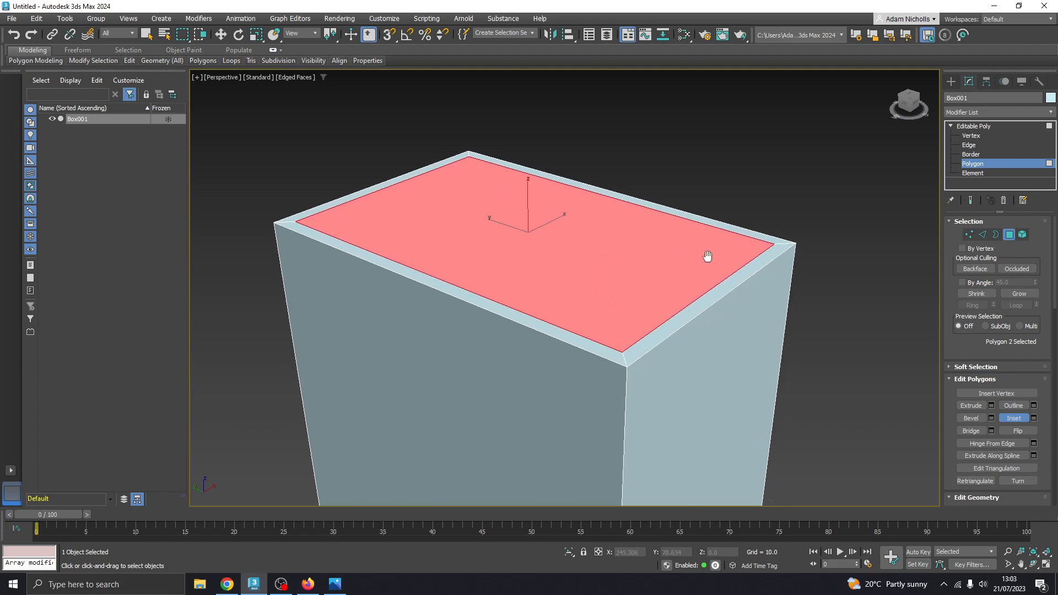
{"action": "middle_click_drag", "start_coordinate": [704, 257], "coordinate": [718, 258]}
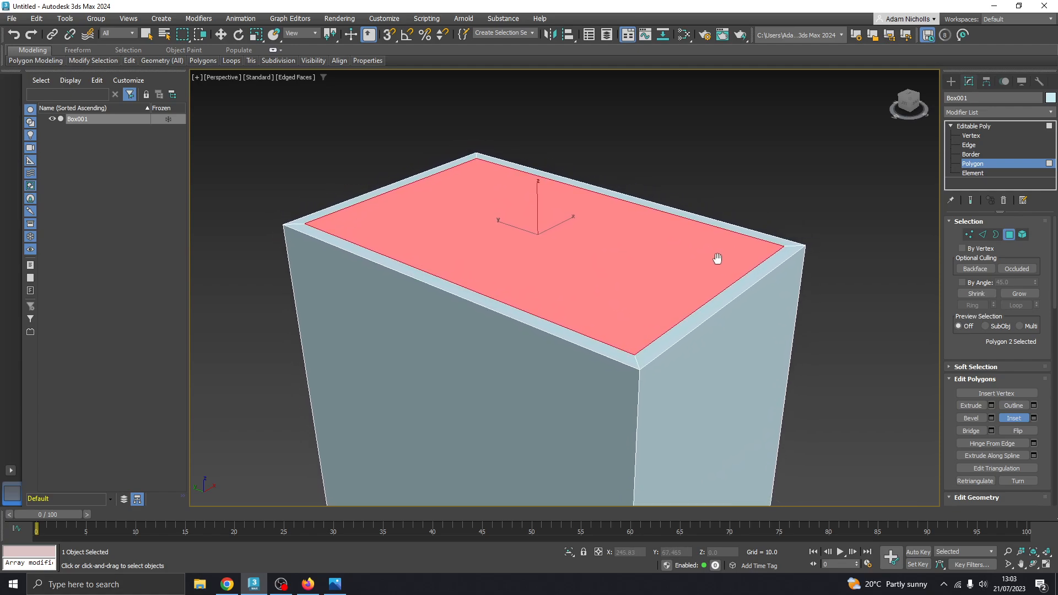
Compare the rim's thickness with the walls in the desert houses reference image
{"action": "left_click", "coordinate": [336, 584]}
{"action": "left_click", "coordinate": [335, 585]}
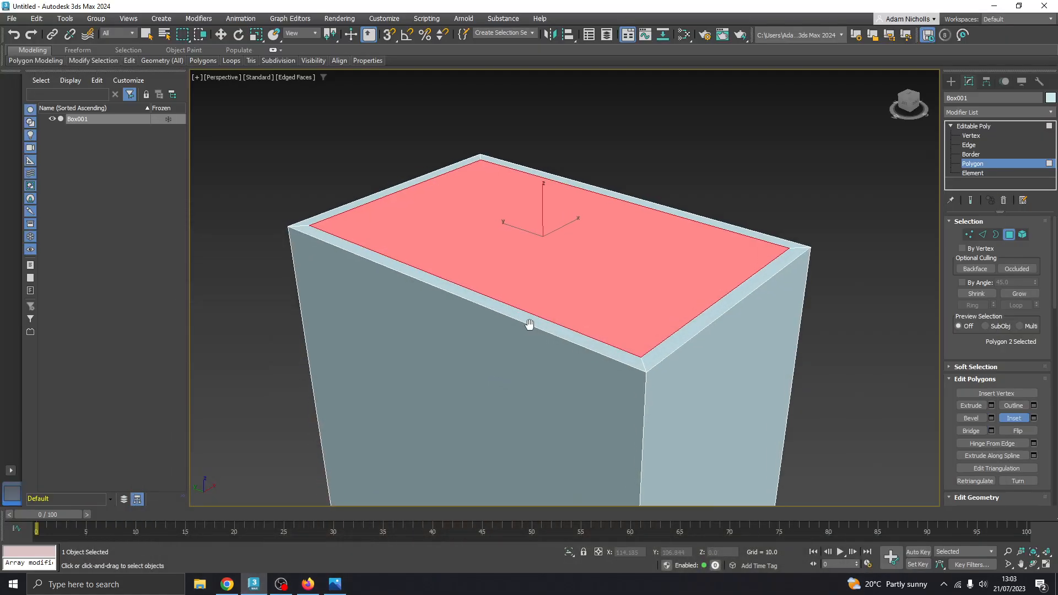
{"action": "middle_click_drag", "start_coordinate": [565, 335], "coordinate": [531, 285], "text": "alt"}
{"action": "scroll", "coordinate": [537, 283], "scroll_direction": "up", "scroll_amount": 3}
{"action": "scroll", "coordinate": [538, 282], "scroll_direction": "down", "scroll_amount": 5}
{"action": "scroll", "coordinate": [537, 286], "scroll_direction": "up", "scroll_amount": 4}
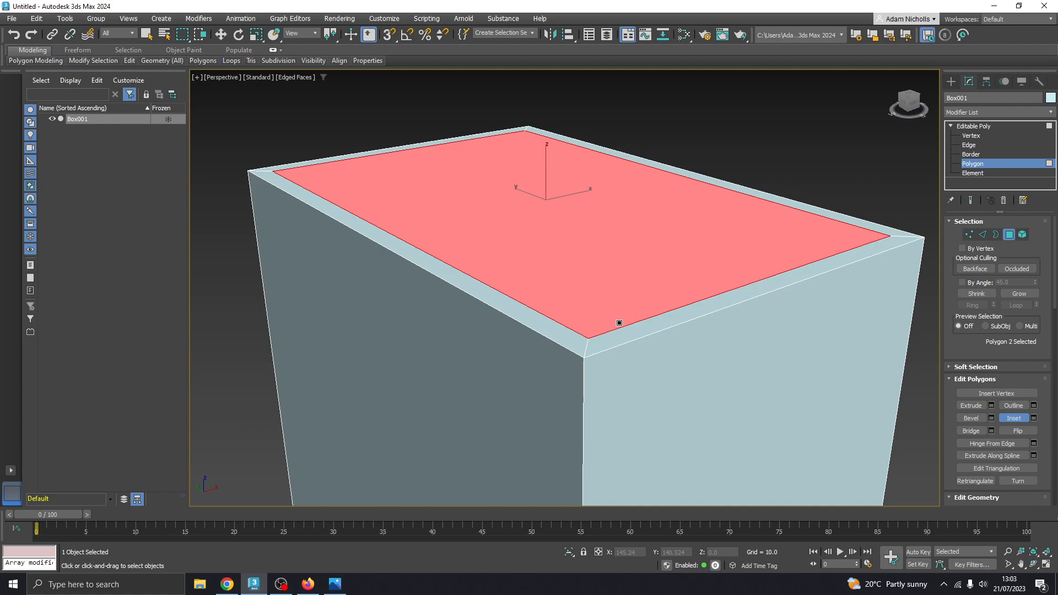
{"action": "middle_click_drag", "start_coordinate": [622, 301], "coordinate": [642, 330]}
{"action": "scroll", "coordinate": [642, 324], "scroll_direction": "down", "scroll_amount": 2}
{"action": "scroll", "coordinate": [683, 328], "scroll_direction": "up", "scroll_amount": 3}
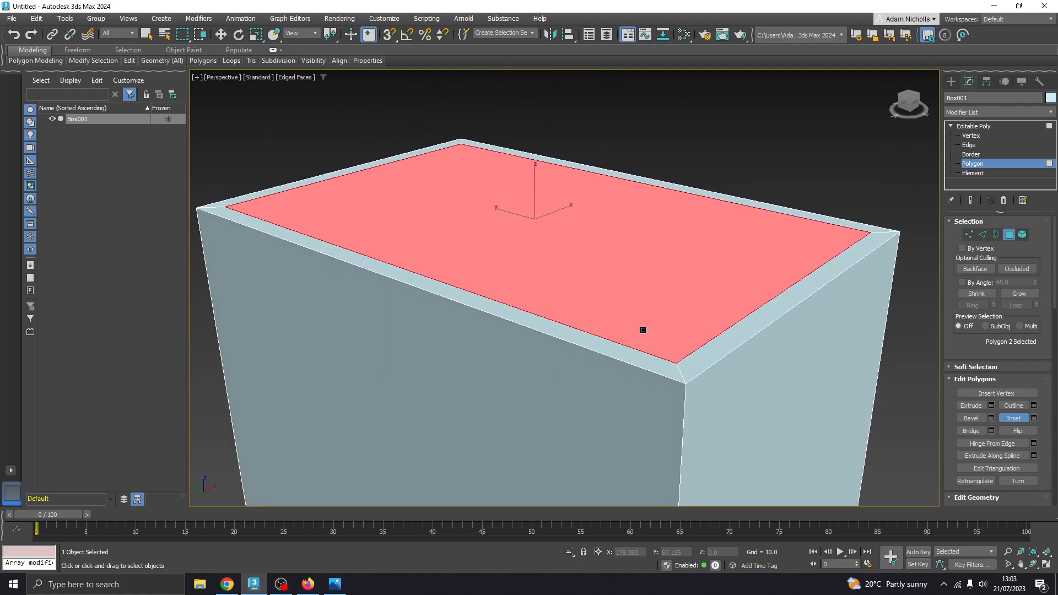
Extrude the inset top polygon downwards to sink the roof floor, checking its depth against the reference image
{"action": "left_click", "coordinate": [971, 406]}
{"action": "scroll", "coordinate": [552, 263], "scroll_direction": "down", "scroll_amount": 2}
{"action": "middle_click_drag", "start_coordinate": [549, 268], "coordinate": [550, 250]}
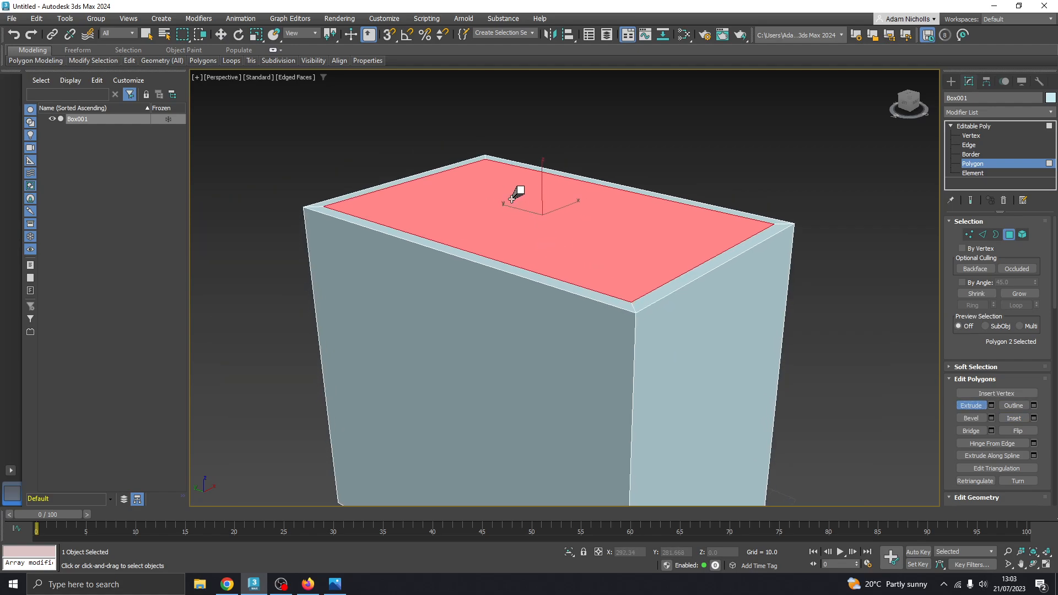
{"action": "left_click_drag", "start_coordinate": [509, 202], "coordinate": [512, 267]}
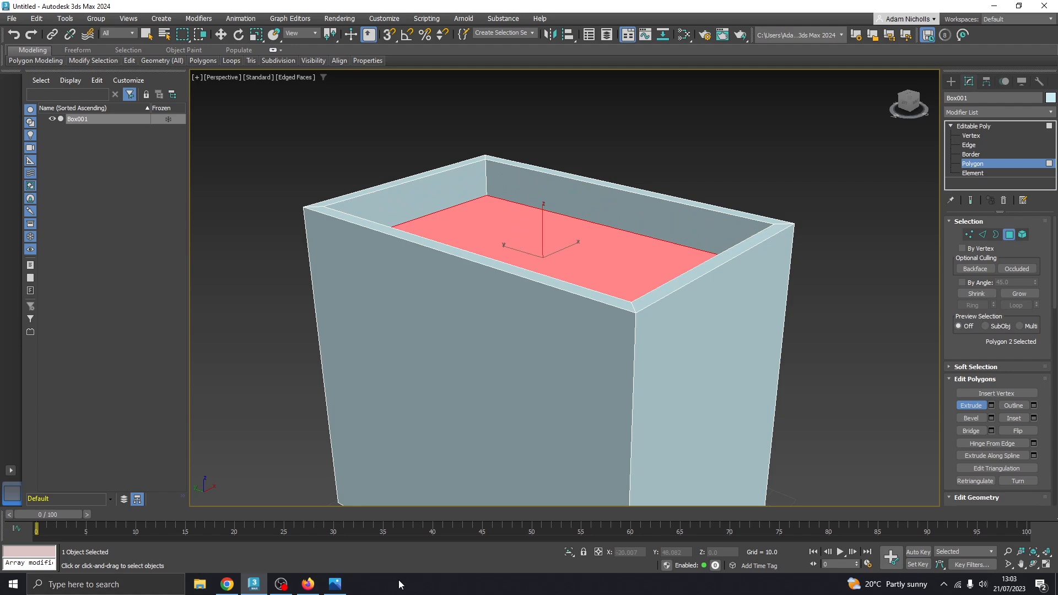
{"action": "left_click", "coordinate": [336, 586]}
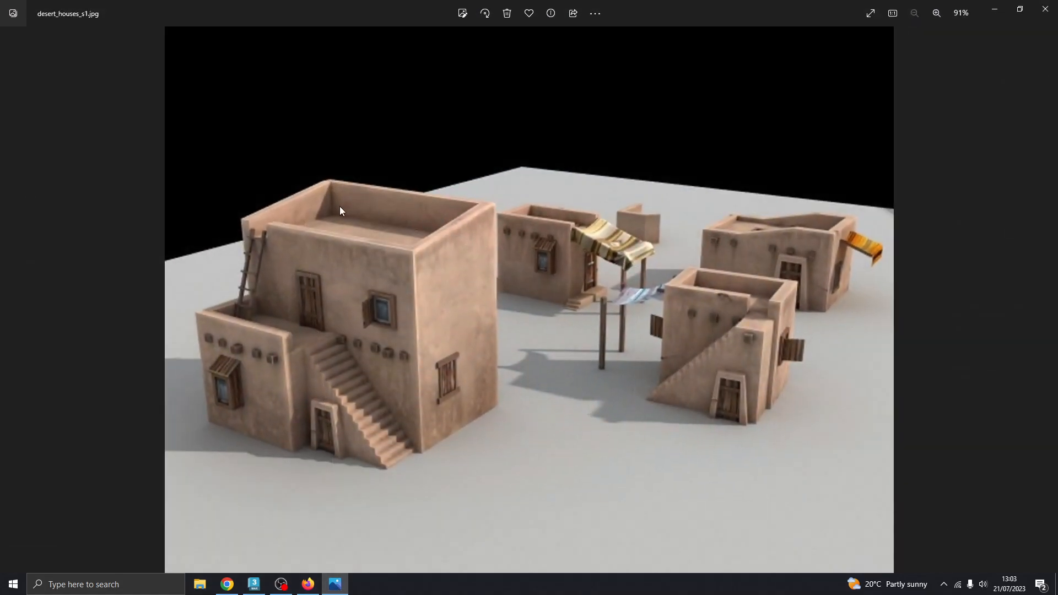
{"action": "left_click", "coordinate": [336, 584]}
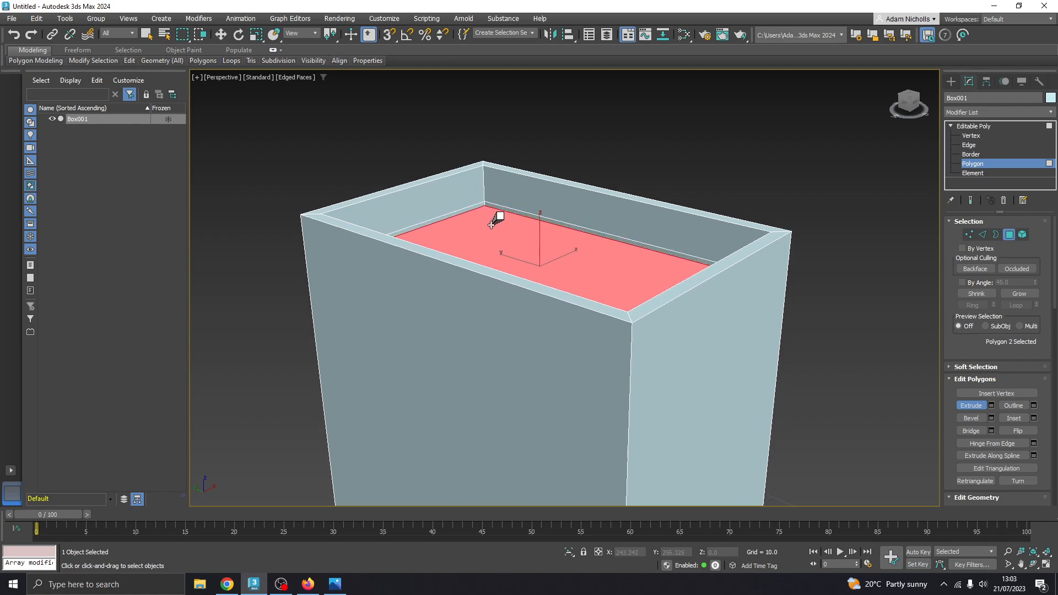
Try extruding the sunken roof floor deeper and undo the extra extrusions
{"action": "middle_click_drag", "start_coordinate": [496, 236], "coordinate": [501, 204], "text": "alt"}
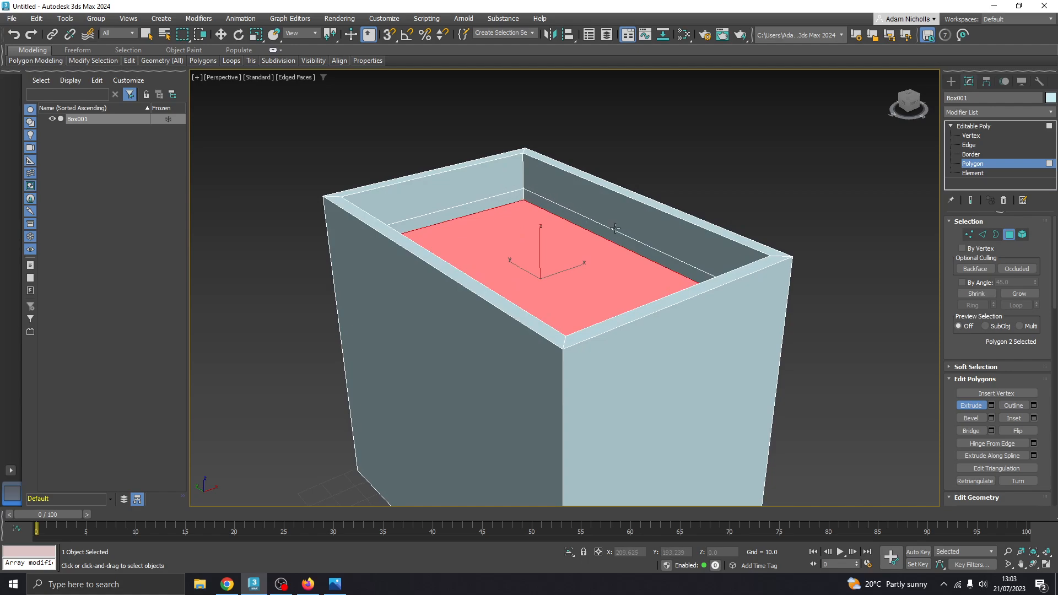
{"action": "left_click_drag", "start_coordinate": [517, 227], "coordinate": [529, 287]}
{"action": "middle_click_drag", "start_coordinate": [531, 288], "coordinate": [558, 303], "text": "alt"}
{"action": "key", "text": "ctrl+z"}
{"action": "key", "text": "ctrl+z"}
{"action": "key", "text": "ctrl+z"}
{"action": "key", "text": "ctrl+z"}
{"action": "key", "text": "ctrl+z"}
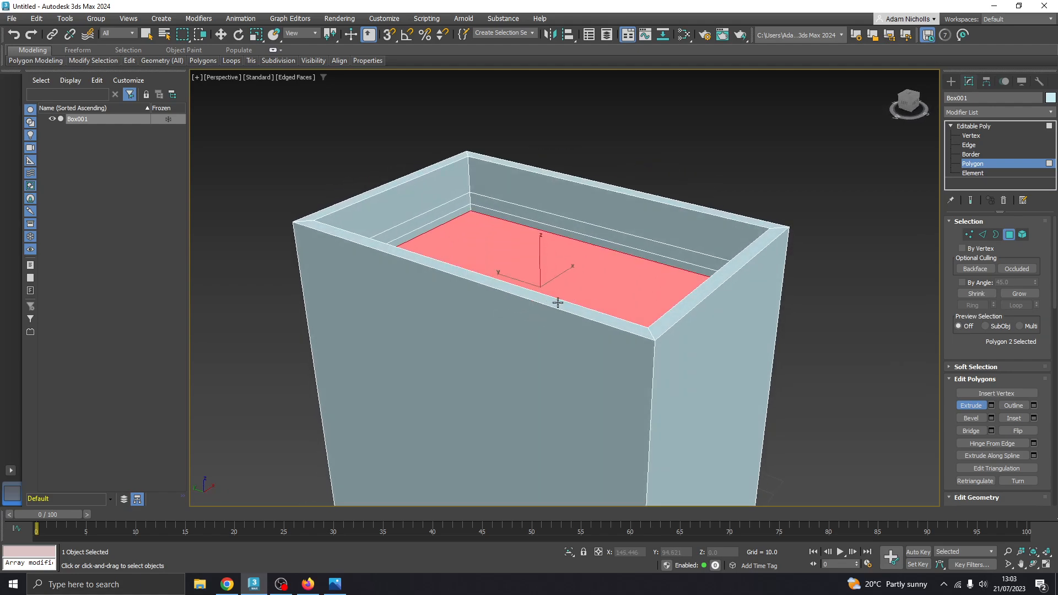
{"action": "key", "text": "shift+z"}
{"action": "key", "text": "shift+z"}
{"action": "key", "text": "shift+z"}
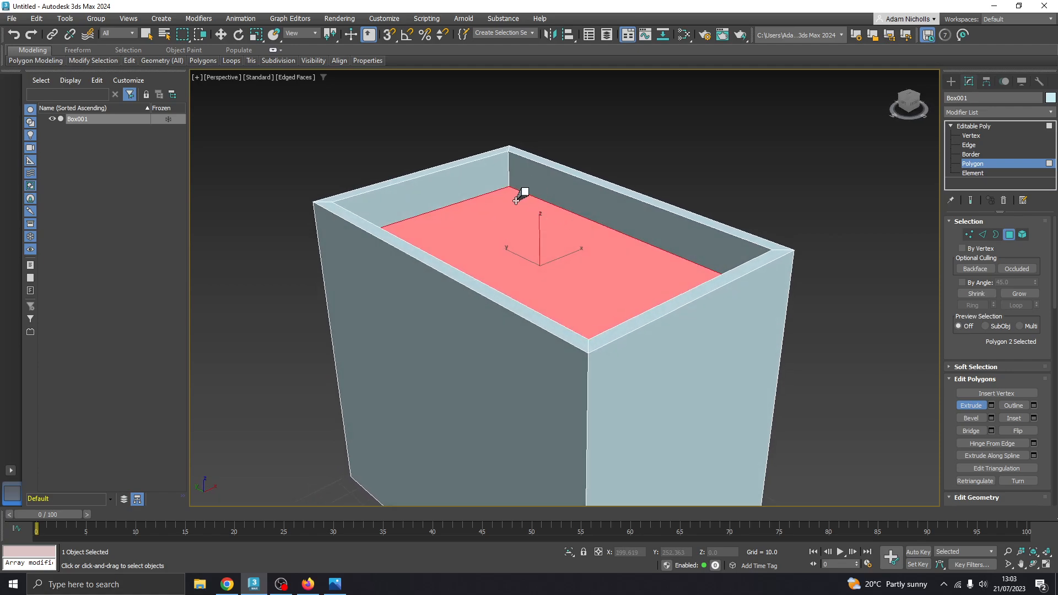
Extrude the roof polygon down to a height of about Z 102, finish the extrusion and deselect the polygon
{"action": "left_click_drag", "start_coordinate": [516, 200], "coordinate": [515, 255]}
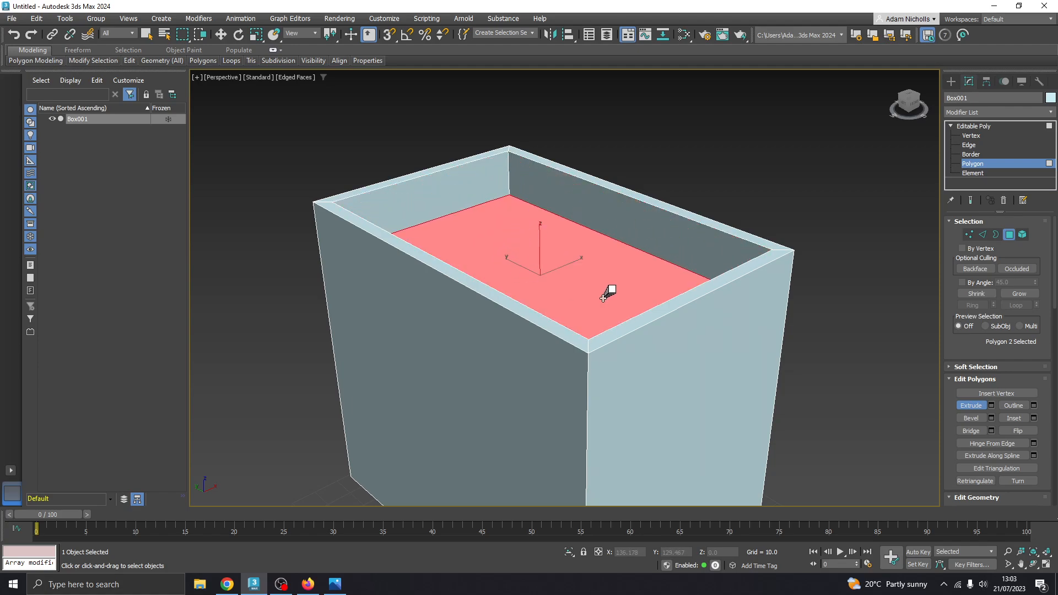
{"action": "left_click", "coordinate": [971, 405]}
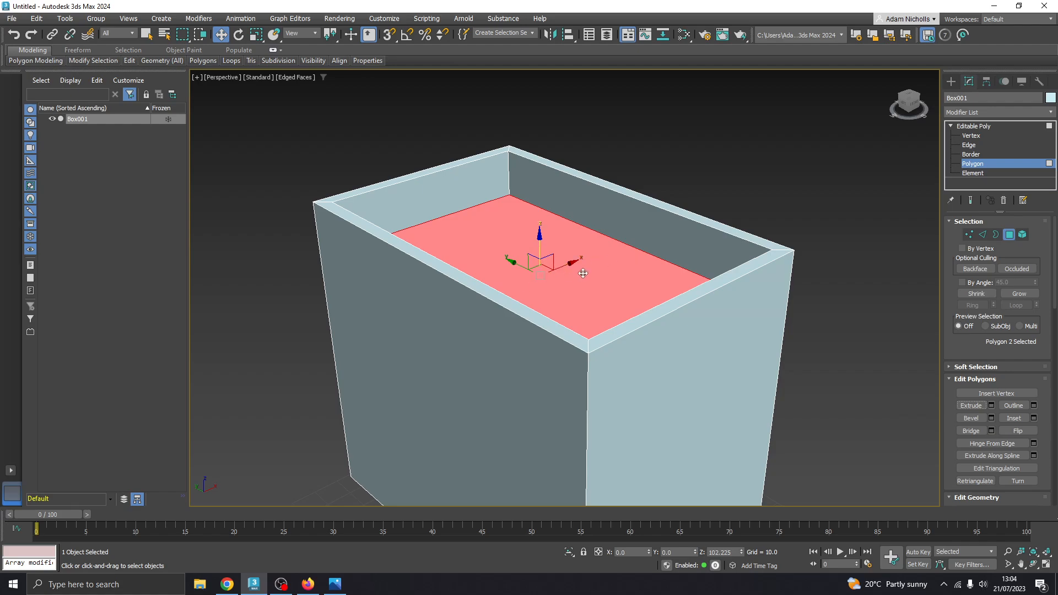
{"action": "mouse_move", "coordinate": [539, 236]}
{"action": "left_mouse_down"}
{"action": "mouse_move", "coordinate": [538, 218]}
{"action": "mouse_move", "coordinate": [540, 301]}
{"action": "mouse_move", "coordinate": [538, 220]}
{"action": "mouse_move", "coordinate": [543, 291]}
{"action": "mouse_move", "coordinate": [541, 234]}
{"action": "left_mouse_up"}
{"action": "mouse_move", "coordinate": [540, 234]}
{"action": "middle_mouse_down", "text": "alt"}
{"action": "mouse_move", "coordinate": [573, 220]}
{"action": "mouse_move", "coordinate": [549, 226]}
{"action": "middle_mouse_up", "text": "alt"}
{"action": "left_click", "coordinate": [614, 170]}
{"action": "middle_click_drag", "start_coordinate": [628, 243], "coordinate": [484, 229], "text": "alt"}
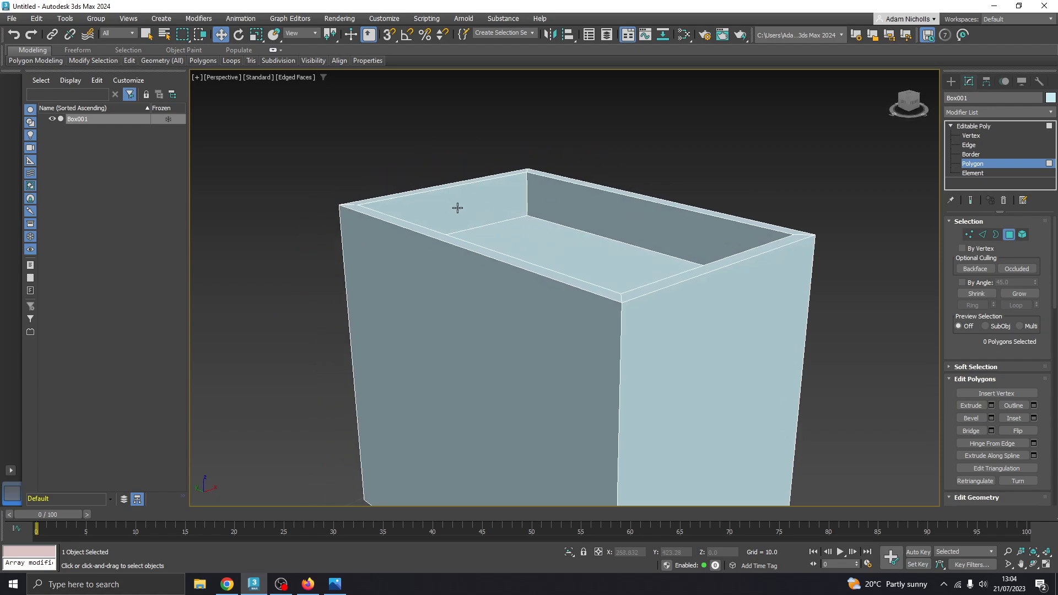
Set the viewport shading to Clay with edged faces and inspect the recessed roof
{"action": "left_click", "coordinate": [292, 78]}
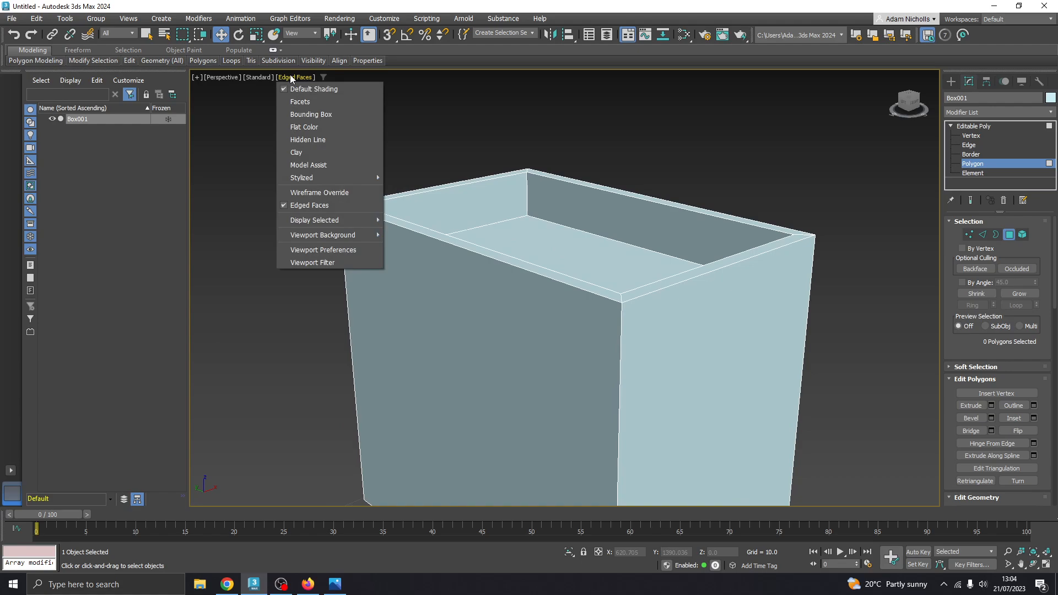
{"action": "left_click", "coordinate": [308, 154]}
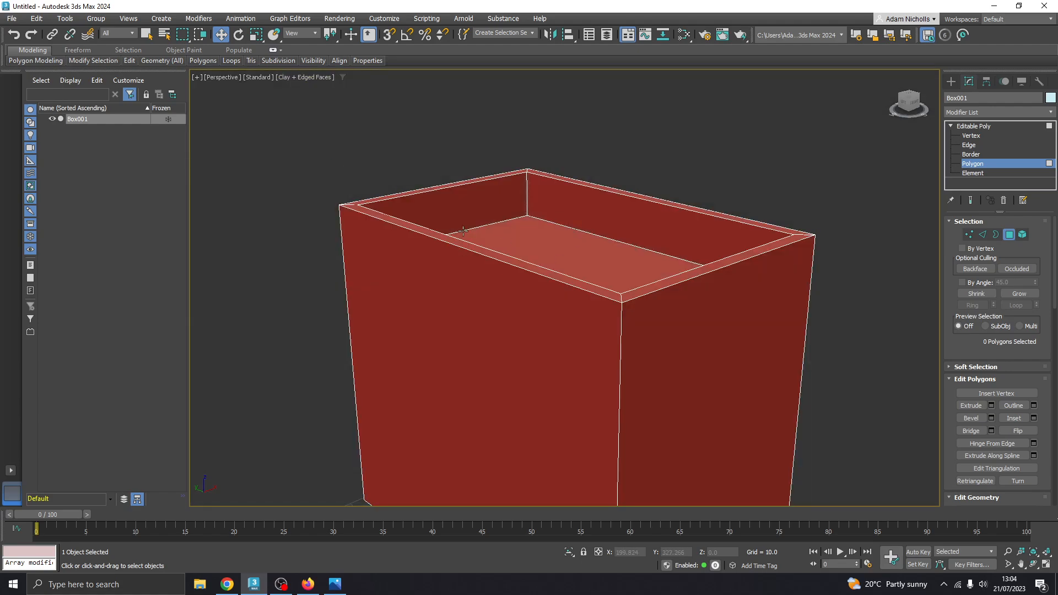
{"action": "scroll", "coordinate": [507, 244], "scroll_direction": "up", "scroll_amount": 3}
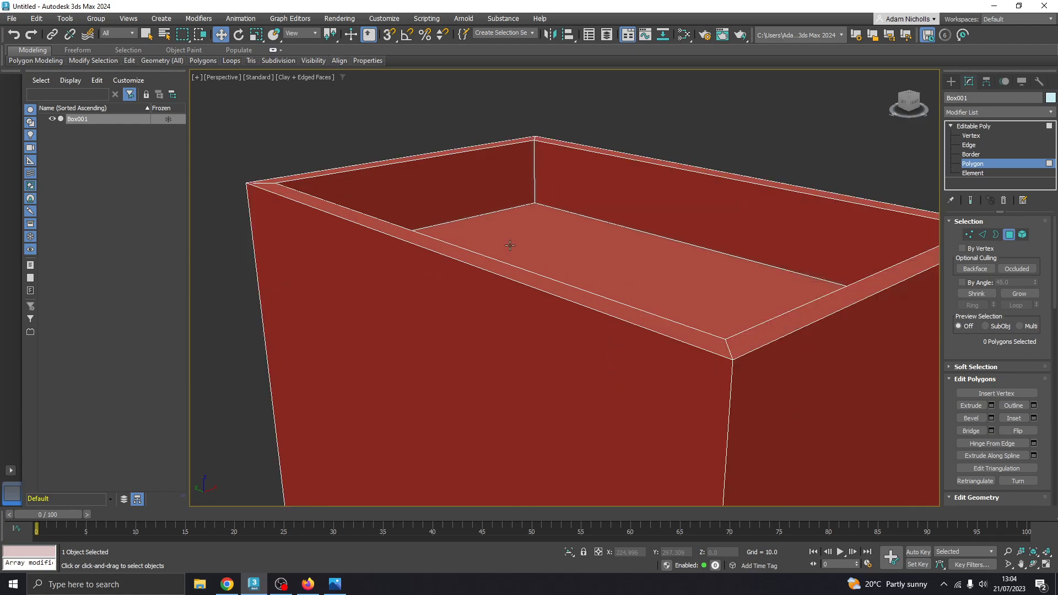
{"action": "middle_click_drag", "start_coordinate": [519, 243], "coordinate": [492, 231]}
{"action": "scroll", "coordinate": [528, 262], "scroll_direction": "down", "scroll_amount": 3}
{"action": "middle_click_drag", "start_coordinate": [493, 232], "coordinate": [512, 227], "text": "alt"}
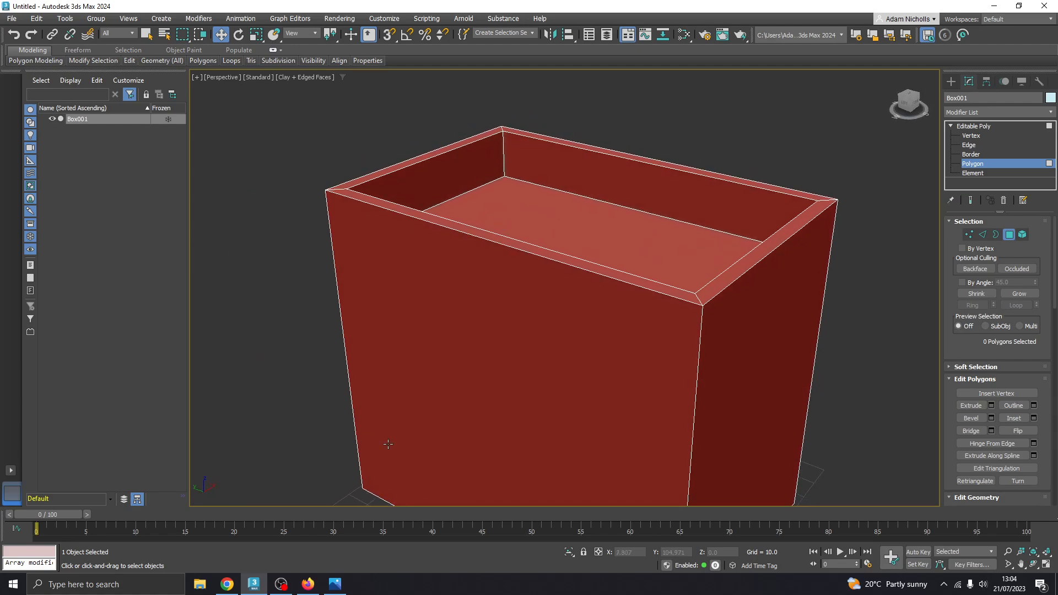
Look at the desert houses reference image again and compare it with the model's outer walls
{"action": "left_click", "coordinate": [334, 584]}
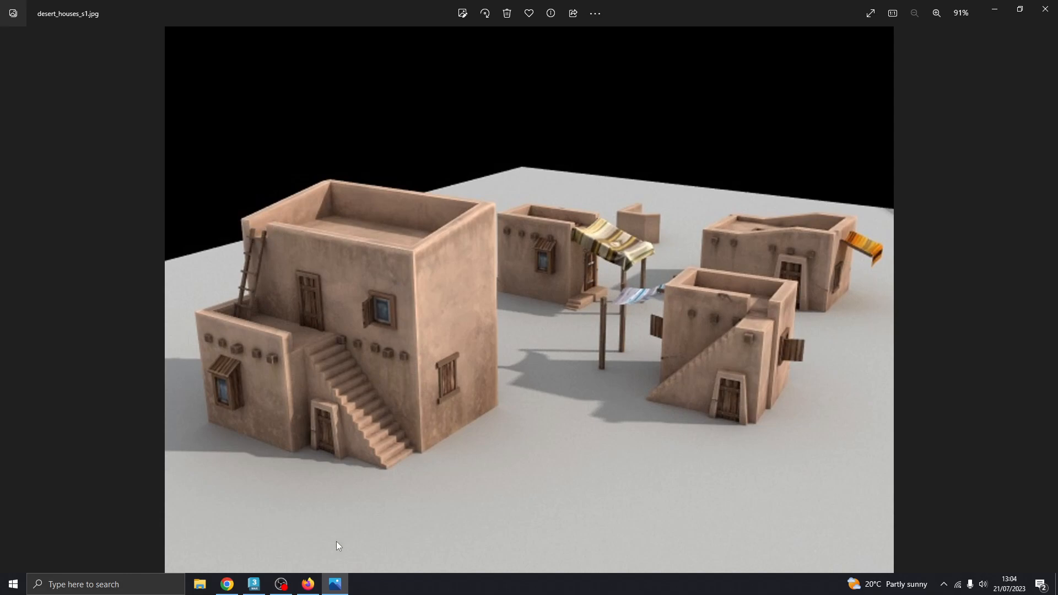
{"action": "left_click", "coordinate": [335, 584]}
{"action": "middle_click_drag", "start_coordinate": [443, 211], "coordinate": [336, 210], "text": "alt"}
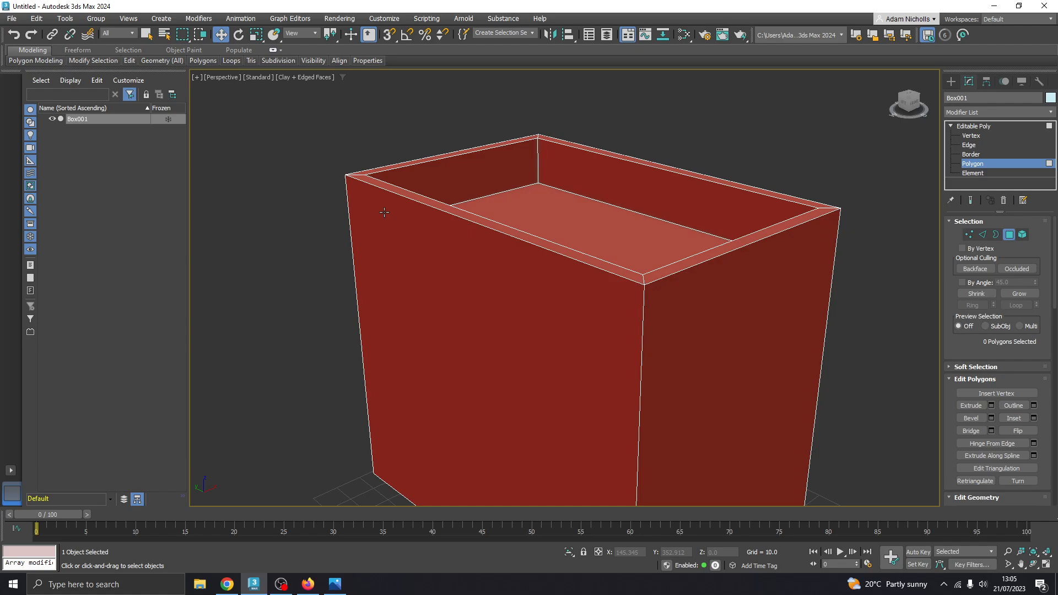
{"action": "left_click", "coordinate": [364, 278]}
{"action": "left_click", "coordinate": [294, 252]}
{"action": "left_click", "coordinate": [390, 243]}
{"action": "left_click", "coordinate": [301, 226]}
Select the house's four vertical outer corner edges and connect them with one horizontal edge loop around the walls
{"action": "left_click", "coordinate": [970, 145]}
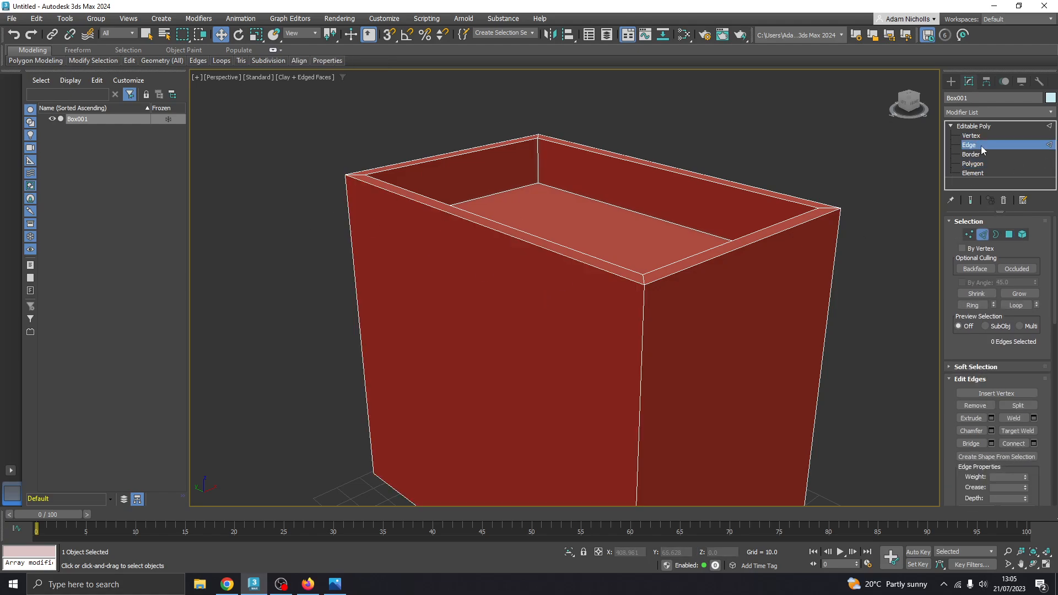
{"action": "left_click", "coordinate": [350, 244]}
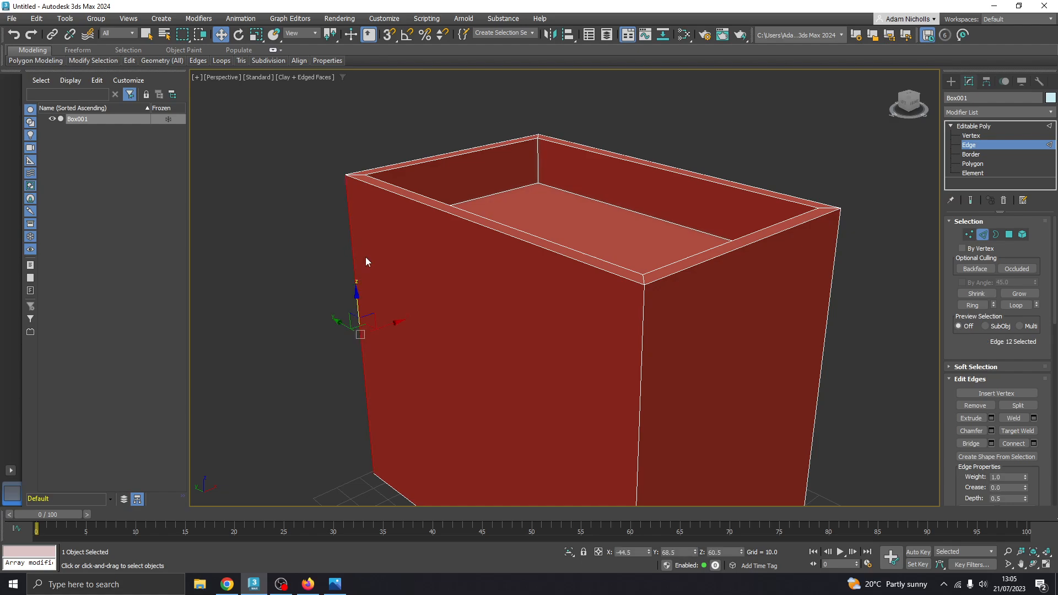
{"action": "left_click", "coordinate": [644, 374], "text": "ctrl"}
{"action": "middle_click_drag", "start_coordinate": [696, 360], "coordinate": [605, 313]}
{"action": "left_click", "coordinate": [788, 334], "text": "ctrl"}
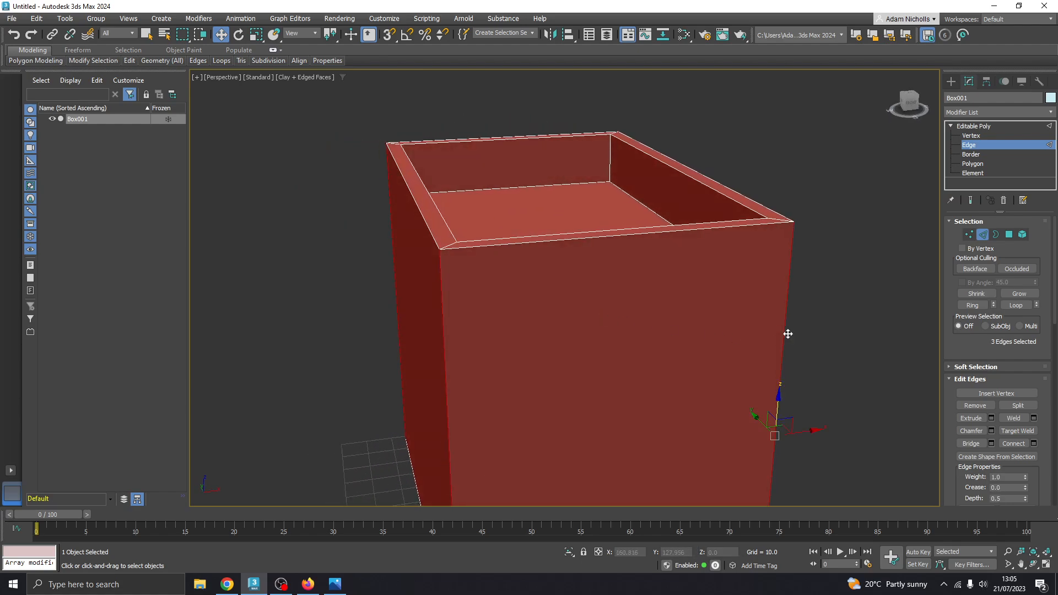
{"action": "middle_click_drag", "start_coordinate": [789, 334], "coordinate": [571, 345], "text": "alt"}
{"action": "left_click", "coordinate": [751, 296], "text": "ctrl"}
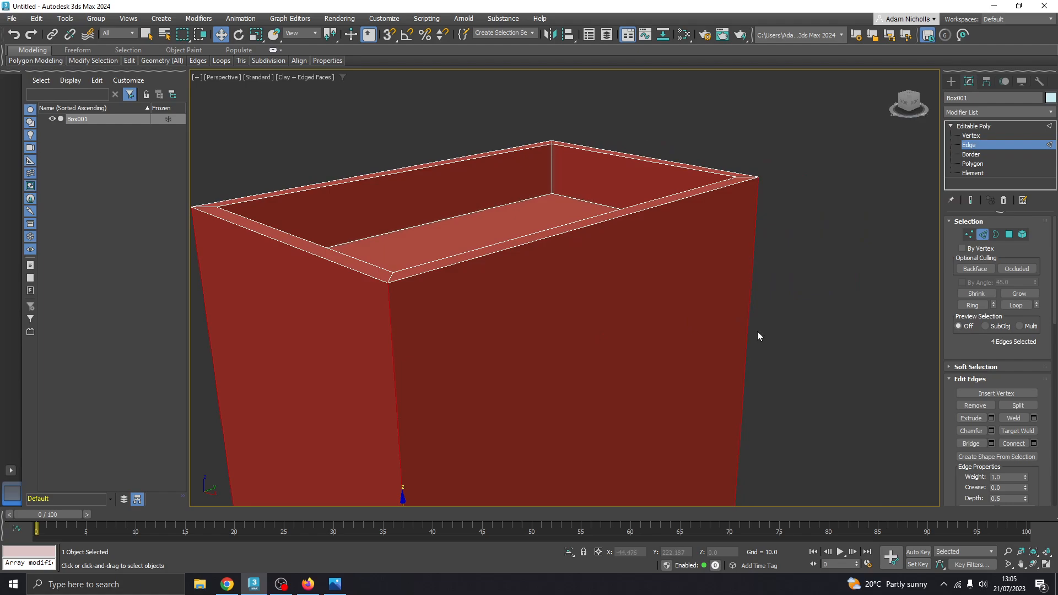
{"action": "middle_click_drag", "start_coordinate": [759, 333], "coordinate": [479, 339], "text": "alt"}
{"action": "scroll", "coordinate": [480, 340], "scroll_direction": "down", "scroll_amount": 6}
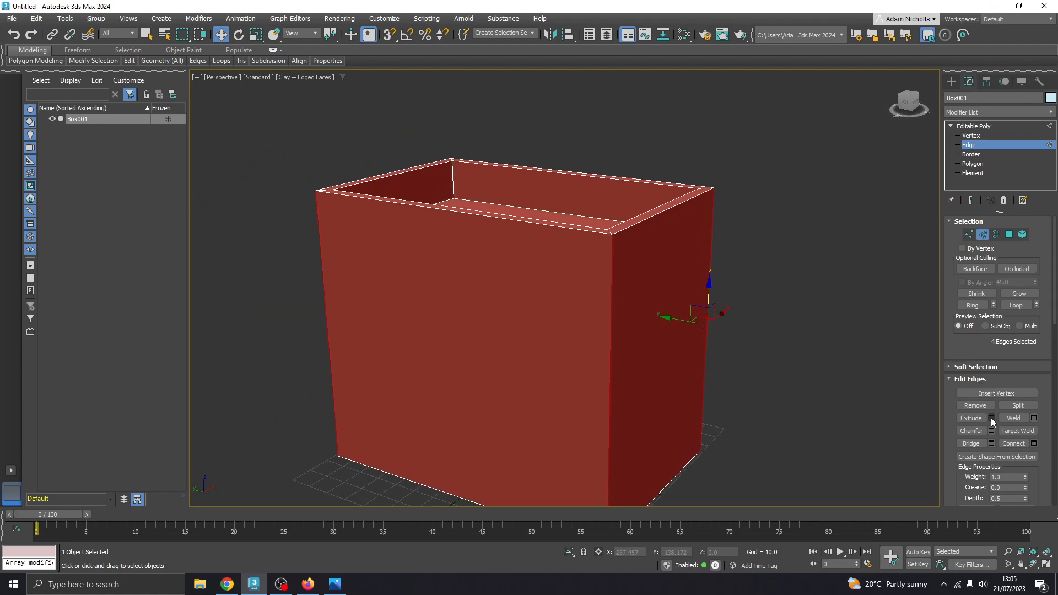
{"action": "left_click", "coordinate": [1017, 442]}
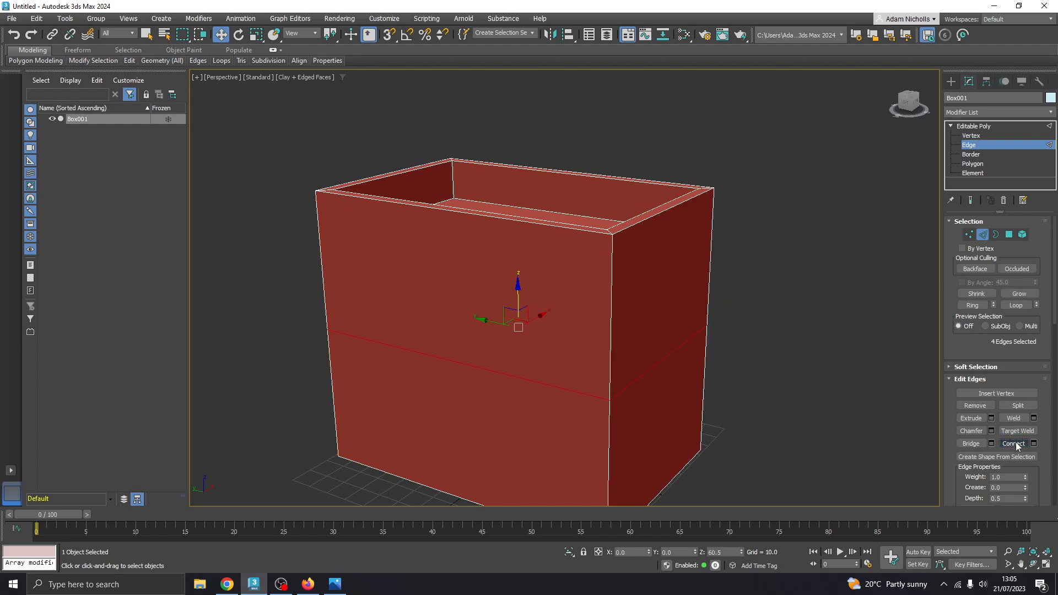
Raise the new horizontal edge loop around the outer walls to about Z 96.9
{"action": "middle_click_drag", "start_coordinate": [673, 388], "coordinate": [656, 362], "text": "alt"}
{"action": "middle_click_drag", "start_coordinate": [655, 362], "coordinate": [508, 345]}
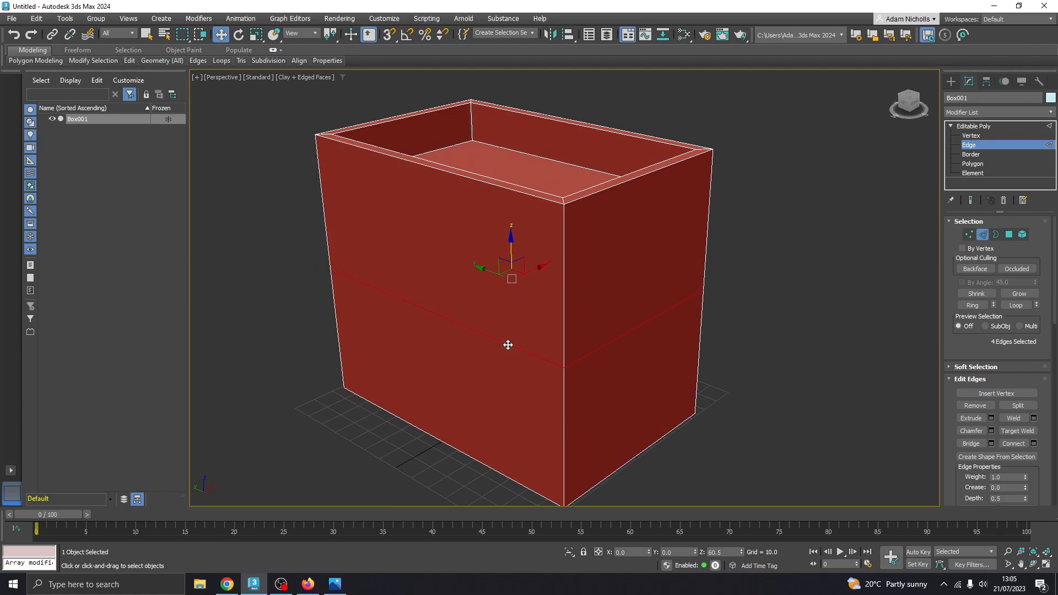
{"action": "middle_click_drag", "start_coordinate": [535, 311], "coordinate": [557, 293], "text": "alt"}
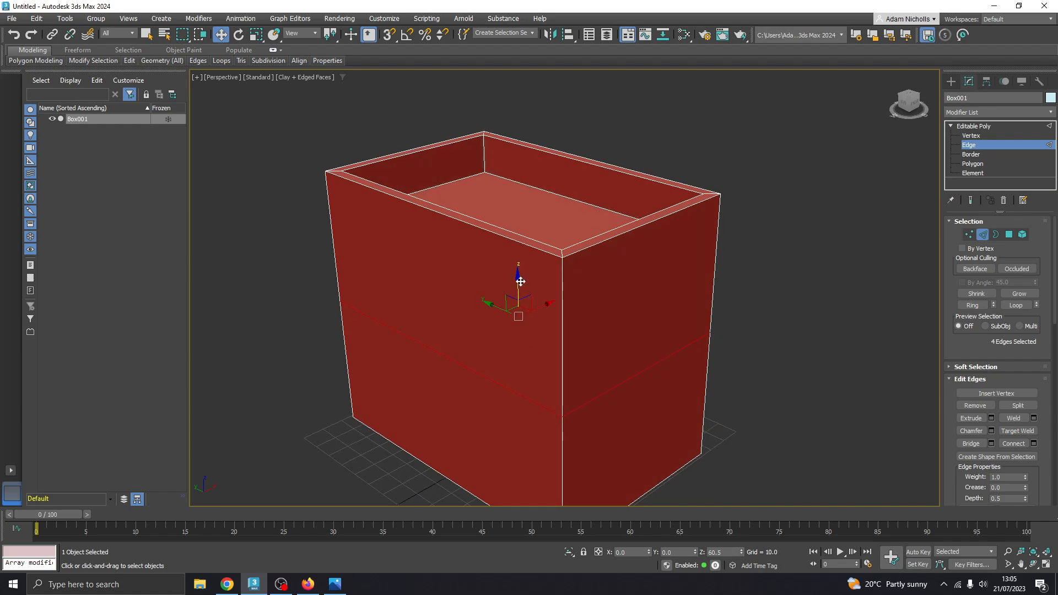
{"action": "left_click_drag", "start_coordinate": [519, 282], "coordinate": [515, 203]}
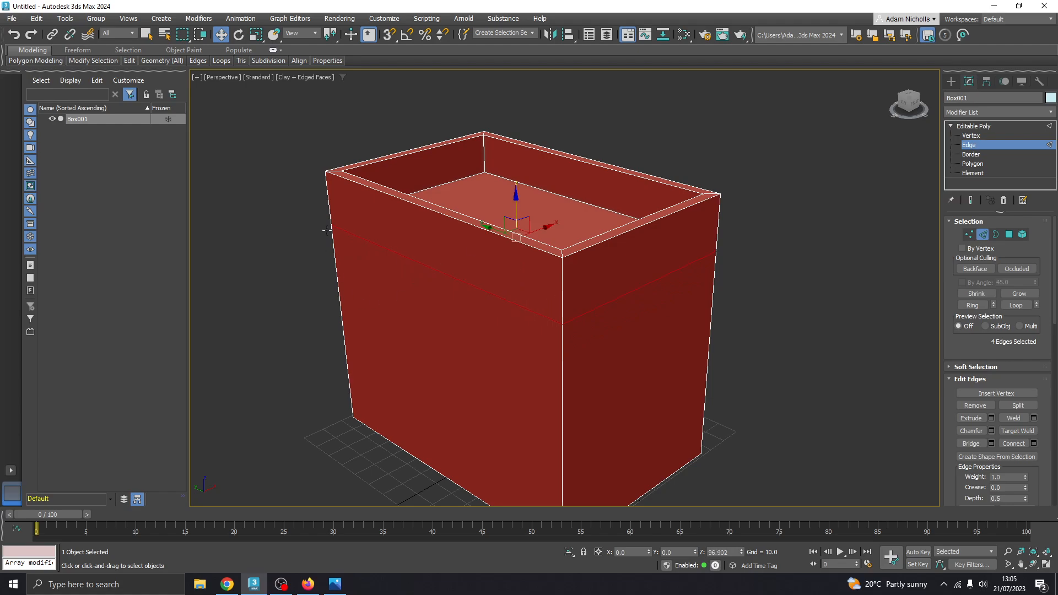
Check the desert houses reference, then raise the outer walls' edge loop to about Z 108.5, between roof floor and rim
{"action": "left_click", "coordinate": [335, 584]}
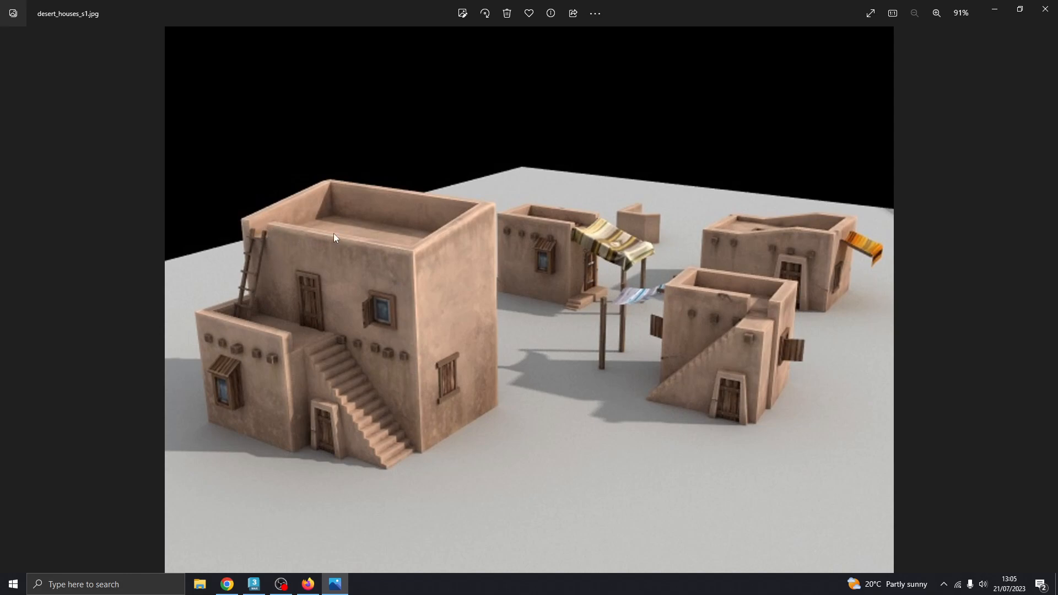
{"action": "left_click", "coordinate": [335, 584]}
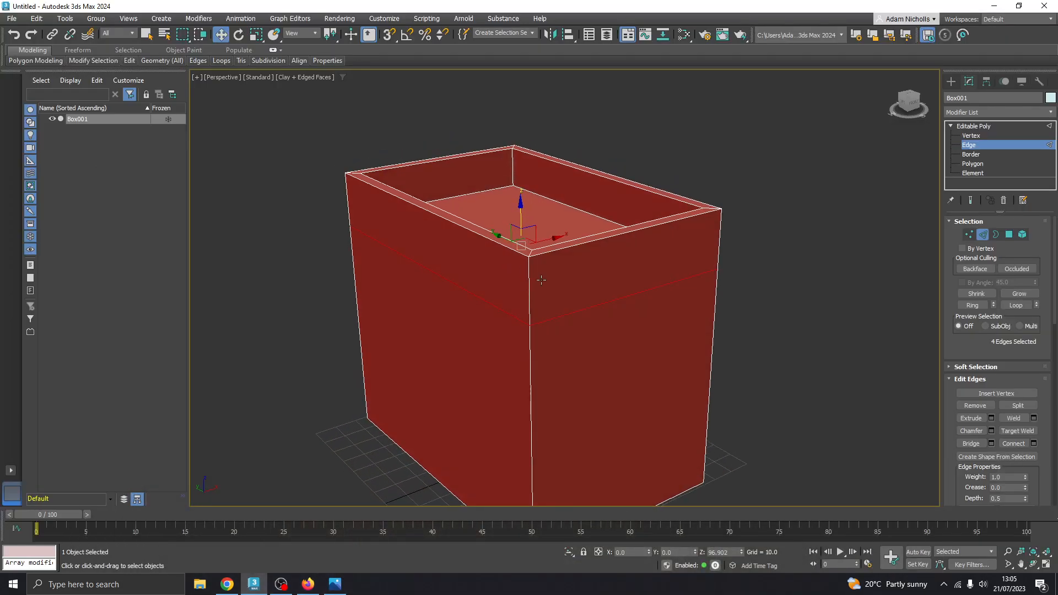
{"action": "left_click", "coordinate": [1051, 568]}
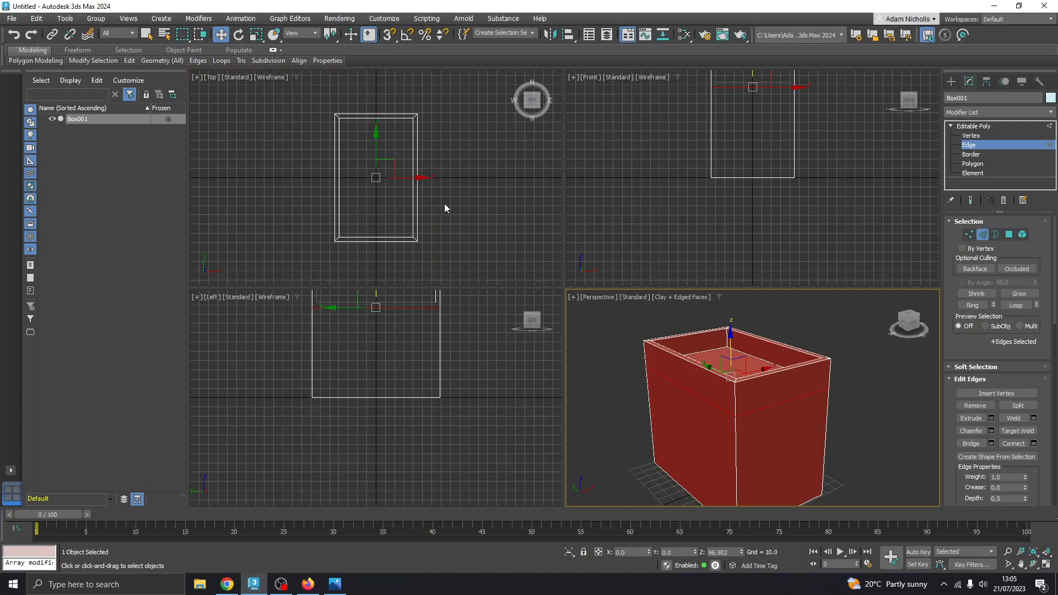
{"action": "middle_click_drag", "start_coordinate": [453, 319], "coordinate": [425, 367]}
{"action": "scroll", "coordinate": [422, 367], "scroll_direction": "up", "scroll_amount": 3}
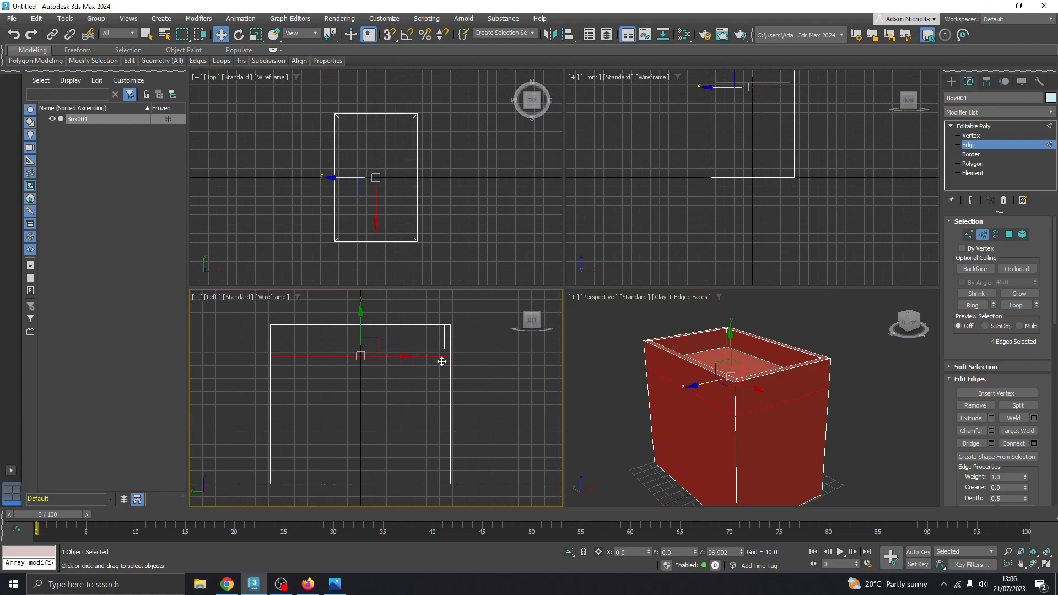
{"action": "scroll", "coordinate": [442, 361], "scroll_direction": "up", "scroll_amount": 4}
{"action": "middle_click_drag", "start_coordinate": [437, 339], "coordinate": [456, 364]}
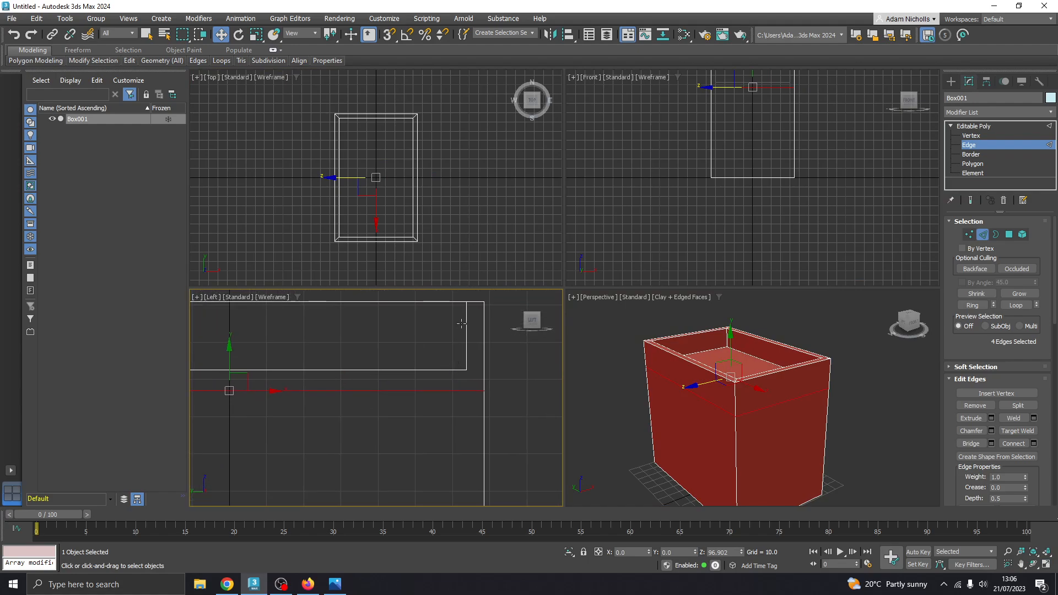
{"action": "middle_click_drag", "start_coordinate": [449, 369], "coordinate": [469, 371]}
{"action": "middle_click_drag", "start_coordinate": [251, 366], "coordinate": [274, 374]}
{"action": "left_click_drag", "start_coordinate": [274, 374], "coordinate": [276, 331]}
{"action": "middle_click_drag", "start_coordinate": [416, 364], "coordinate": [479, 364]}
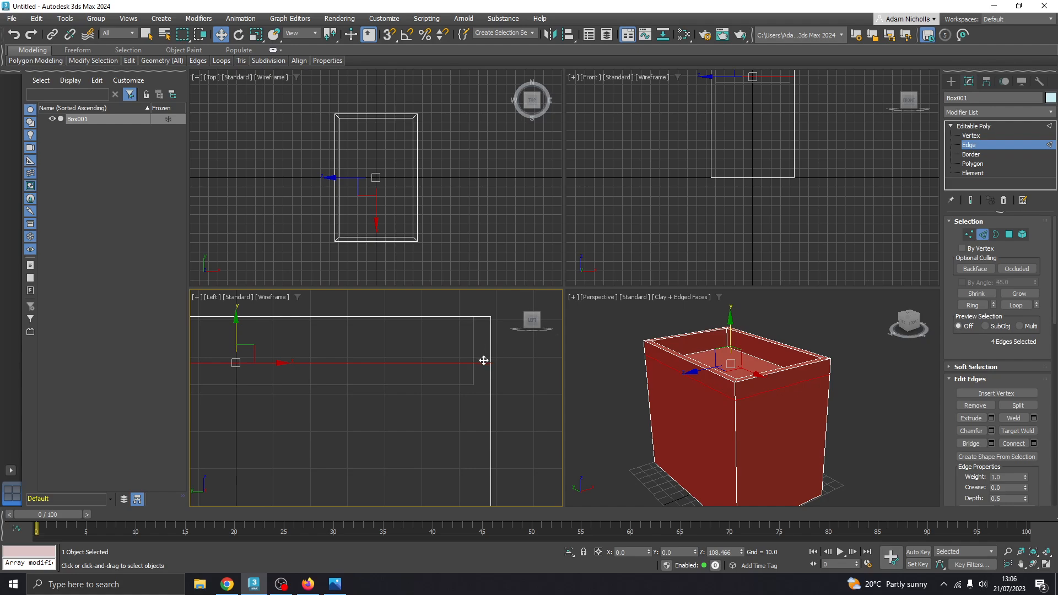
{"action": "middle_click_drag", "start_coordinate": [320, 379], "coordinate": [373, 371]}
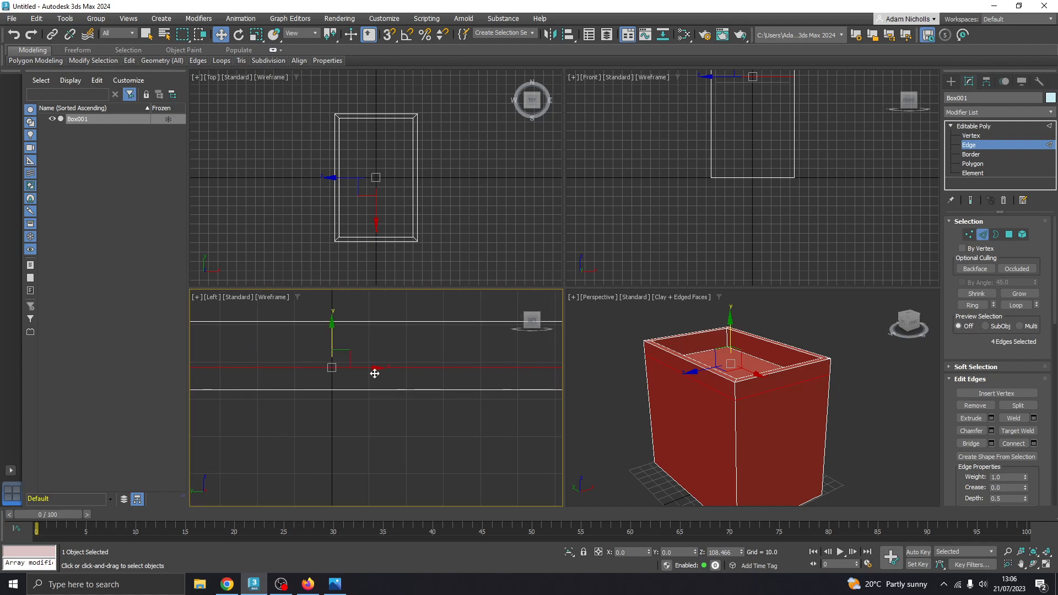
{"action": "middle_click_drag", "start_coordinate": [716, 366], "coordinate": [691, 367]}
{"action": "middle_click_drag", "start_coordinate": [450, 384], "coordinate": [423, 372]}
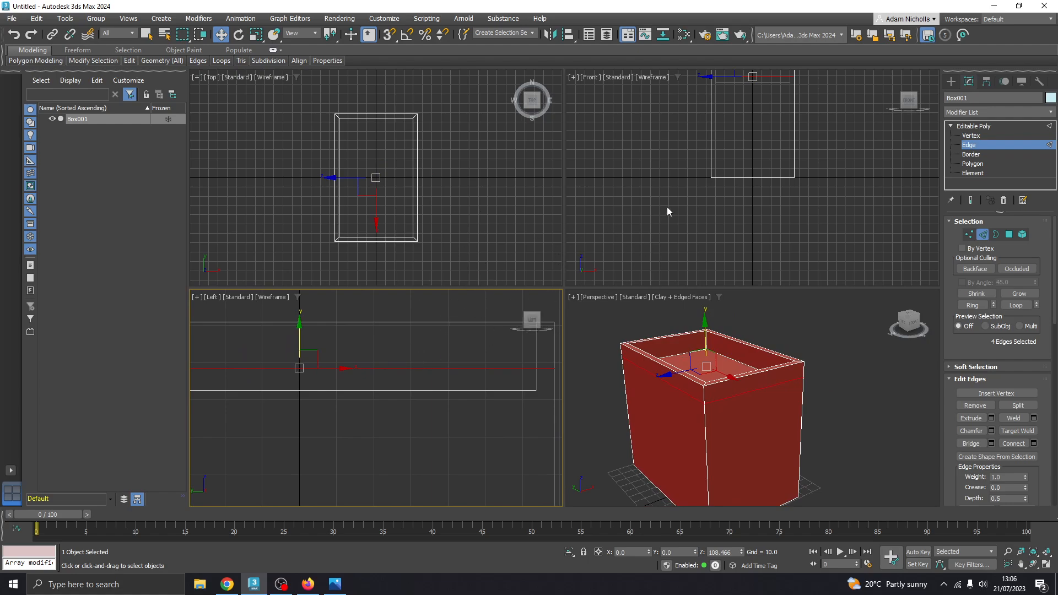
{"action": "middle_click_drag", "start_coordinate": [680, 380], "coordinate": [680, 380]}
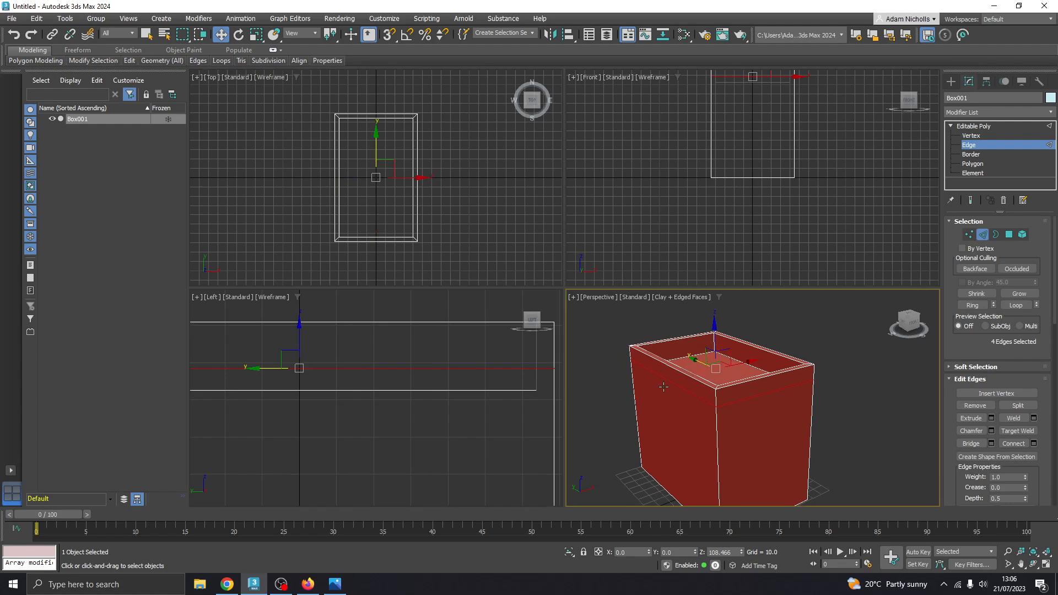
{"action": "middle_click_drag", "start_coordinate": [822, 432], "coordinate": [829, 429]}
{"action": "left_click", "coordinate": [1046, 565]}
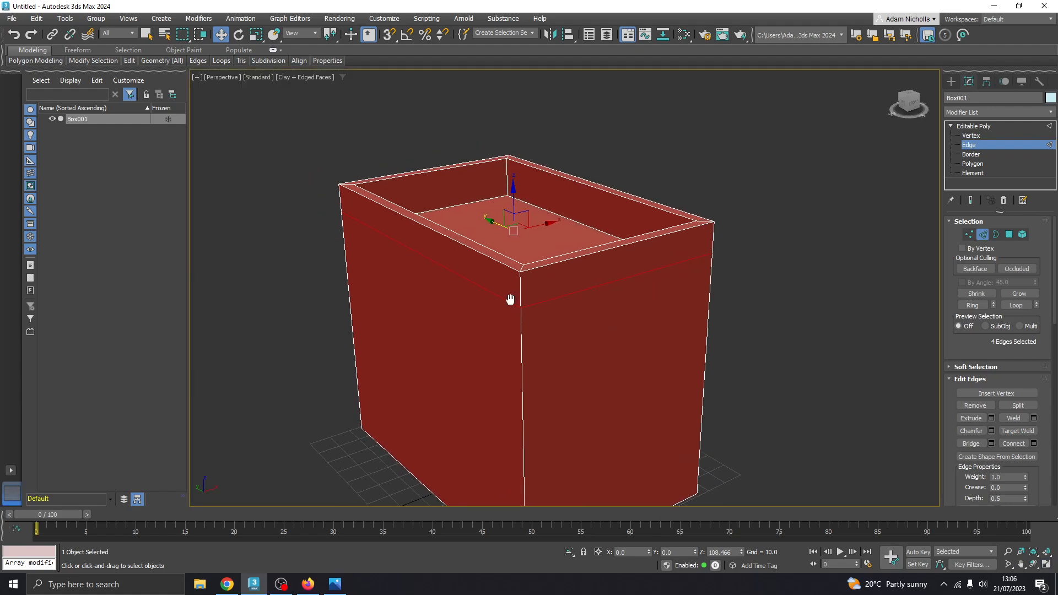
Select the four vertical corner edges inside the recessed roof and connect them with one horizontal edge loop
{"action": "left_click", "coordinate": [816, 293]}
{"action": "middle_click_drag", "start_coordinate": [571, 363], "coordinate": [521, 168], "text": "alt"}
{"action": "scroll", "coordinate": [410, 238], "scroll_direction": "up", "scroll_amount": 5}
{"action": "left_click", "coordinate": [538, 122]}
{"action": "middle_click_drag", "start_coordinate": [537, 122], "coordinate": [542, 200], "text": "alt"}
{"action": "left_click", "coordinate": [659, 164], "text": "ctrl"}
{"action": "middle_click_drag", "start_coordinate": [658, 164], "coordinate": [559, 244], "text": "alt"}
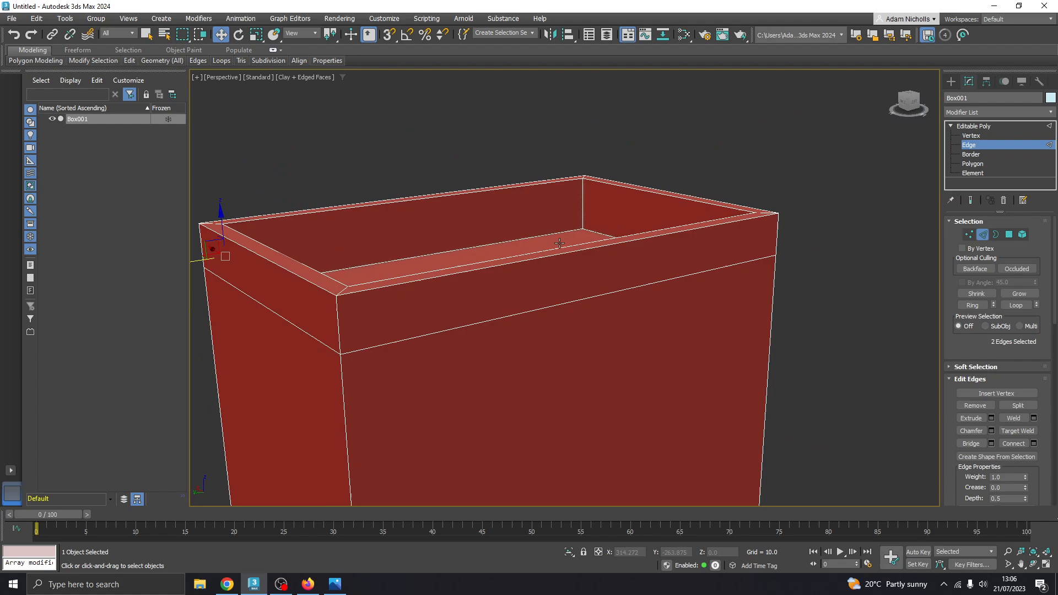
{"action": "left_click", "coordinate": [579, 207], "text": "ctrl"}
{"action": "middle_click_drag", "start_coordinate": [579, 207], "coordinate": [552, 211], "text": "alt"}
{"action": "left_click", "coordinate": [493, 169], "text": "ctrl"}
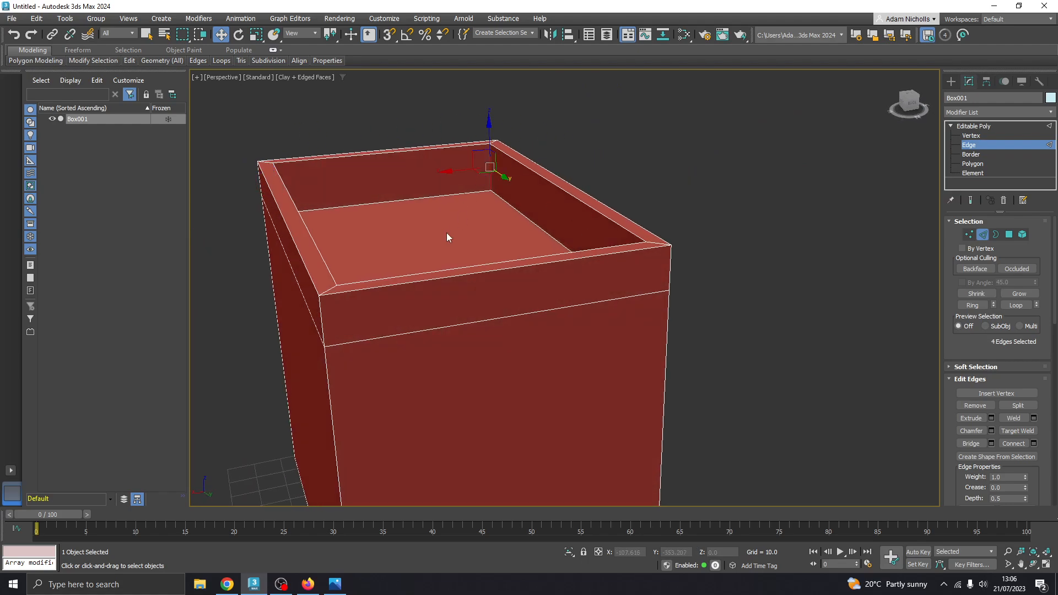
{"action": "middle_click_drag", "start_coordinate": [447, 232], "coordinate": [387, 259], "text": "alt"}
{"action": "left_click", "coordinate": [1014, 443]}
Move the recess's inner edge loop to about Z 108.3, roughly level with the outer wall loop
{"action": "scroll", "coordinate": [455, 225], "scroll_direction": "up", "scroll_amount": 2}
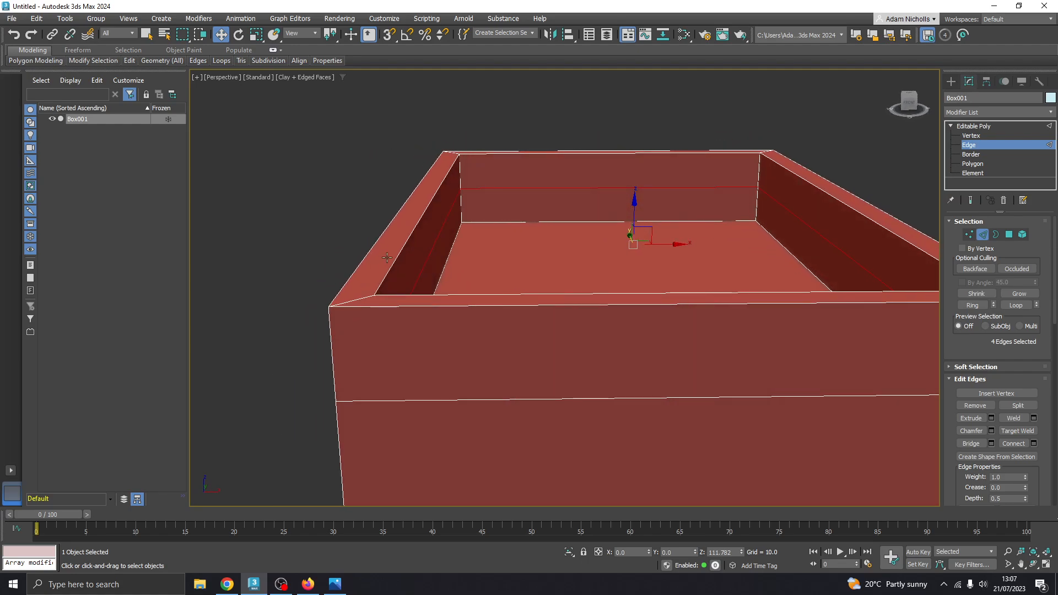
{"action": "left_click_drag", "start_coordinate": [637, 205], "coordinate": [635, 222]}
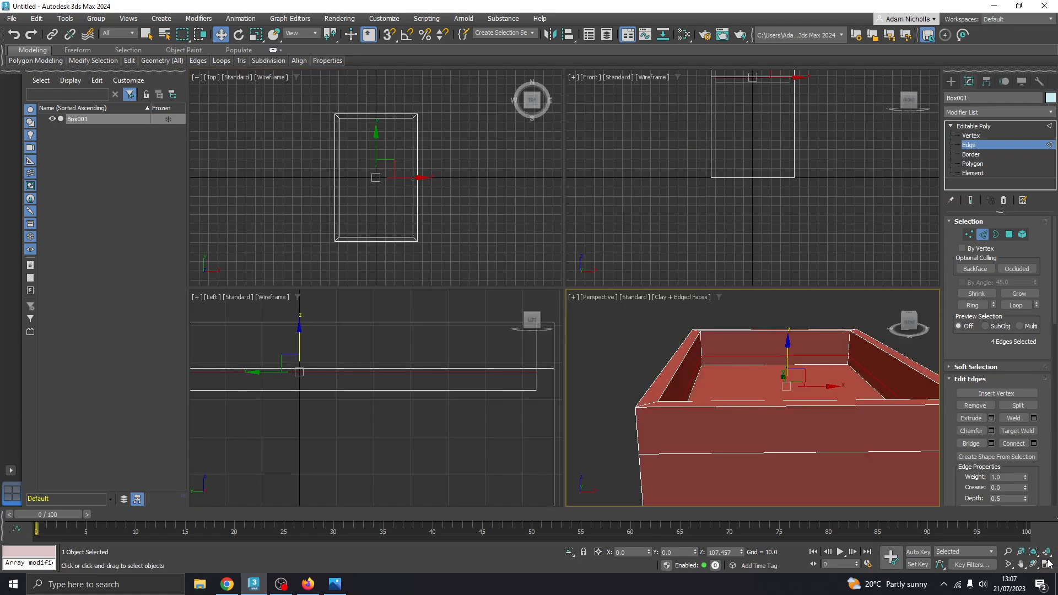
{"action": "key", "text": "alt+w"}
{"action": "right_click", "coordinate": [342, 382]}
{"action": "scroll", "coordinate": [340, 382], "scroll_direction": "up", "scroll_amount": 5}
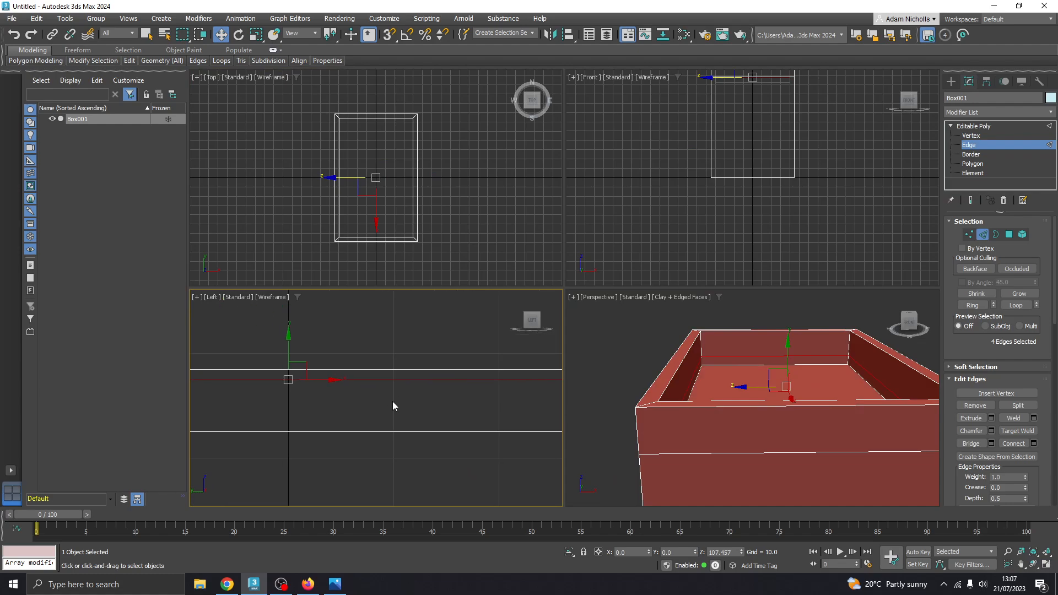
{"action": "left_click_drag", "start_coordinate": [289, 353], "coordinate": [300, 344]}
{"action": "scroll", "coordinate": [337, 379], "scroll_direction": "down", "scroll_amount": 5}
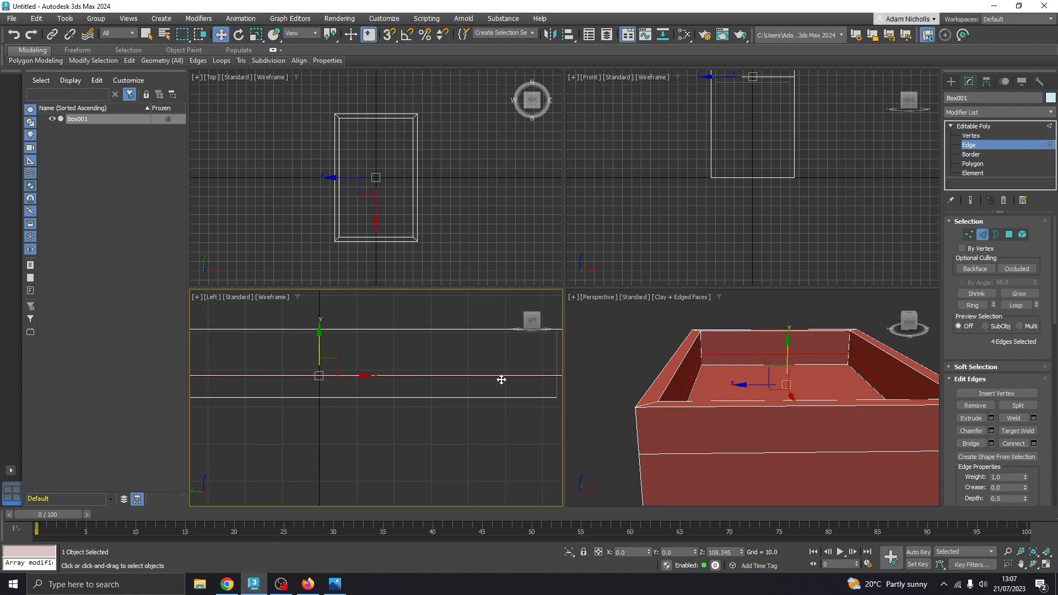
{"action": "middle_click_drag", "start_coordinate": [513, 386], "coordinate": [391, 384]}
{"action": "middle_click_drag", "start_coordinate": [735, 377], "coordinate": [754, 378]}
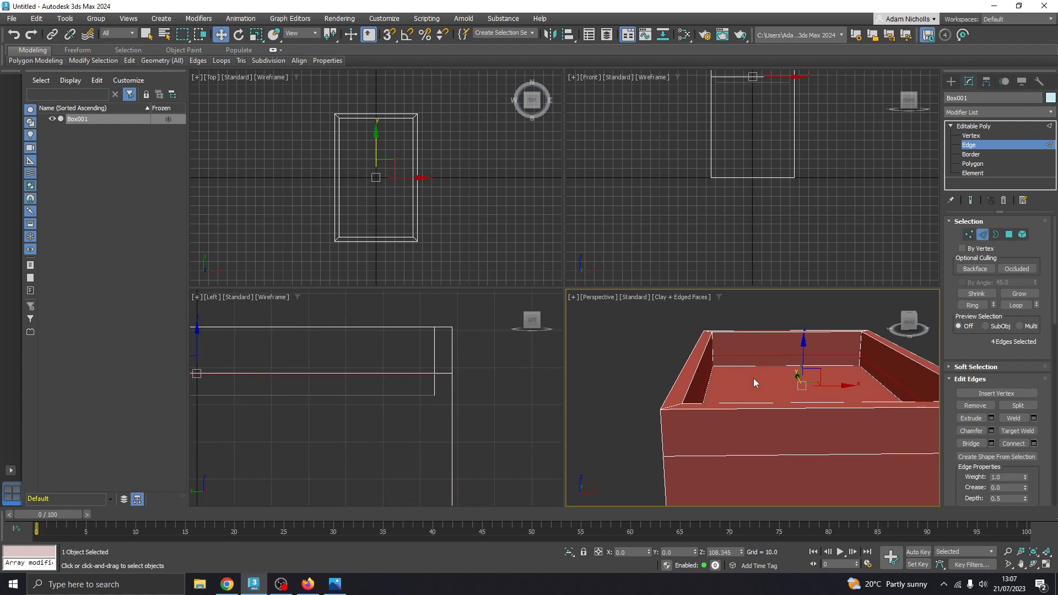
{"action": "left_click", "coordinate": [1045, 563]}
{"action": "mouse_move", "coordinate": [538, 373]}
{"action": "middle_mouse_down", "text": "alt"}
{"action": "mouse_move", "coordinate": [487, 346]}
{"action": "mouse_move", "coordinate": [461, 359]}
{"action": "mouse_move", "coordinate": [557, 357]}
{"action": "mouse_move", "coordinate": [545, 353]}
{"action": "middle_mouse_up", "text": "alt"}
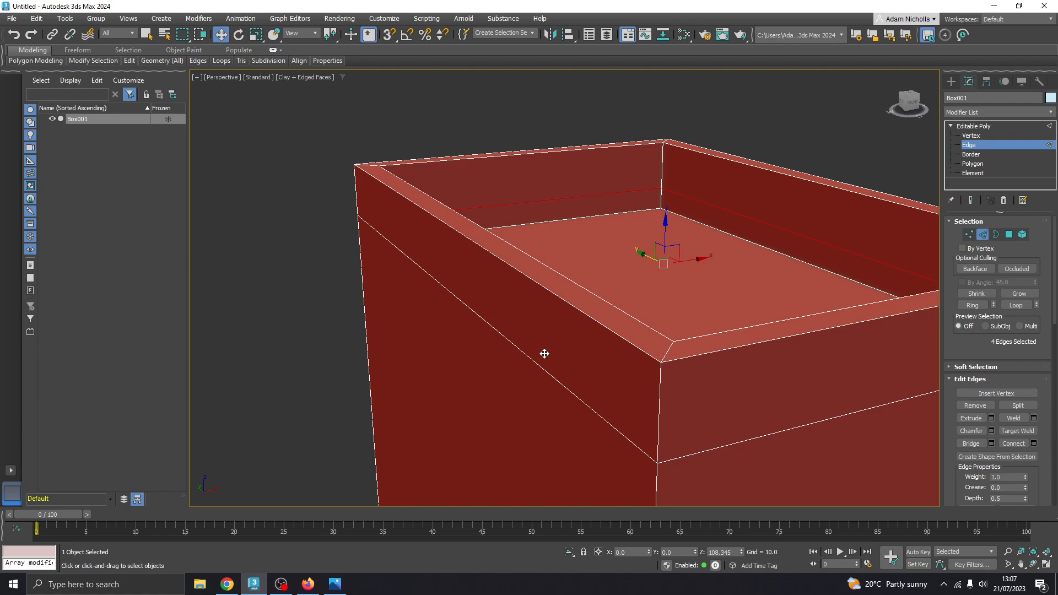
{"action": "middle_click_drag", "start_coordinate": [639, 343], "coordinate": [598, 336], "text": "alt"}
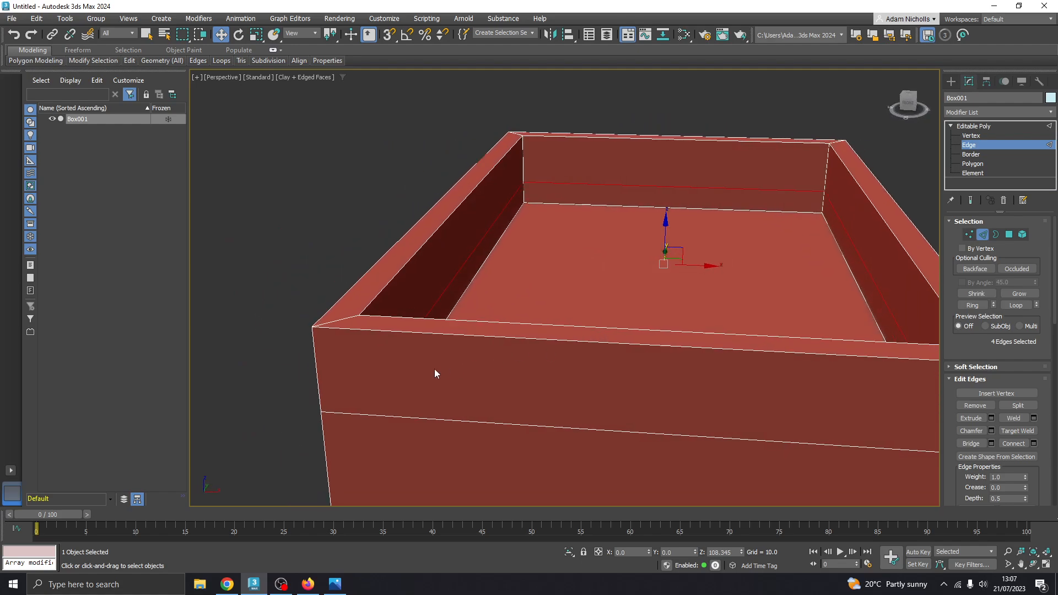
{"action": "scroll", "coordinate": [474, 300], "scroll_direction": "down", "scroll_amount": 3}
{"action": "middle_click_drag", "start_coordinate": [530, 321], "coordinate": [529, 270]}
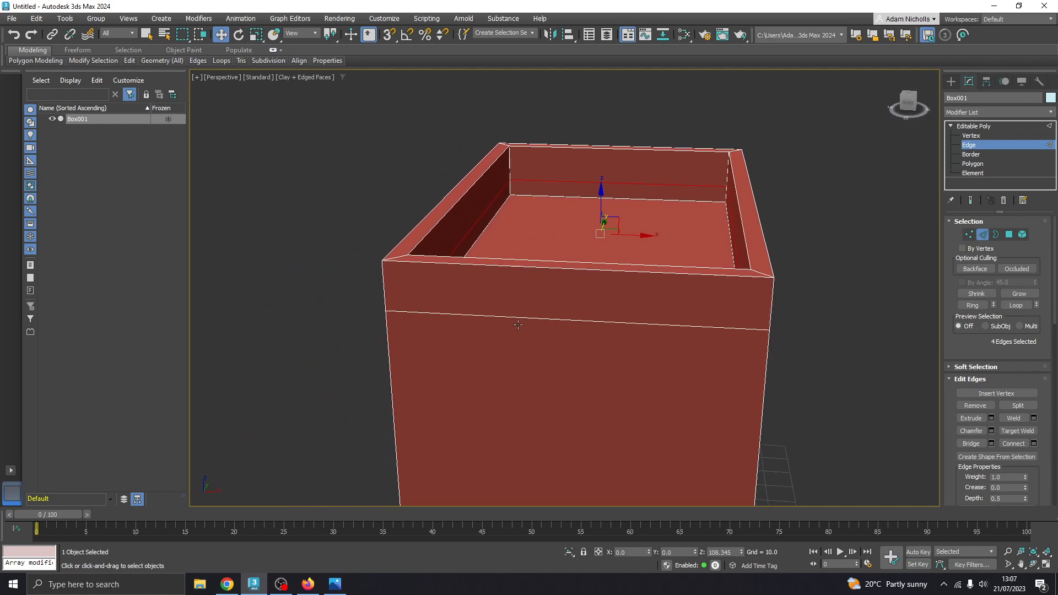
Select one edge of the outer wall loop and check its exact Z height
{"action": "left_click", "coordinate": [513, 320]}
{"action": "middle_click_drag", "start_coordinate": [518, 326], "coordinate": [394, 344], "text": "alt"}
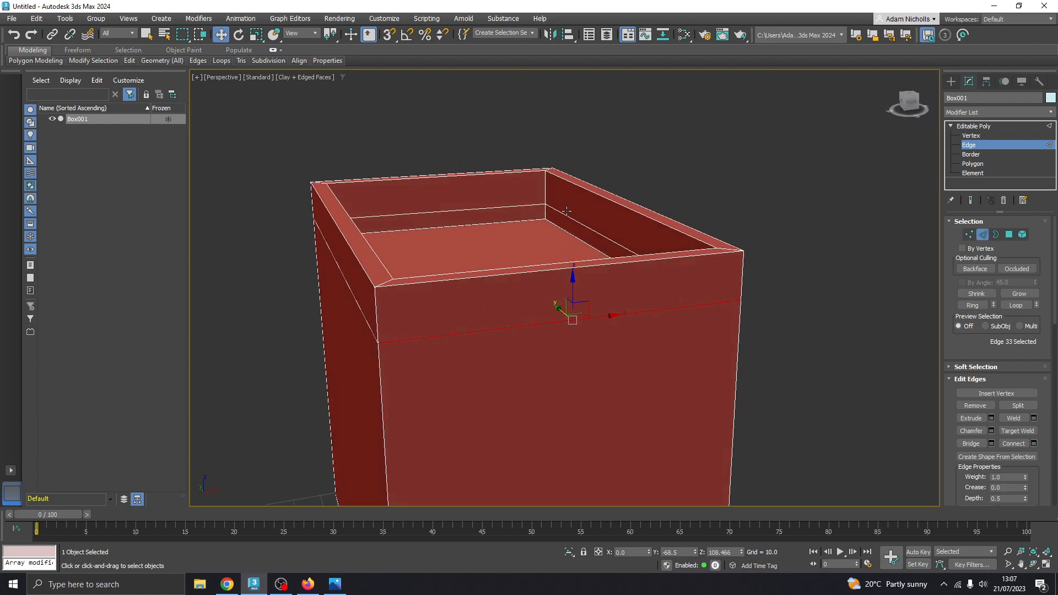
{"action": "left_click", "coordinate": [733, 551]}
{"action": "middle_click_drag", "start_coordinate": [551, 308], "coordinate": [585, 208], "text": "alt"}
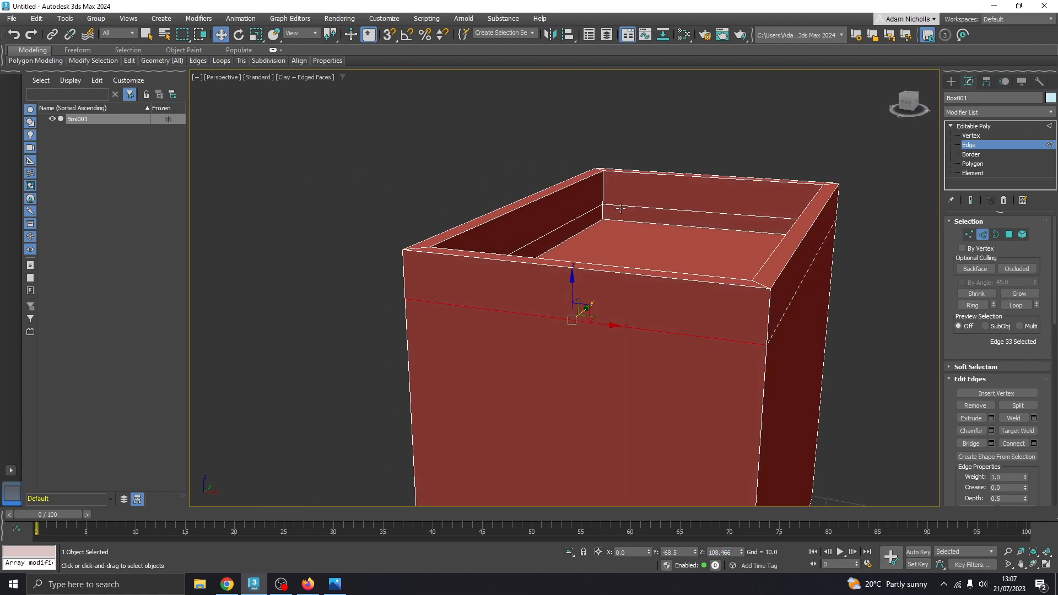
{"action": "left_click", "coordinate": [735, 552]}
Select the four edges of the inner loop and set their Z position to 108.466 to match the outer loop
{"action": "middle_click_drag", "start_coordinate": [576, 239], "coordinate": [546, 279], "text": "alt"}
{"action": "left_click", "coordinate": [557, 271]}
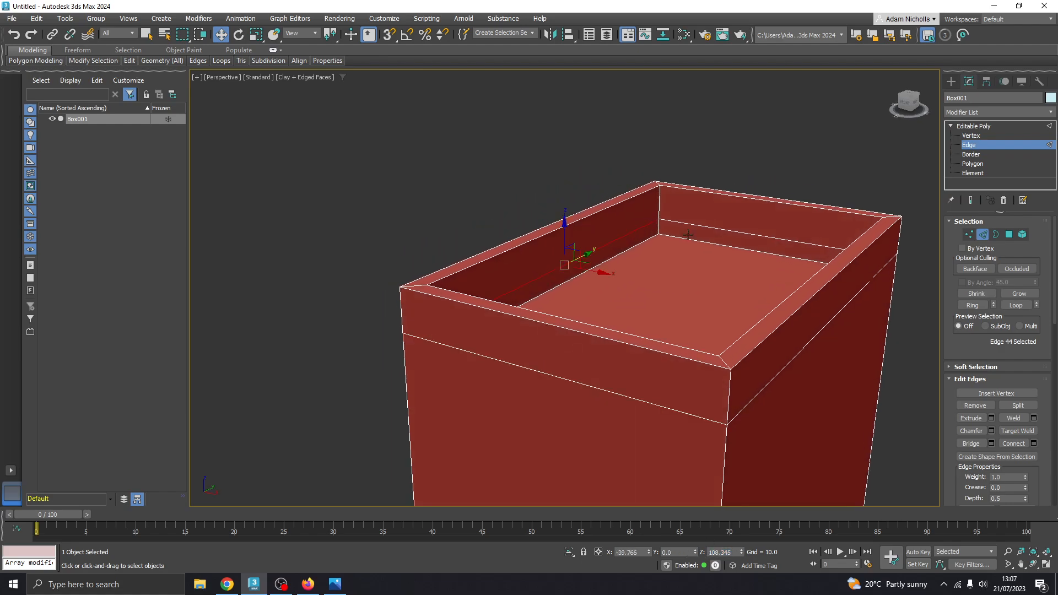
{"action": "left_click", "coordinate": [692, 236], "text": "ctrl"}
{"action": "middle_click_drag", "start_coordinate": [696, 227], "coordinate": [510, 303], "text": "alt"}
{"action": "left_click", "coordinate": [801, 219], "text": "ctrl"}
{"action": "left_click", "coordinate": [580, 239], "text": "ctrl"}
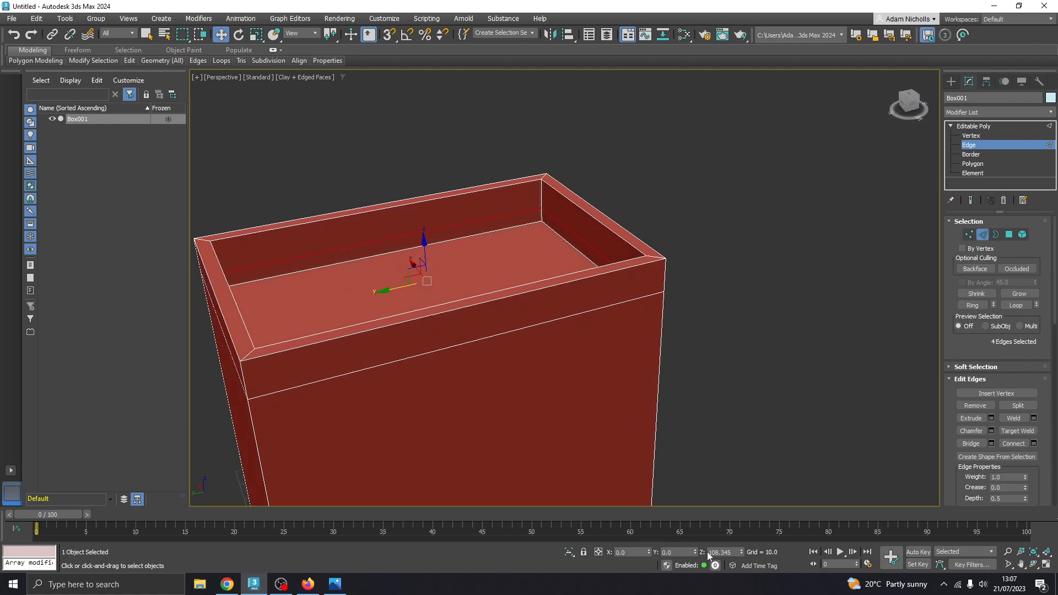
{"action": "left_click", "coordinate": [736, 552]}
{"action": "middle_click_drag", "start_coordinate": [538, 276], "coordinate": [470, 270], "text": "alt"}
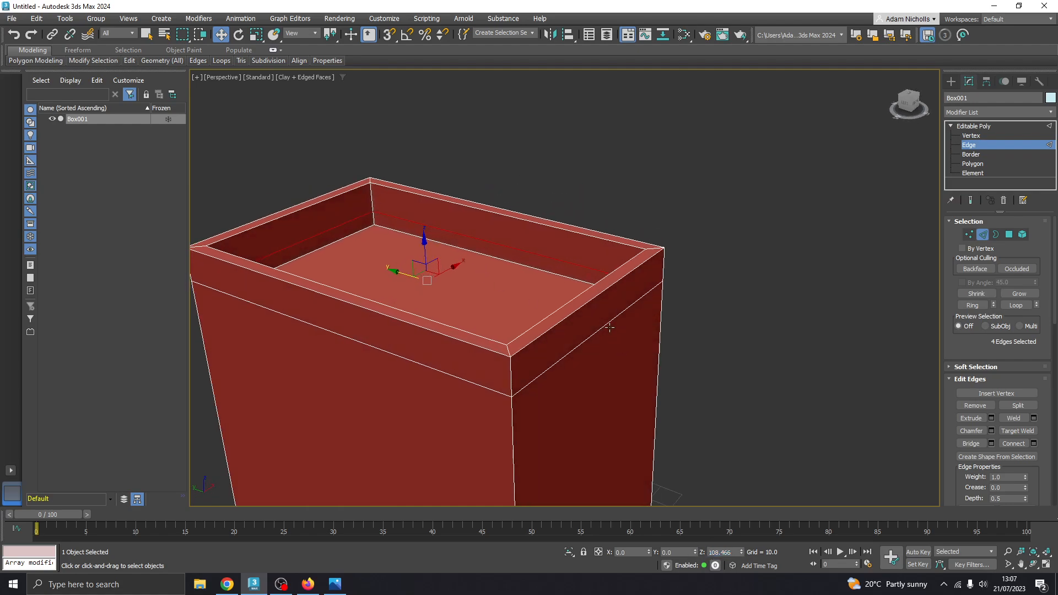
{"action": "left_click", "coordinate": [611, 324]}
{"action": "mouse_move", "coordinate": [551, 327]}
{"action": "middle_mouse_down", "text": "alt"}
{"action": "mouse_move", "coordinate": [598, 329]}
{"action": "mouse_move", "coordinate": [567, 338]}
{"action": "mouse_move", "coordinate": [585, 340]}
{"action": "mouse_move", "coordinate": [555, 324]}
{"action": "mouse_move", "coordinate": [617, 342]}
{"action": "mouse_move", "coordinate": [536, 344]}
{"action": "mouse_move", "coordinate": [568, 336]}
{"action": "middle_mouse_up", "text": "alt"}
{"action": "left_click", "coordinate": [567, 343]}
{"action": "left_click", "coordinate": [584, 339], "text": "ctrl"}
{"action": "left_click", "coordinate": [534, 177]}
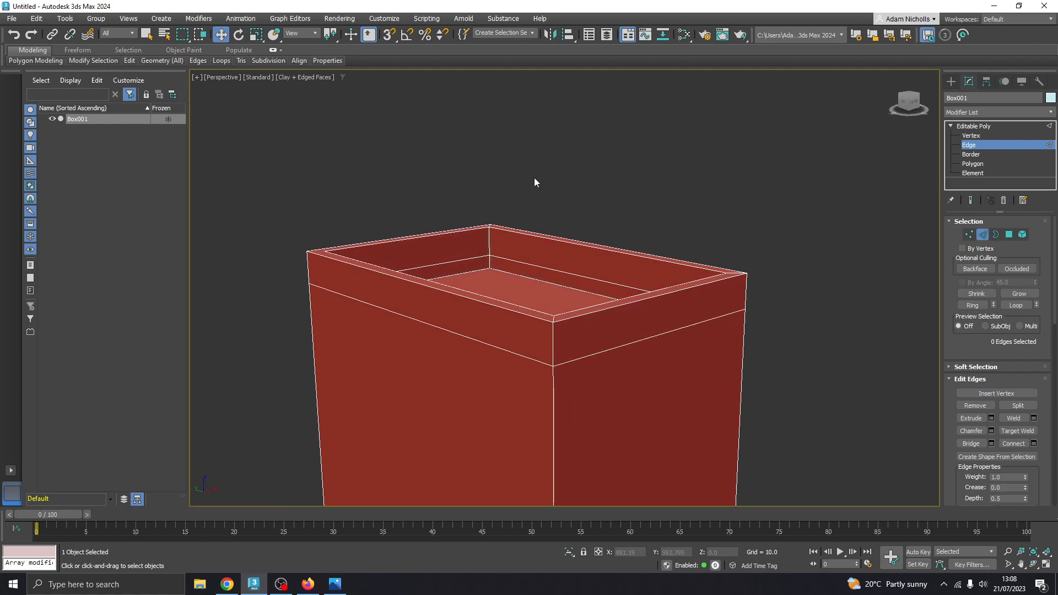
Select the polygon strip above the edge loop on the long outer wall and compare it with the desert houses reference image
{"action": "middle_click_drag", "start_coordinate": [490, 305], "coordinate": [545, 292]}
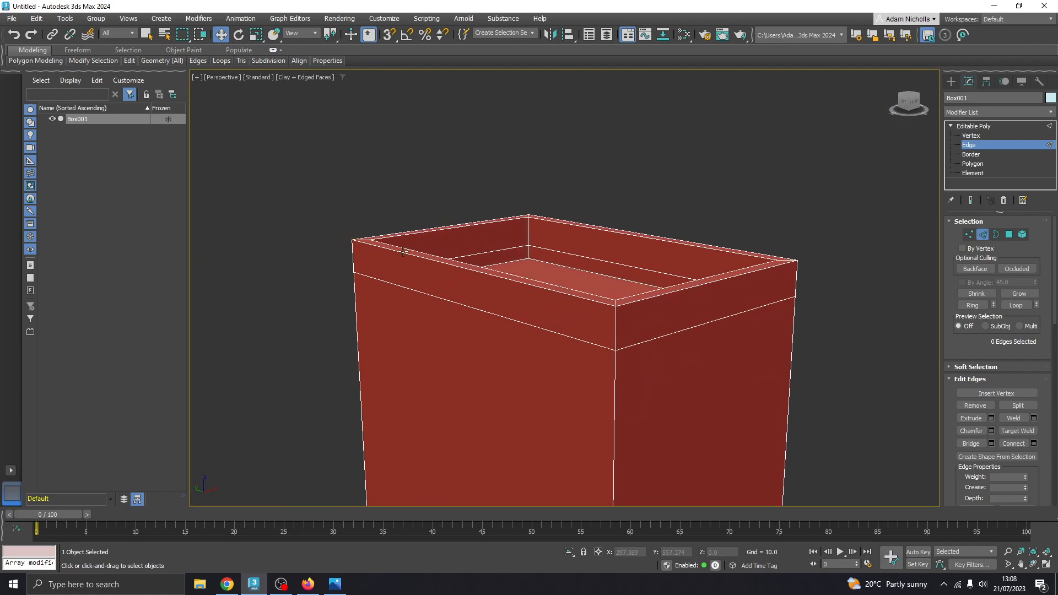
{"action": "scroll", "coordinate": [410, 246], "scroll_direction": "up", "scroll_amount": 3}
{"action": "middle_click_drag", "start_coordinate": [412, 262], "coordinate": [488, 300], "text": "alt"}
{"action": "left_click", "coordinate": [435, 310]}
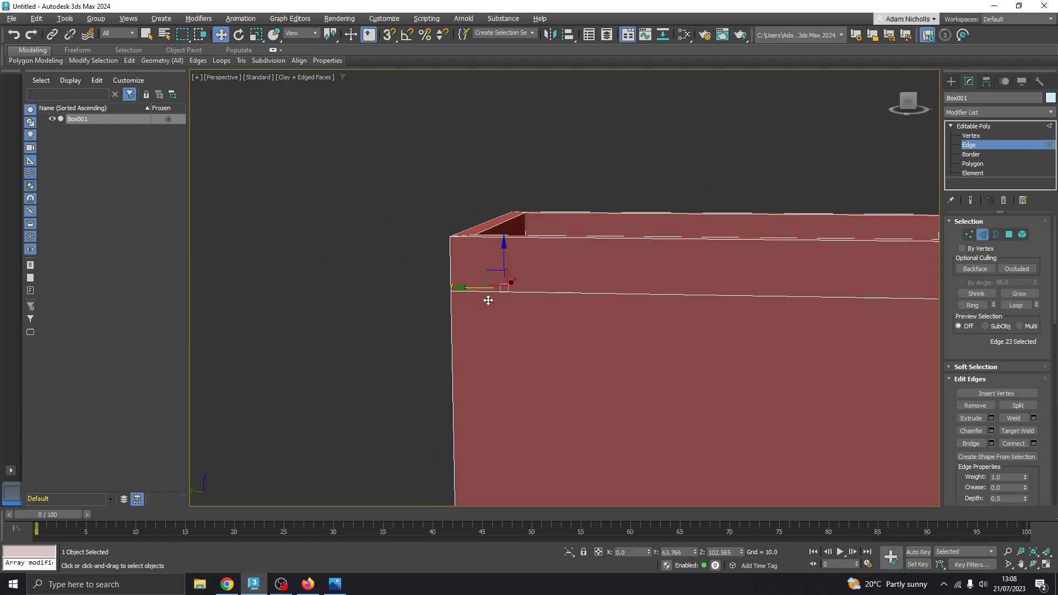
{"action": "left_click", "coordinate": [965, 164]}
{"action": "left_click", "coordinate": [619, 248]}
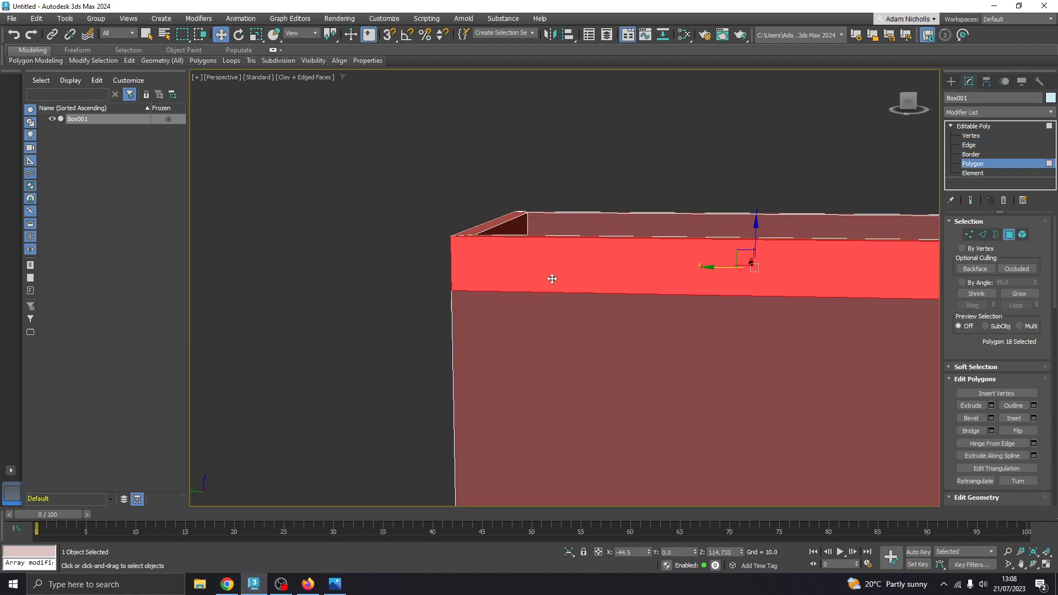
{"action": "middle_click_drag", "start_coordinate": [551, 279], "coordinate": [499, 226], "text": "alt"}
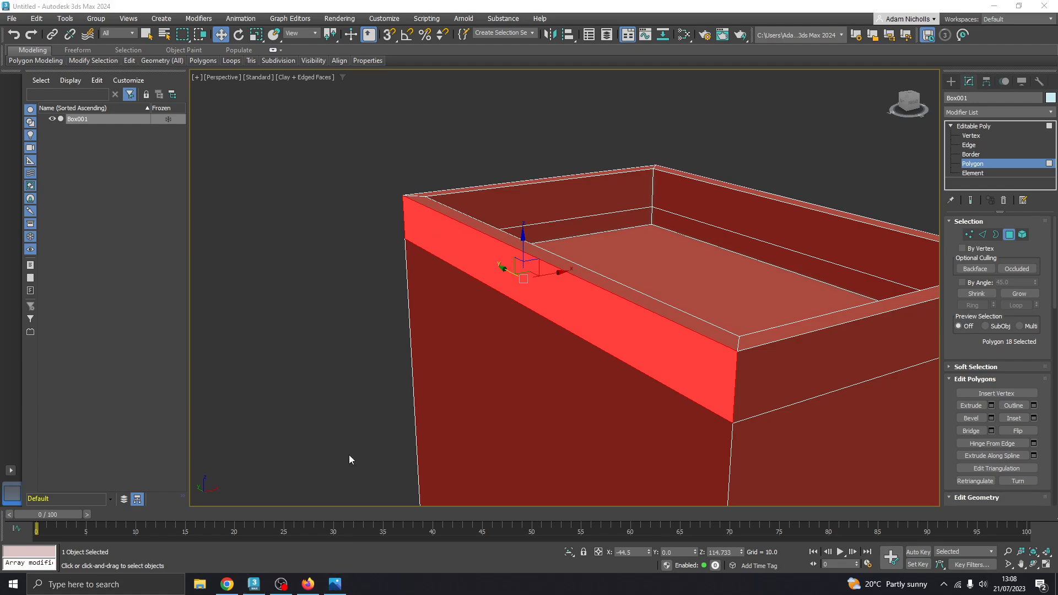
{"action": "left_click", "coordinate": [335, 584]}
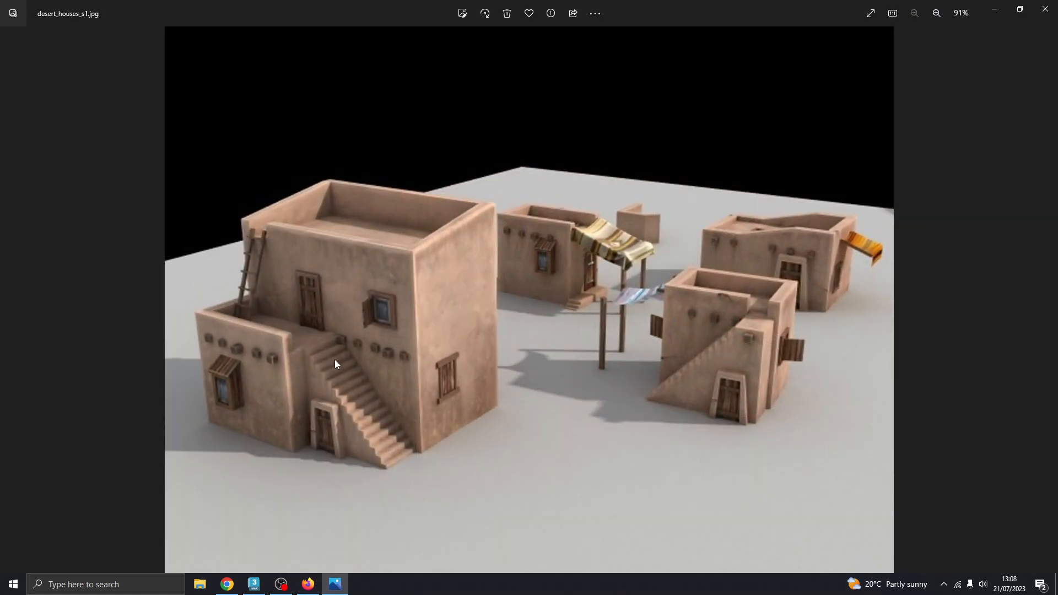
{"action": "left_click", "coordinate": [337, 584]}
Connect the outer and inner horizontal edges of the long roof wall's upper strip with a vertical cut across the wall
{"action": "middle_click_drag", "start_coordinate": [461, 296], "coordinate": [361, 271], "text": "alt"}
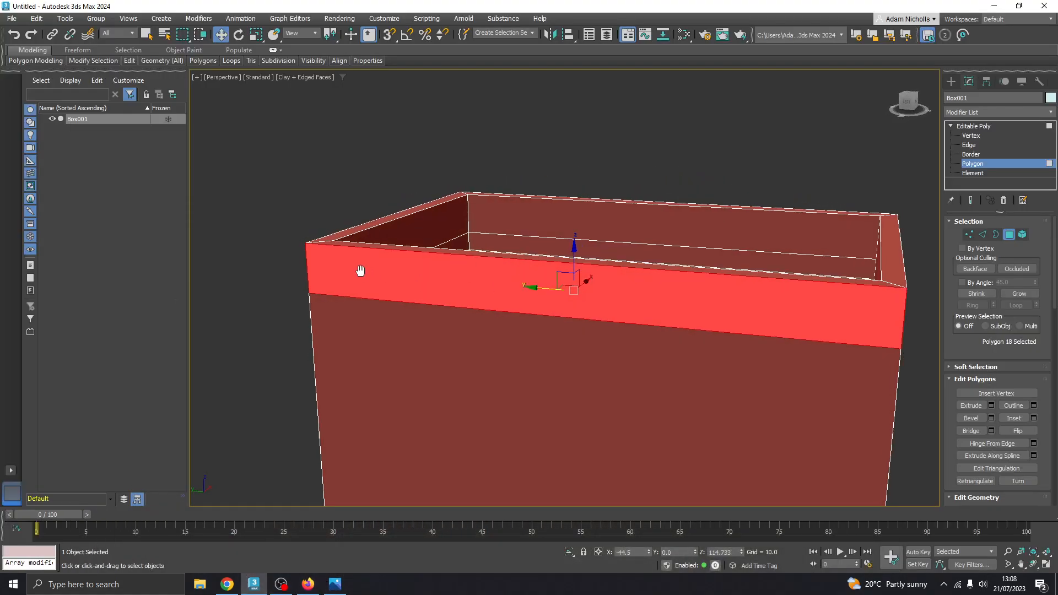
{"action": "scroll", "coordinate": [360, 271], "scroll_direction": "up", "scroll_amount": 2}
{"action": "left_click", "coordinate": [976, 146]}
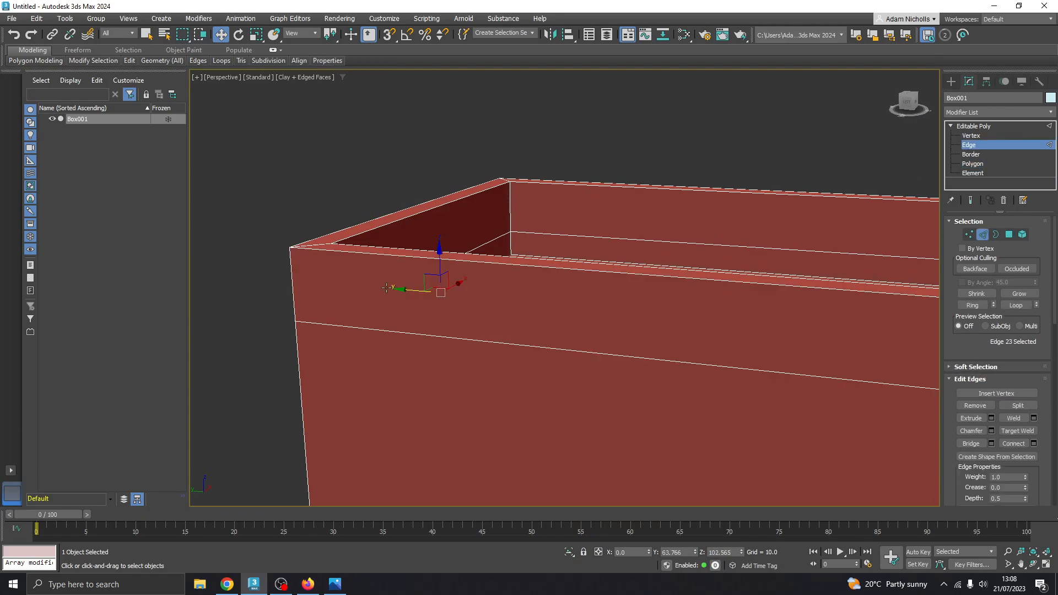
{"action": "left_click", "coordinate": [394, 257]}
{"action": "middle_click_drag", "start_coordinate": [395, 258], "coordinate": [398, 353], "text": "alt"}
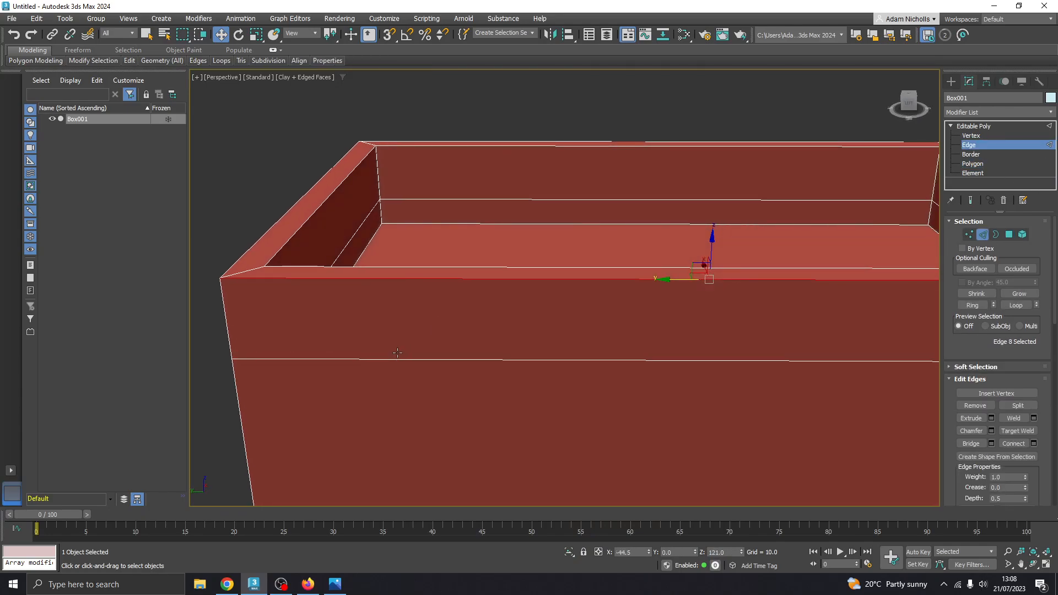
{"action": "left_click", "coordinate": [396, 357], "text": "ctrl"}
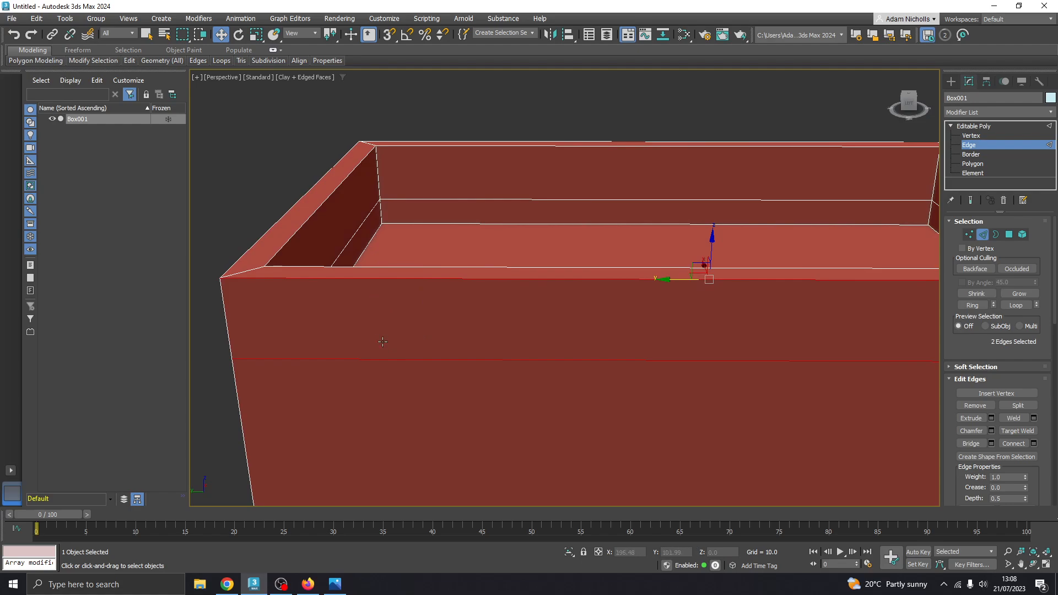
{"action": "scroll", "coordinate": [373, 332], "scroll_direction": "down", "scroll_amount": 2}
{"action": "scroll", "coordinate": [374, 332], "scroll_direction": "up", "scroll_amount": 2}
{"action": "scroll", "coordinate": [374, 331], "scroll_direction": "down", "scroll_amount": 2}
{"action": "middle_click_drag", "start_coordinate": [374, 332], "coordinate": [641, 284], "text": "alt"}
{"action": "left_click", "coordinate": [686, 254], "text": "ctrl"}
{"action": "left_click", "coordinate": [703, 299], "text": "ctrl"}
{"action": "left_click", "coordinate": [1012, 443]}
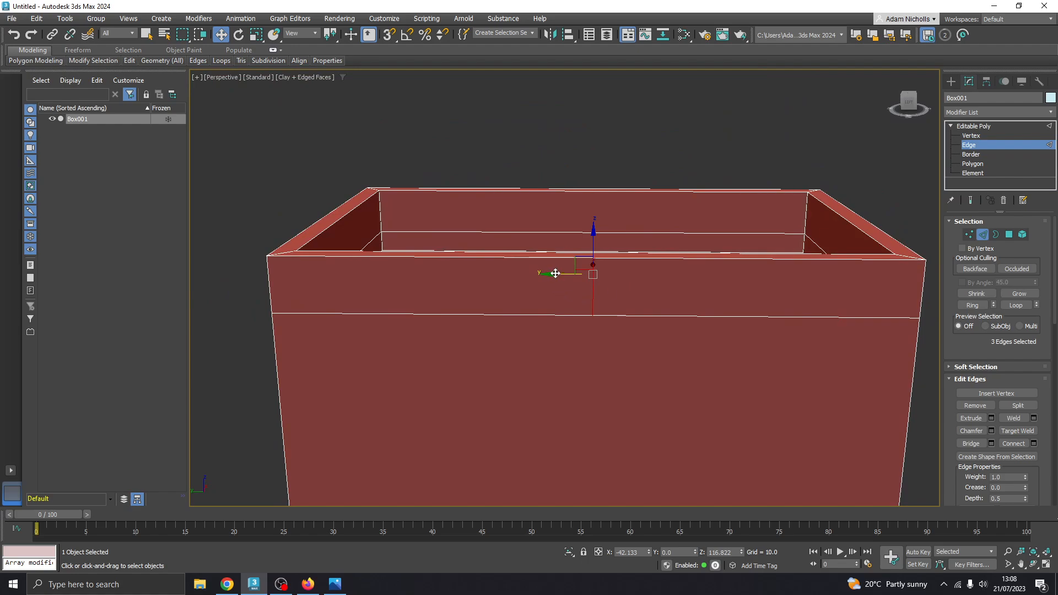
Move the new cut along Y to about 58.8, near the wall's corner, comparing its position with the desert houses reference image
{"action": "left_click_drag", "start_coordinate": [555, 273], "coordinate": [286, 270]}
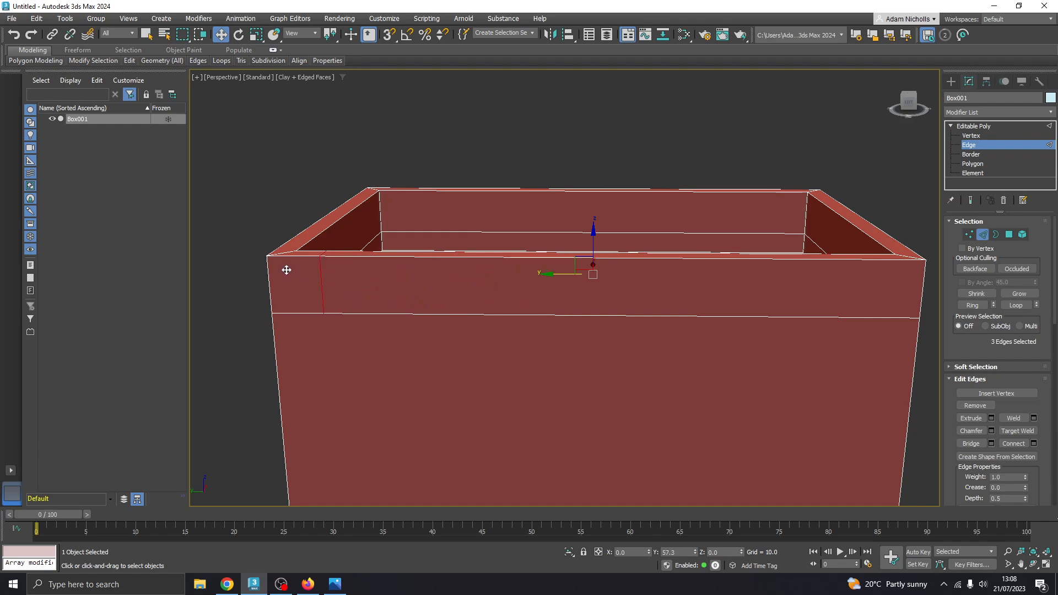
{"action": "key", "text": "alt+Tab"}
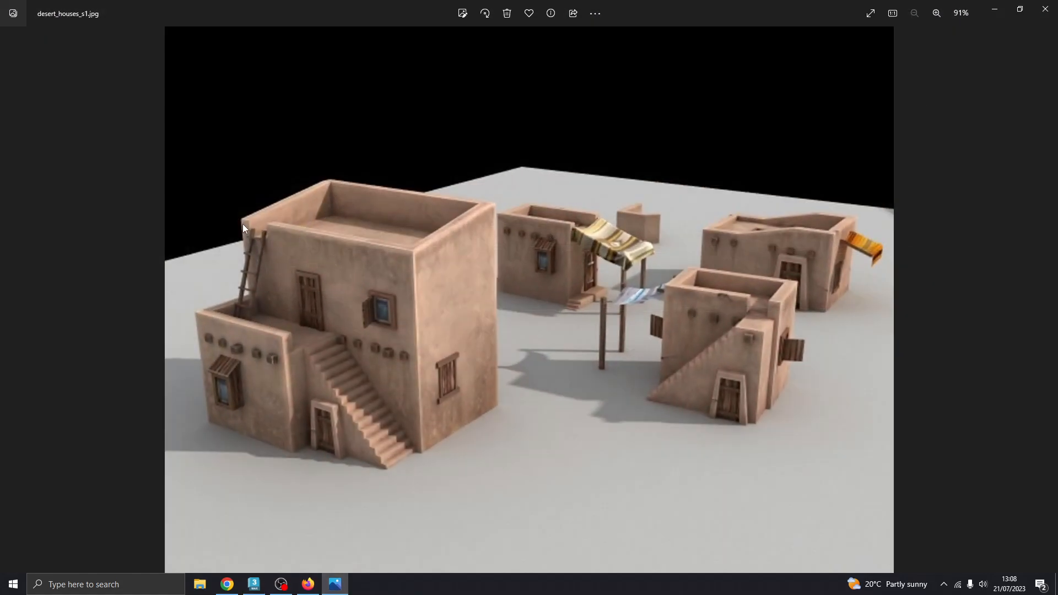
{"action": "key", "text": "alt+Tab"}
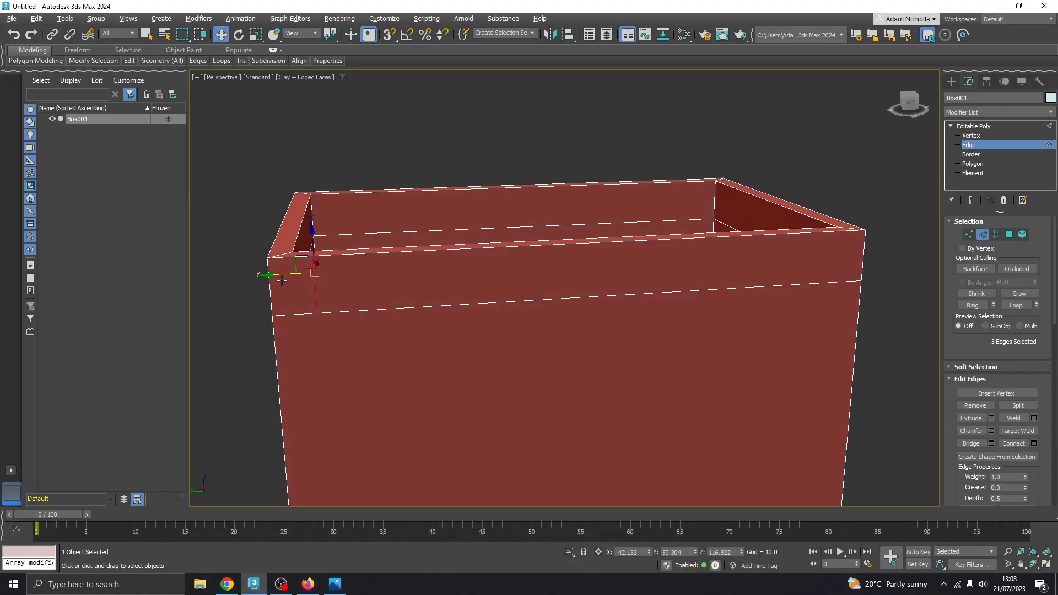
{"action": "middle_click_drag", "start_coordinate": [283, 276], "coordinate": [355, 334], "text": "alt"}
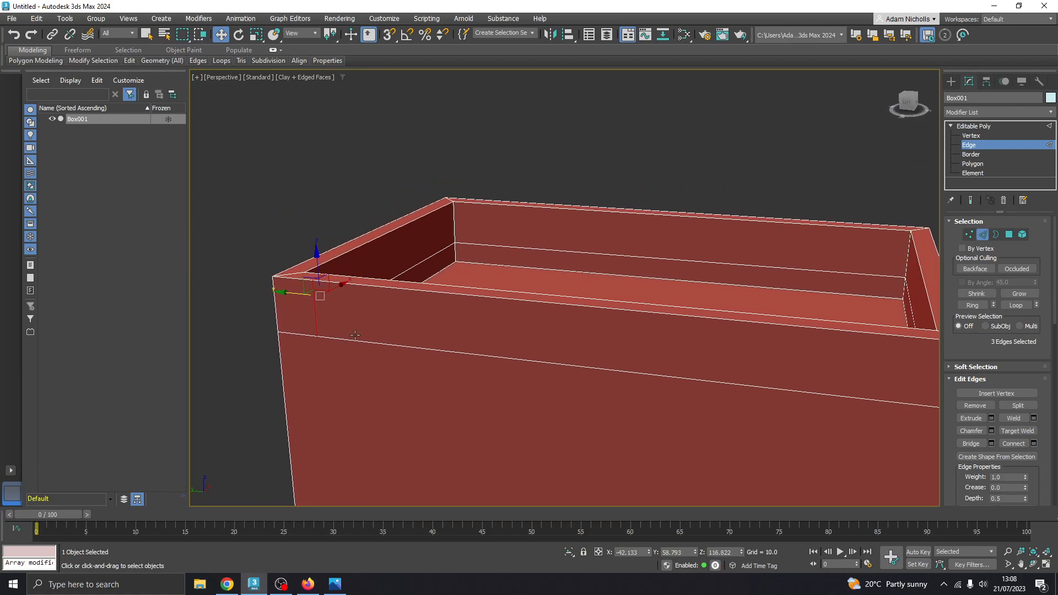
Select the four long outer and inner edges beside the corner cut and connect them with a second cut across the wall
{"action": "left_click", "coordinate": [417, 284]}
{"action": "middle_click_drag", "start_coordinate": [417, 286], "coordinate": [454, 377], "text": "alt"}
{"action": "left_click", "coordinate": [454, 377]}
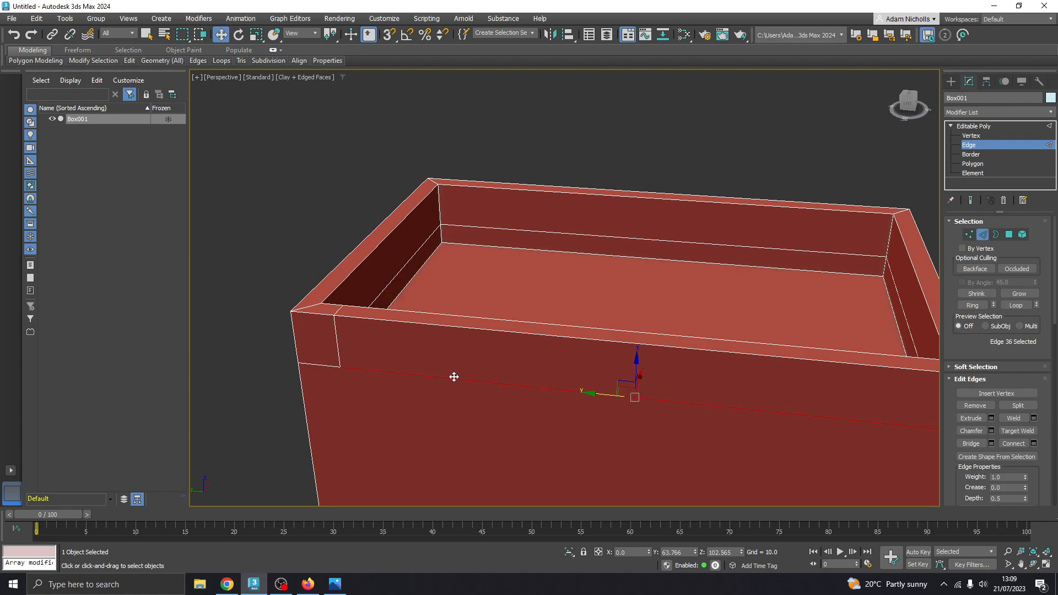
{"action": "left_click", "coordinate": [499, 331], "text": "ctrl"}
{"action": "middle_click_drag", "start_coordinate": [498, 331], "coordinate": [516, 345], "text": "alt"}
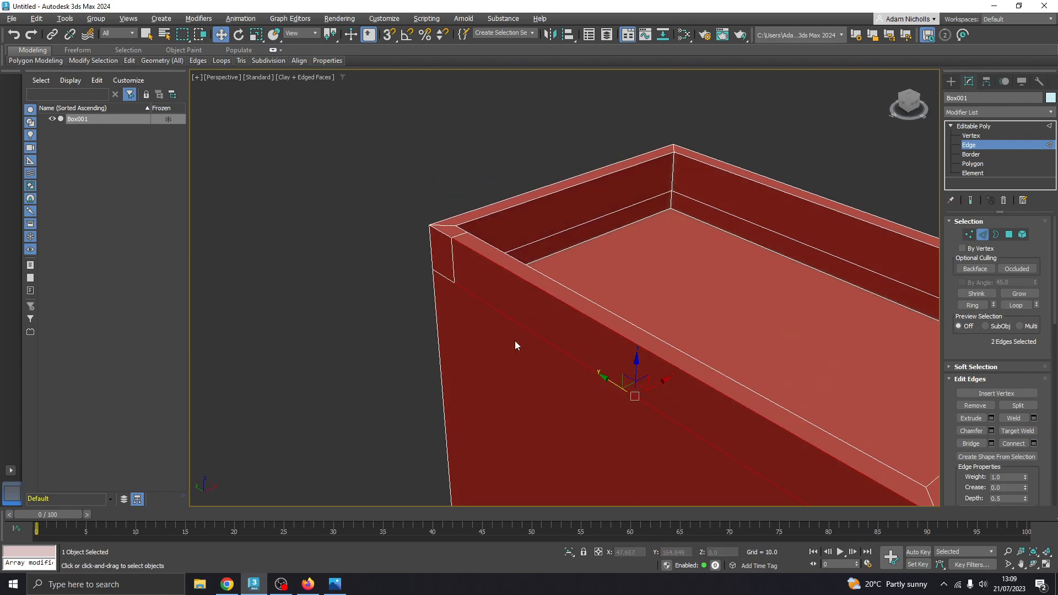
{"action": "left_click", "coordinate": [593, 306], "text": "ctrl"}
{"action": "middle_click_drag", "start_coordinate": [598, 307], "coordinate": [559, 324], "text": "alt"}
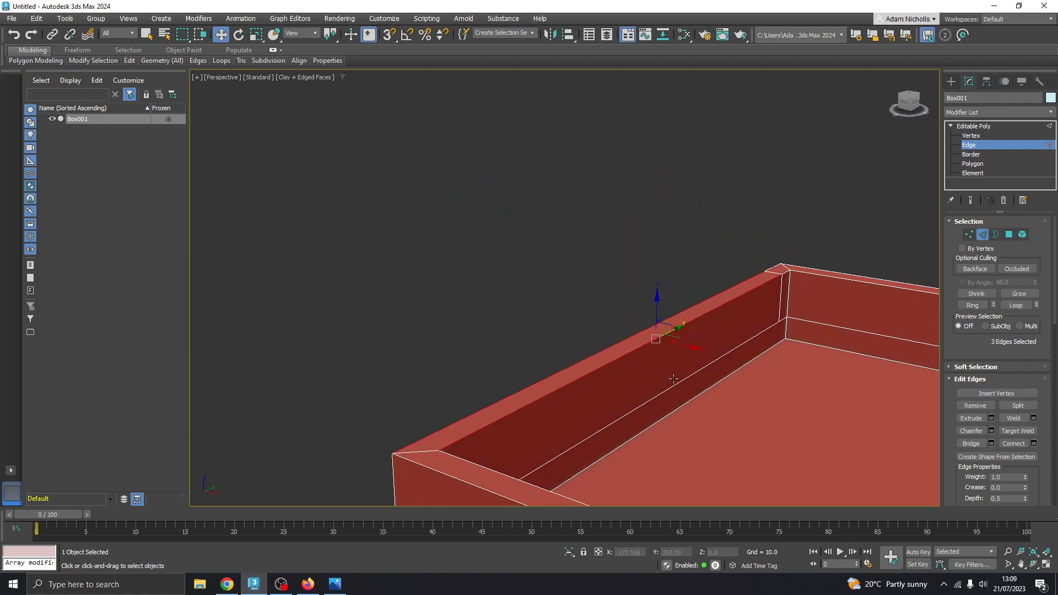
{"action": "left_click", "coordinate": [667, 388], "text": "ctrl"}
{"action": "middle_click_drag", "start_coordinate": [667, 387], "coordinate": [638, 313], "text": "alt"}
{"action": "scroll", "coordinate": [627, 343], "scroll_direction": "up", "scroll_amount": 2}
{"action": "left_click", "coordinate": [597, 346]}
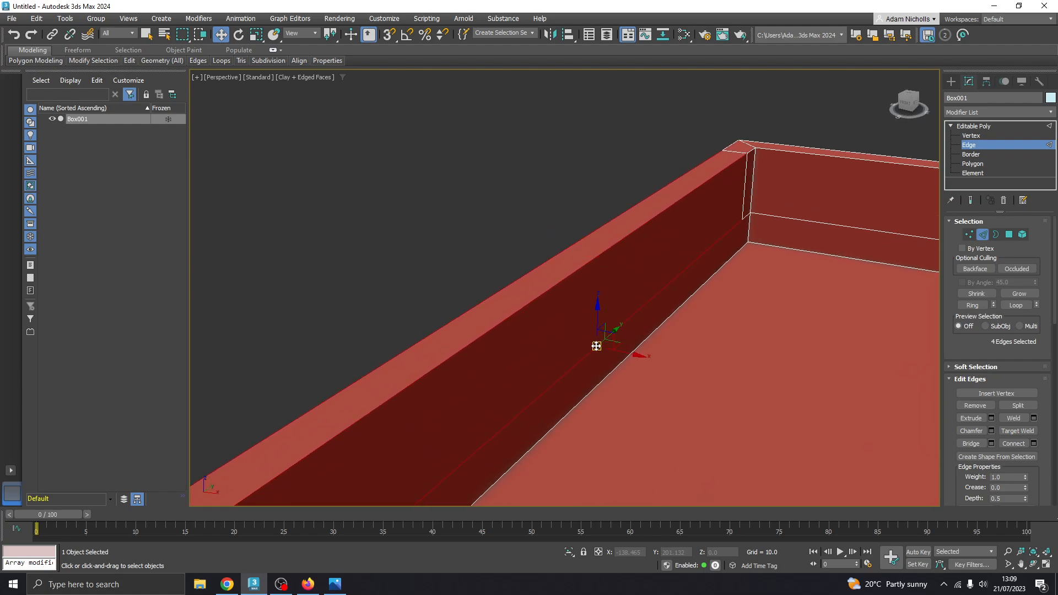
{"action": "middle_click_drag", "start_coordinate": [577, 270], "coordinate": [624, 275], "text": "alt"}
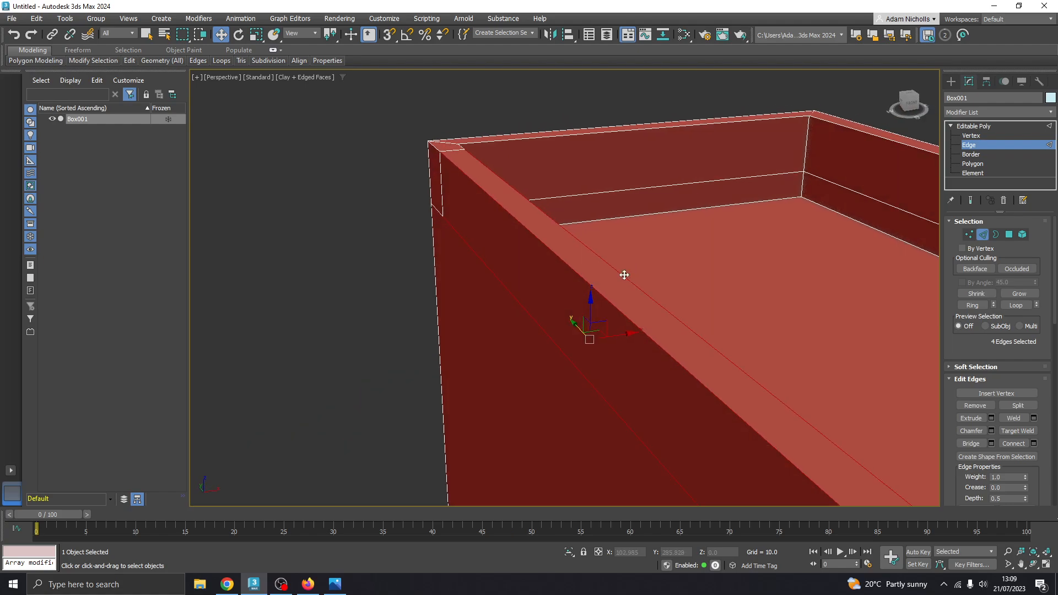
{"action": "scroll", "coordinate": [671, 364], "scroll_direction": "down", "scroll_amount": 2}
{"action": "middle_click_drag", "start_coordinate": [670, 364], "coordinate": [640, 364], "text": "alt"}
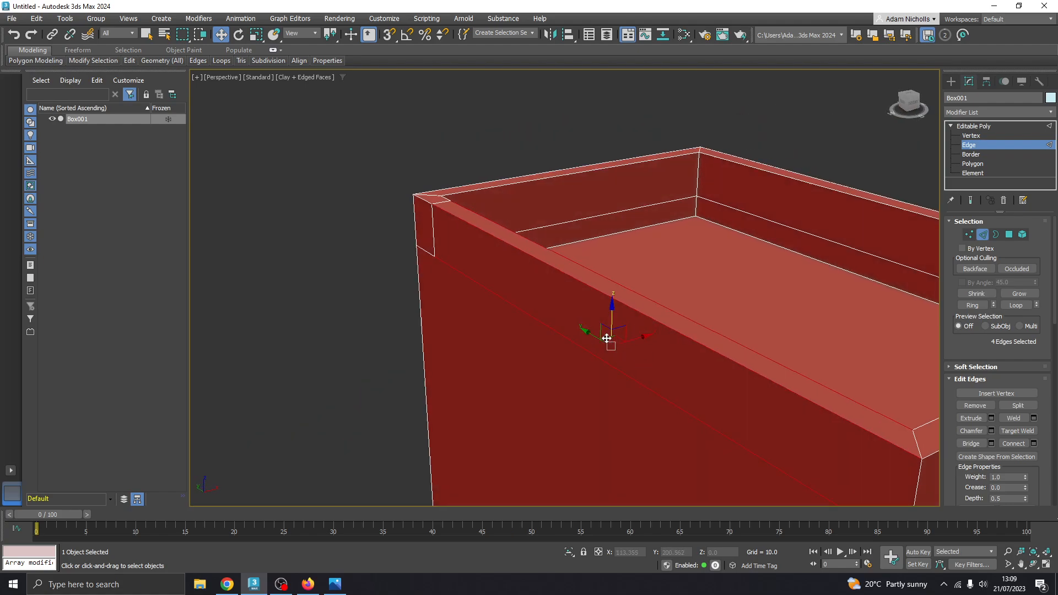
{"action": "mouse_move", "coordinate": [617, 325]}
{"action": "middle_mouse_down", "text": "alt"}
{"action": "mouse_move", "coordinate": [617, 314]}
{"action": "mouse_move", "coordinate": [604, 324]}
{"action": "middle_mouse_up", "text": "alt"}
{"action": "left_click", "coordinate": [1008, 444]}
Move the second cut along Y to about 44.2, closer to the corner cut
{"action": "scroll", "coordinate": [590, 296], "scroll_direction": "up", "scroll_amount": 5}
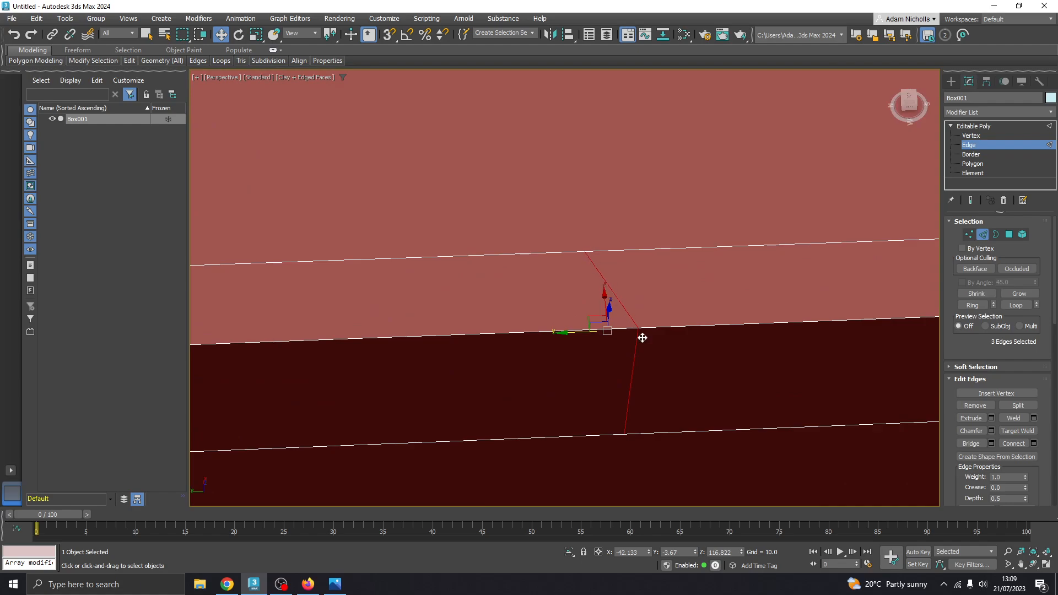
{"action": "scroll", "coordinate": [623, 313], "scroll_direction": "down", "scroll_amount": 5}
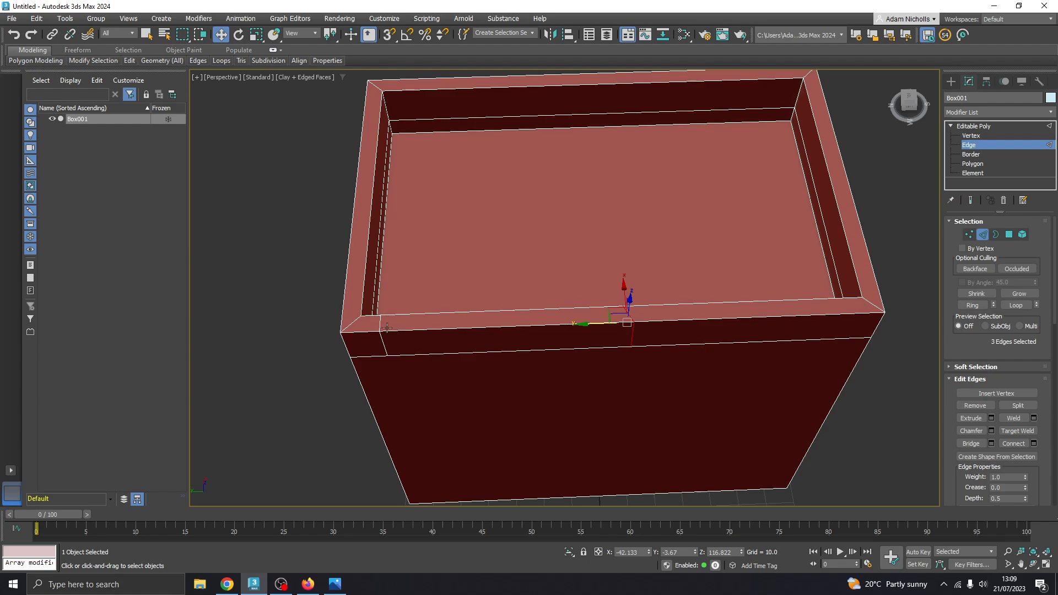
{"action": "scroll", "coordinate": [573, 300], "scroll_direction": "up", "scroll_amount": 4}
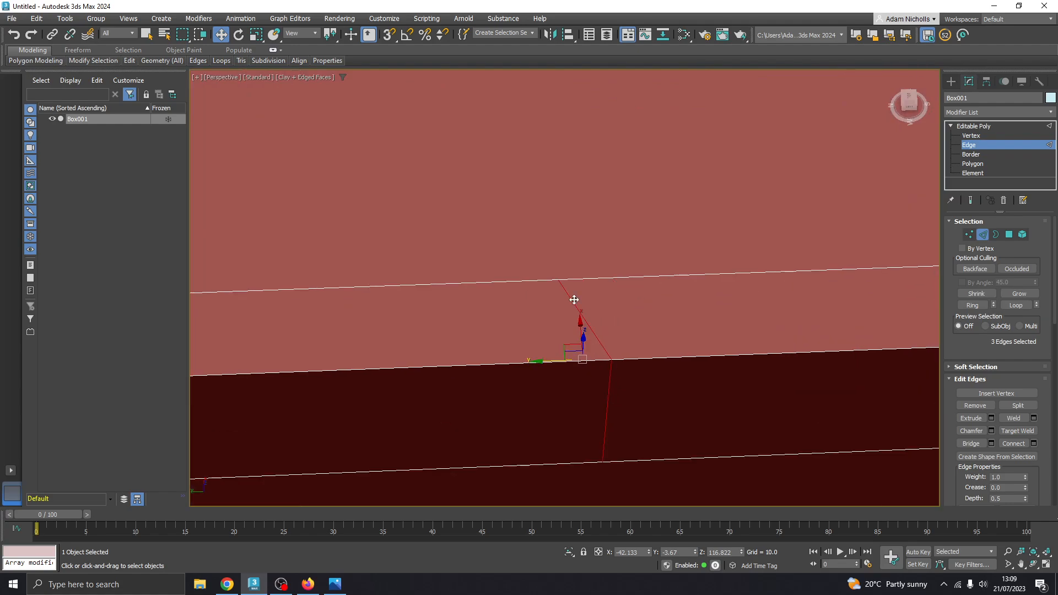
{"action": "scroll", "coordinate": [608, 358], "scroll_direction": "down", "scroll_amount": 4}
{"action": "middle_click_drag", "start_coordinate": [608, 359], "coordinate": [581, 348]}
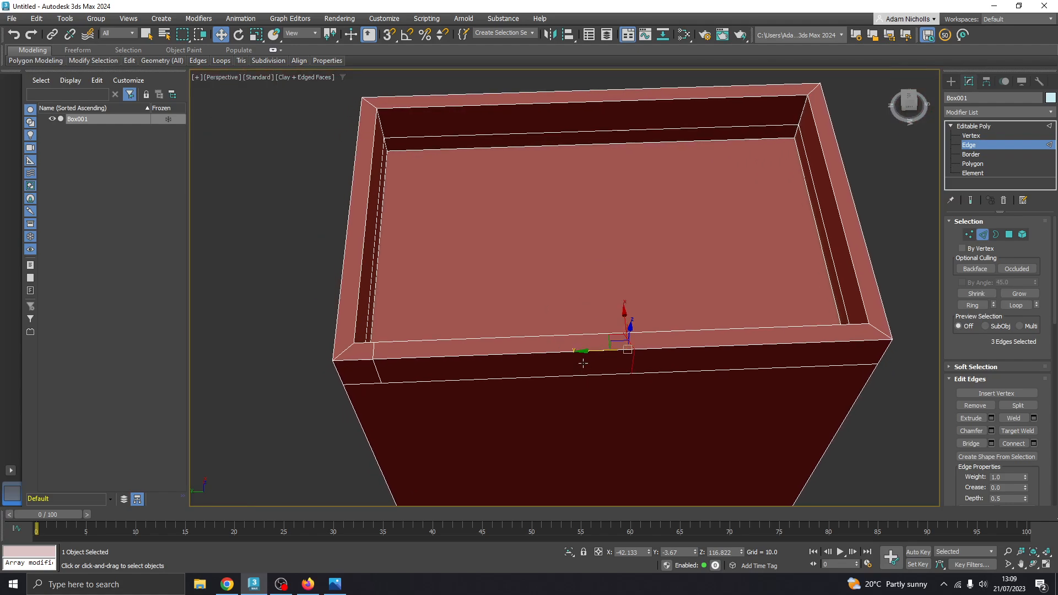
{"action": "left_click_drag", "start_coordinate": [593, 352], "coordinate": [400, 355]}
Try to straighten the second cut by moving its inner vertical edge along Y to about 44.9
{"action": "scroll", "coordinate": [418, 358], "scroll_direction": "up", "scroll_amount": 5}
{"action": "middle_click_drag", "start_coordinate": [417, 358], "coordinate": [311, 323], "text": "alt"}
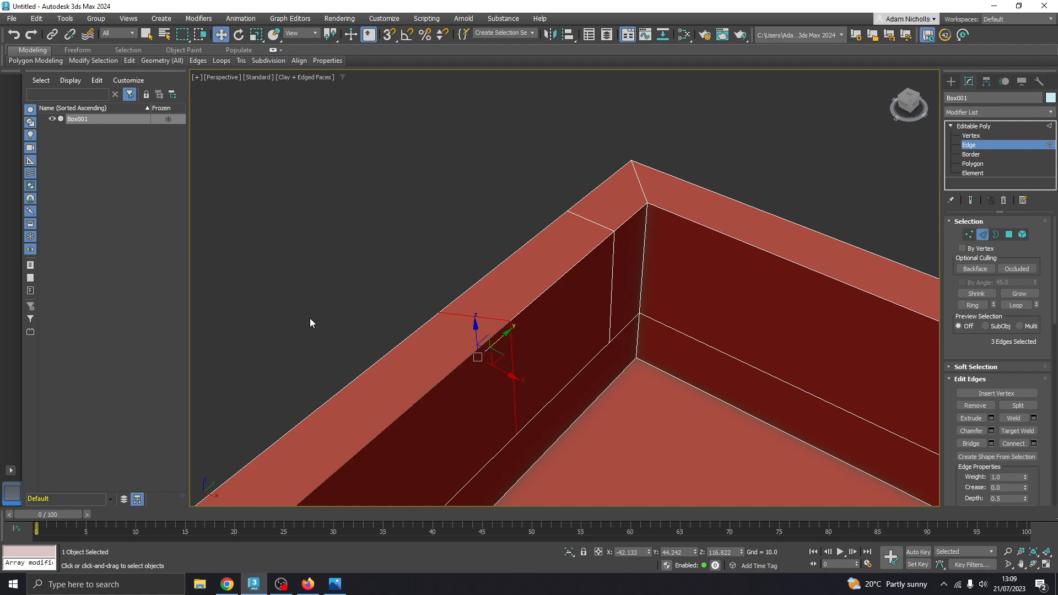
{"action": "left_click", "coordinate": [513, 361]}
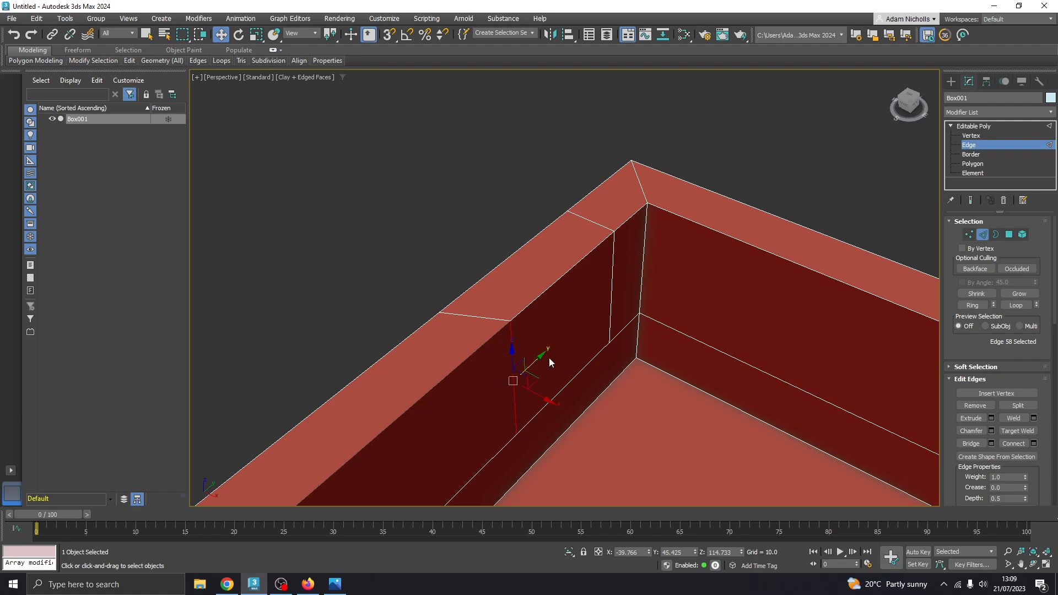
{"action": "left_click_drag", "start_coordinate": [541, 357], "coordinate": [480, 373]}
{"action": "middle_click_drag", "start_coordinate": [481, 374], "coordinate": [457, 405], "text": "alt"}
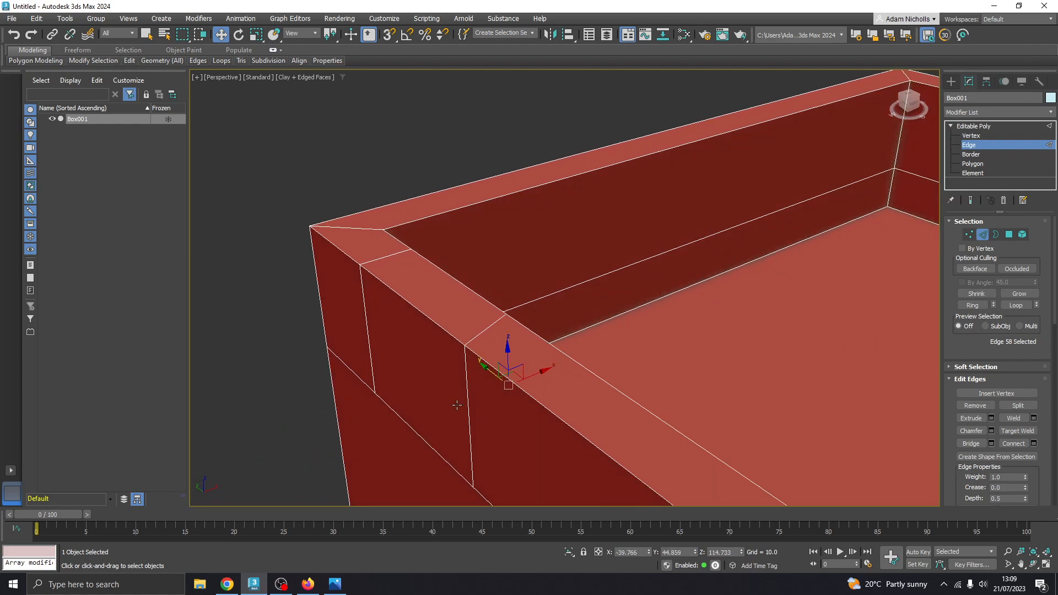
Check the Y position of the second cut's outer vertical edge and set its inner vertical edge to Y 43.058 to match
{"action": "left_click", "coordinate": [468, 401]}
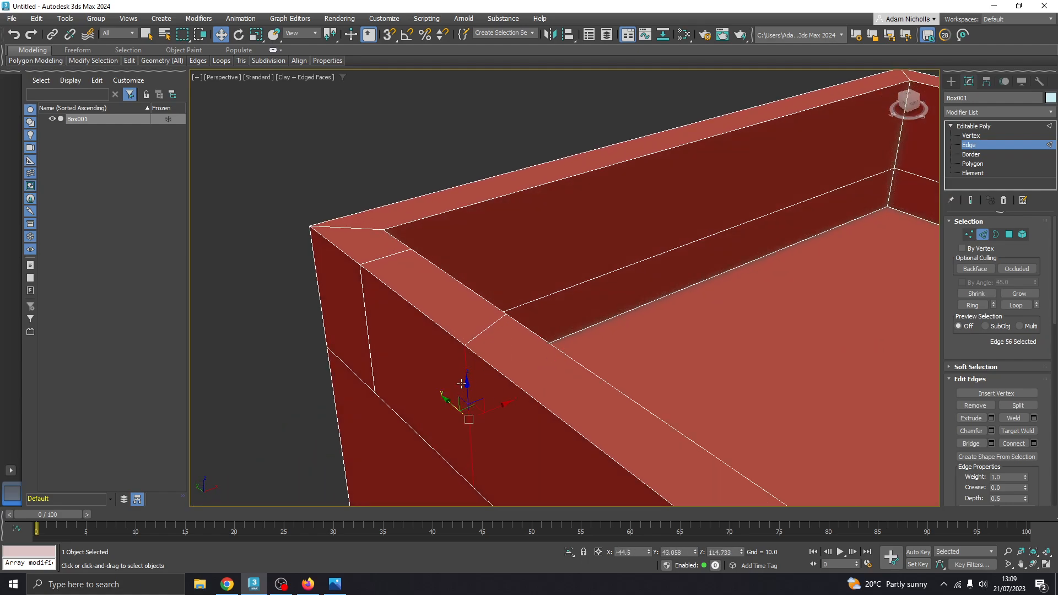
{"action": "double_click", "coordinate": [689, 552]}
{"action": "middle_click_drag", "start_coordinate": [496, 397], "coordinate": [550, 416], "text": "alt"}
{"action": "left_click", "coordinate": [540, 413]}
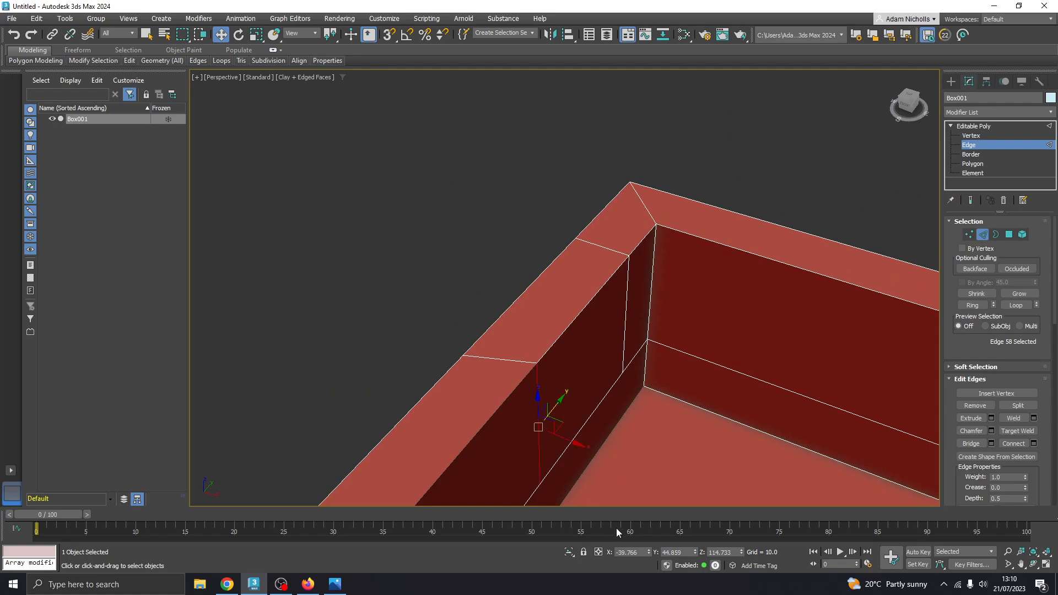
{"action": "double_click", "coordinate": [686, 551]}
{"action": "type", "text": "43.058"}
{"action": "key", "text": "Return"}
{"action": "middle_click_drag", "start_coordinate": [540, 401], "coordinate": [522, 373], "text": "alt"}
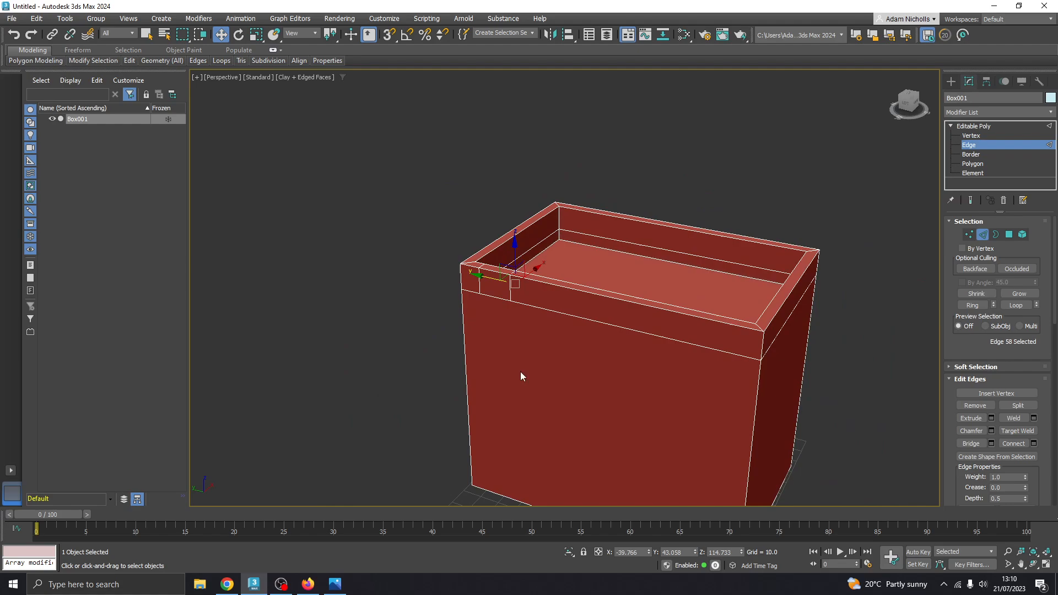
Compare with the reference image, then select the second cut's three edges and move them along Y to about 39.6
{"action": "left_click", "coordinate": [335, 584]}
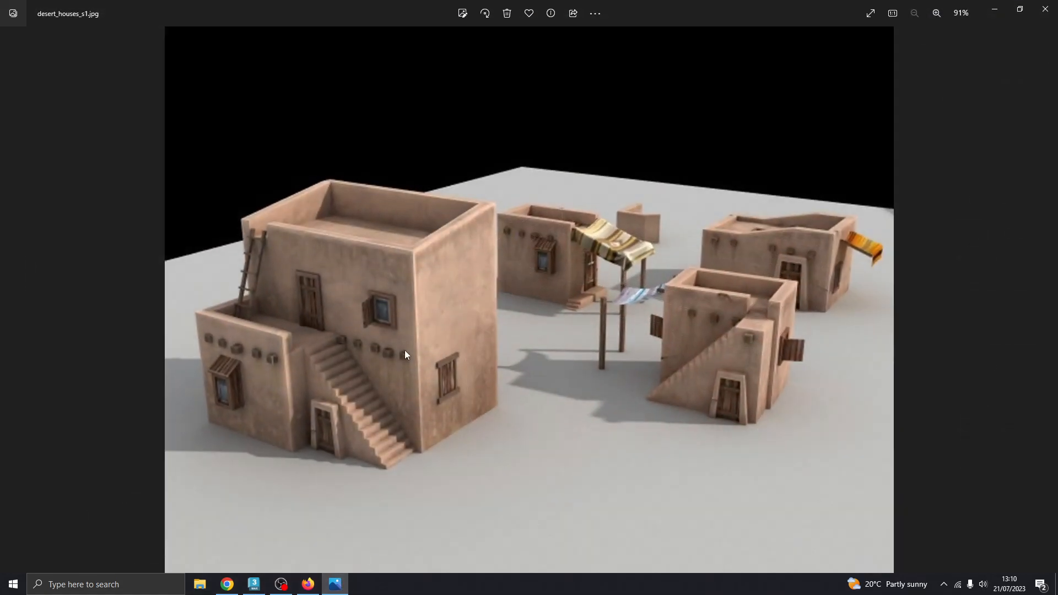
{"action": "left_click", "coordinate": [344, 587]}
{"action": "middle_click_drag", "start_coordinate": [449, 345], "coordinate": [485, 313], "text": "alt"}
{"action": "scroll", "coordinate": [485, 312], "scroll_direction": "up", "scroll_amount": 5}
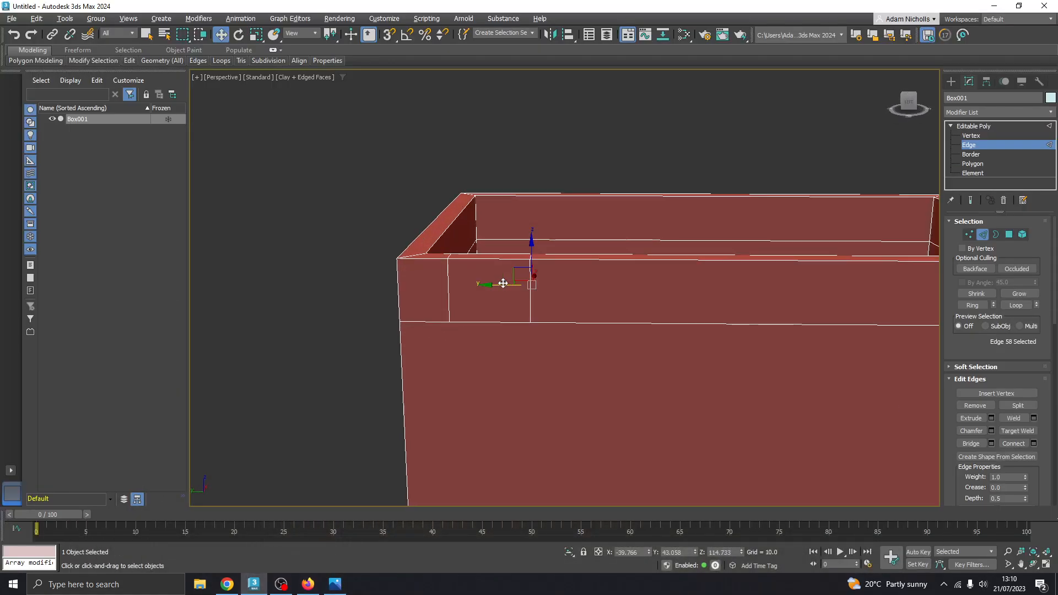
{"action": "left_click", "coordinate": [545, 301]}
{"action": "left_click", "coordinate": [544, 242], "text": "ctrl"}
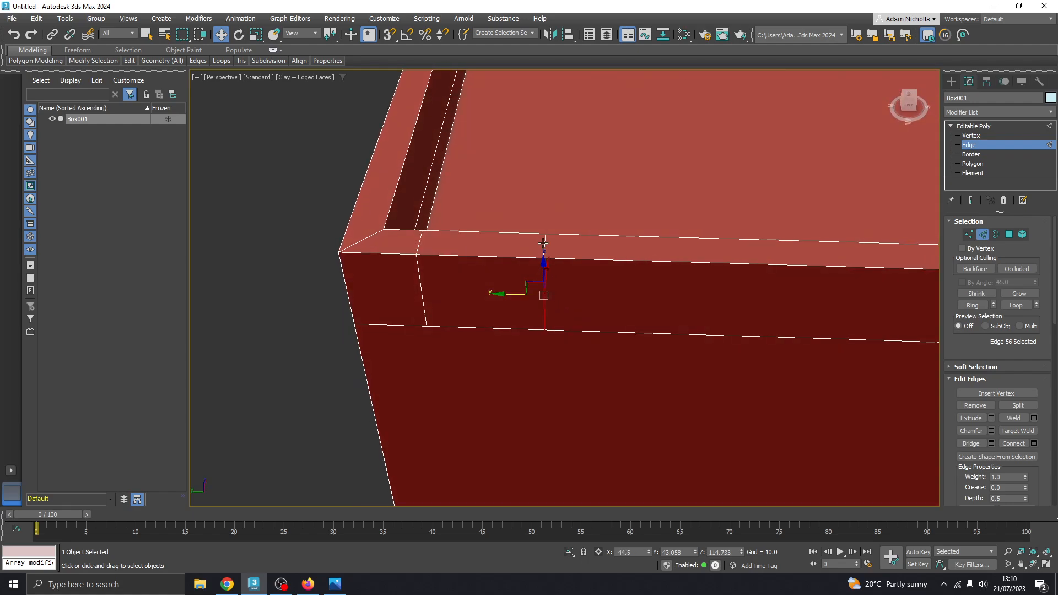
{"action": "middle_click_drag", "start_coordinate": [568, 288], "coordinate": [608, 275], "text": "alt"}
{"action": "left_click", "coordinate": [570, 308], "text": "ctrl"}
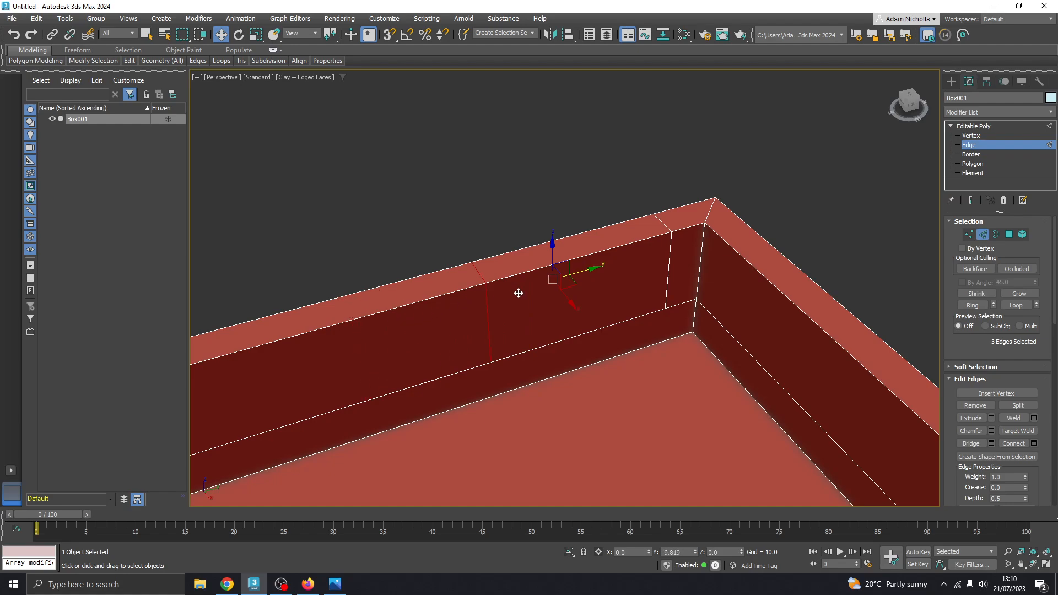
{"action": "middle_click_drag", "start_coordinate": [517, 293], "coordinate": [631, 287], "text": "alt"}
{"action": "left_click_drag", "start_coordinate": [496, 298], "coordinate": [443, 299]}
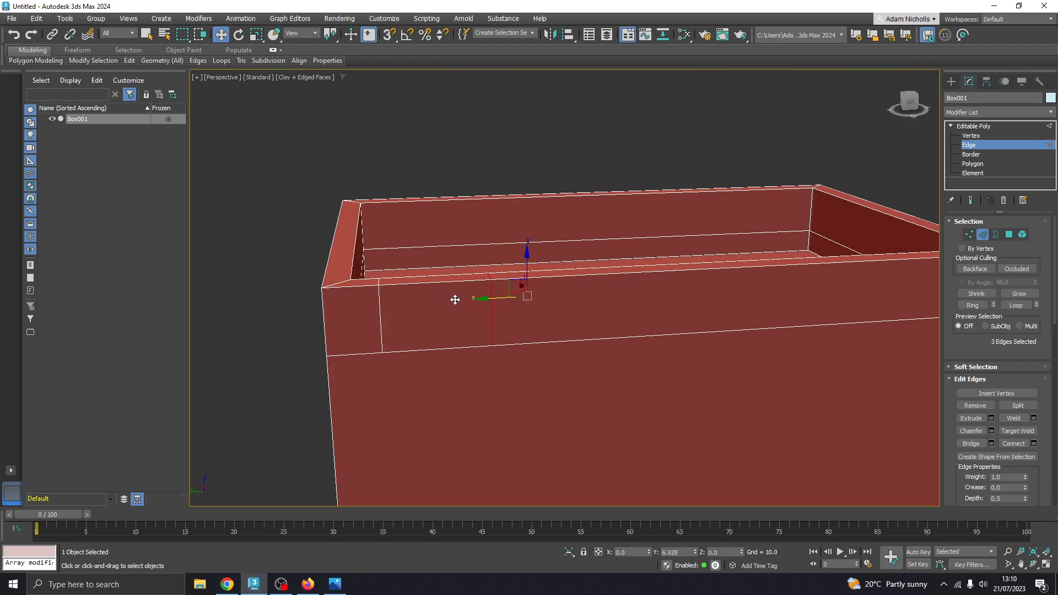
{"action": "middle_click_drag", "start_coordinate": [451, 300], "coordinate": [522, 333], "text": "alt"}
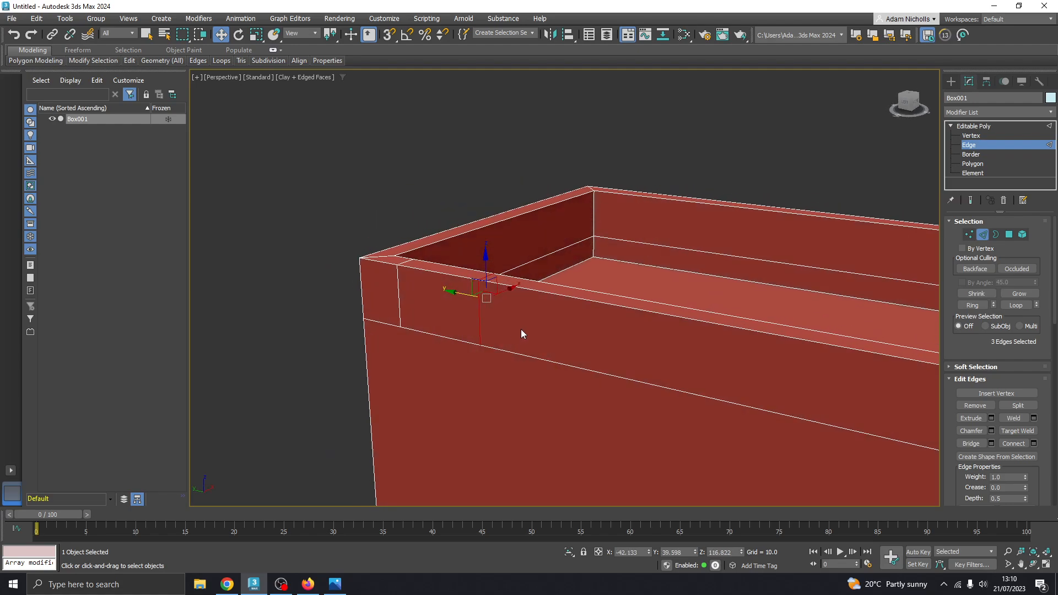
Clear the edge selection and select the outer, top and inner polygons of the wall section between the two cuts
{"action": "left_click", "coordinate": [551, 342]}
{"action": "key", "text": "z"}
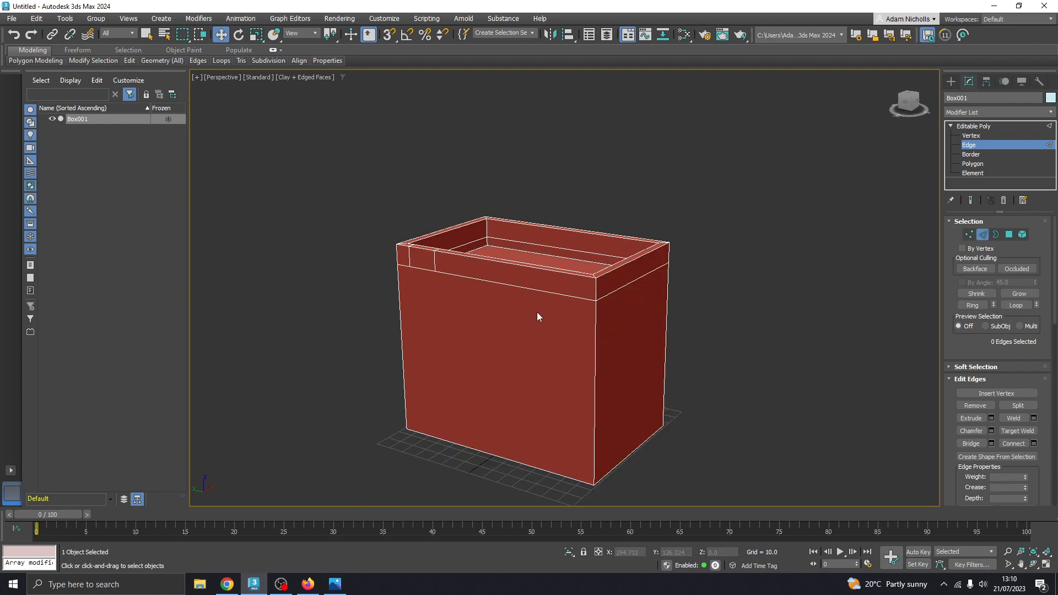
{"action": "scroll", "coordinate": [538, 317], "scroll_direction": "up", "scroll_amount": 3}
{"action": "middle_click_drag", "start_coordinate": [538, 316], "coordinate": [509, 314], "text": "alt"}
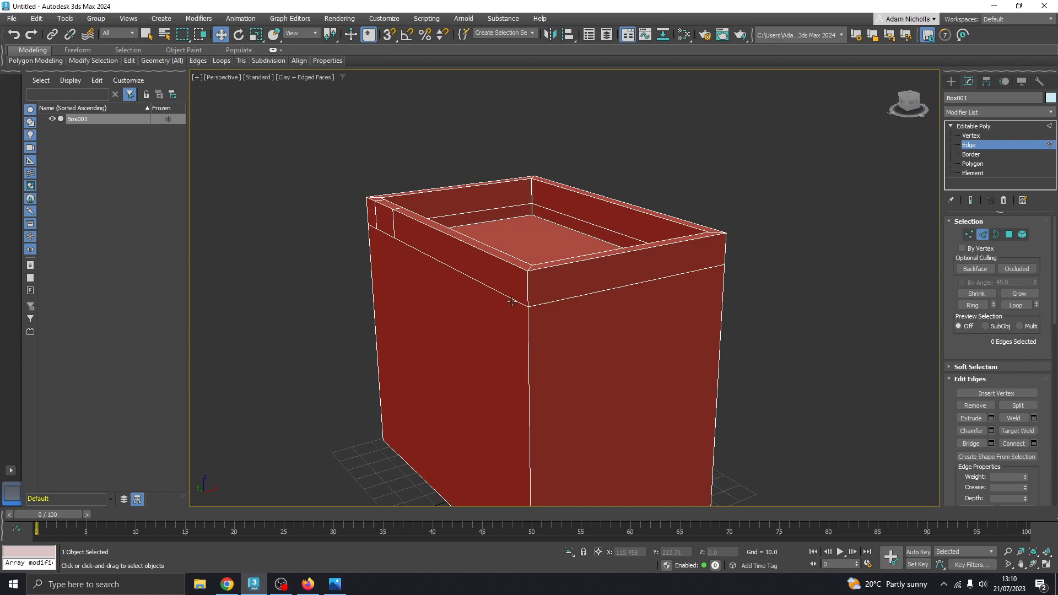
{"action": "middle_click_drag", "start_coordinate": [489, 252], "coordinate": [490, 231], "text": "alt"}
{"action": "left_click", "coordinate": [984, 164]}
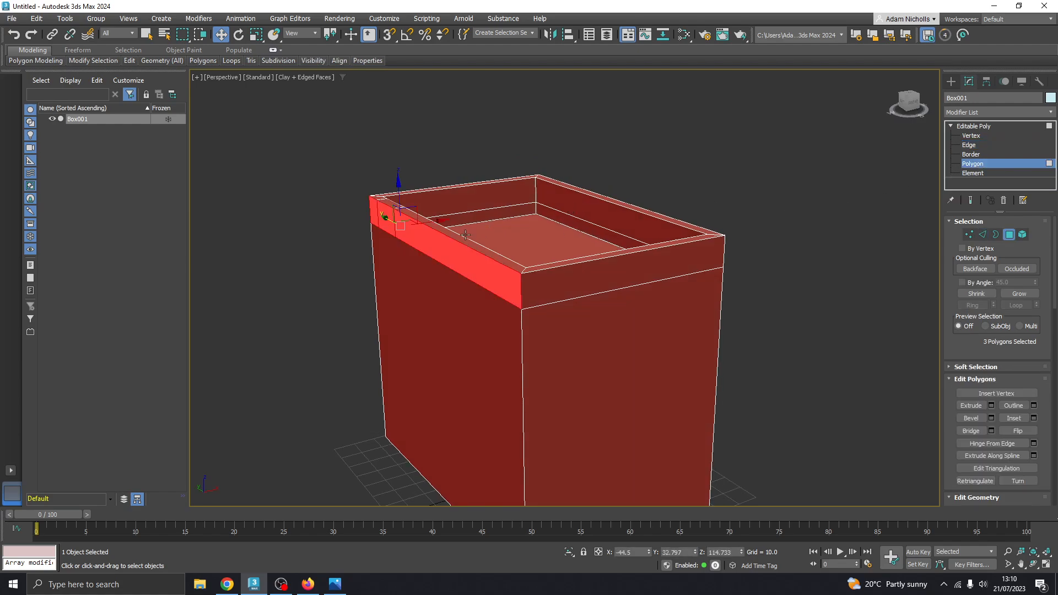
{"action": "left_click", "coordinate": [385, 218]}
{"action": "middle_click_drag", "start_coordinate": [385, 218], "coordinate": [426, 252]}
{"action": "left_click", "coordinate": [423, 241], "text": "ctrl"}
{"action": "left_click", "coordinate": [429, 257], "text": "ctrl"}
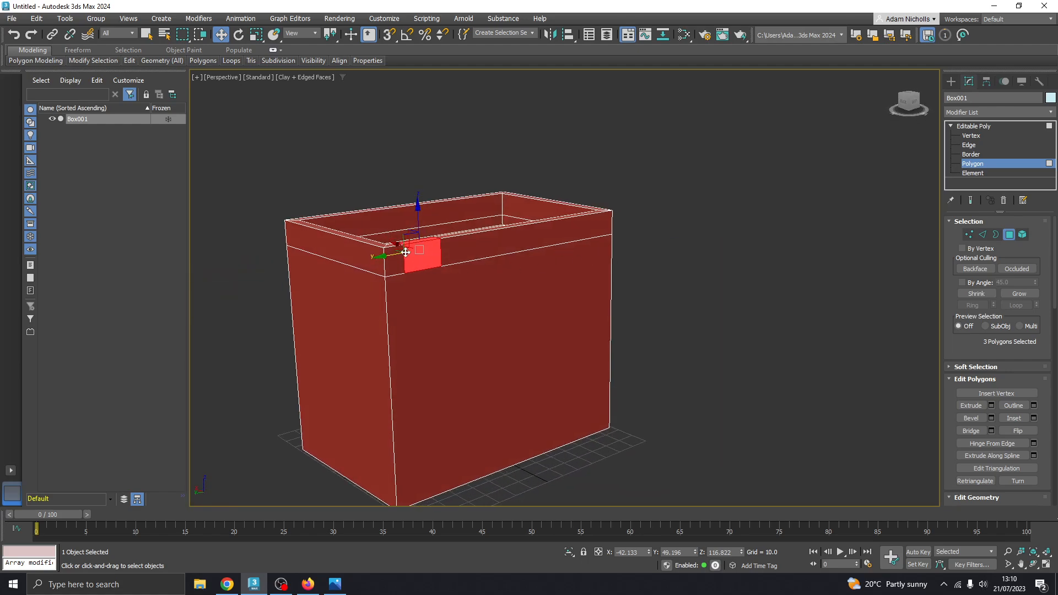
Delete the three selected polygons of the roof wall section to open the ladder gap near the corner
{"action": "middle_click_drag", "start_coordinate": [406, 255], "coordinate": [427, 264], "text": "alt"}
{"action": "scroll", "coordinate": [418, 254], "scroll_direction": "up", "scroll_amount": 5}
{"action": "scroll", "coordinate": [426, 264], "scroll_direction": "up", "scroll_amount": 2}
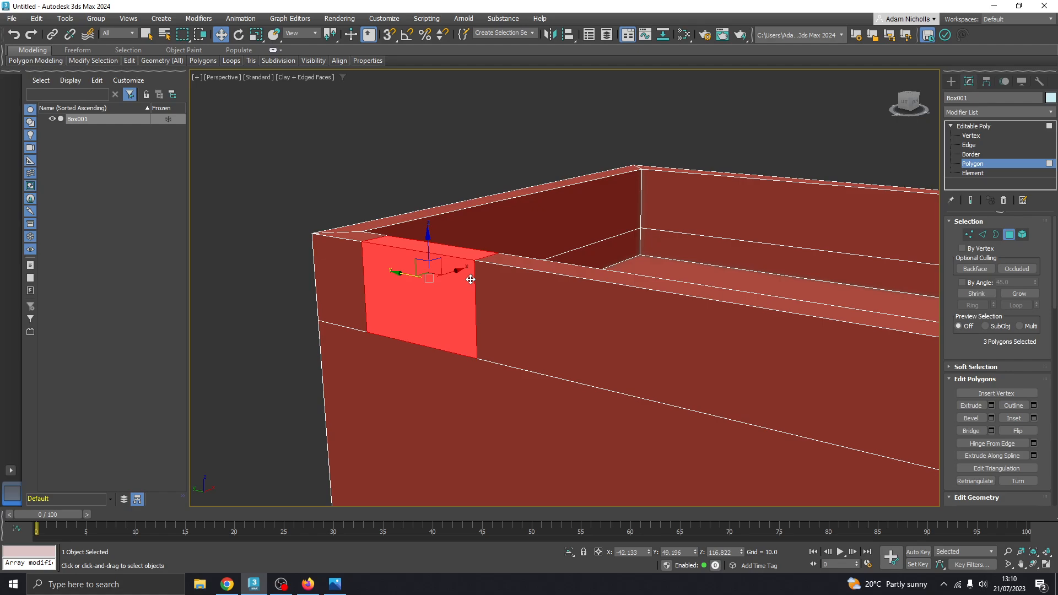
{"action": "key", "text": "Delete"}
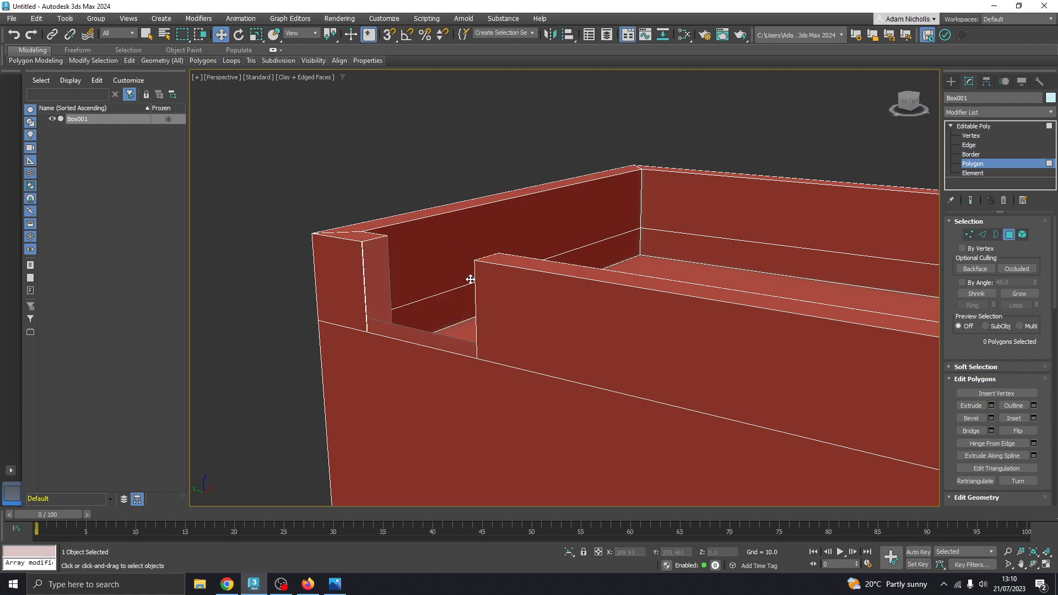
Examine the opened gap from outside and inside, checking its bottom and both sides for missing faces
{"action": "middle_click_drag", "start_coordinate": [470, 279], "coordinate": [497, 326], "text": "alt"}
{"action": "scroll", "coordinate": [497, 327], "scroll_direction": "down", "scroll_amount": 3}
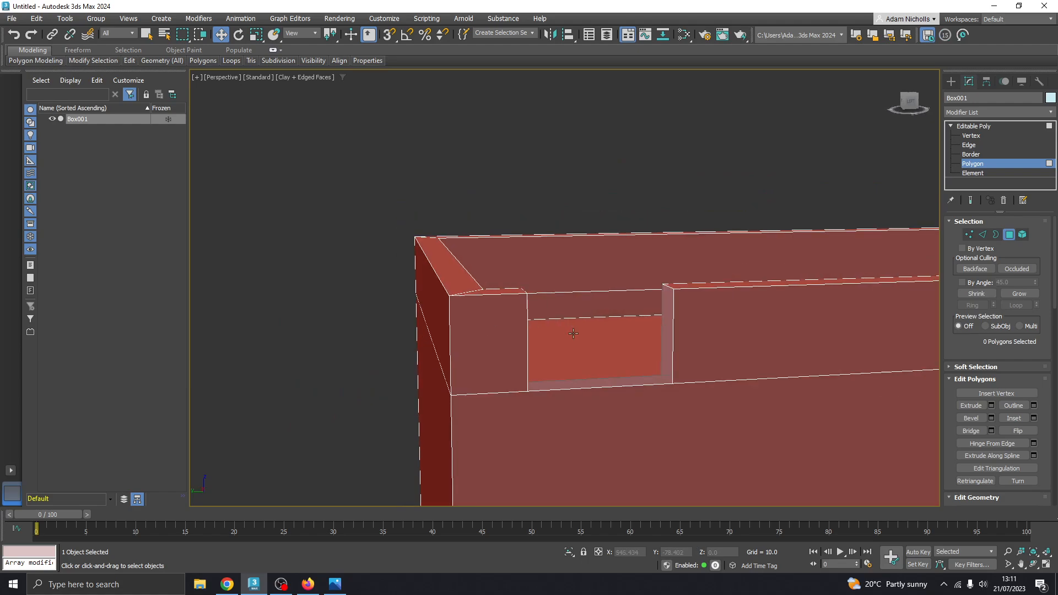
{"action": "middle_click_drag", "start_coordinate": [574, 333], "coordinate": [481, 359], "text": "alt"}
{"action": "scroll", "coordinate": [451, 257], "scroll_direction": "up", "scroll_amount": 4}
{"action": "middle_click_drag", "start_coordinate": [452, 257], "coordinate": [458, 300], "text": "alt"}
{"action": "scroll", "coordinate": [412, 299], "scroll_direction": "down", "scroll_amount": 5}
{"action": "scroll", "coordinate": [405, 347], "scroll_direction": "up", "scroll_amount": 2}
{"action": "scroll", "coordinate": [408, 351], "scroll_direction": "up", "scroll_amount": 3}
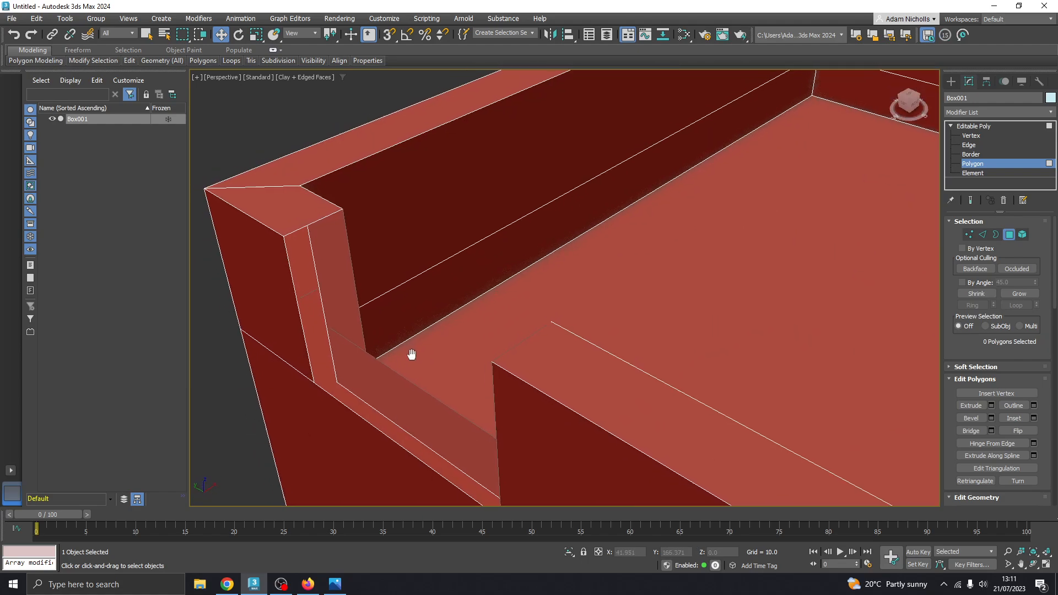
{"action": "left_click", "coordinate": [404, 379]}
{"action": "scroll", "coordinate": [402, 377], "scroll_direction": "up", "scroll_amount": 2}
{"action": "middle_click_drag", "start_coordinate": [400, 373], "coordinate": [504, 263], "text": "alt"}
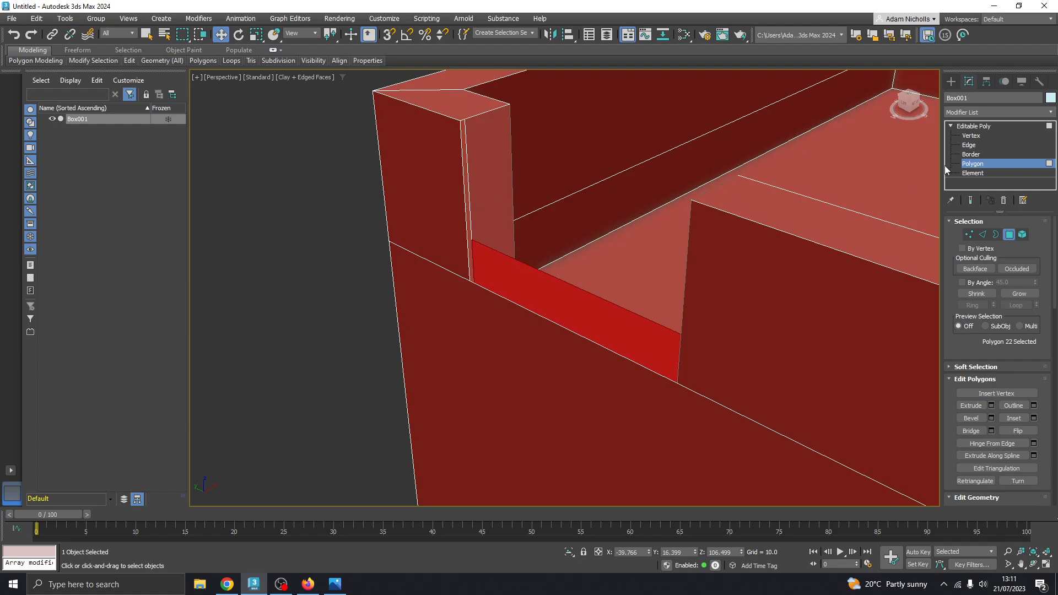
Bridge the outer and inner vertical edges on the corner side of the gap to cap that wall end
{"action": "left_click", "coordinate": [972, 146]}
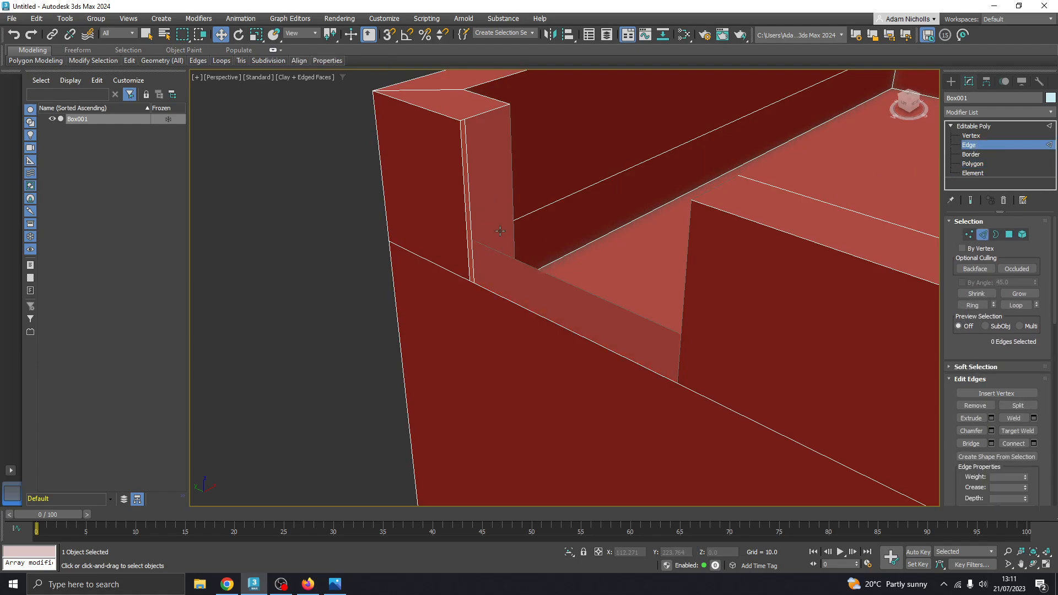
{"action": "middle_click_drag", "start_coordinate": [500, 231], "coordinate": [474, 251], "text": "alt"}
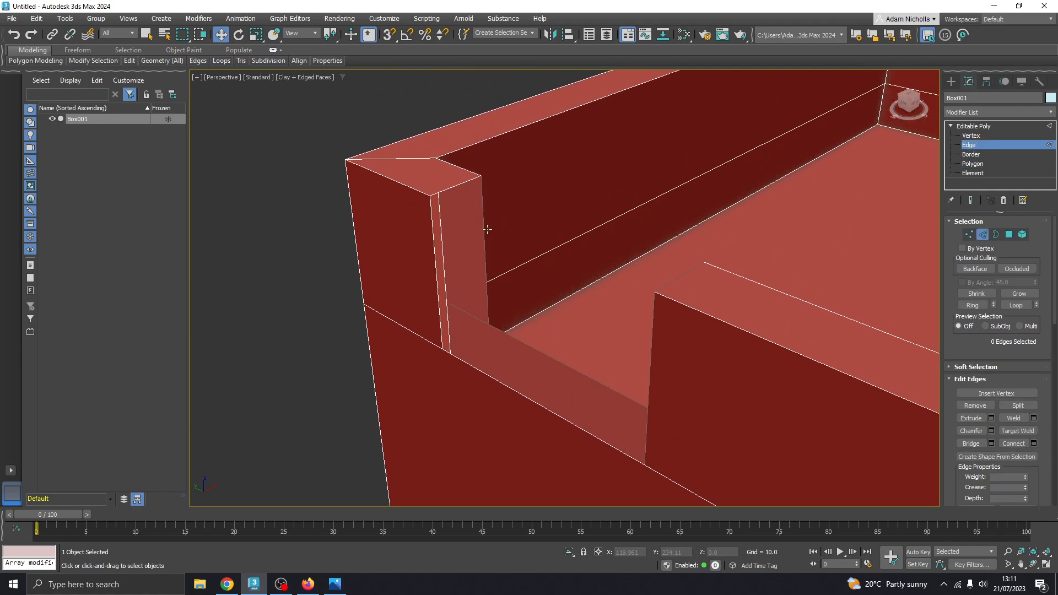
{"action": "left_click", "coordinate": [484, 229]}
{"action": "left_click", "coordinate": [435, 250], "text": "ctrl"}
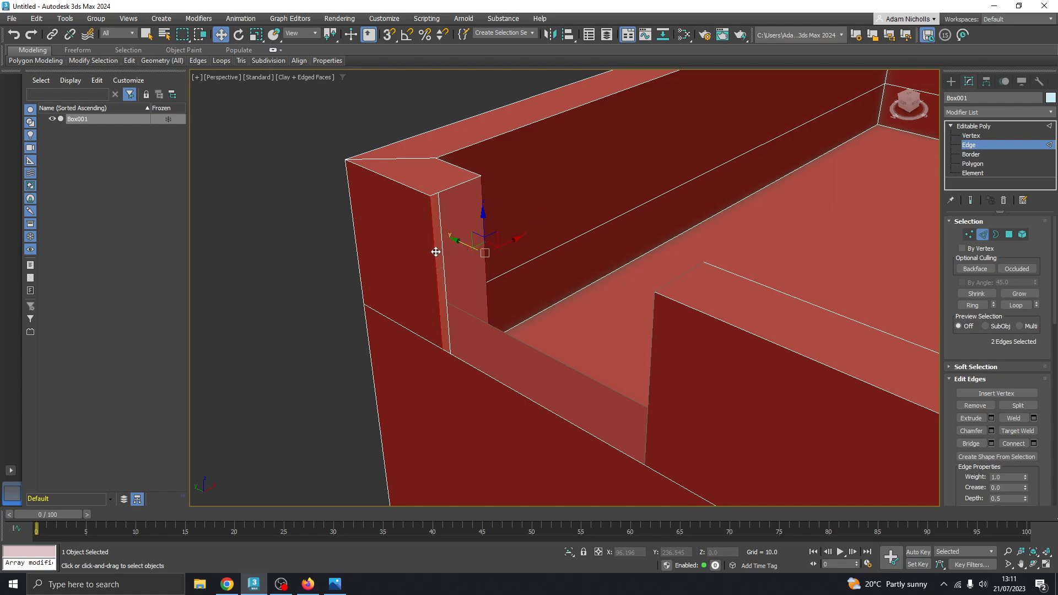
{"action": "middle_click_drag", "start_coordinate": [435, 245], "coordinate": [462, 264], "text": "alt"}
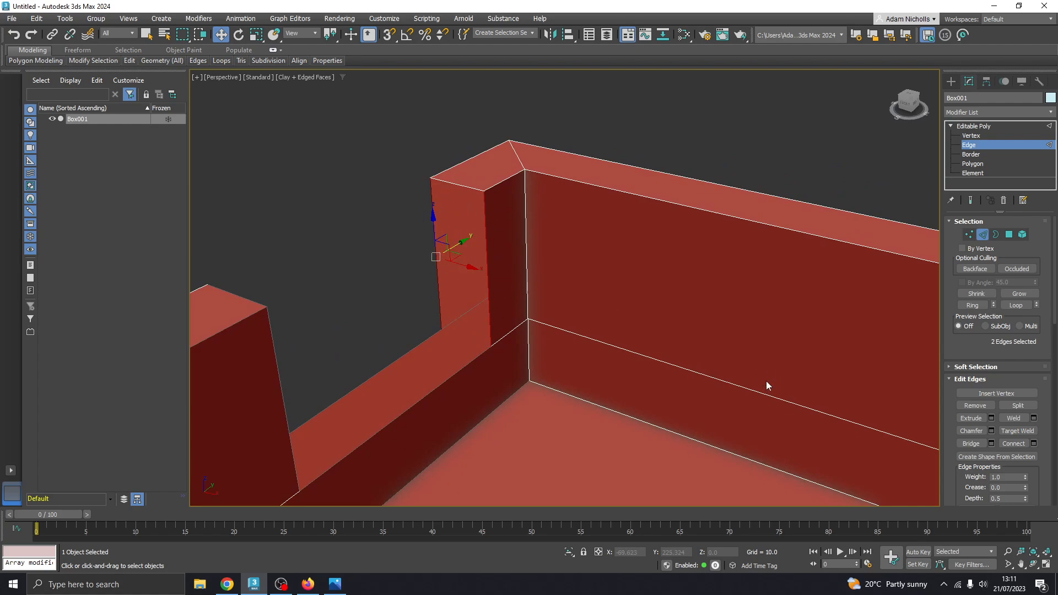
{"action": "scroll", "coordinate": [1055, 325], "scroll_direction": "down", "scroll_amount": 1}
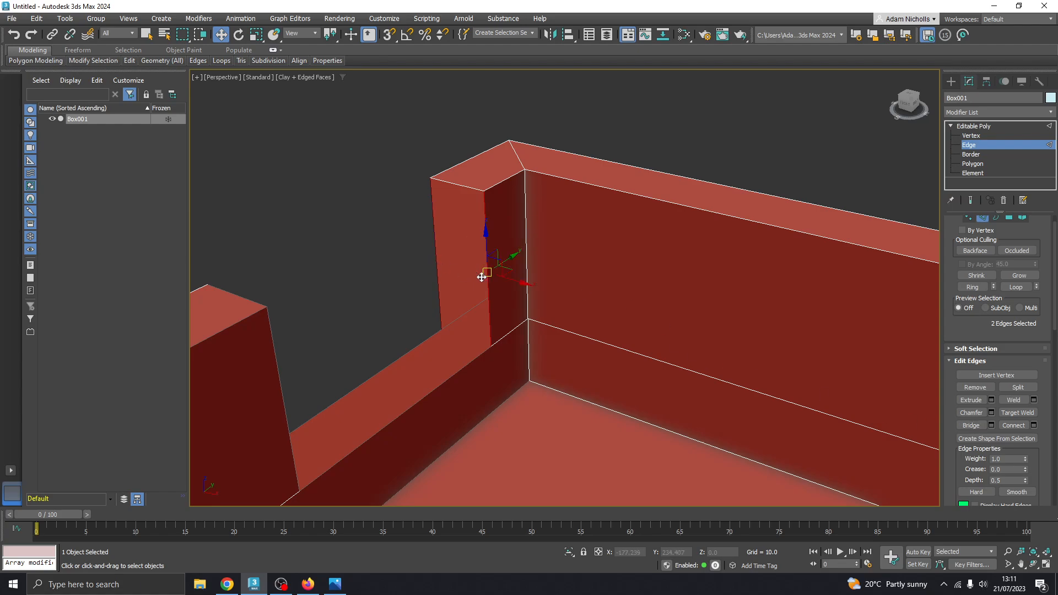
{"action": "left_click", "coordinate": [971, 426]}
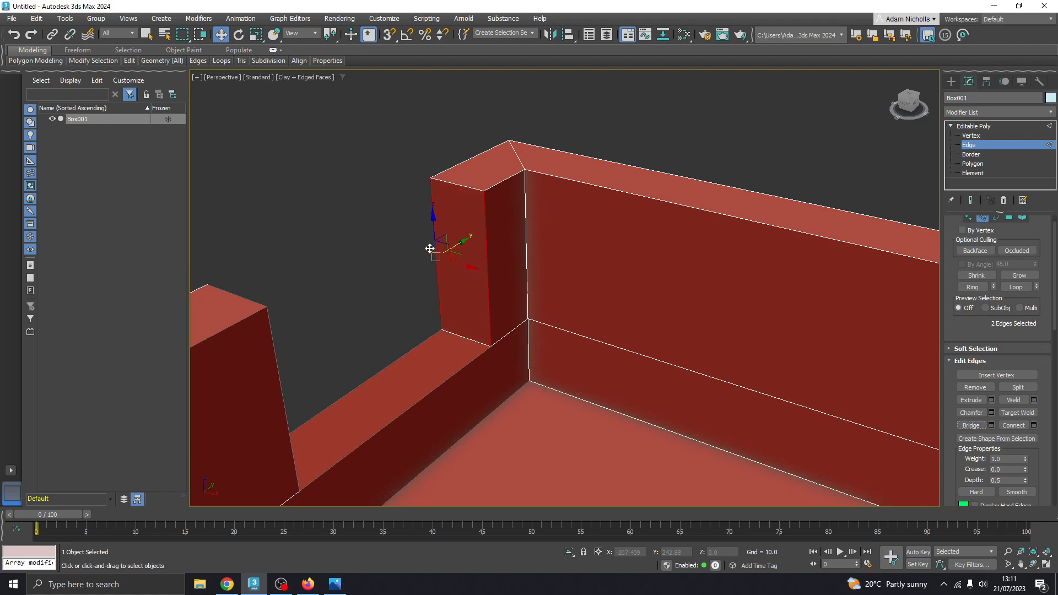
Bridge the outer and inner horizontal edges along the bottom of the gap
{"action": "left_click", "coordinate": [439, 236]}
{"action": "middle_click_drag", "start_coordinate": [502, 290], "coordinate": [470, 298], "text": "alt"}
{"action": "left_click", "coordinate": [412, 326]}
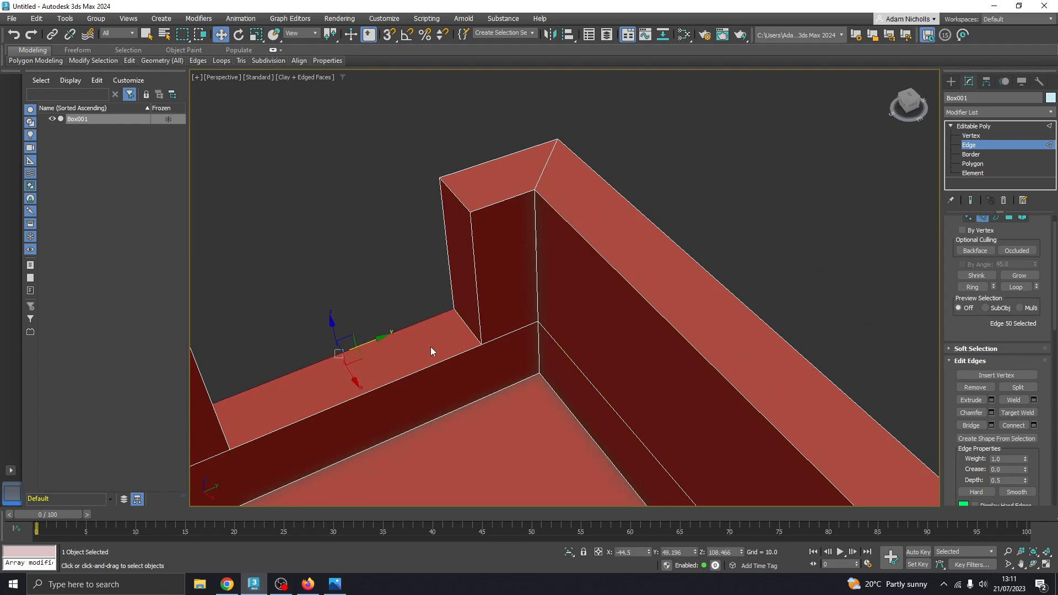
{"action": "left_click", "coordinate": [436, 362], "text": "ctrl"}
{"action": "middle_click_drag", "start_coordinate": [470, 365], "coordinate": [397, 367], "text": "alt"}
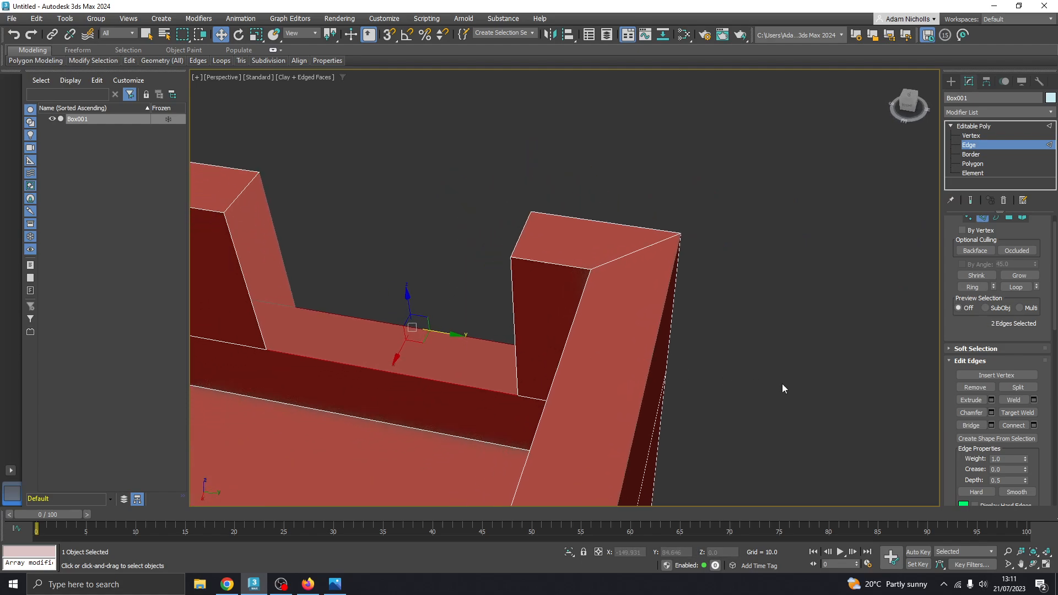
{"action": "left_click", "coordinate": [975, 427]}
Bridge the two vertical edges on the long-wall side of the gap and clear the edge selection
{"action": "middle_click_drag", "start_coordinate": [332, 312], "coordinate": [352, 321]}
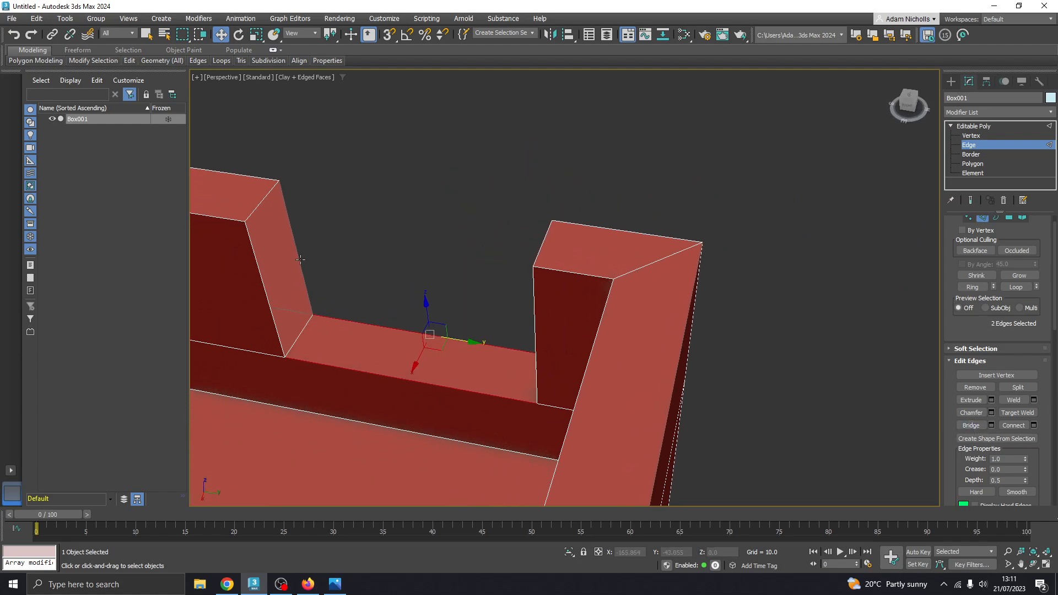
{"action": "left_click", "coordinate": [299, 260]}
{"action": "left_click", "coordinate": [264, 289], "text": "ctrl"}
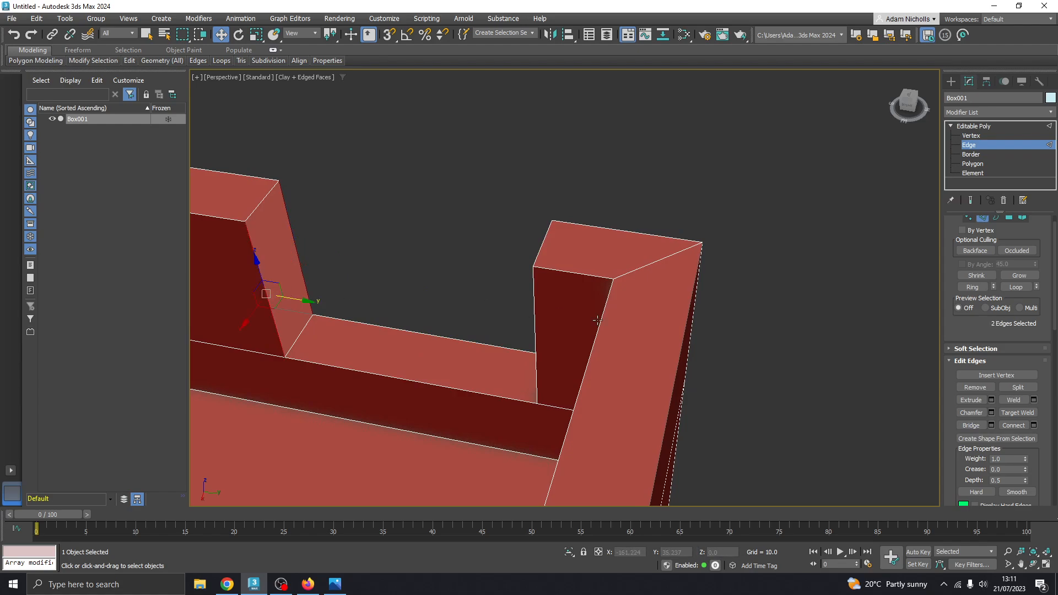
{"action": "left_click", "coordinate": [972, 425]}
{"action": "middle_click_drag", "start_coordinate": [671, 427], "coordinate": [524, 303], "text": "alt"}
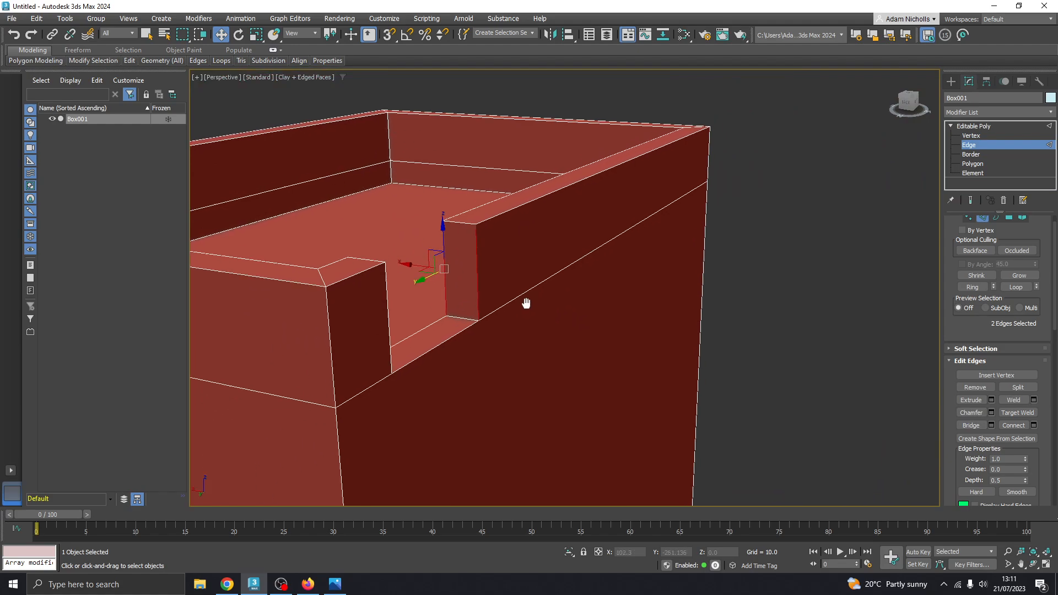
{"action": "left_click", "coordinate": [735, 294]}
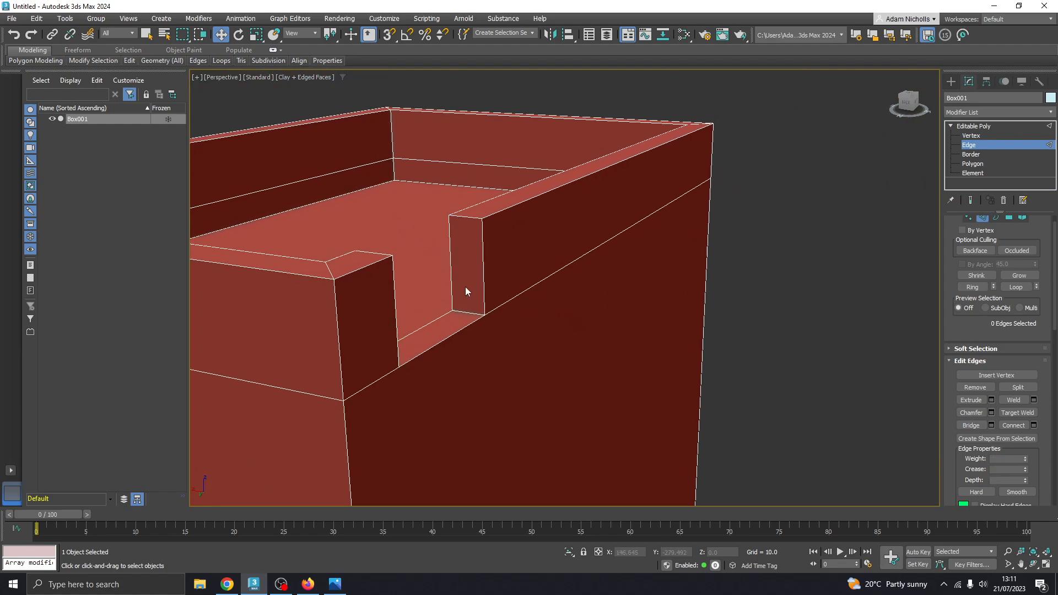
Compare the whole box with the reference image desert_houses_s1.jpg, examining the terrace level and lower part of the large house
{"action": "middle_click_drag", "start_coordinate": [464, 297], "coordinate": [500, 278], "text": "alt"}
{"action": "scroll", "coordinate": [537, 257], "scroll_direction": "down", "scroll_amount": 4}
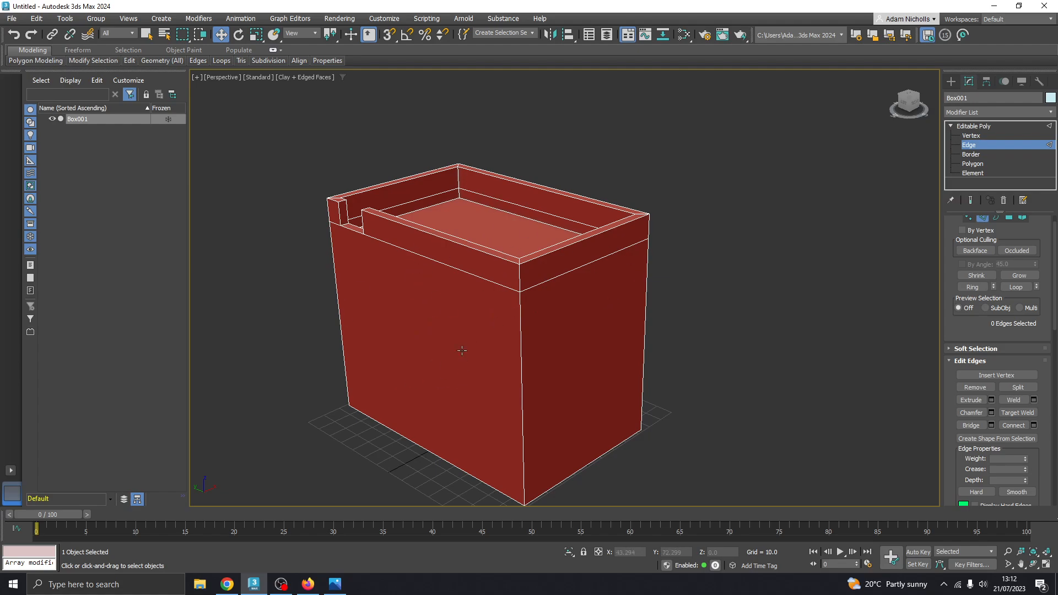
{"action": "left_click", "coordinate": [336, 586]}
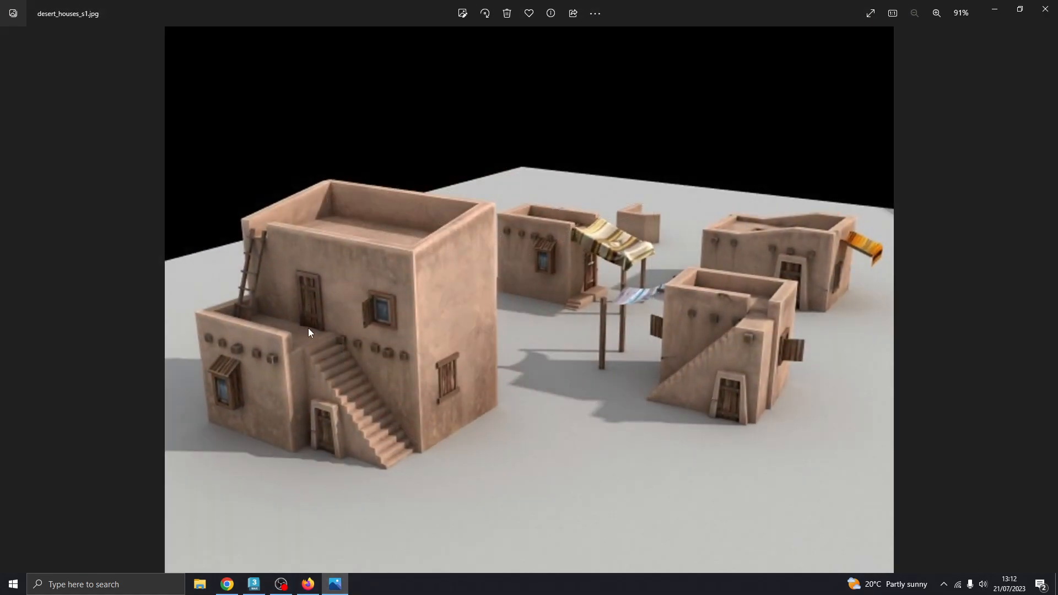
{"action": "mouse_move", "coordinate": [334, 588]}
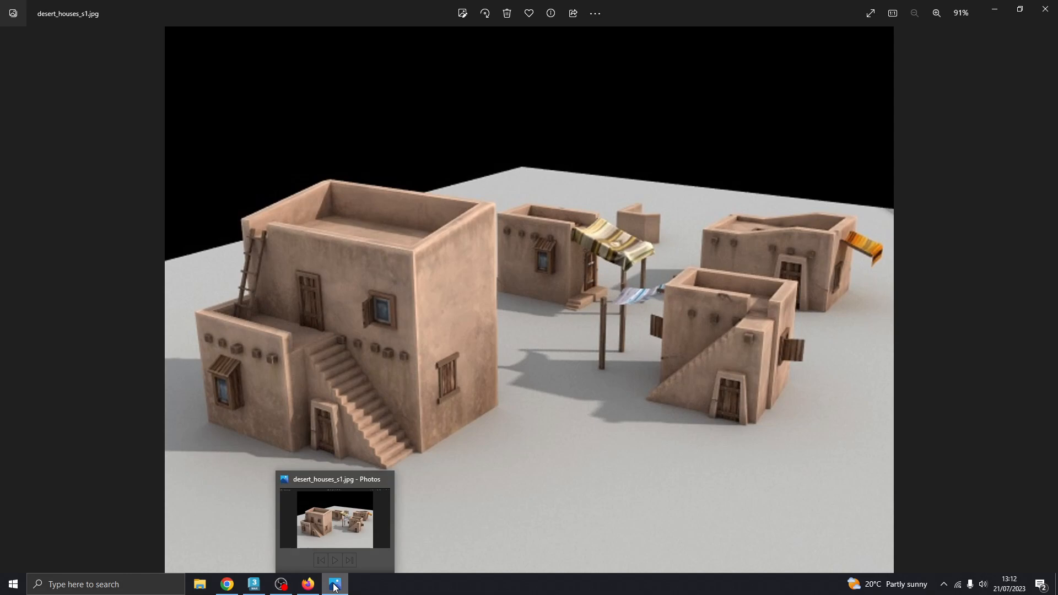
{"action": "left_click", "coordinate": [334, 588]}
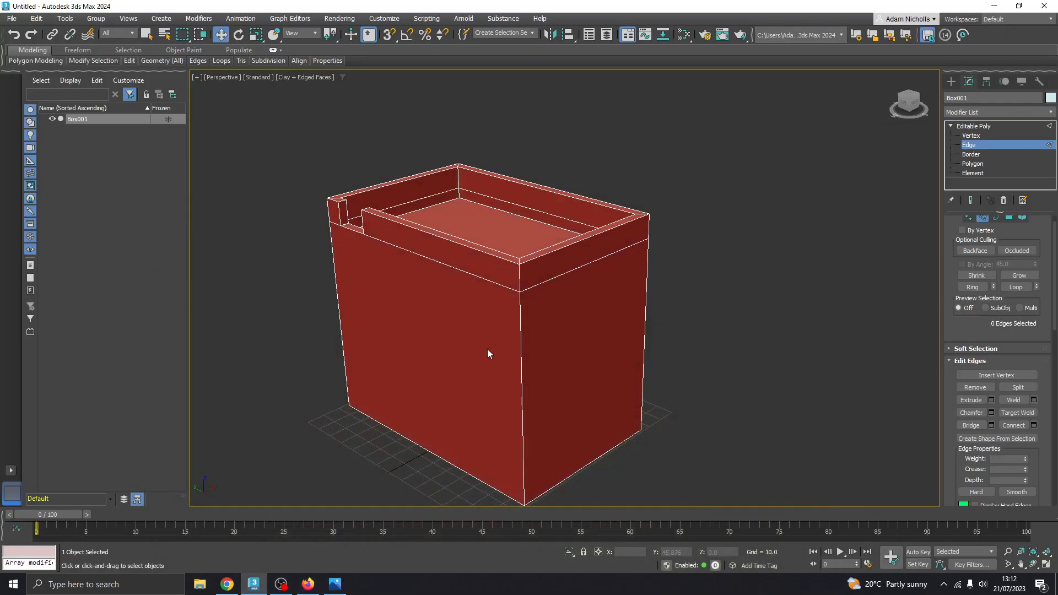
{"action": "middle_click_drag", "start_coordinate": [487, 336], "coordinate": [541, 279], "text": "alt"}
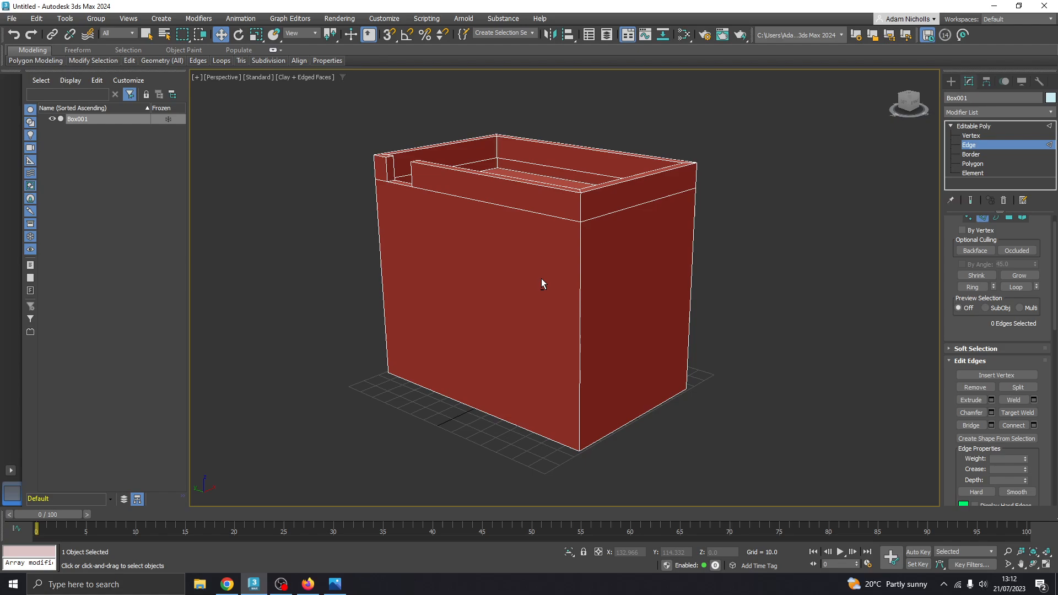
{"action": "left_click", "coordinate": [334, 584]}
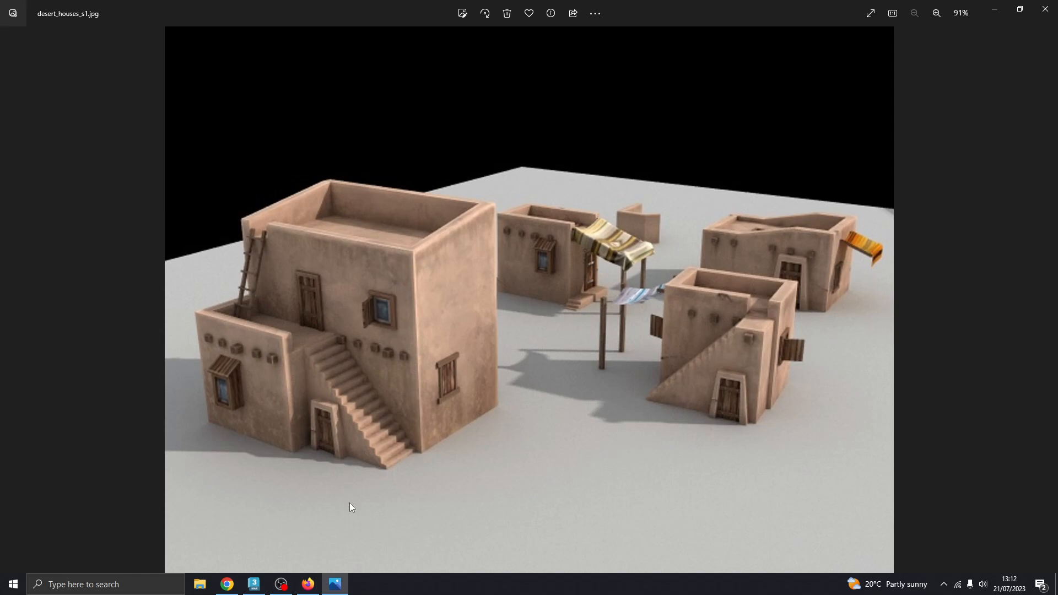
{"action": "left_click", "coordinate": [335, 586]}
{"action": "left_click", "coordinate": [333, 588]}
{"action": "left_click", "coordinate": [335, 588]}
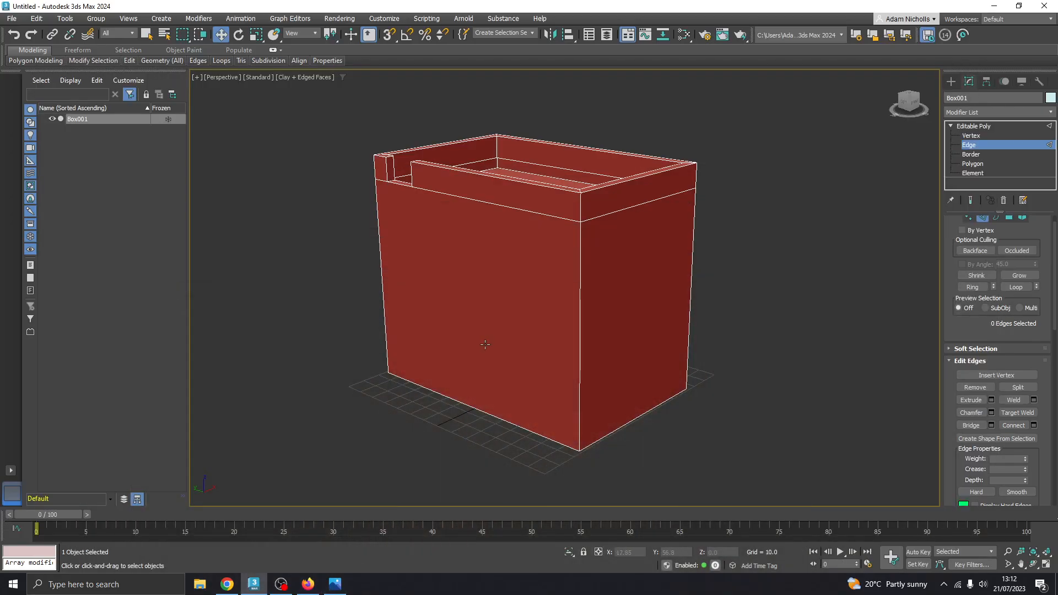
{"action": "key", "text": "alt+Tab"}
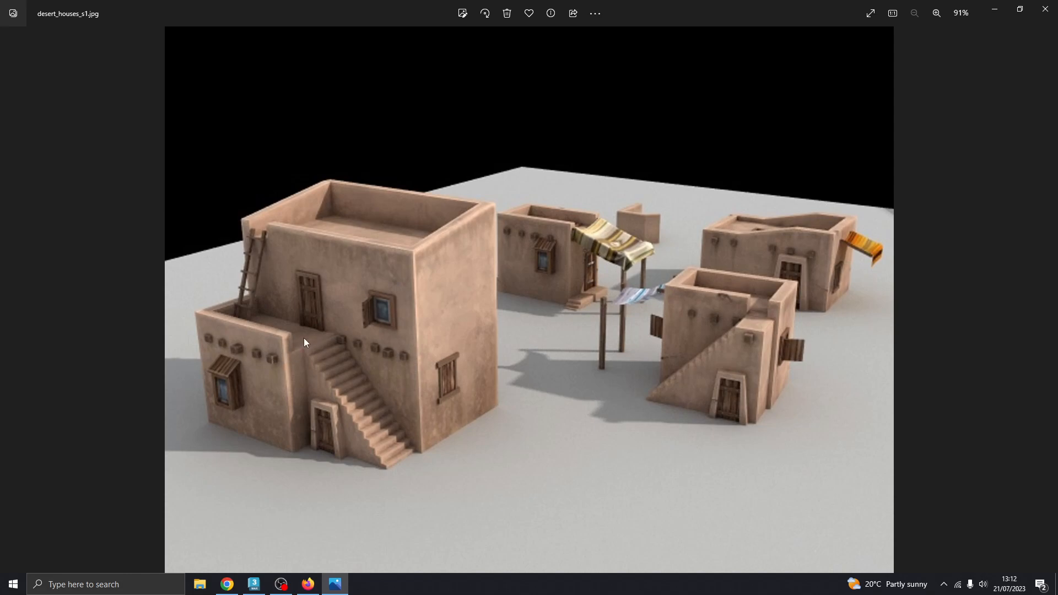
{"action": "left_click", "coordinate": [337, 576]}
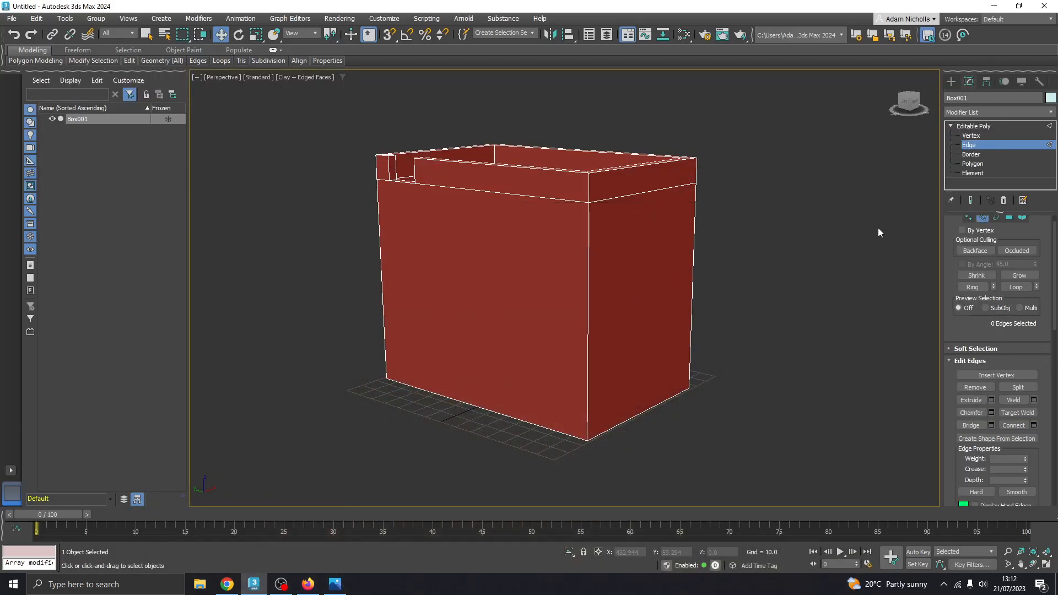
Select the four vertical corner edges of the box's main walls and connect them with a horizontal edge loop
{"action": "left_click", "coordinate": [695, 278]}
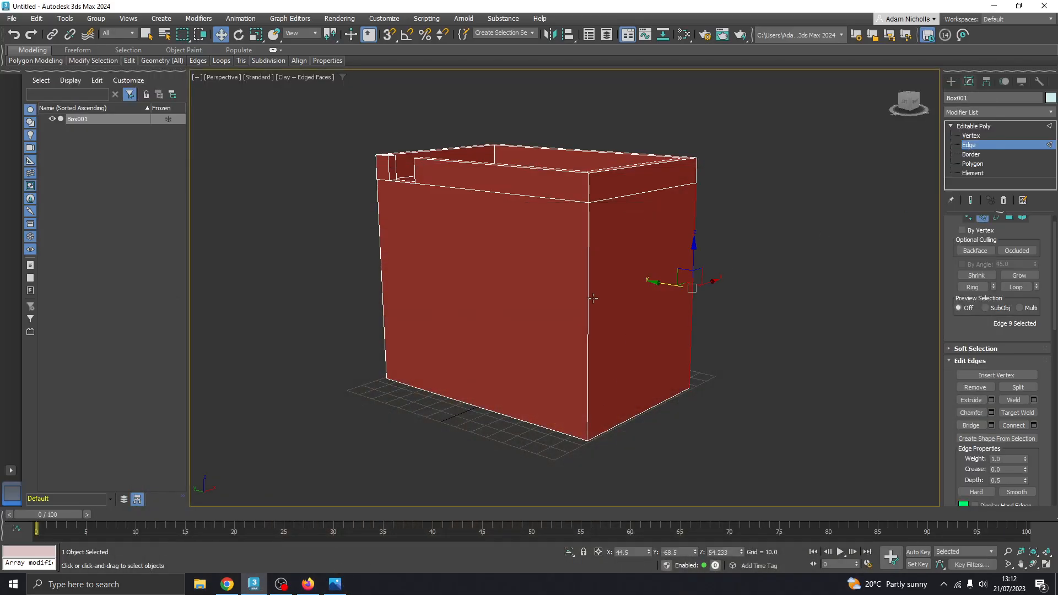
{"action": "double_click", "coordinate": [381, 280]}
{"action": "middle_click_drag", "start_coordinate": [374, 312], "coordinate": [484, 300], "text": "alt"}
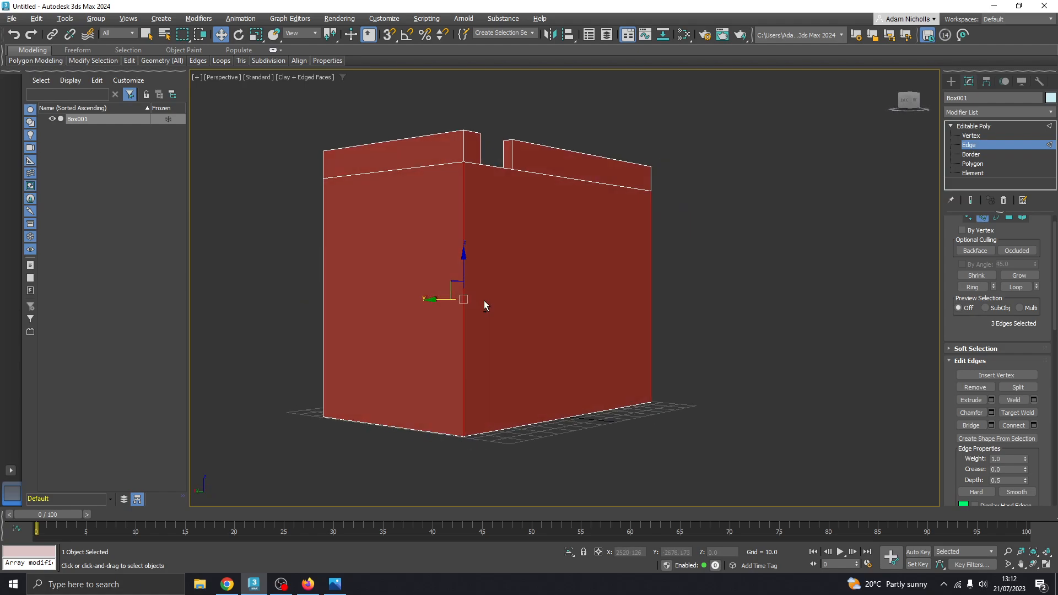
{"action": "left_click", "coordinate": [322, 295], "text": "ctrl"}
{"action": "middle_click_drag", "start_coordinate": [319, 296], "coordinate": [650, 337], "text": "alt"}
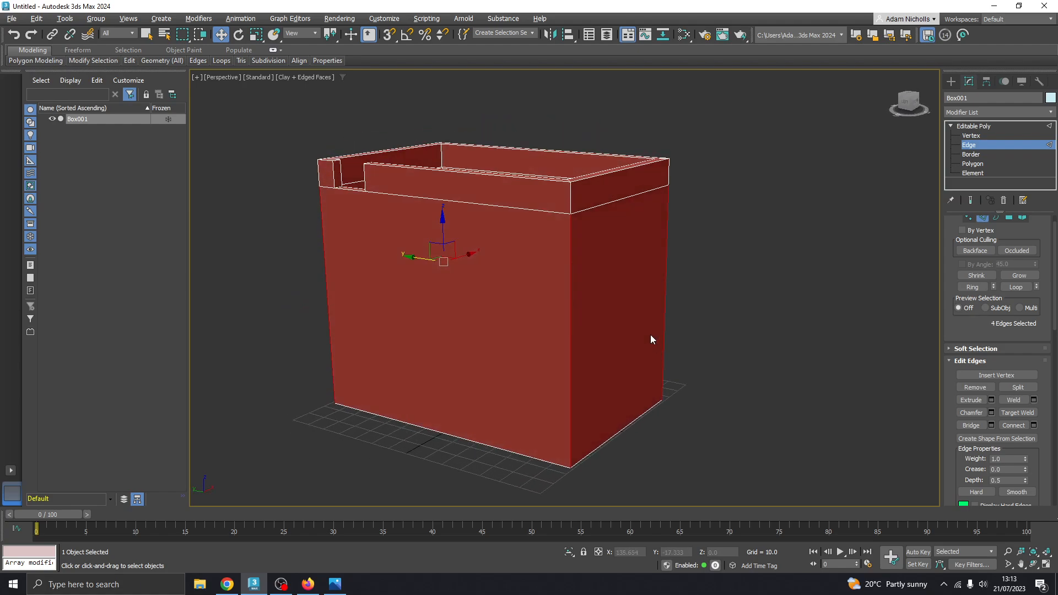
{"action": "left_click", "coordinate": [1014, 425]}
Check the terrace height in the reference image and raise the new horizontal edge loop along Z to about 64.05
{"action": "middle_click_drag", "start_coordinate": [541, 357], "coordinate": [444, 321], "text": "alt"}
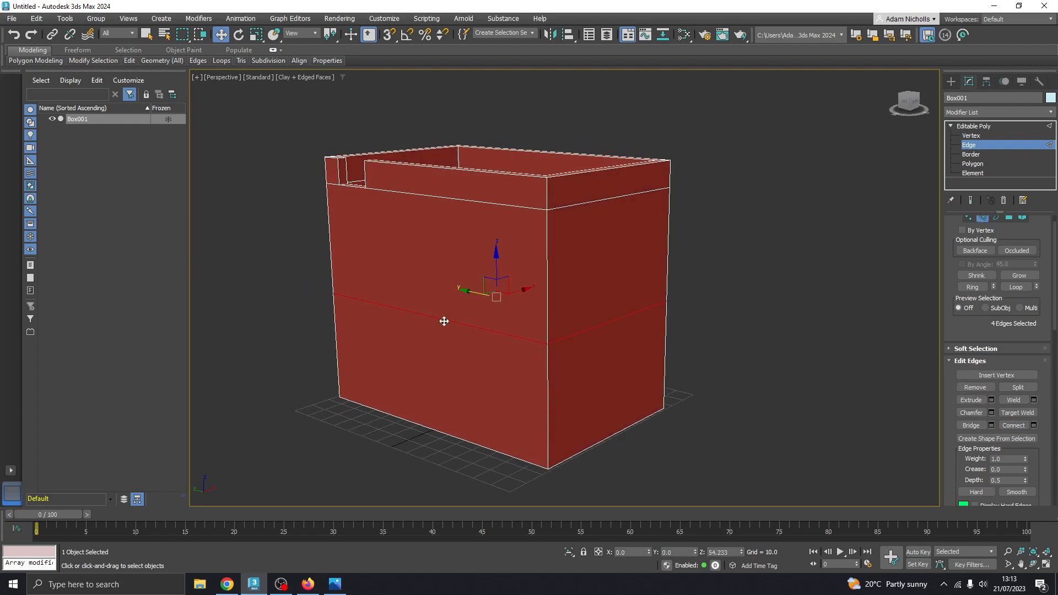
{"action": "left_click", "coordinate": [328, 589]}
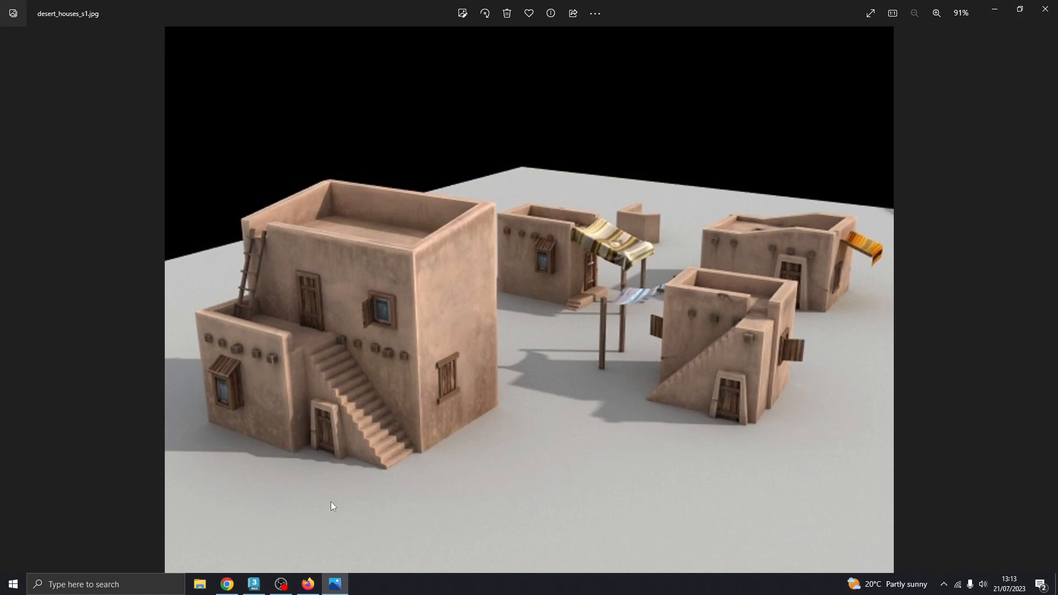
{"action": "left_click", "coordinate": [335, 584]}
{"action": "middle_click_drag", "start_coordinate": [485, 375], "coordinate": [495, 316], "text": "alt"}
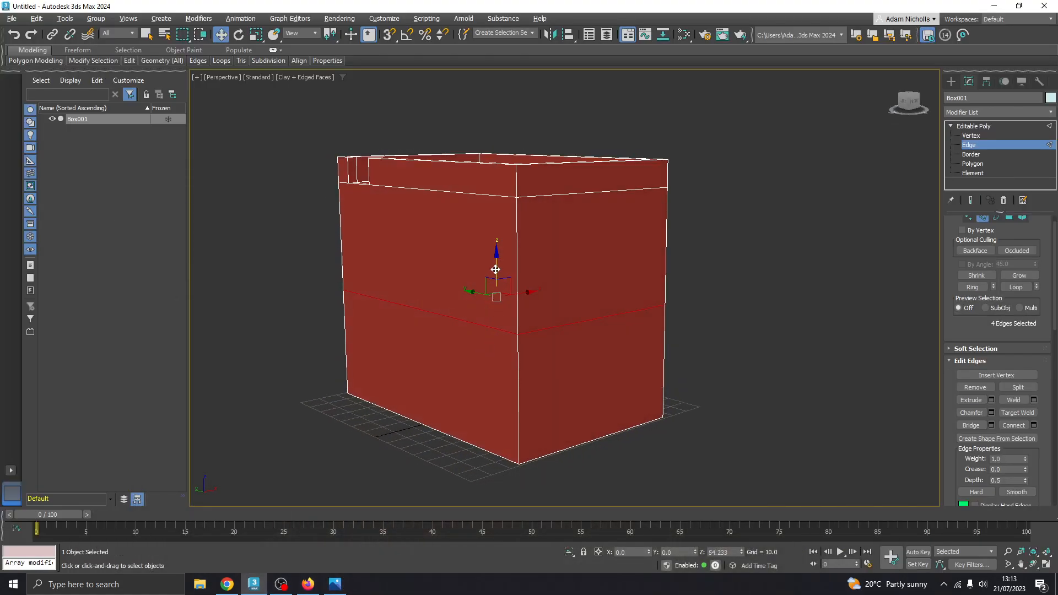
{"action": "left_click_drag", "start_coordinate": [495, 270], "coordinate": [507, 251]}
{"action": "middle_click_drag", "start_coordinate": [481, 312], "coordinate": [496, 352], "text": "alt"}
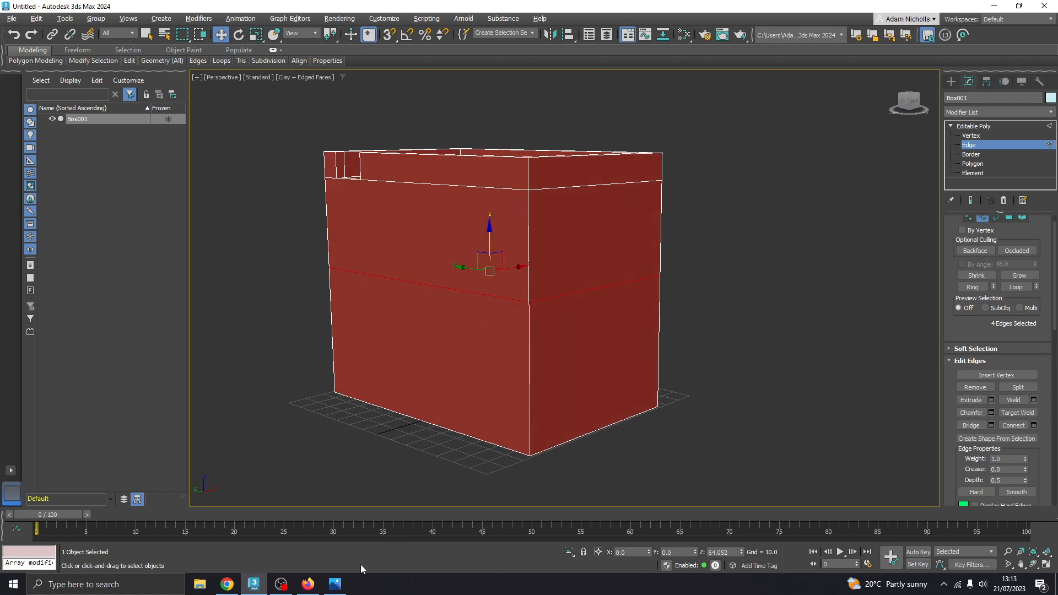
Compare the raised loop's height with the terrace in the reference image and clear the edge selection
{"action": "left_click", "coordinate": [335, 584]}
{"action": "left_click", "coordinate": [335, 584]}
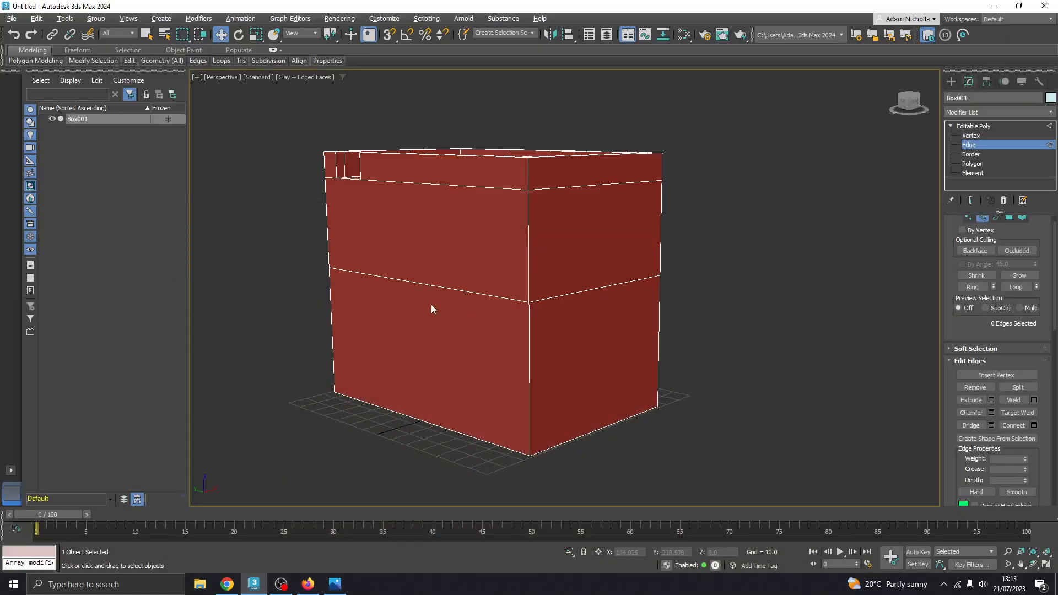
{"action": "left_click", "coordinate": [335, 585]}
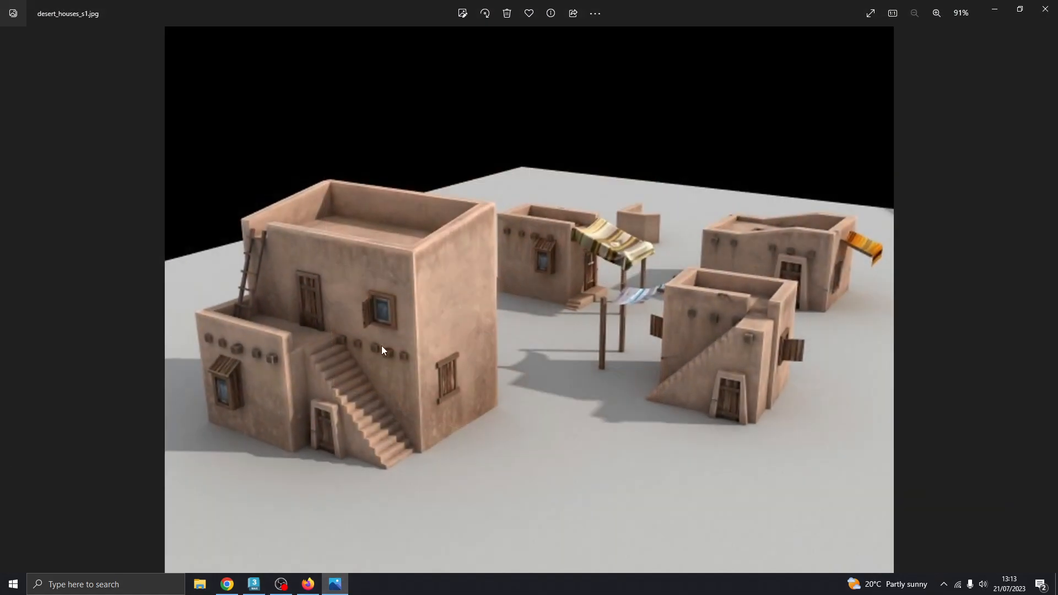
Select the front wall's terrace-level edge and bottom edge and connect them with a vertical edge
{"action": "left_click", "coordinate": [335, 585]}
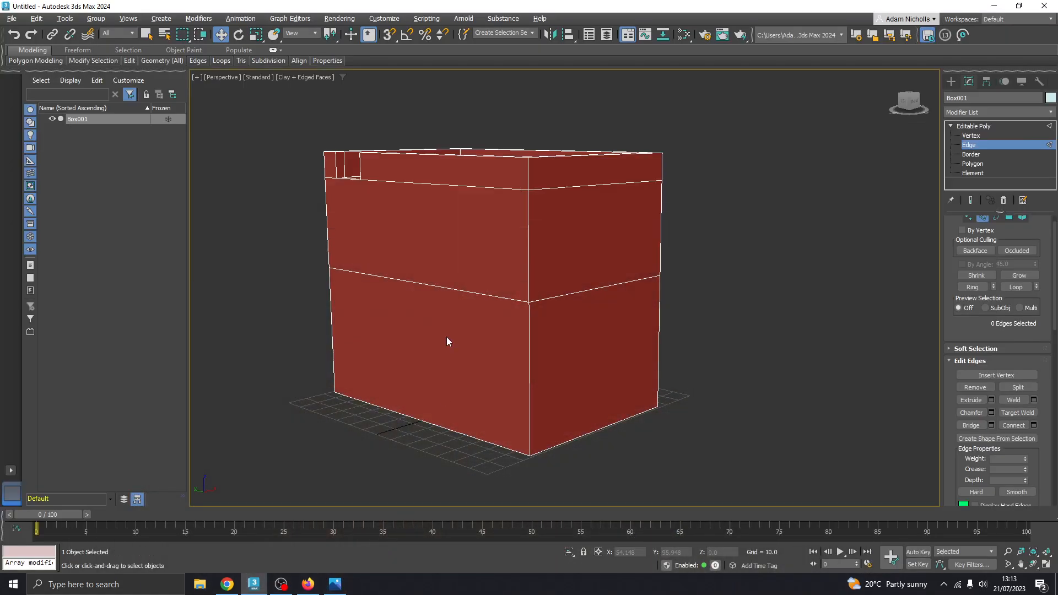
{"action": "left_click", "coordinate": [432, 286]}
{"action": "left_click", "coordinate": [433, 425], "text": "ctrl"}
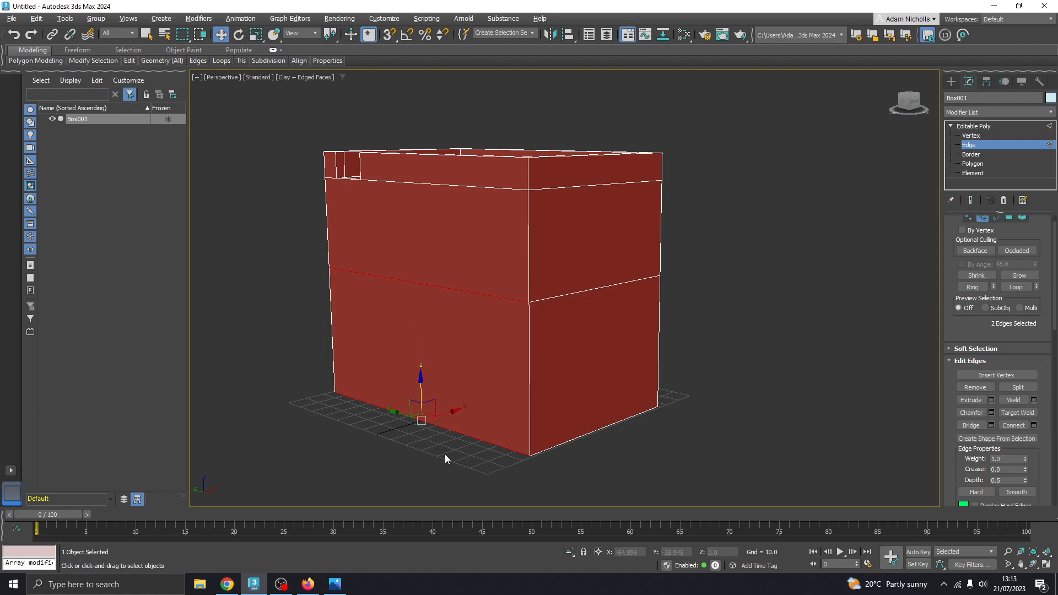
{"action": "left_click", "coordinate": [1010, 426]}
{"action": "middle_click_drag", "start_coordinate": [468, 338], "coordinate": [530, 341], "text": "alt"}
Check the terrace width in the reference image and move the new vertical edge along Y to about -8.85
{"action": "left_click", "coordinate": [338, 588]}
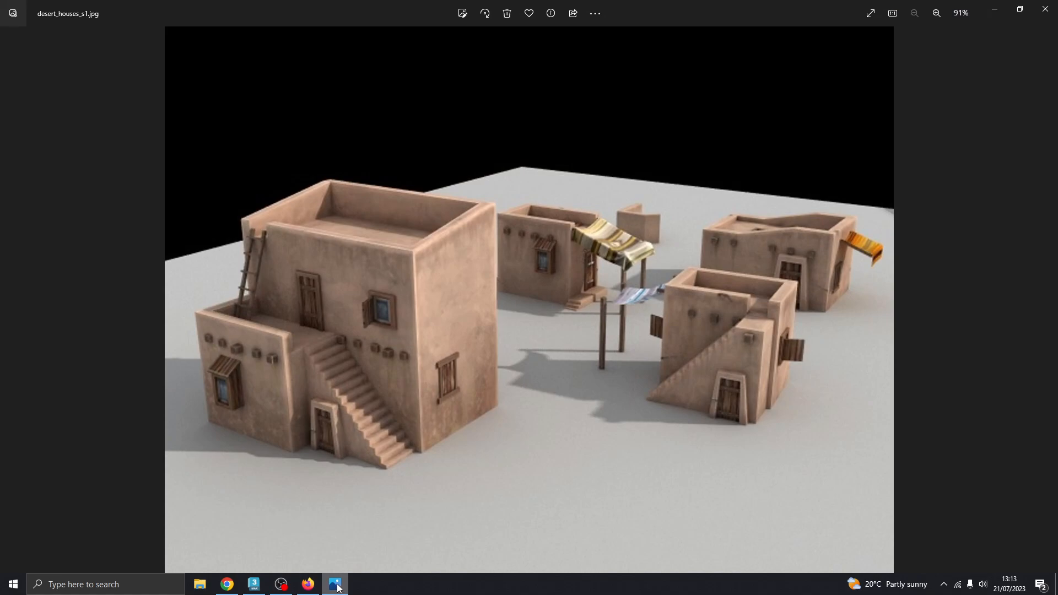
{"action": "left_click", "coordinate": [338, 588]}
{"action": "left_click", "coordinate": [334, 585]}
{"action": "key", "text": "alt+Tab"}
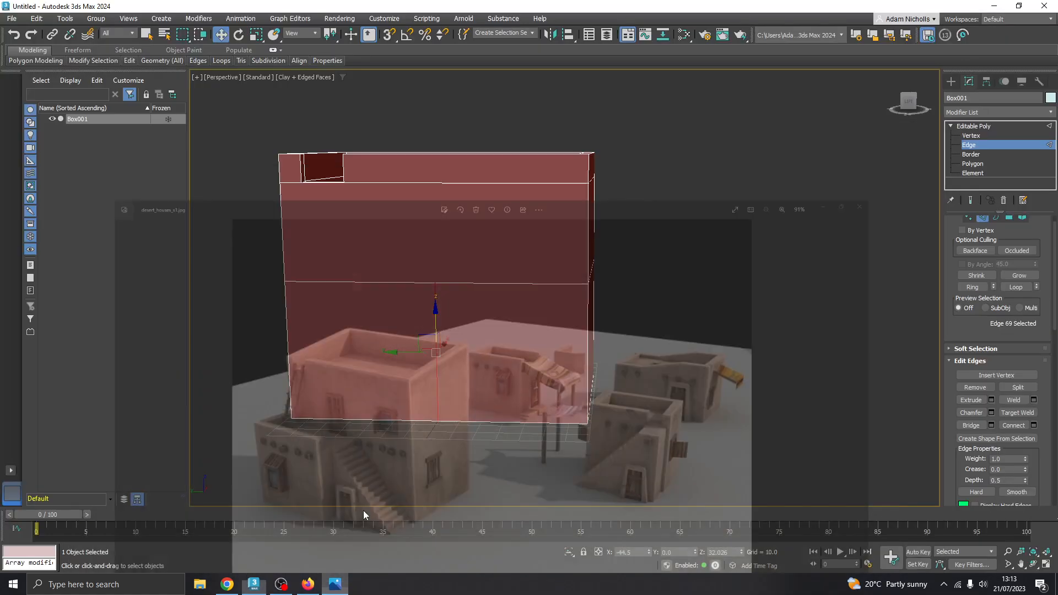
{"action": "left_click_drag", "start_coordinate": [405, 352], "coordinate": [420, 350]}
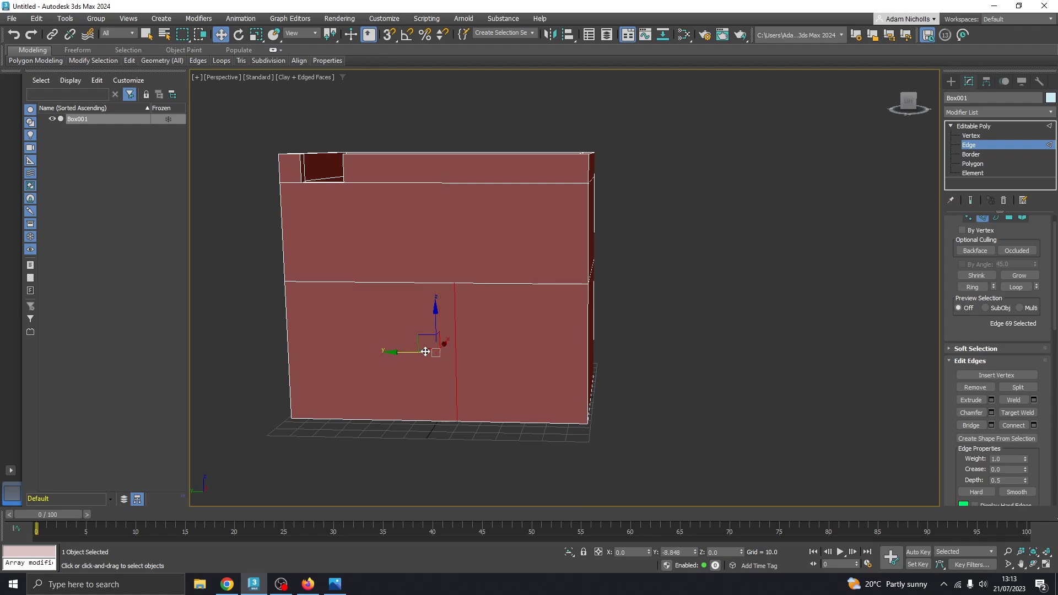
{"action": "middle_click_drag", "start_coordinate": [423, 350], "coordinate": [544, 357], "text": "alt"}
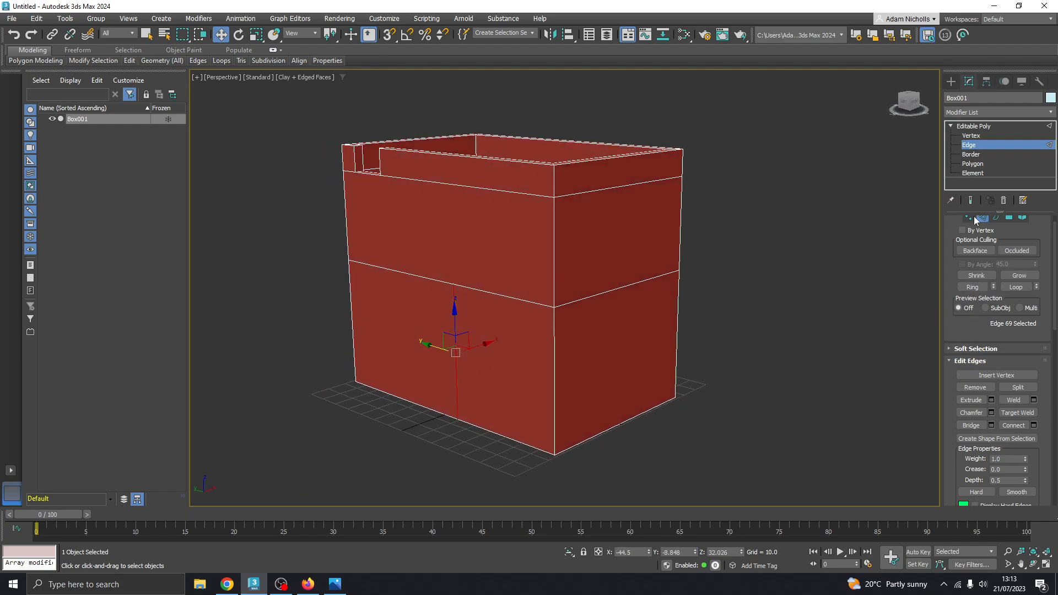
Extrude the front wall's lower polygon beside the vertical edge outward to about X -96.19 and compare the block with the reference image
{"action": "left_click", "coordinate": [973, 164]}
{"action": "left_click", "coordinate": [401, 331]}
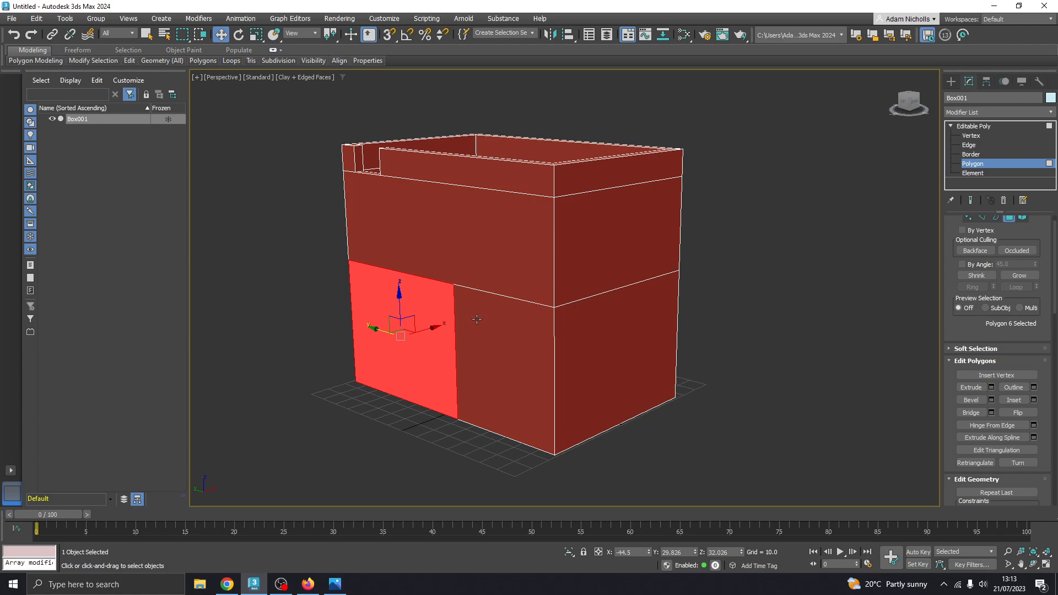
{"action": "left_click", "coordinate": [971, 387]}
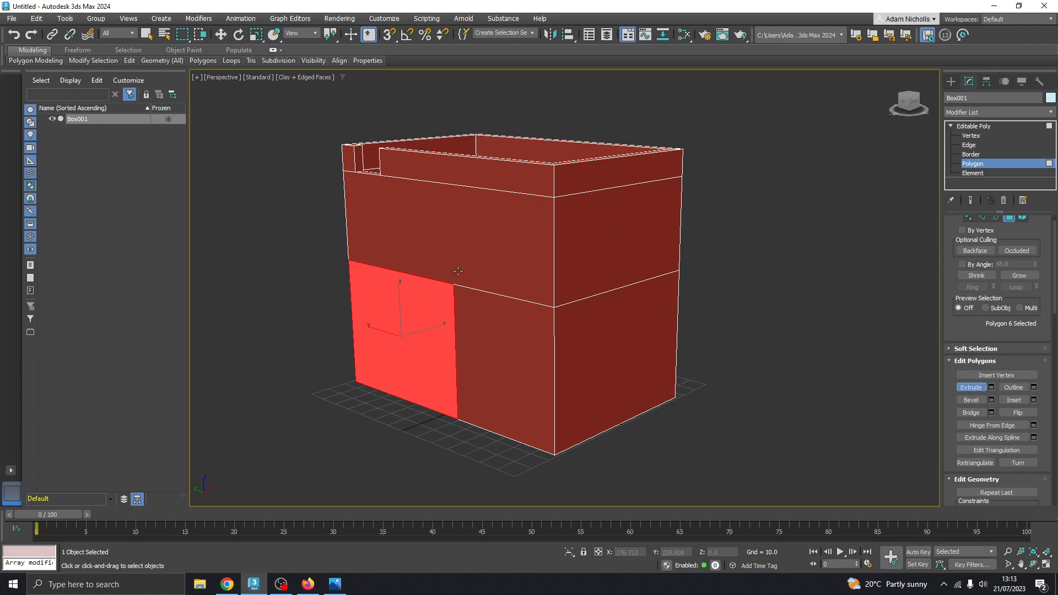
{"action": "left_click_drag", "start_coordinate": [435, 322], "coordinate": [526, 99]}
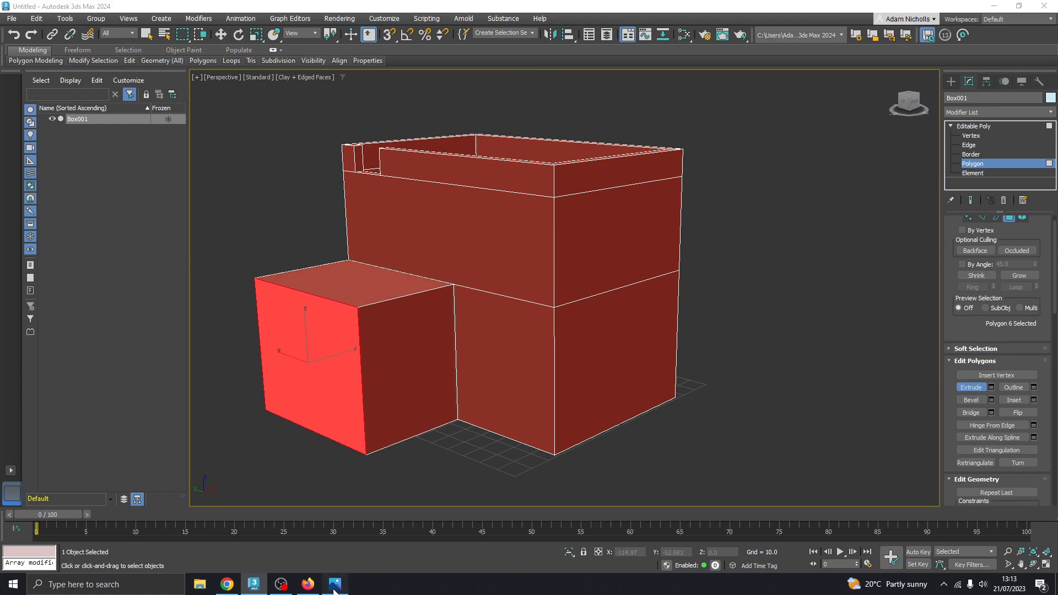
{"action": "left_click", "coordinate": [335, 585]}
{"action": "left_click", "coordinate": [333, 584]}
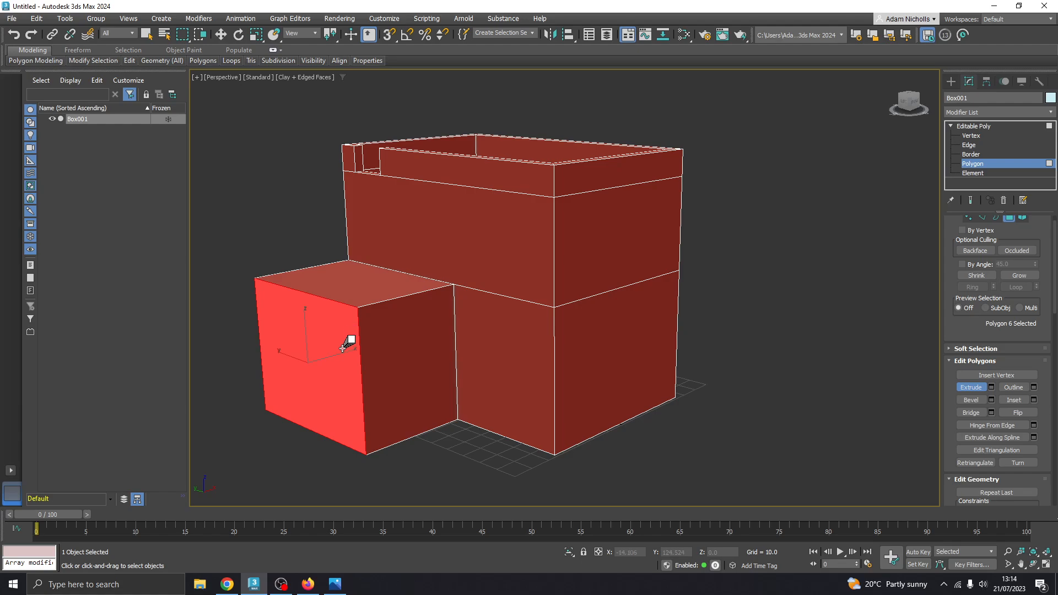
Try several further outward extrusions of the terrace block's front face and undo them
{"action": "left_click_drag", "start_coordinate": [346, 337], "coordinate": [324, 307]}
{"action": "left_click_drag", "start_coordinate": [296, 369], "coordinate": [296, 277]}
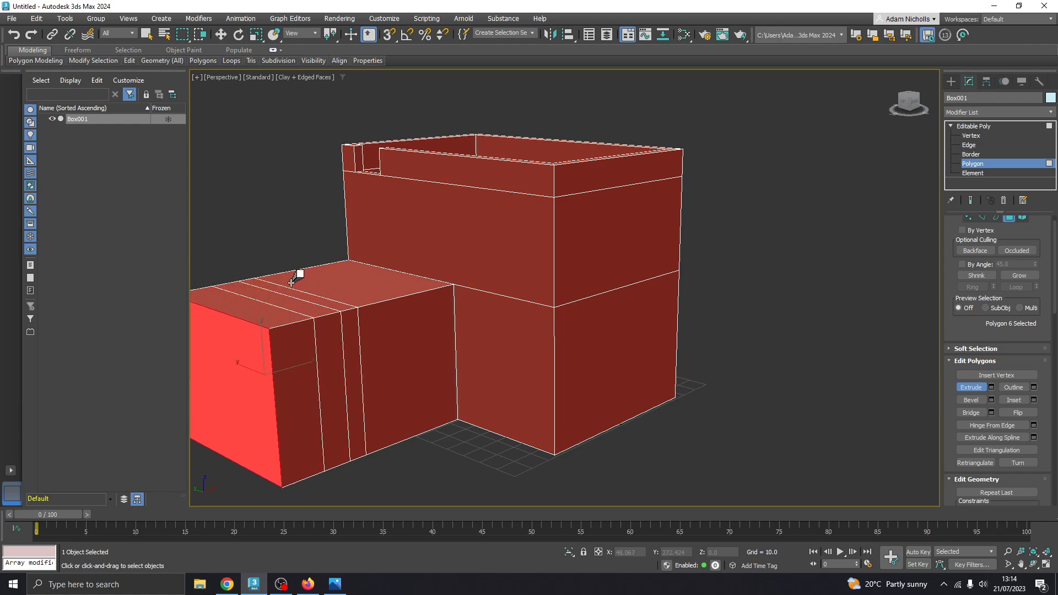
{"action": "left_click_drag", "start_coordinate": [273, 381], "coordinate": [277, 351]}
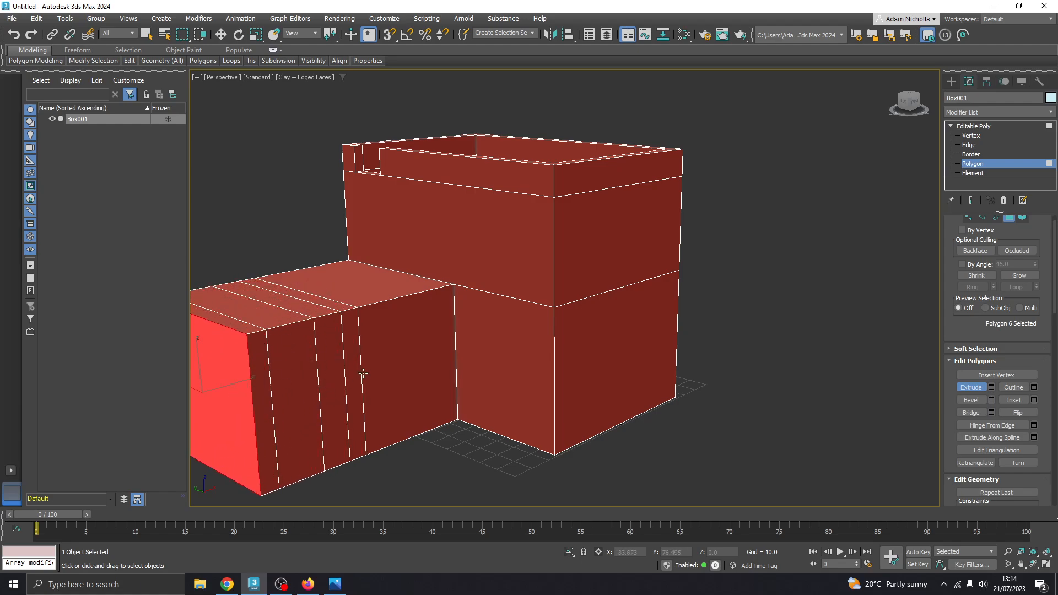
{"action": "middle_click_drag", "start_coordinate": [335, 379], "coordinate": [379, 368]}
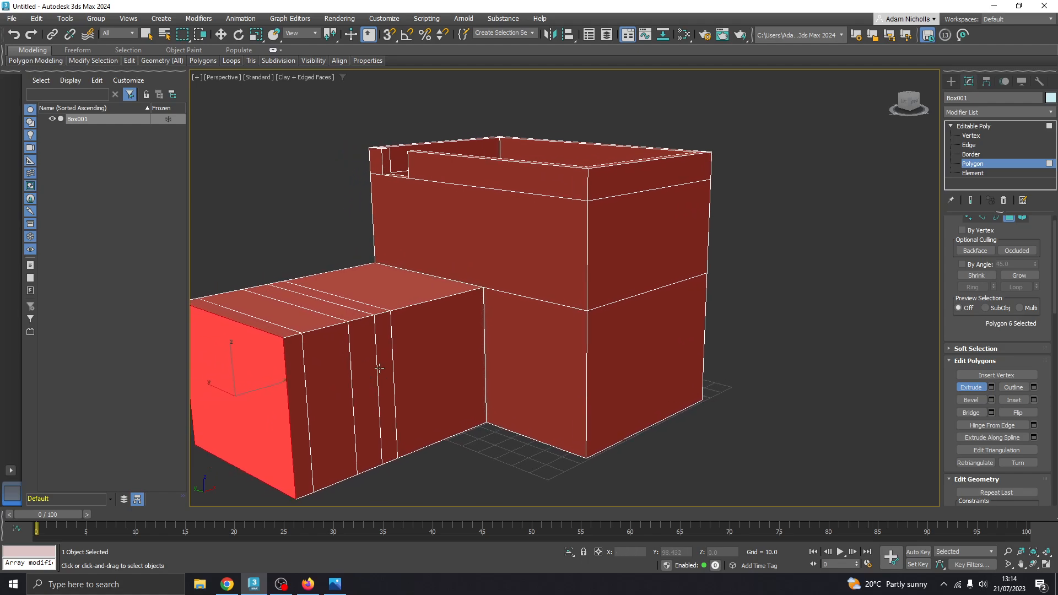
{"action": "key", "text": "ctrl+z"}
{"action": "key", "text": "ctrl+z"}
{"action": "key", "text": "ctrl+z"}
{"action": "key", "text": "ctrl+z"}
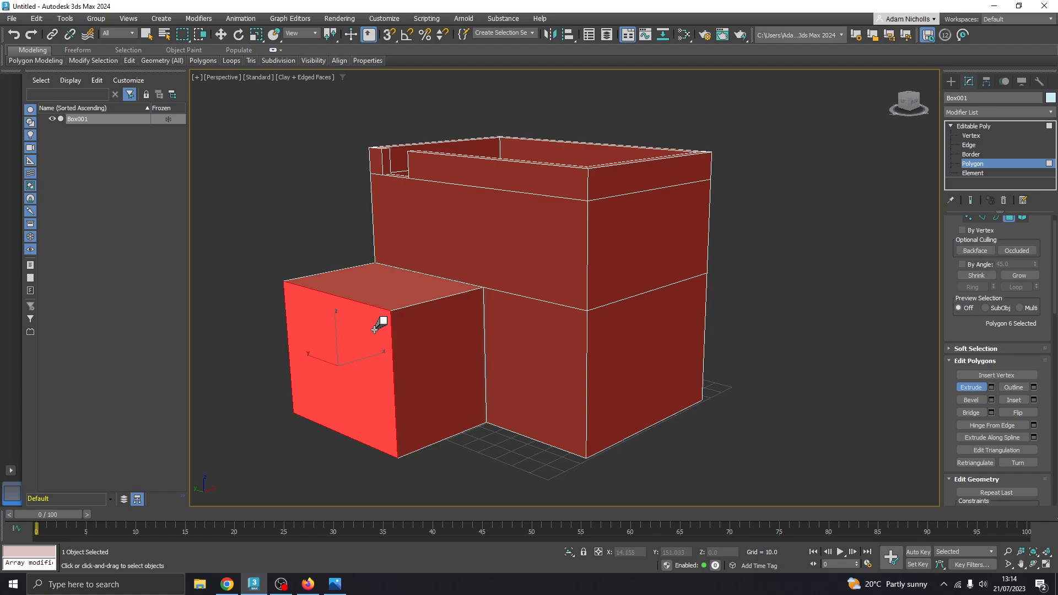
Try extruding the terrace block's front face inward, examine the overlapping faces on its top, and undo the extrusion
{"action": "left_click_drag", "start_coordinate": [380, 325], "coordinate": [343, 415]}
{"action": "middle_click_drag", "start_coordinate": [343, 416], "coordinate": [376, 398], "text": "alt"}
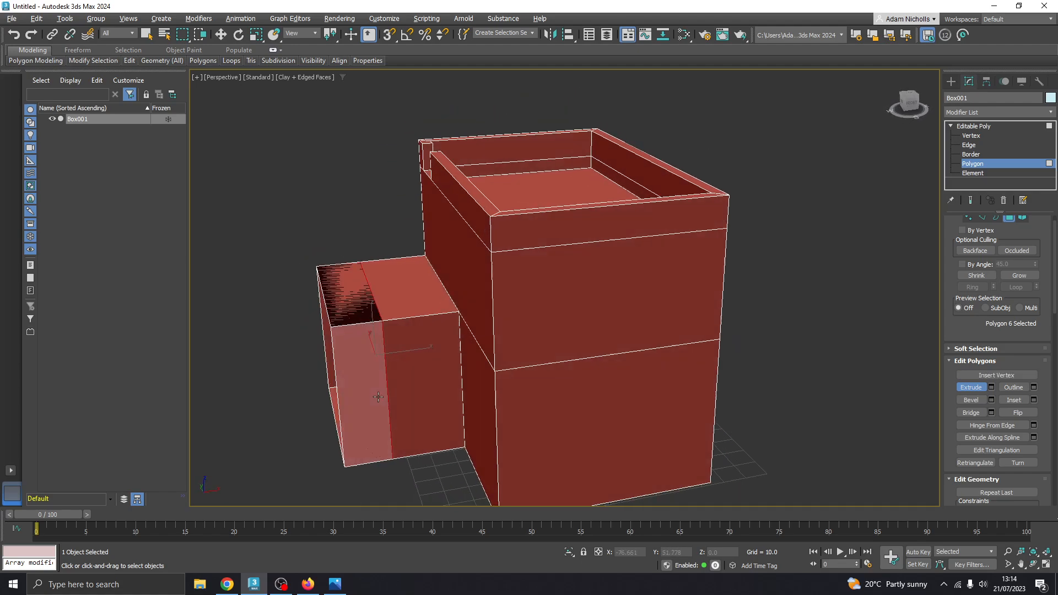
{"action": "scroll", "coordinate": [351, 343], "scroll_direction": "up", "scroll_amount": 6}
{"action": "middle_click_drag", "start_coordinate": [351, 338], "coordinate": [455, 244]}
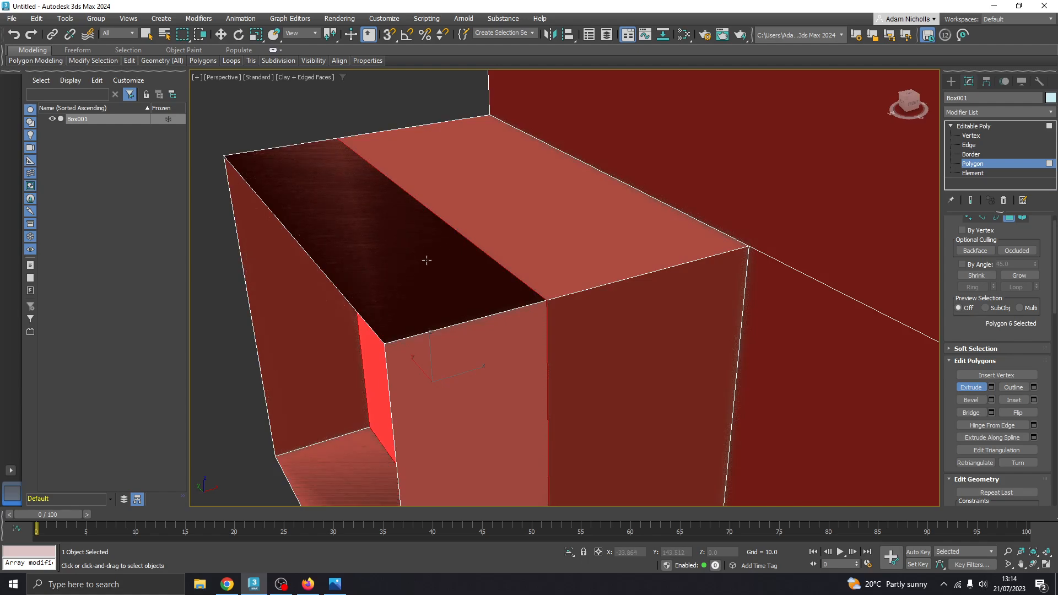
{"action": "middle_click_drag", "start_coordinate": [406, 262], "coordinate": [388, 267], "text": "alt"}
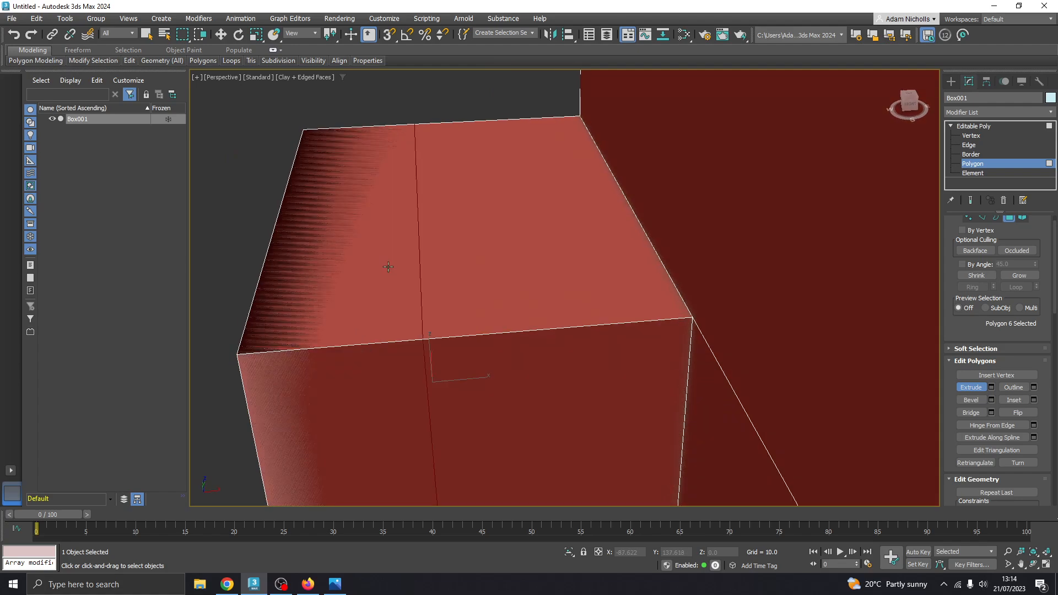
{"action": "scroll", "coordinate": [427, 281], "scroll_direction": "down", "scroll_amount": 6}
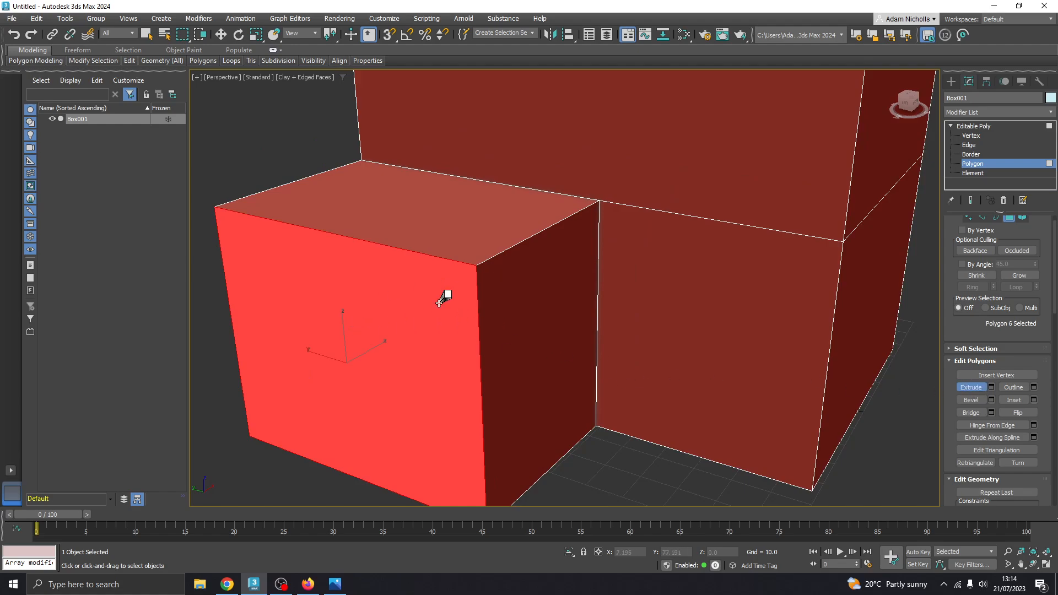
Move the terrace block's front face back toward the house along X to about -90.2
{"action": "middle_click_drag", "start_coordinate": [444, 307], "coordinate": [511, 311]}
{"action": "key", "text": "w"}
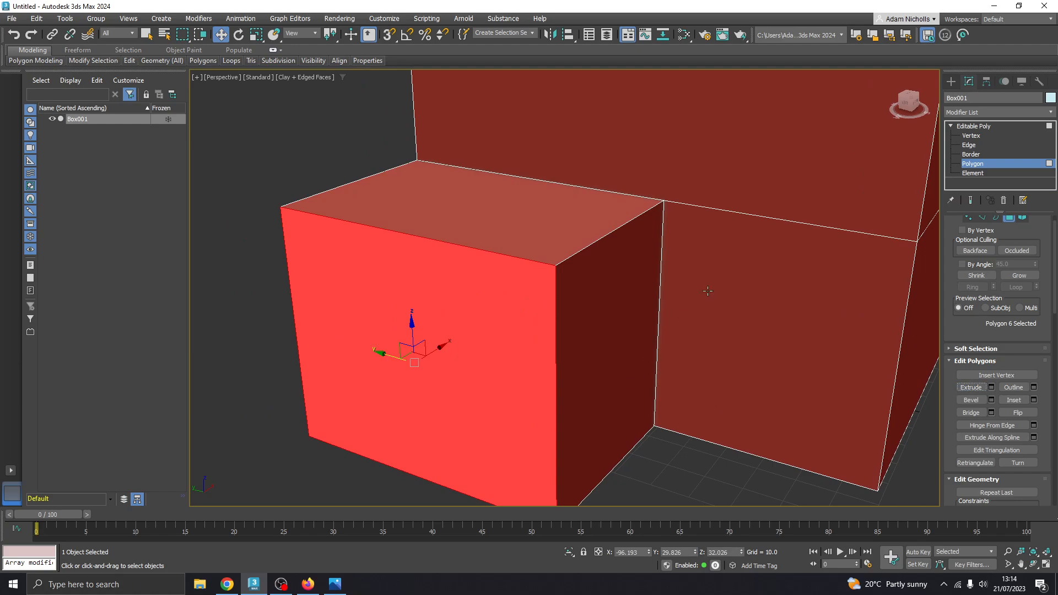
{"action": "scroll", "coordinate": [708, 291], "scroll_direction": "down", "scroll_amount": 5}
{"action": "scroll", "coordinate": [486, 274], "scroll_direction": "up", "scroll_amount": 5}
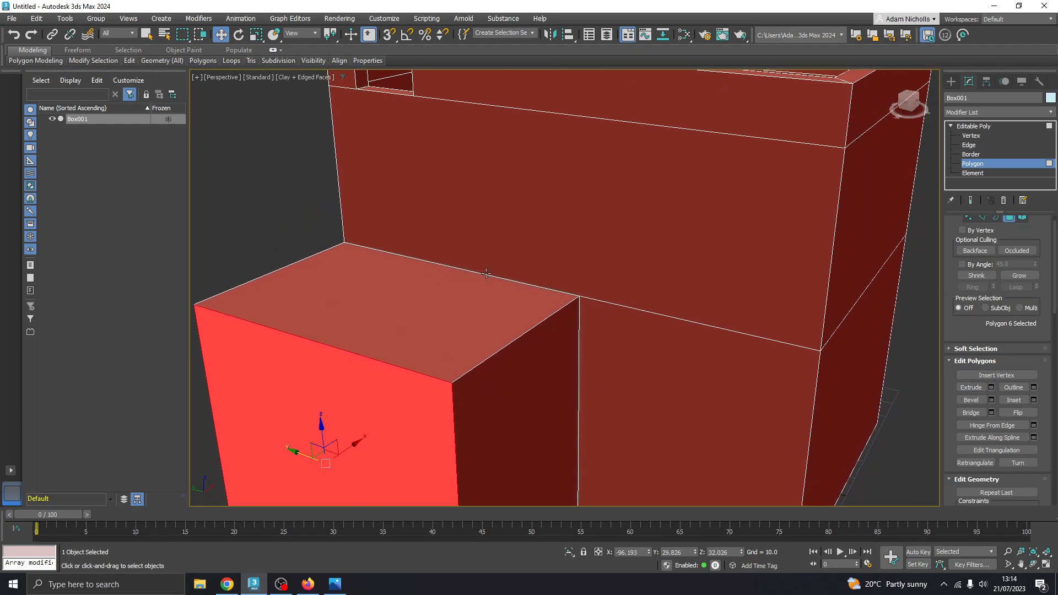
{"action": "middle_click_drag", "start_coordinate": [421, 307], "coordinate": [432, 220]}
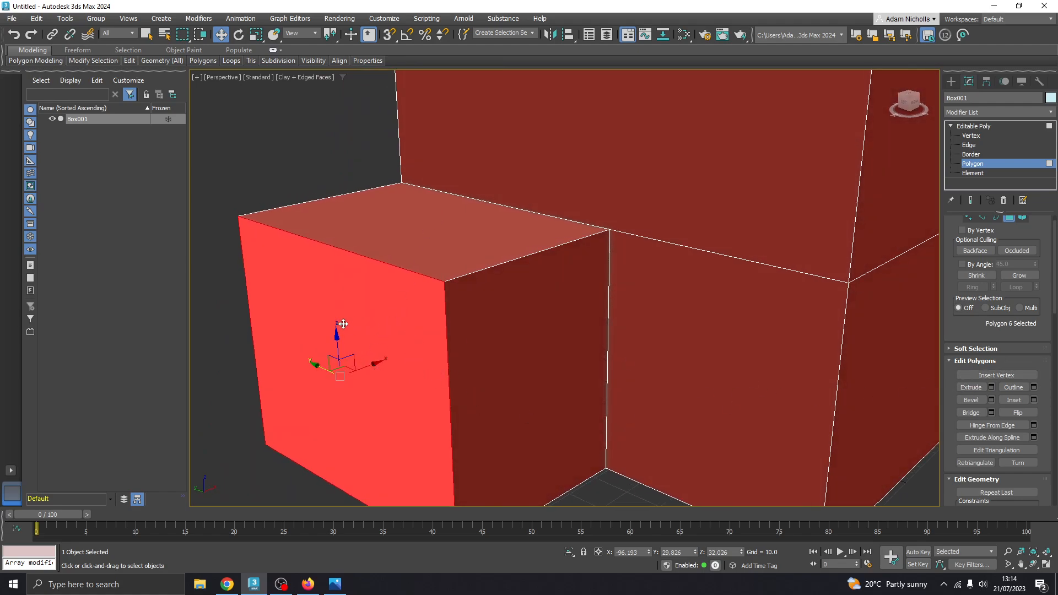
{"action": "left_click_drag", "start_coordinate": [359, 358], "coordinate": [382, 349]}
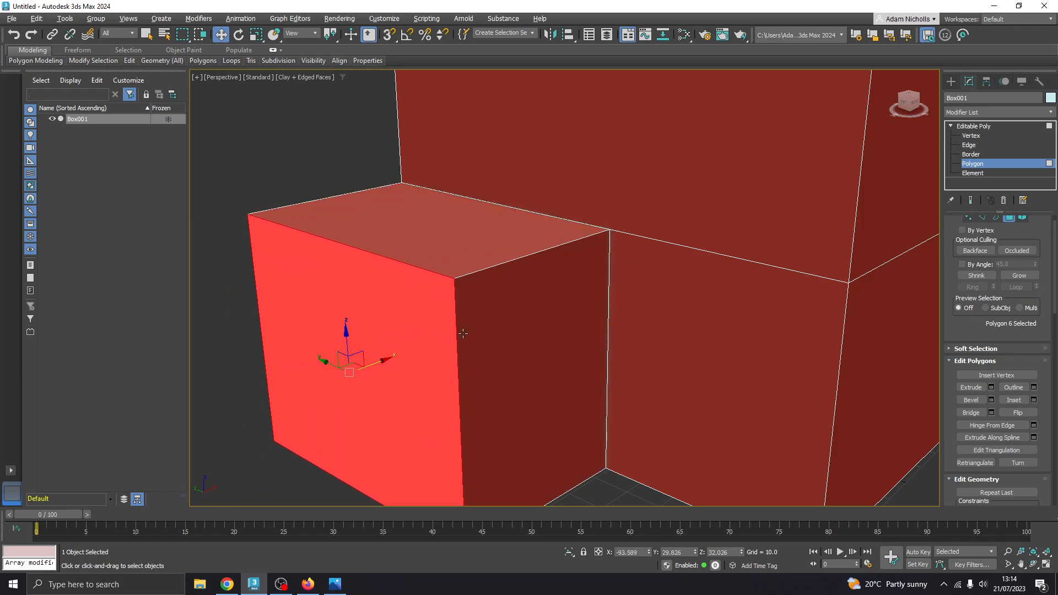
{"action": "middle_click_drag", "start_coordinate": [466, 333], "coordinate": [426, 332], "text": "alt"}
{"action": "left_click_drag", "start_coordinate": [383, 369], "coordinate": [398, 367]}
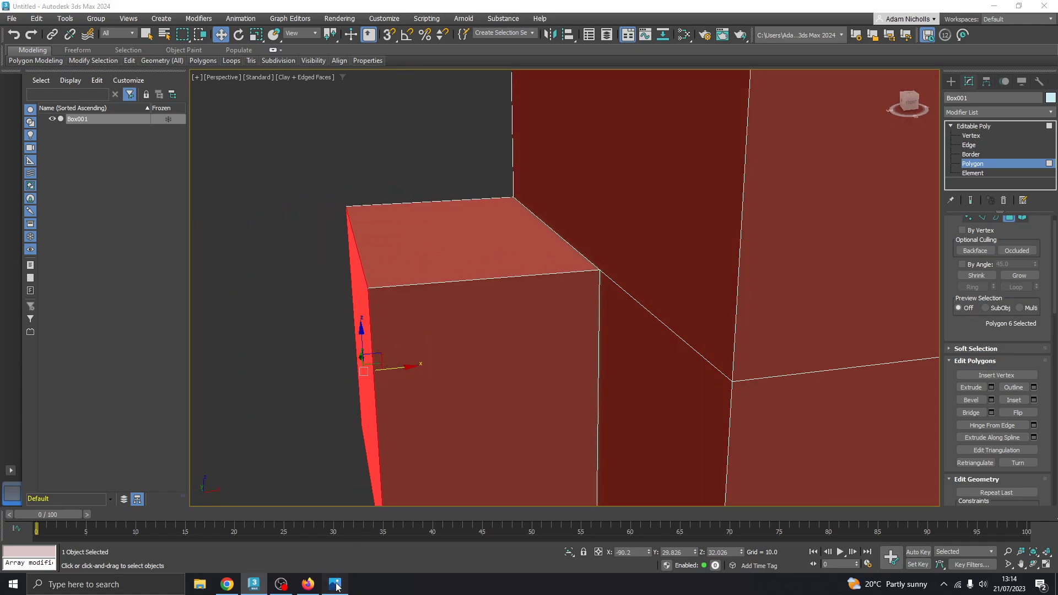
Compare the terrace block's depth and top with the reference image and clear the polygon selection
{"action": "left_click", "coordinate": [336, 586]}
{"action": "left_click", "coordinate": [336, 585]}
{"action": "middle_click_drag", "start_coordinate": [449, 359], "coordinate": [427, 422], "text": "alt"}
{"action": "left_click", "coordinate": [309, 204]}
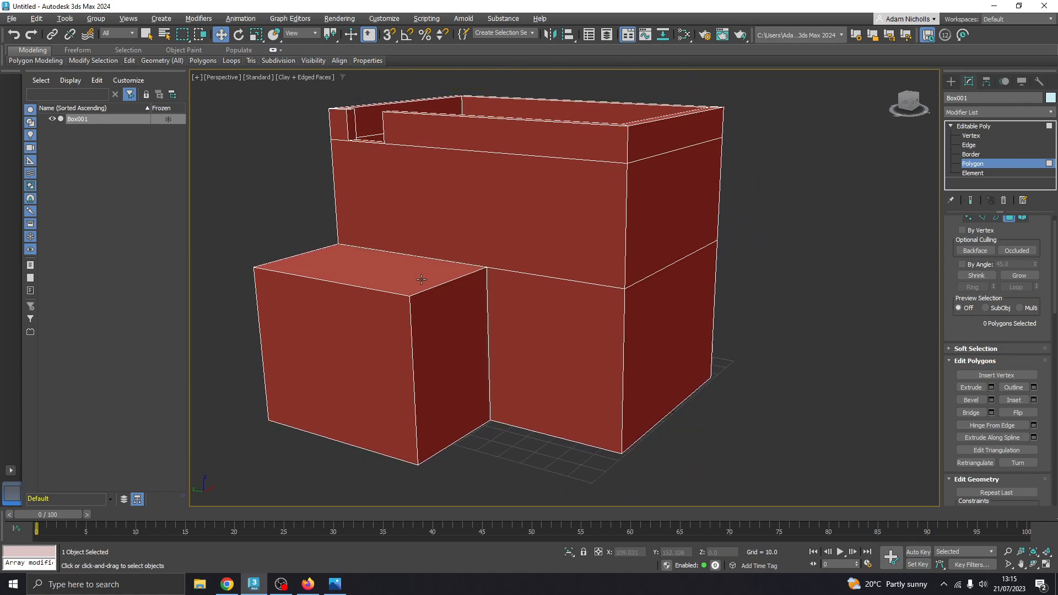
{"action": "left_click", "coordinate": [341, 585]}
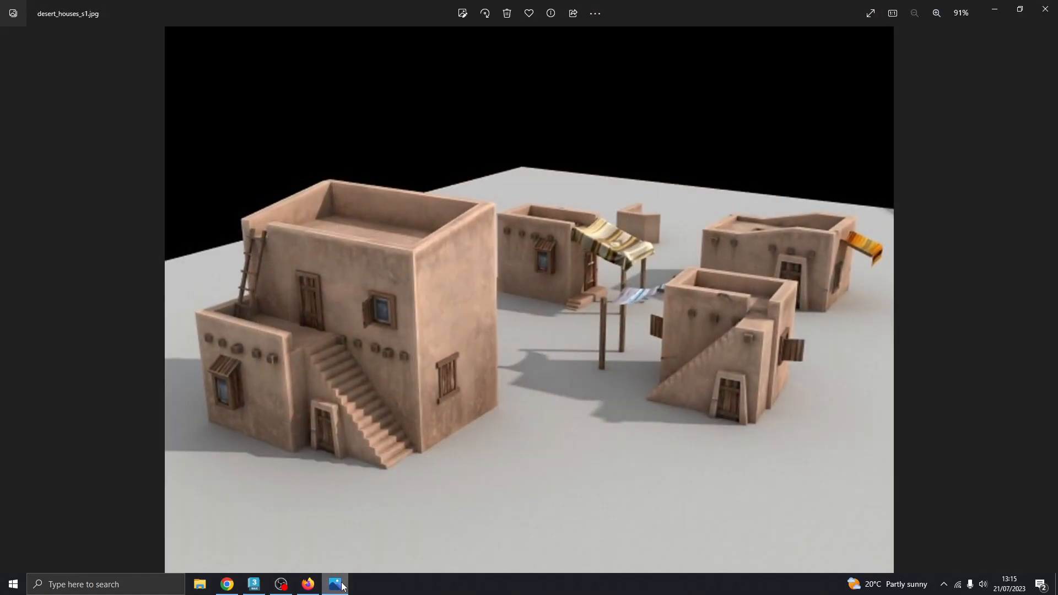
{"action": "left_click", "coordinate": [341, 585]}
{"action": "middle_click_drag", "start_coordinate": [292, 258], "coordinate": [327, 281], "text": "alt"}
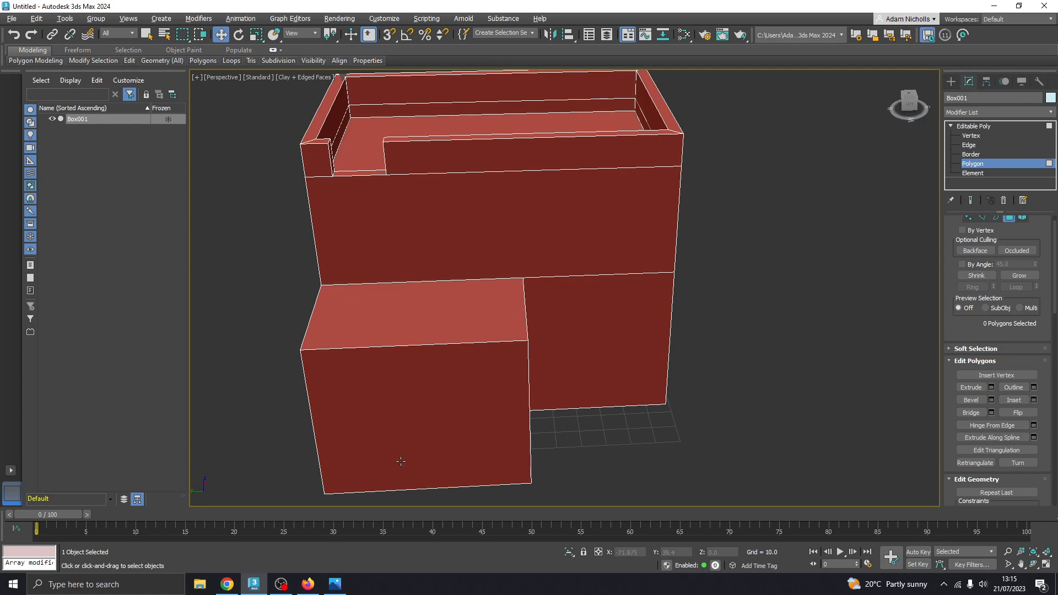
{"action": "middle_click_drag", "start_coordinate": [401, 461], "coordinate": [343, 438], "text": "alt"}
{"action": "left_click", "coordinate": [335, 584]}
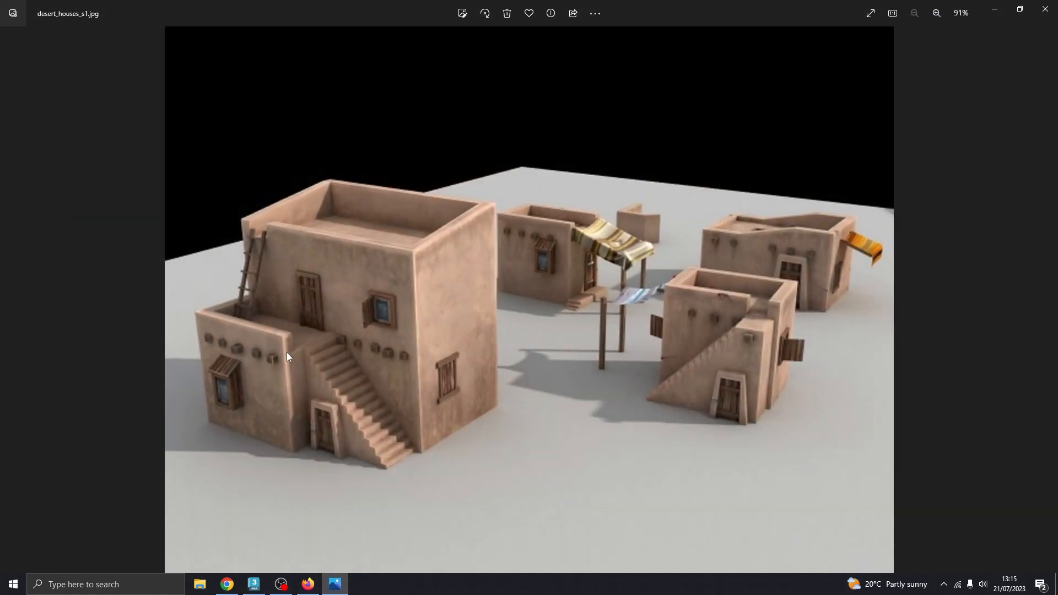
{"action": "left_click", "coordinate": [334, 584]}
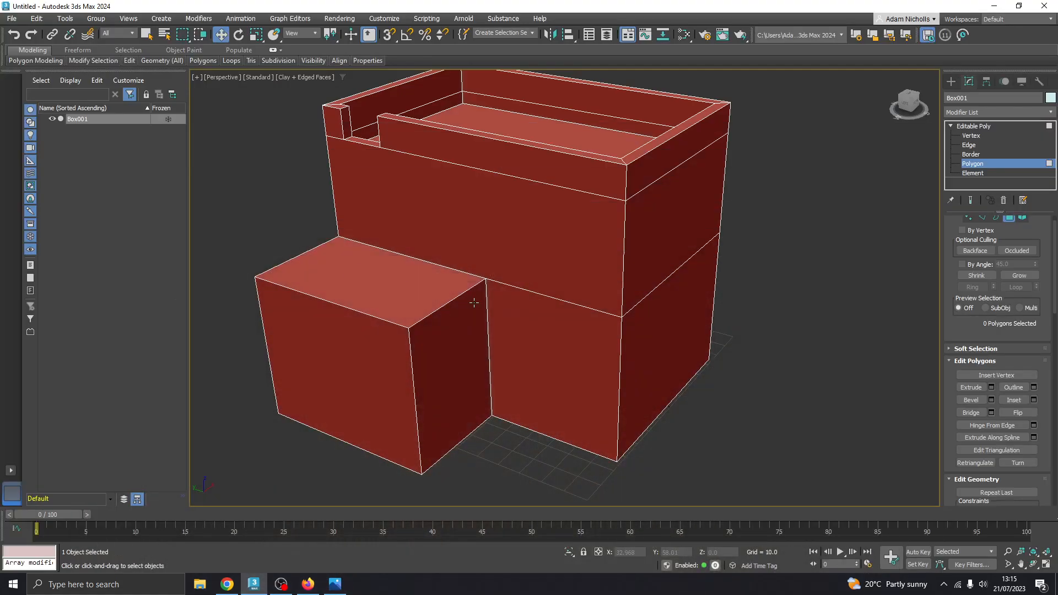
Select the two side edges of the terrace block's top and connect them with an edge parallel to the house wall
{"action": "middle_click_drag", "start_coordinate": [389, 319], "coordinate": [351, 234], "text": "alt"}
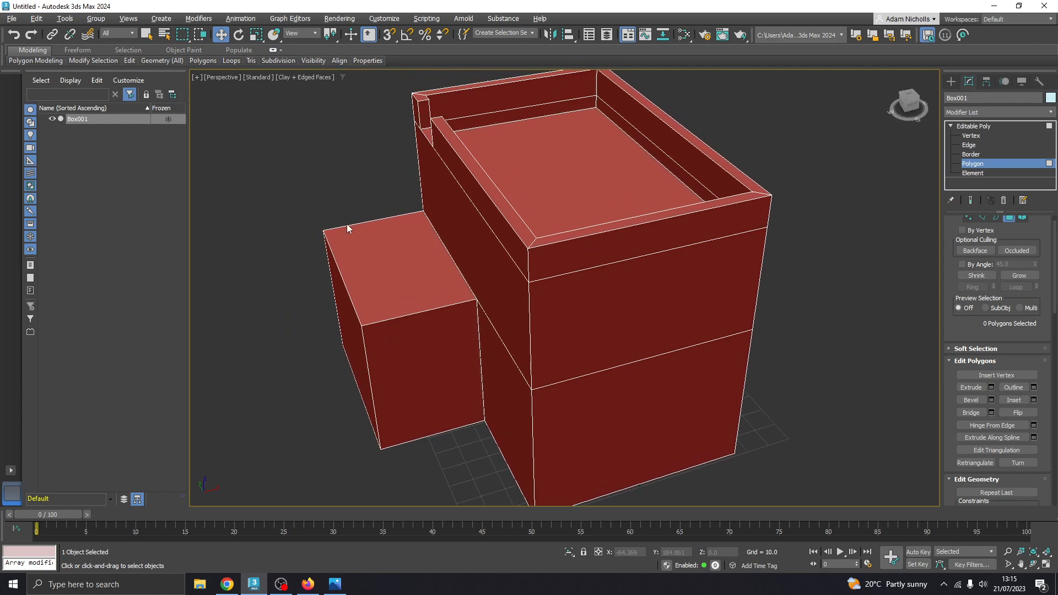
{"action": "left_click", "coordinate": [347, 227]}
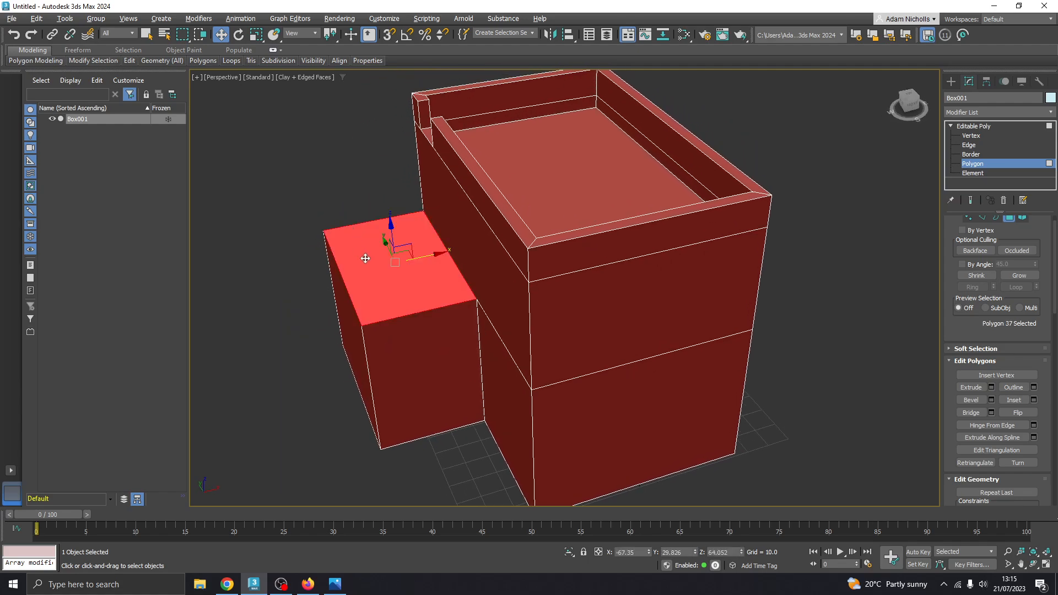
{"action": "left_click", "coordinate": [971, 154]}
{"action": "left_click", "coordinate": [970, 144]}
{"action": "left_click", "coordinate": [368, 220]}
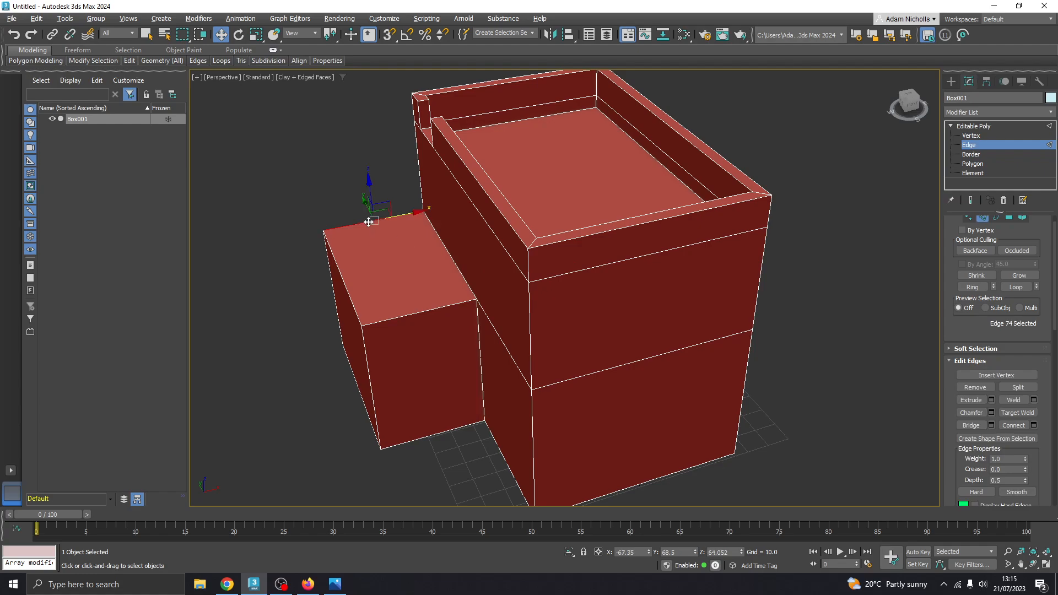
{"action": "left_click", "coordinate": [398, 314], "text": "ctrl"}
{"action": "scroll", "coordinate": [381, 252], "scroll_direction": "up", "scroll_amount": 3}
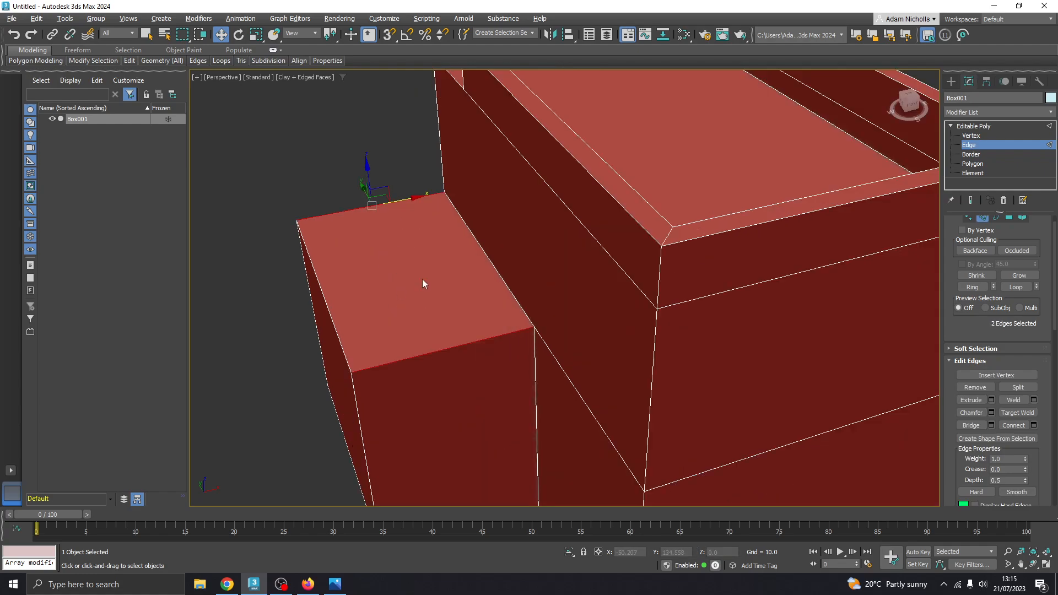
{"action": "left_click", "coordinate": [1014, 425]}
Move the new edge on the terrace top along X to about -85.65, close to the block's front
{"action": "scroll", "coordinate": [425, 281], "scroll_direction": "down", "scroll_amount": 2}
{"action": "scroll", "coordinate": [394, 304], "scroll_direction": "up", "scroll_amount": 4}
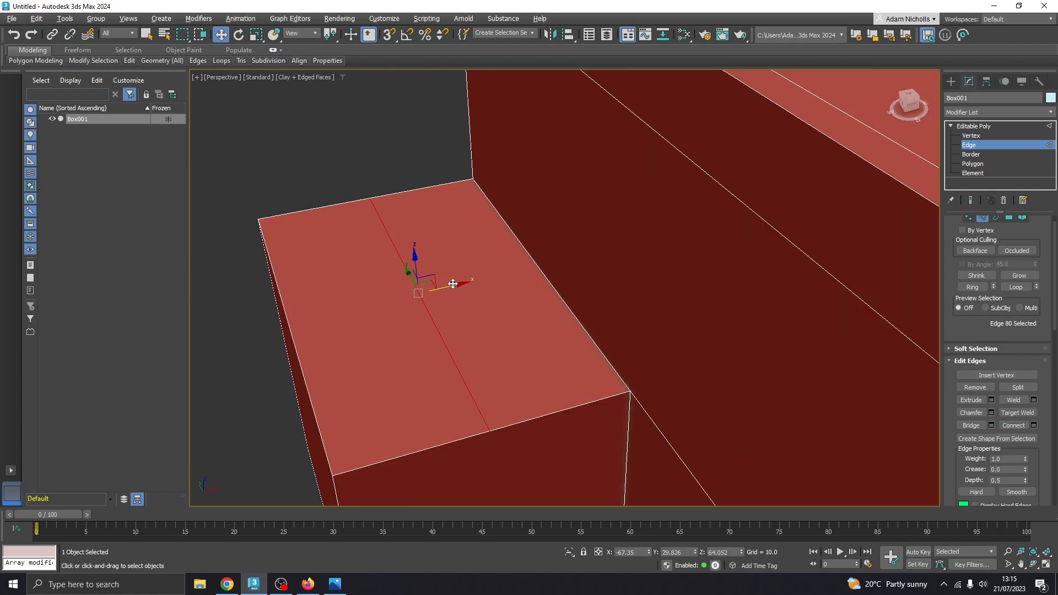
{"action": "left_click_drag", "start_coordinate": [394, 304], "coordinate": [351, 313]}
{"action": "scroll", "coordinate": [373, 309], "scroll_direction": "down", "scroll_amount": 2}
Connect the terrace's front parapet edge with its wall-side edge, and move the new edge along Y by about 34.35 toward the outer side
{"action": "middle_click_drag", "start_coordinate": [372, 310], "coordinate": [428, 303], "text": "alt"}
{"action": "middle_click_drag", "start_coordinate": [429, 303], "coordinate": [596, 309]}
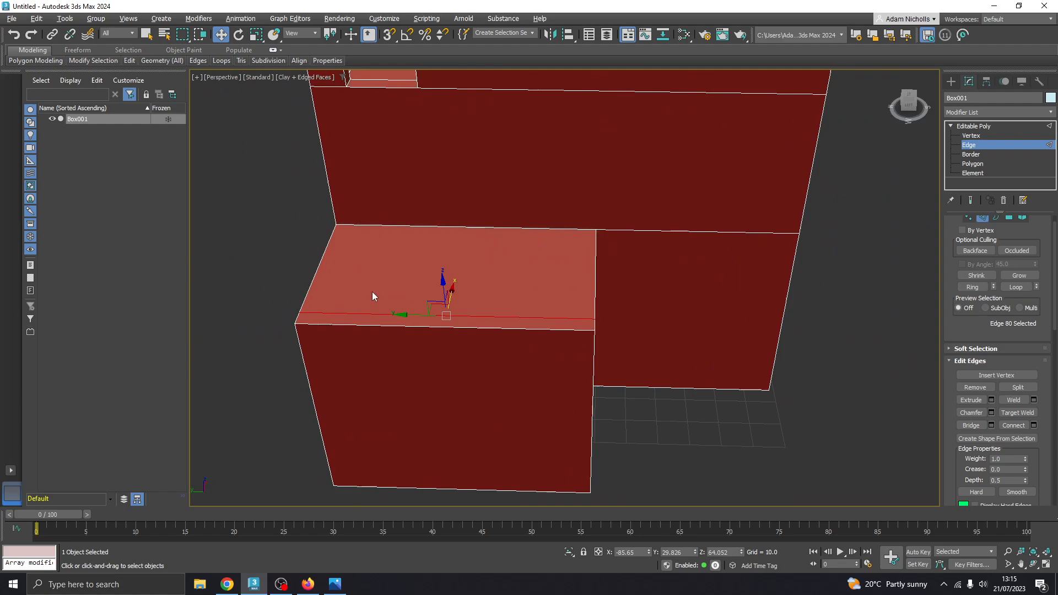
{"action": "left_click", "coordinate": [392, 226], "text": "ctrl"}
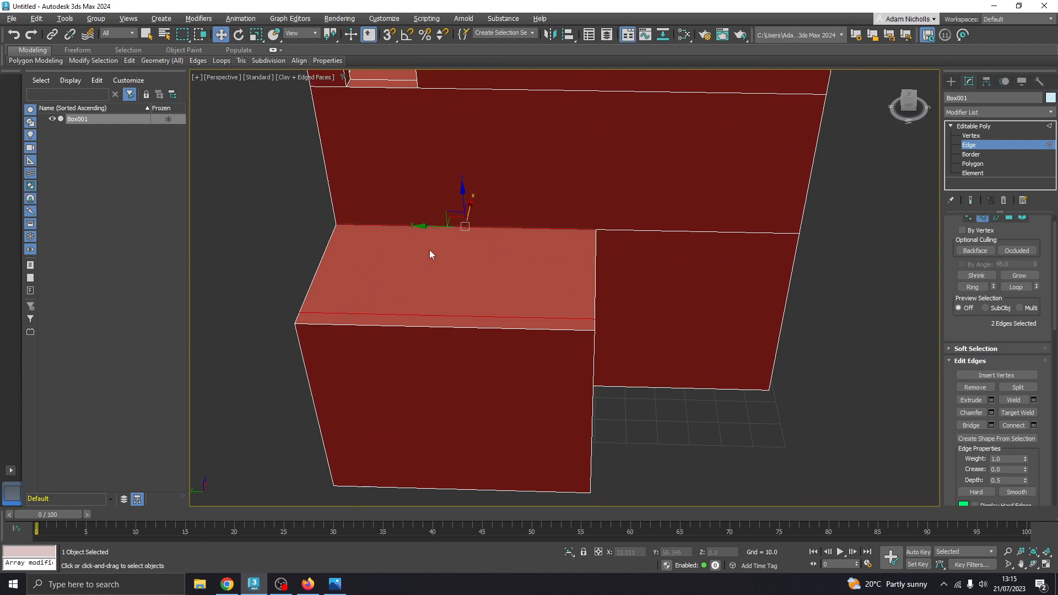
{"action": "left_click", "coordinate": [1014, 425]}
{"action": "scroll", "coordinate": [386, 265], "scroll_direction": "up", "scroll_amount": 4}
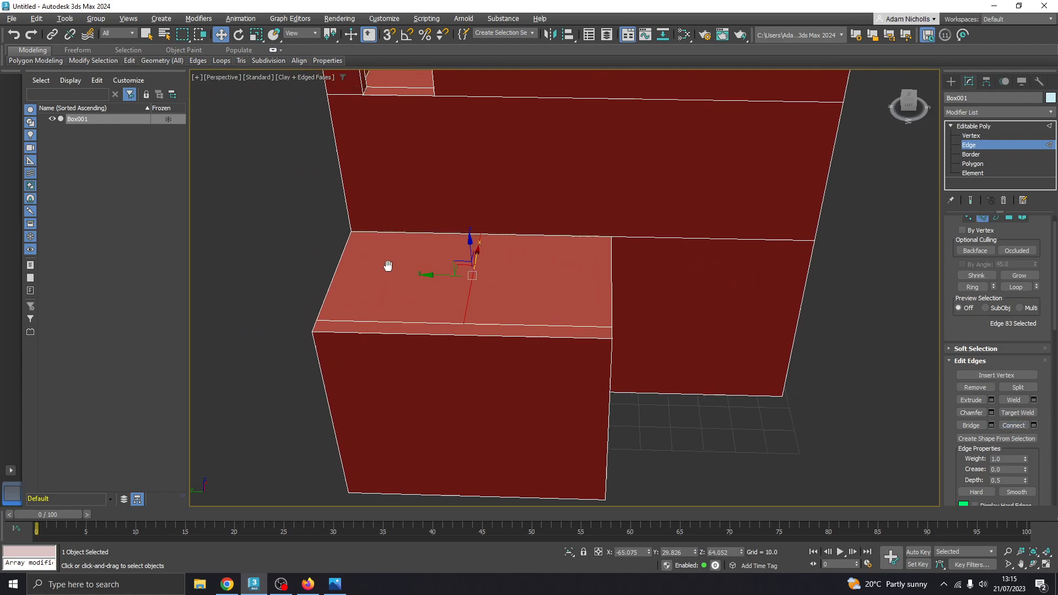
{"action": "middle_click_drag", "start_coordinate": [517, 299], "coordinate": [531, 281]}
{"action": "left_click_drag", "start_coordinate": [632, 302], "coordinate": [446, 298]}
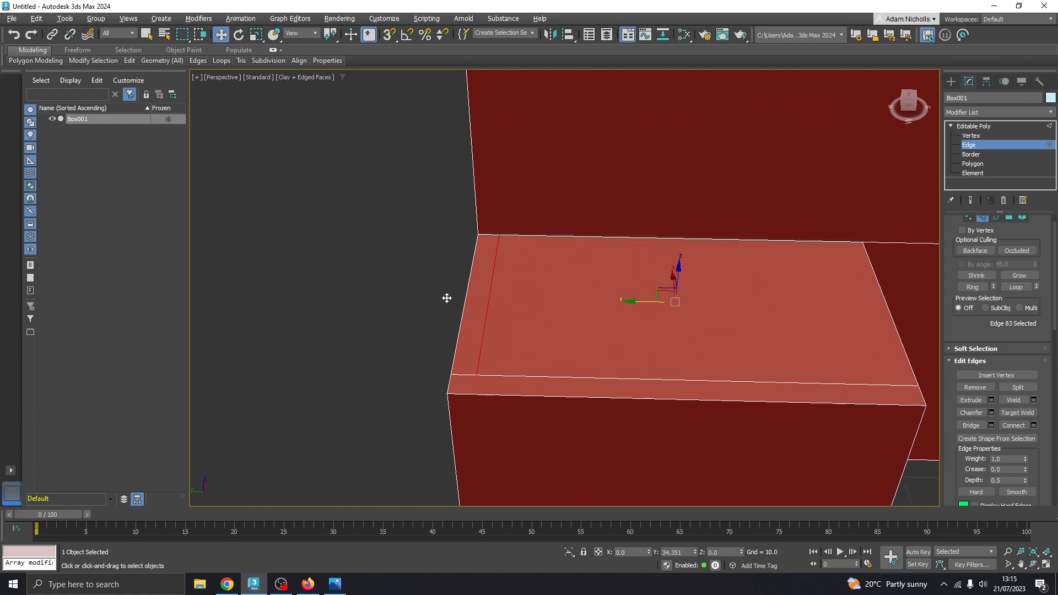
Select the two narrow strips along the terrace top's front and outer side and extrude them upward as parapet walls to about Z 78.4
{"action": "middle_click_drag", "start_coordinate": [534, 259], "coordinate": [564, 260], "text": "alt"}
{"action": "left_click", "coordinate": [973, 164]}
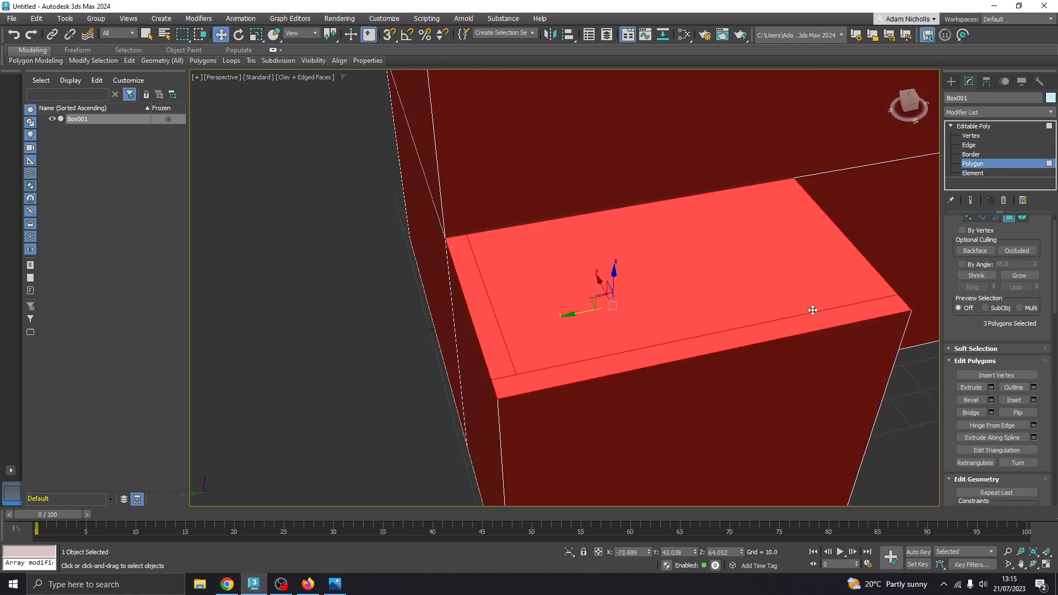
{"action": "left_click", "coordinate": [723, 342]}
{"action": "left_click", "coordinate": [488, 334], "text": "ctrl"}
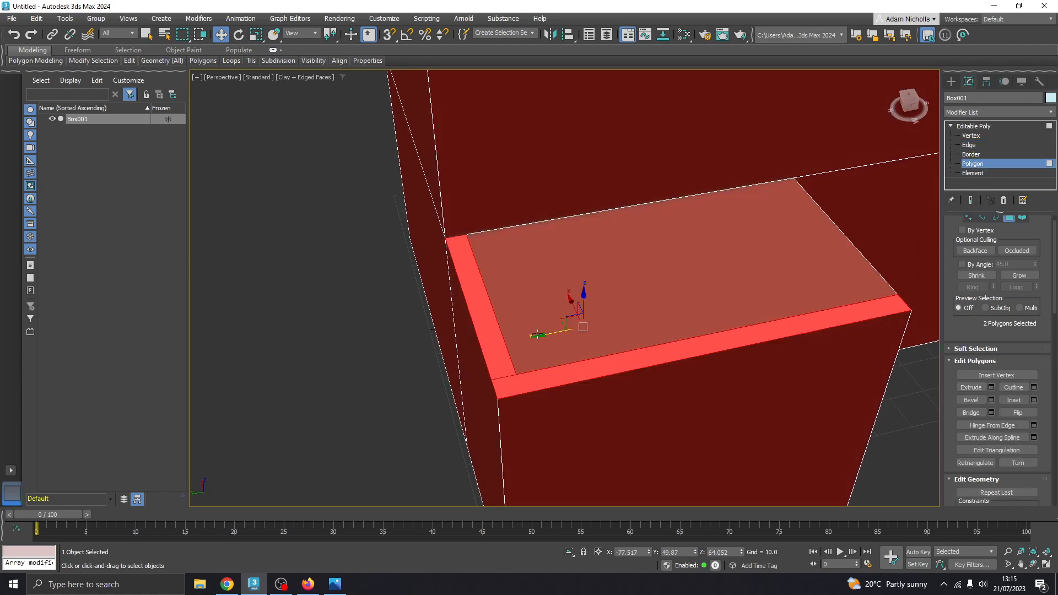
{"action": "middle_click_drag", "start_coordinate": [489, 334], "coordinate": [504, 277], "text": "alt"}
{"action": "scroll", "coordinate": [562, 284], "scroll_direction": "down", "scroll_amount": 3}
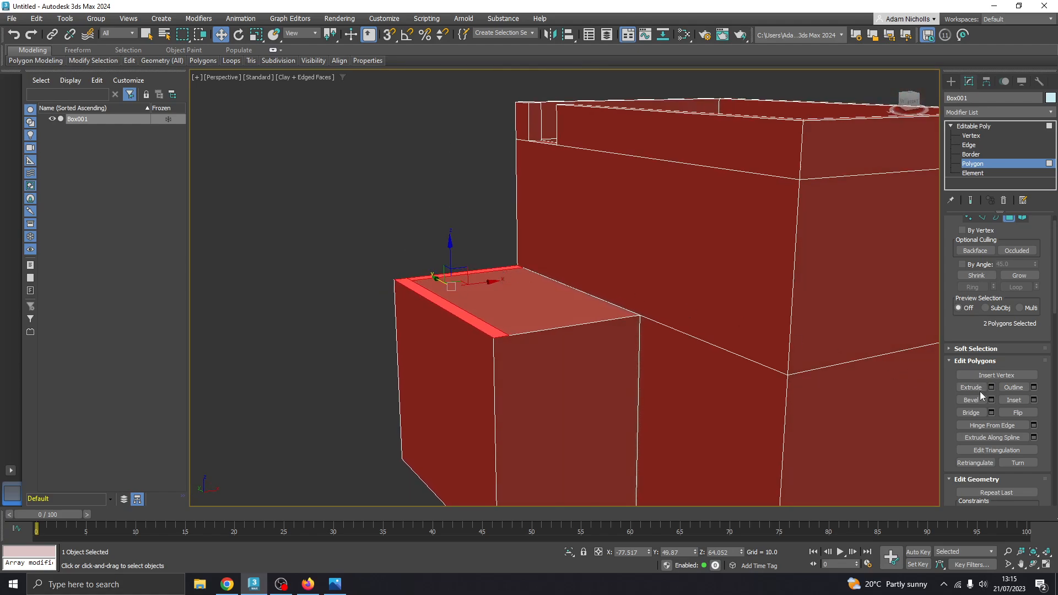
{"action": "left_click", "coordinate": [972, 388]}
{"action": "left_click_drag", "start_coordinate": [471, 272], "coordinate": [476, 225]}
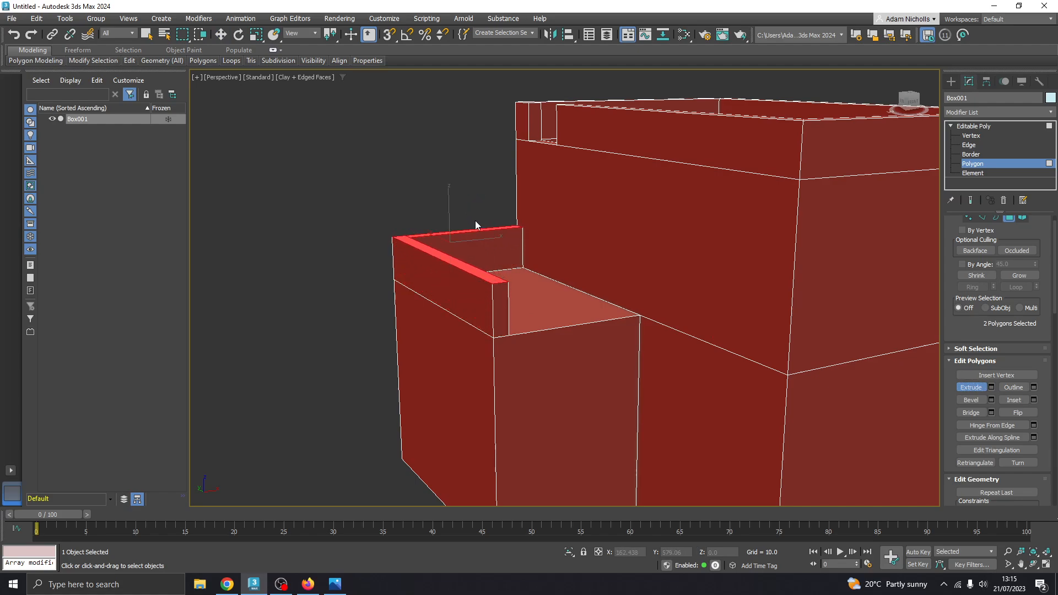
Compare the parapet height with the reference image and lower the parapet tops by about 3.8 along Z
{"action": "left_click", "coordinate": [335, 584]}
{"action": "left_click", "coordinate": [336, 584]}
{"action": "middle_click_drag", "start_coordinate": [522, 303], "coordinate": [507, 300], "text": "alt"}
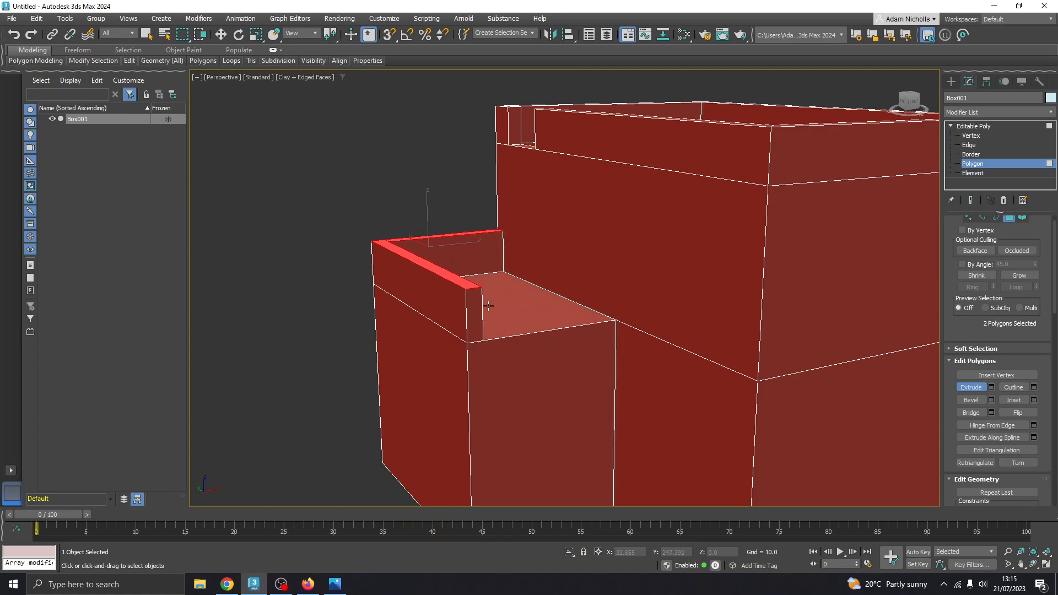
{"action": "right_click", "coordinate": [487, 306]}
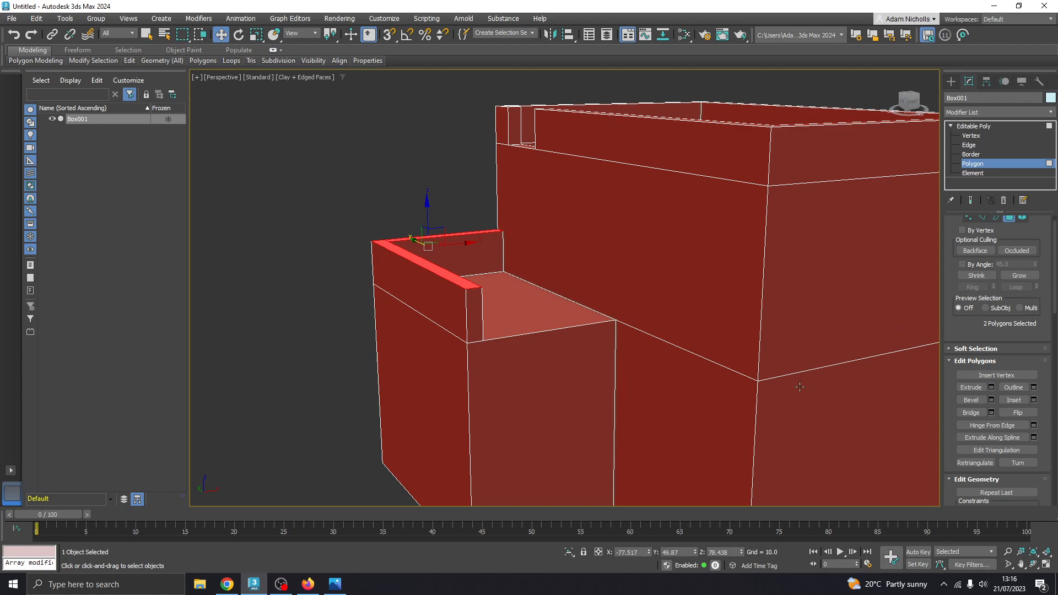
{"action": "middle_click_drag", "start_coordinate": [800, 387], "coordinate": [819, 387]}
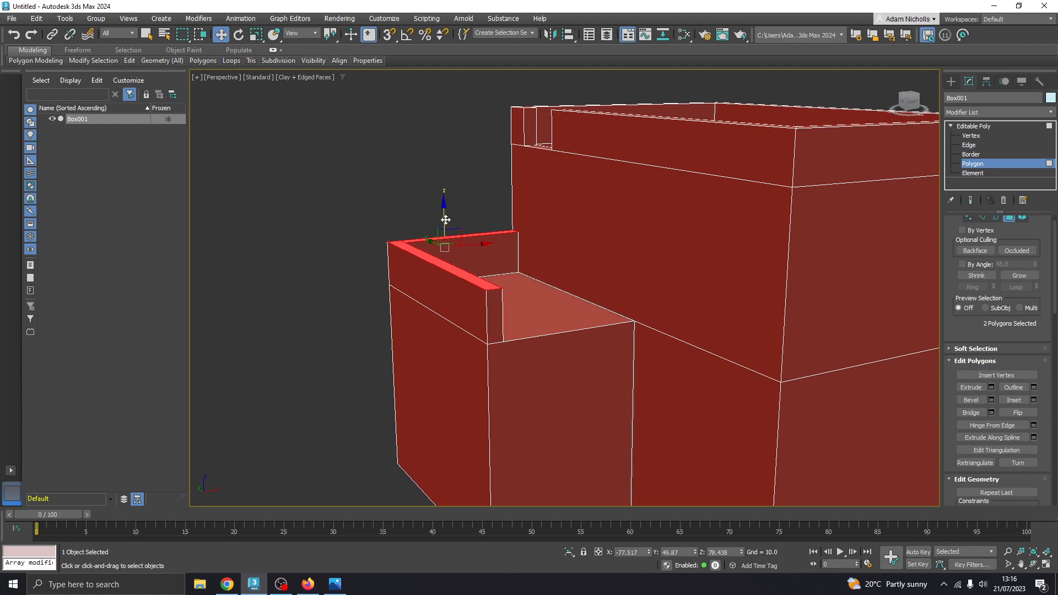
{"action": "left_click_drag", "start_coordinate": [445, 220], "coordinate": [452, 228]}
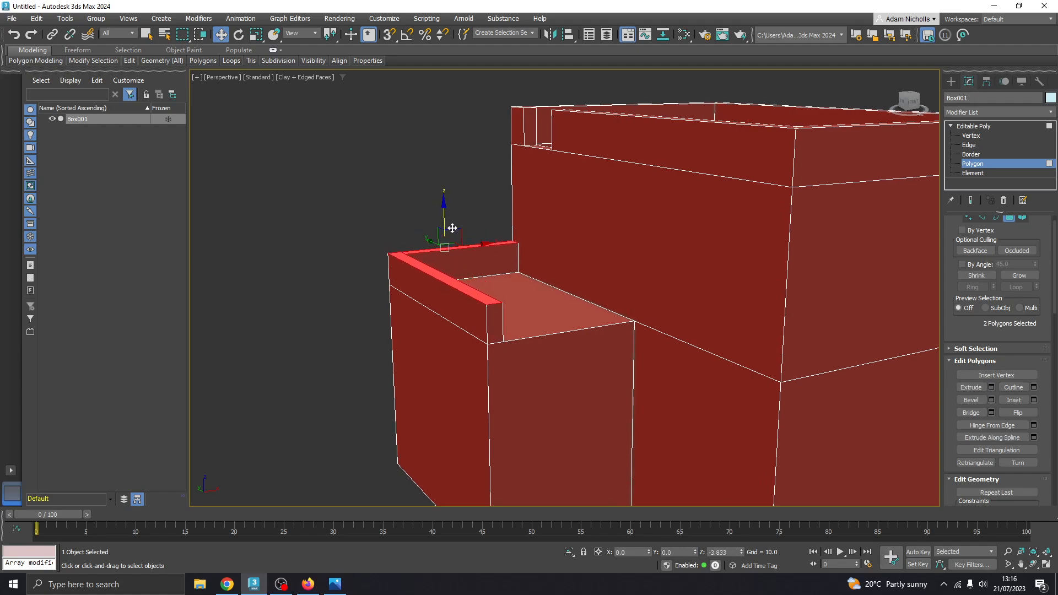
{"action": "left_click", "coordinate": [471, 203]}
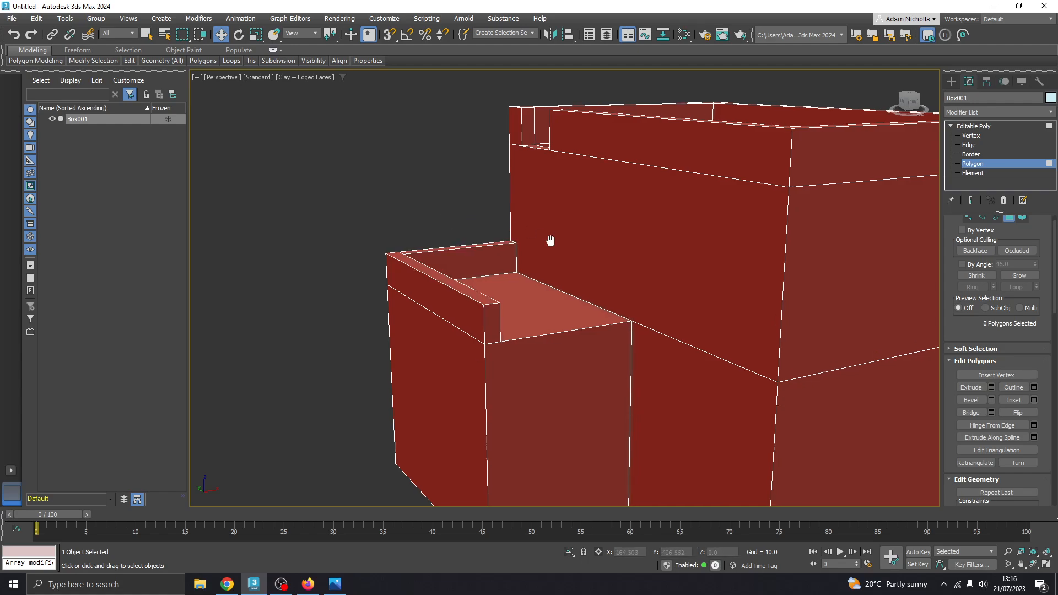
Examine the whole house and compare its blocks and terrace with the desert_houses_s1.jpg reference, including the staircase
{"action": "middle_click_drag", "start_coordinate": [551, 238], "coordinate": [489, 226]}
{"action": "scroll", "coordinate": [489, 226], "scroll_direction": "down", "scroll_amount": 8}
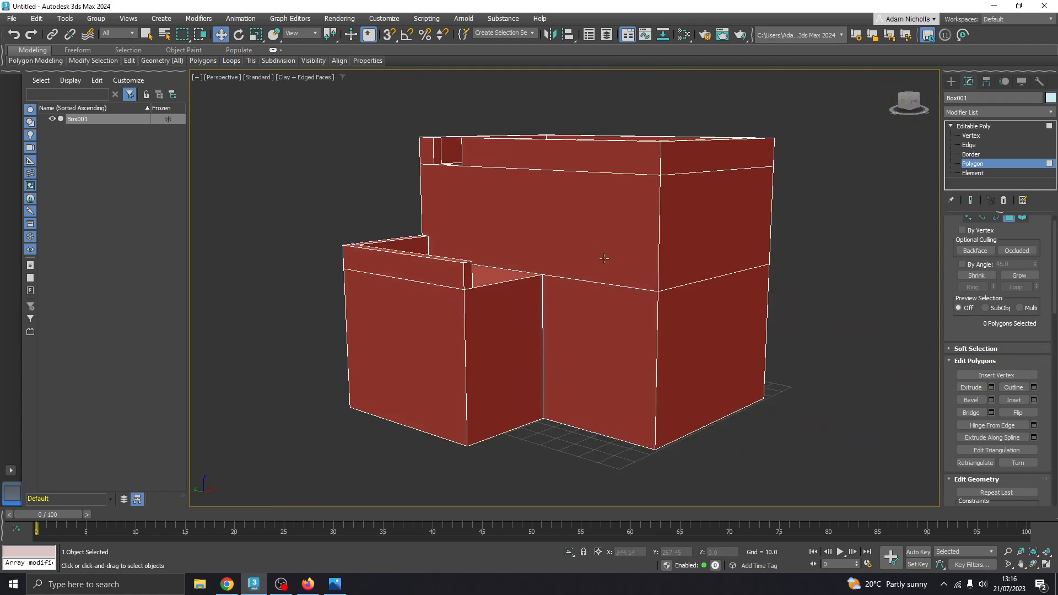
{"action": "mouse_move", "coordinate": [570, 273]}
{"action": "middle_mouse_down", "text": "alt"}
{"action": "mouse_move", "coordinate": [517, 281]}
{"action": "mouse_move", "coordinate": [617, 267]}
{"action": "mouse_move", "coordinate": [506, 283]}
{"action": "mouse_move", "coordinate": [573, 265]}
{"action": "middle_mouse_up", "text": "alt"}
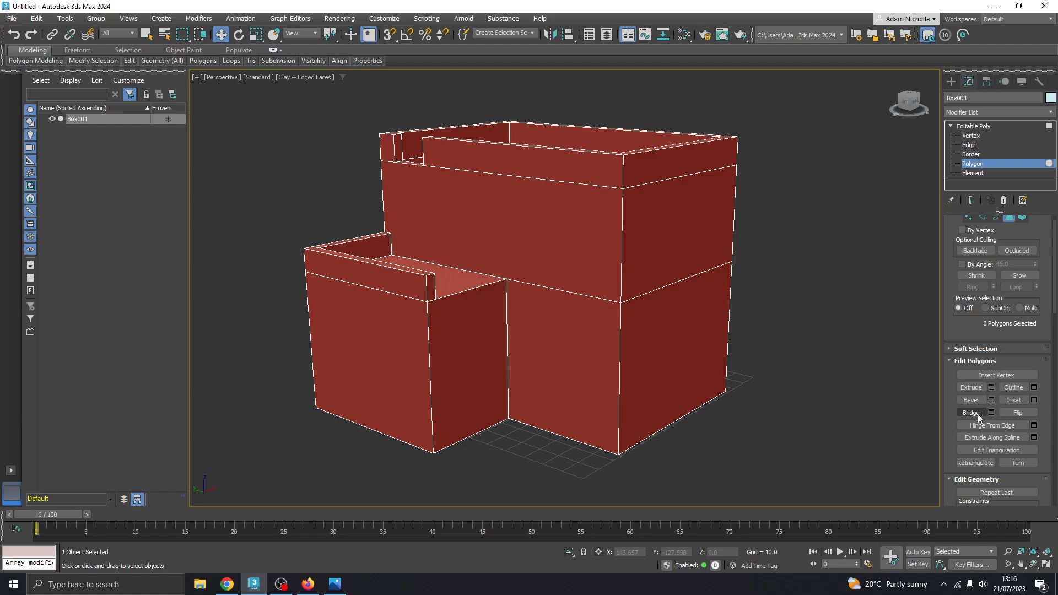
{"action": "middle_click_drag", "start_coordinate": [639, 351], "coordinate": [608, 338]}
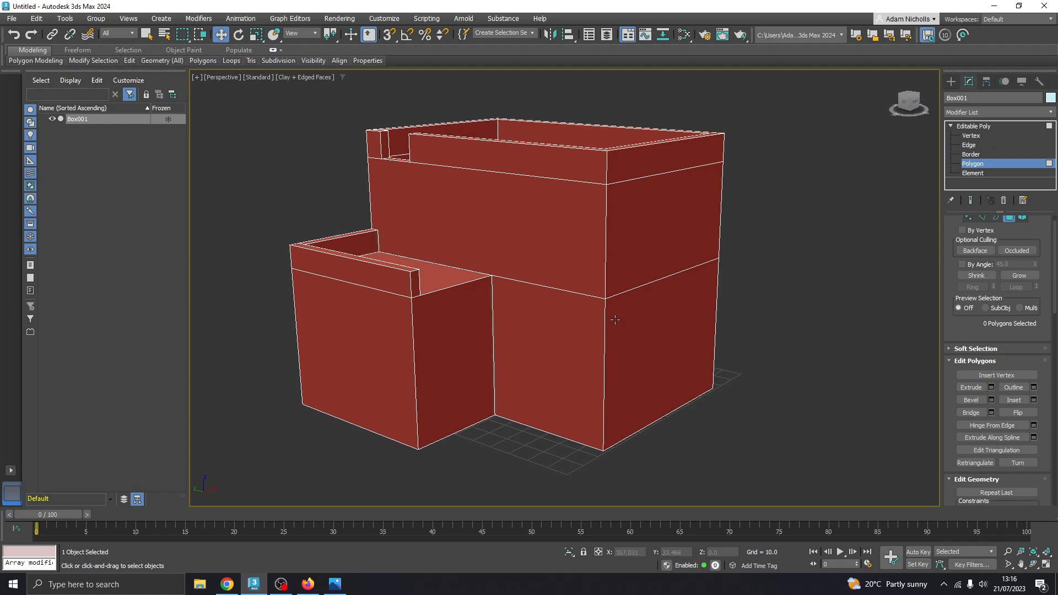
{"action": "left_click", "coordinate": [335, 585]}
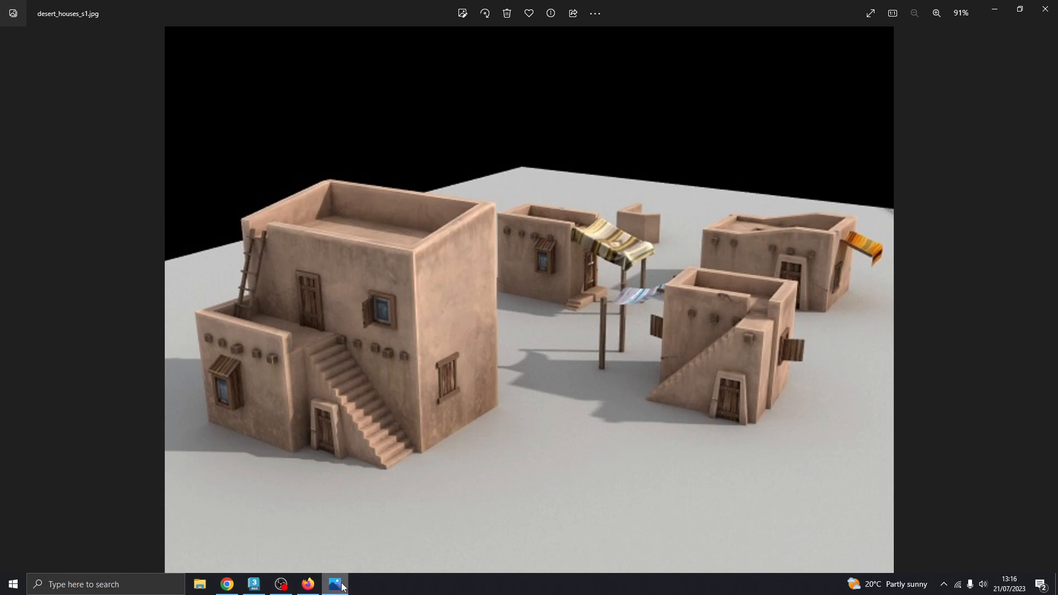
{"action": "mouse_move", "coordinate": [342, 585]}
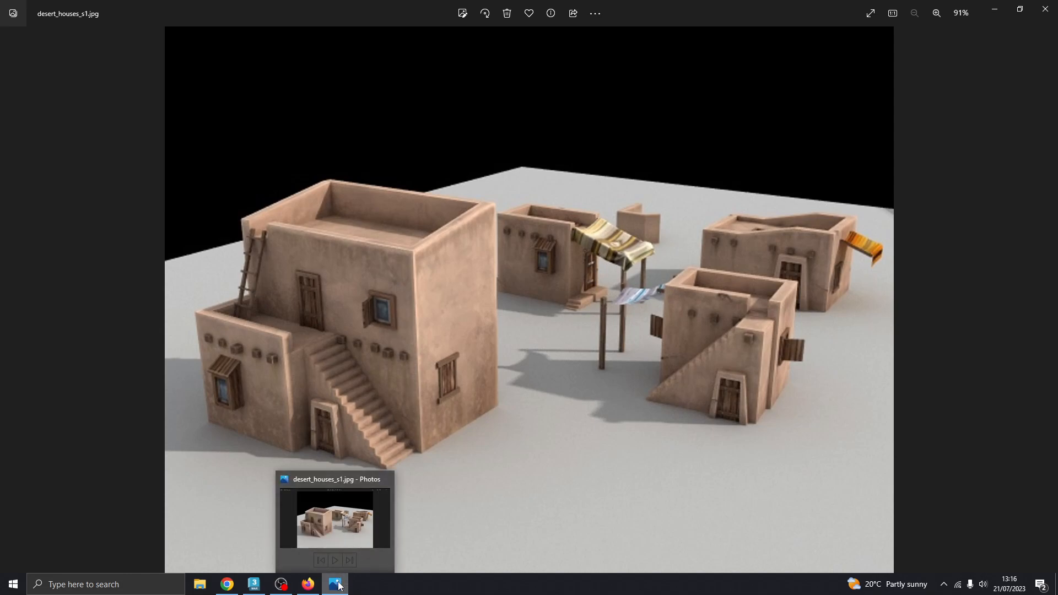
{"action": "left_click", "coordinate": [339, 586]}
{"action": "middle_click_drag", "start_coordinate": [502, 335], "coordinate": [472, 335]}
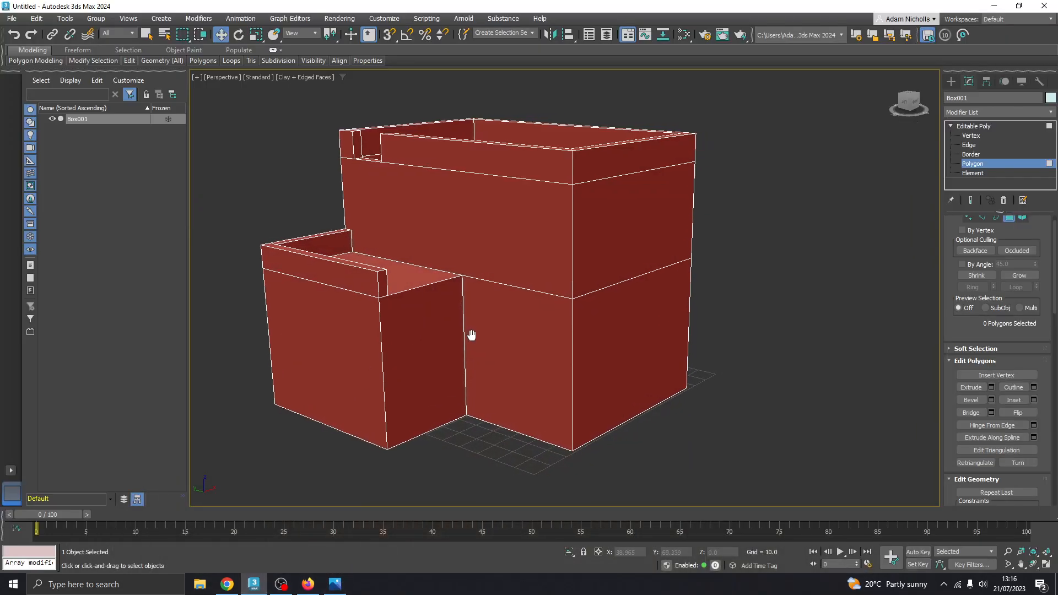
{"action": "middle_click_drag", "start_coordinate": [413, 378], "coordinate": [406, 292]}
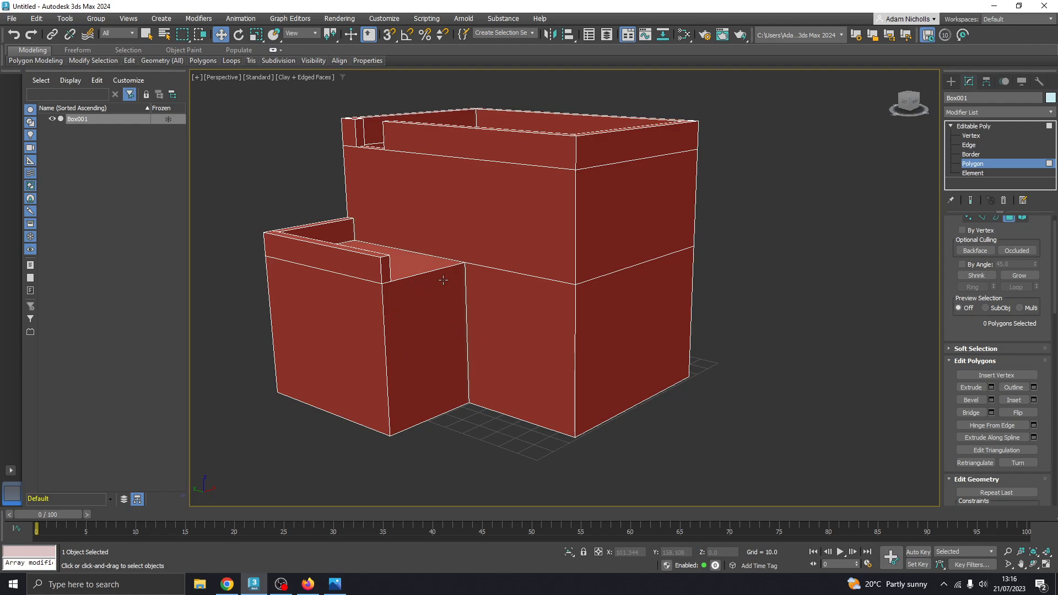
{"action": "left_click", "coordinate": [974, 128]}
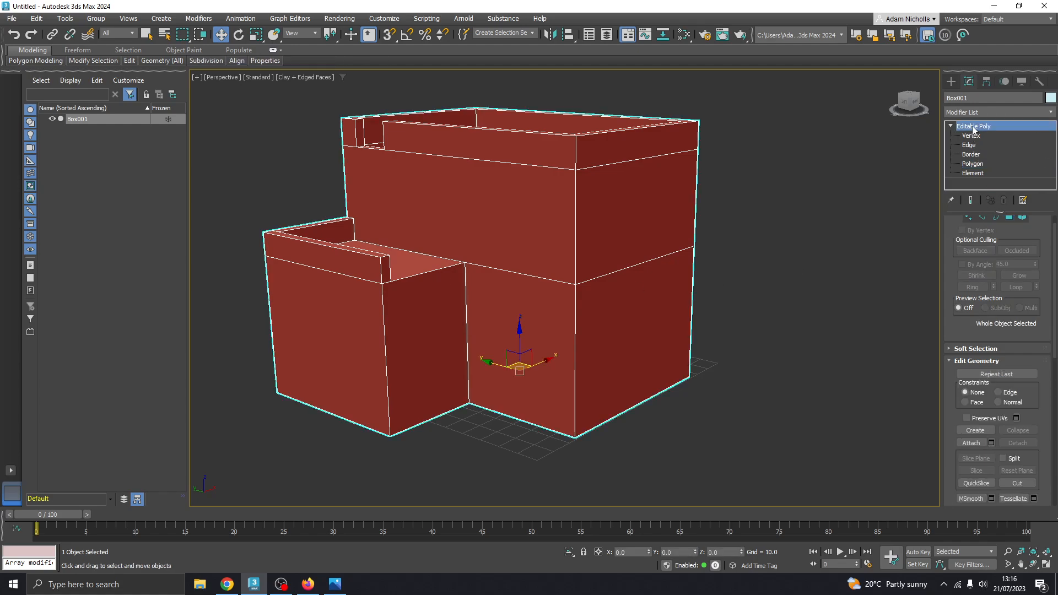
{"action": "left_click", "coordinate": [760, 329]}
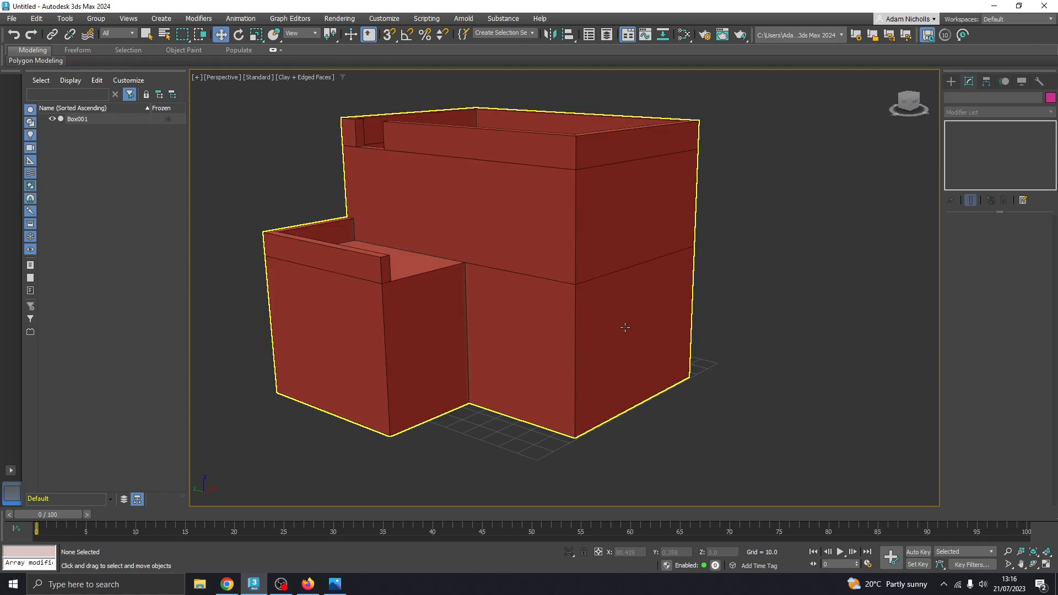
{"action": "middle_click_drag", "start_coordinate": [627, 327], "coordinate": [637, 330]}
{"action": "left_click", "coordinate": [591, 328]}
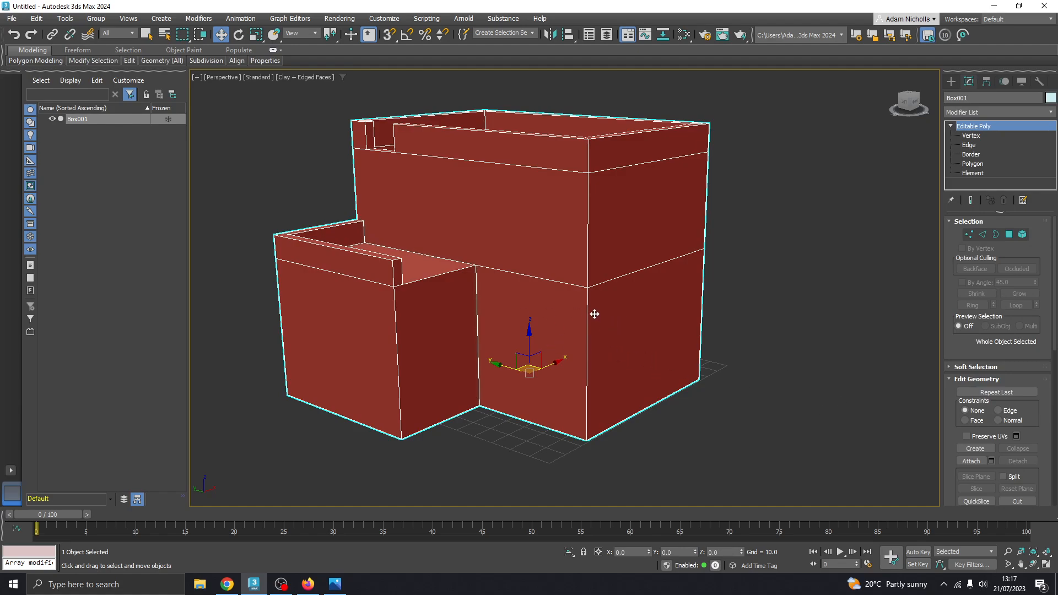
{"action": "left_click", "coordinate": [973, 164]}
{"action": "left_click", "coordinate": [645, 325]}
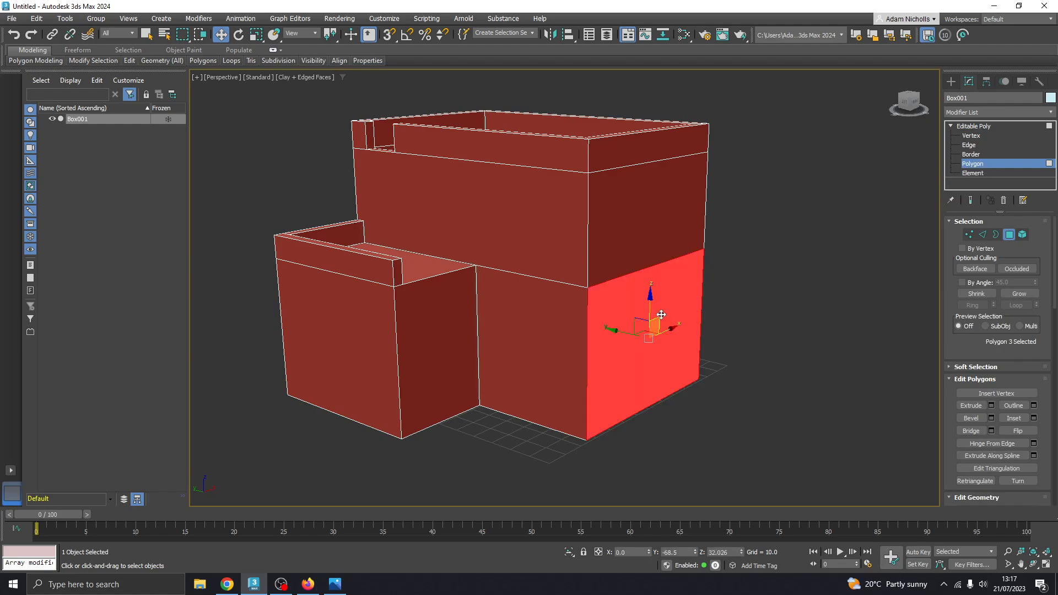
{"action": "left_click", "coordinate": [640, 244]}
{"action": "left_click", "coordinate": [636, 336]}
{"action": "left_click", "coordinate": [969, 145]}
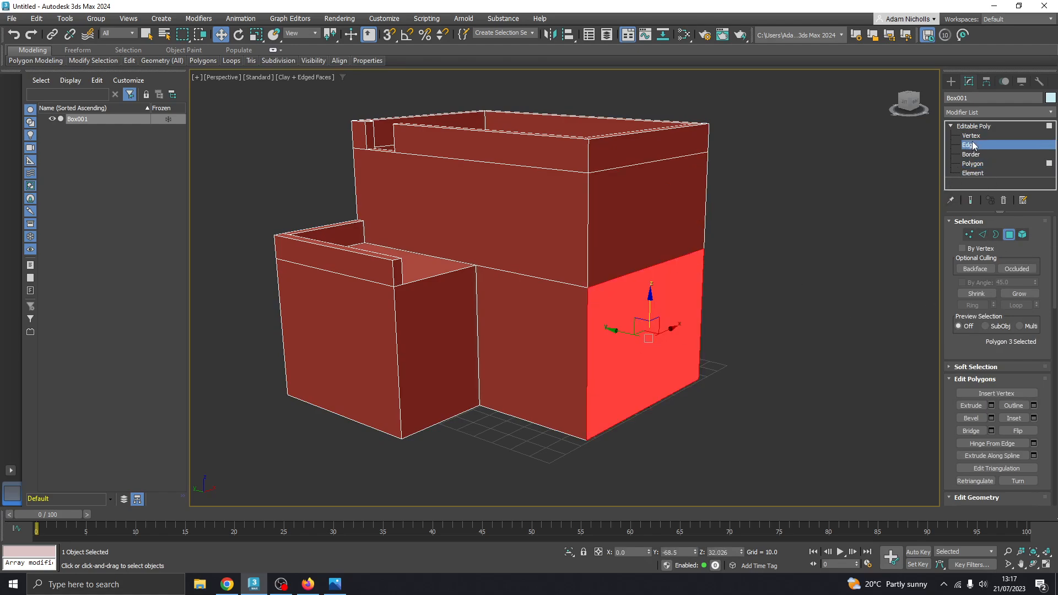
{"action": "left_click", "coordinate": [796, 308]}
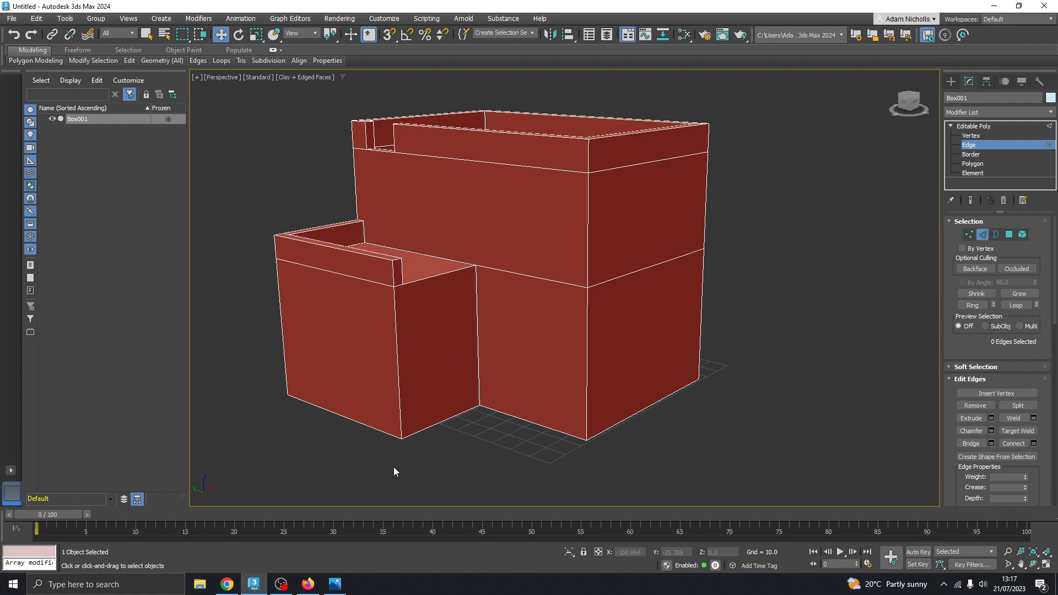
{"action": "left_click", "coordinate": [548, 169]}
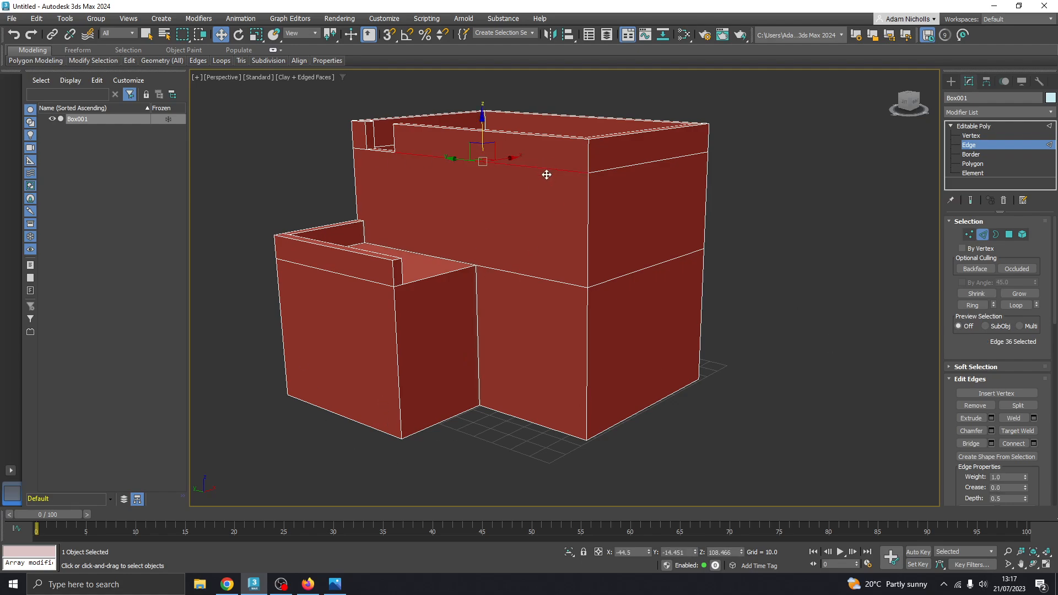
{"action": "left_click", "coordinate": [869, 247]}
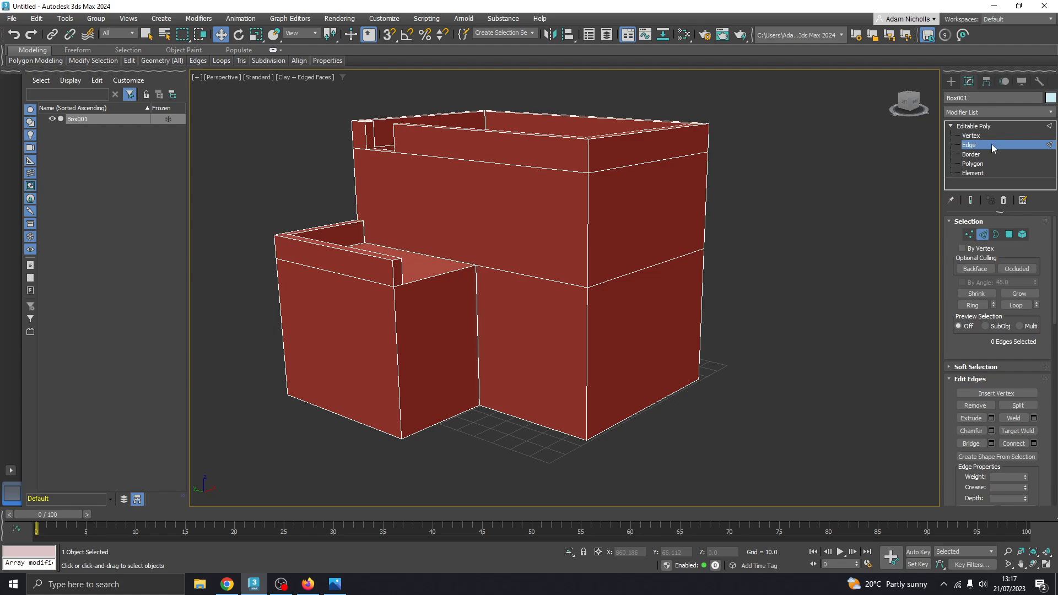
Leave edge editing on the house, deselect it, and switch the geometry creation category to Stairs
{"action": "left_click", "coordinate": [971, 127]}
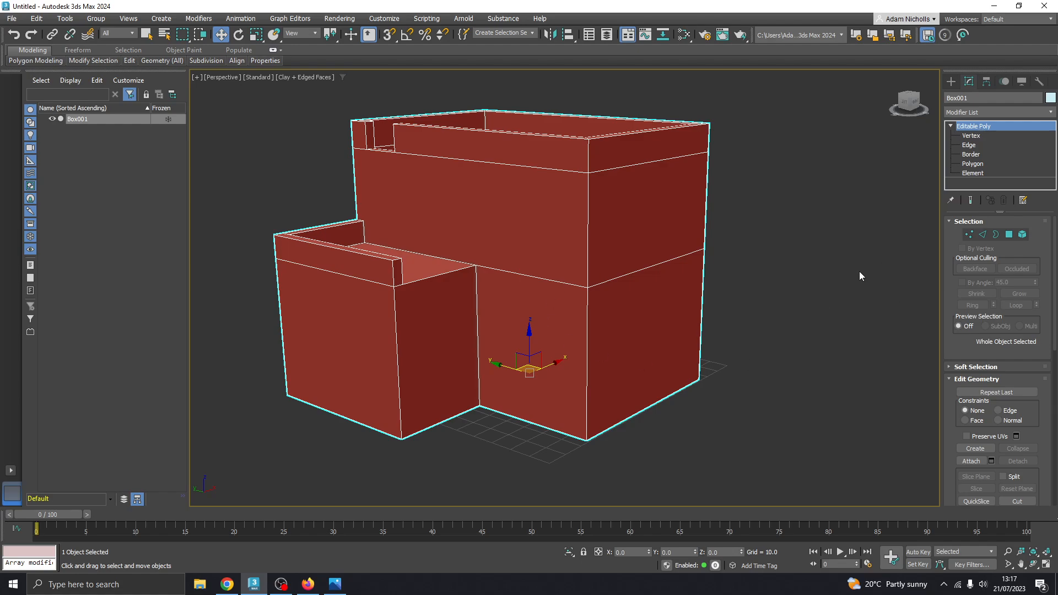
{"action": "left_click", "coordinate": [843, 292]}
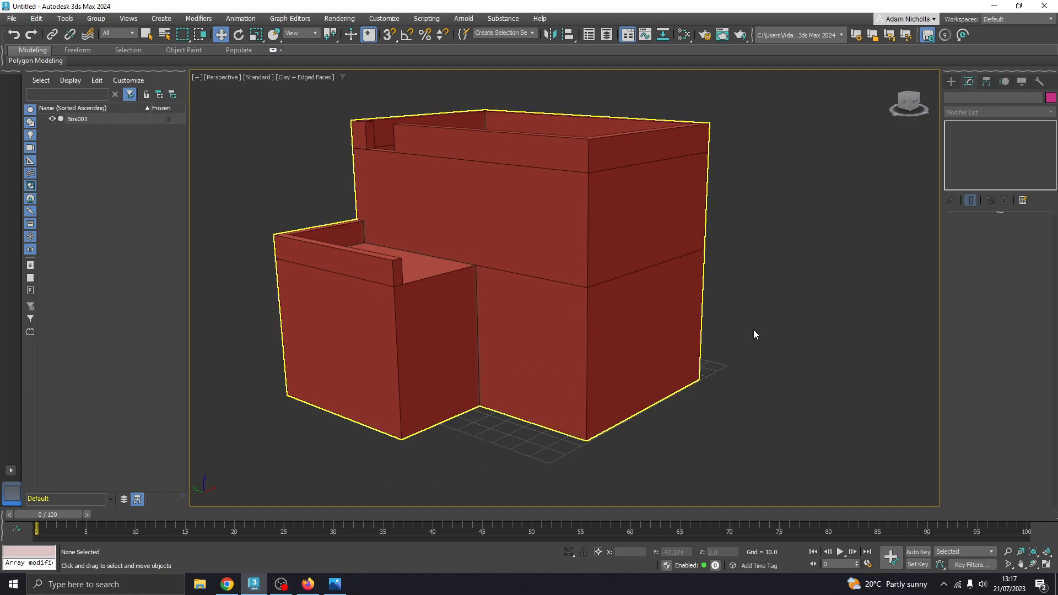
{"action": "left_click", "coordinate": [952, 83]}
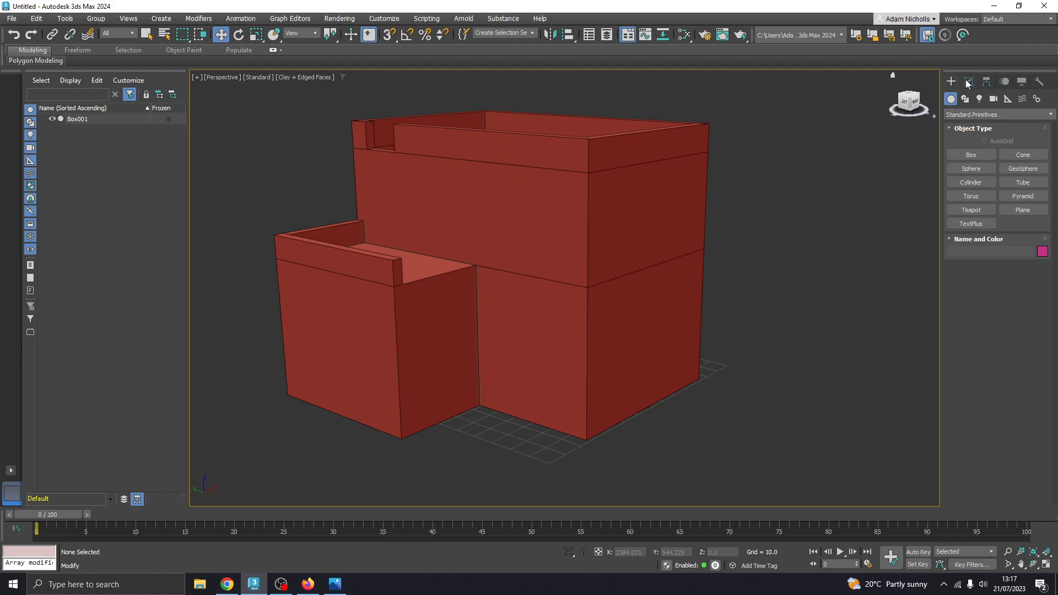
{"action": "left_click", "coordinate": [961, 114]}
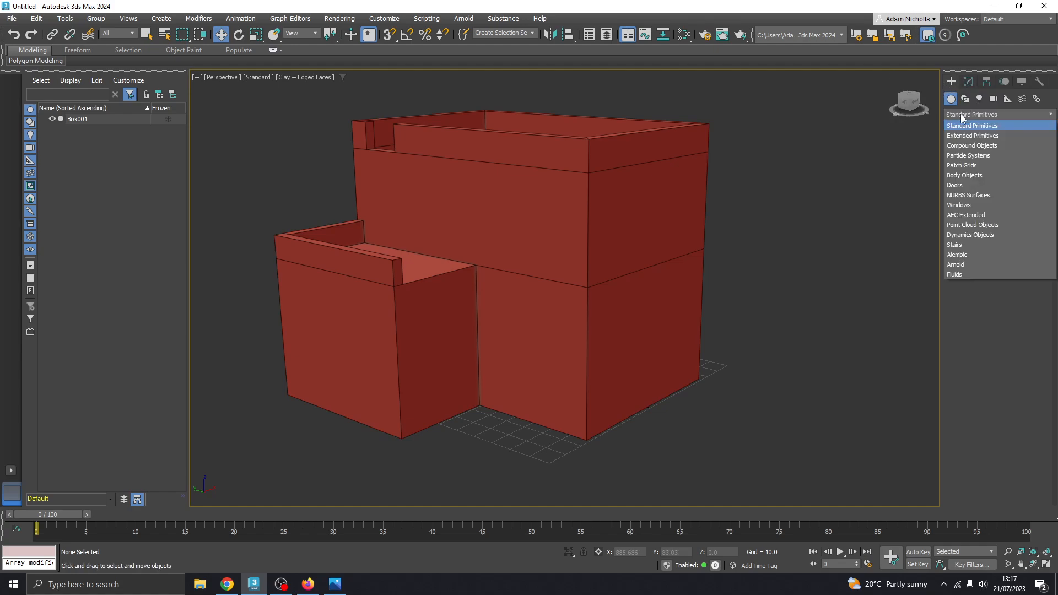
{"action": "left_click", "coordinate": [961, 114]}
{"action": "left_click", "coordinate": [958, 115]}
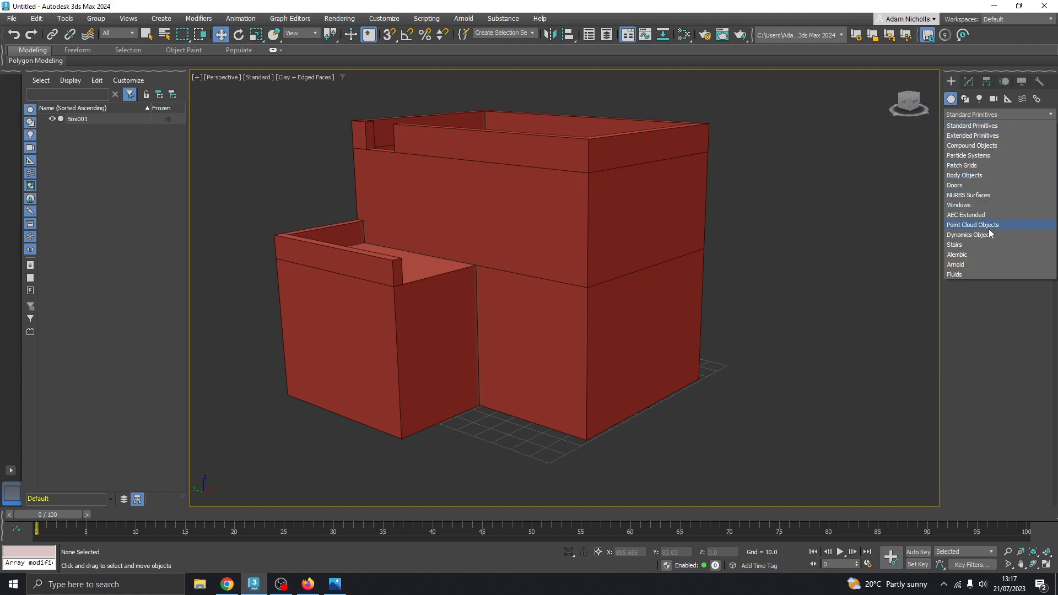
{"action": "left_click", "coordinate": [959, 246]}
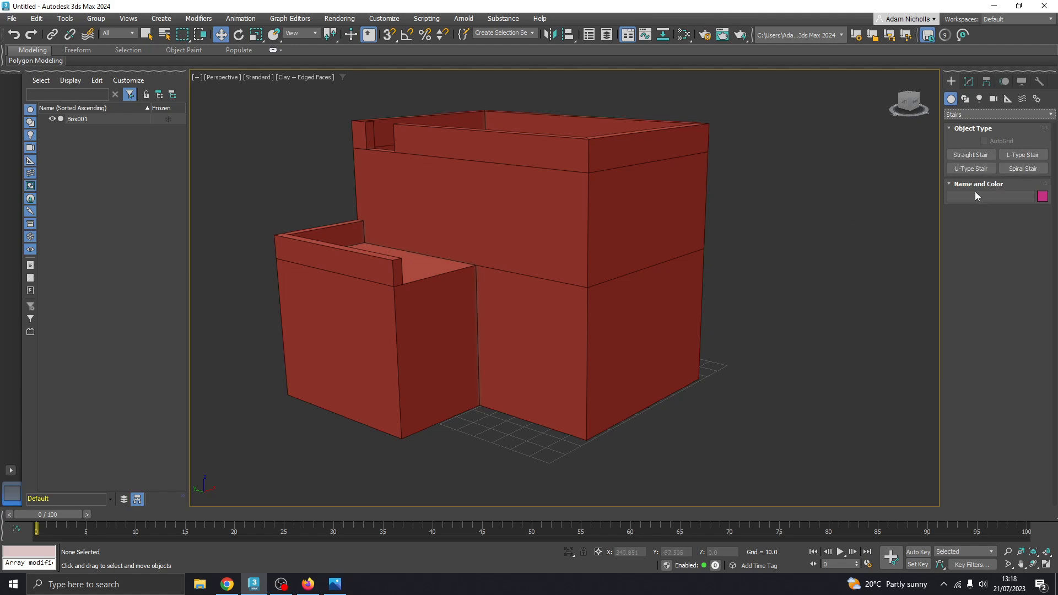
Draw a straight stair in front of the house beside the terrace block, about 112.9 long, 18.1 wide and 65 high overall
{"action": "left_click", "coordinate": [970, 155]}
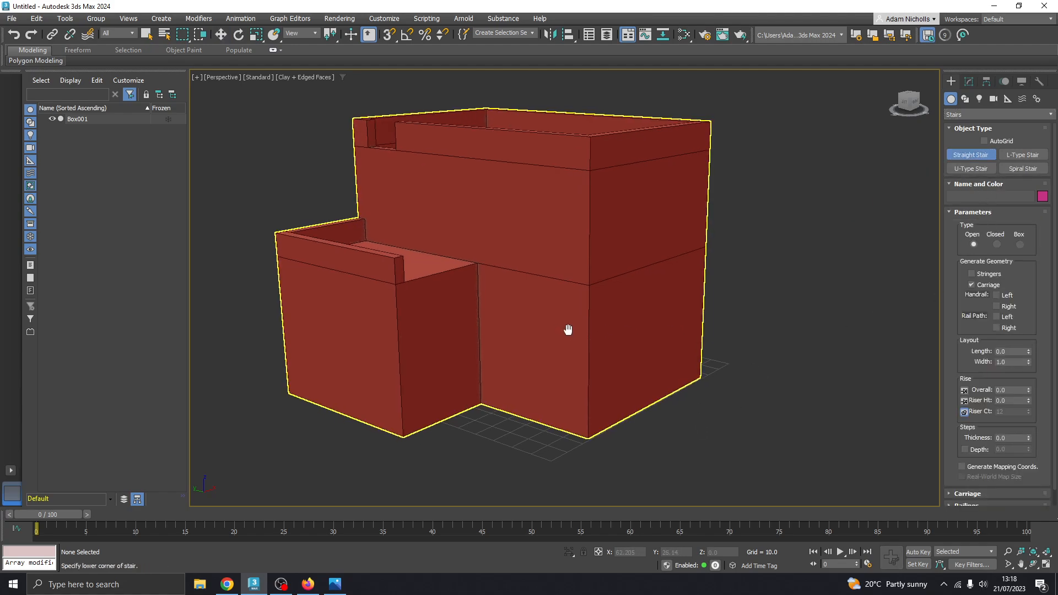
{"action": "middle_click_drag", "start_coordinate": [569, 329], "coordinate": [528, 257]}
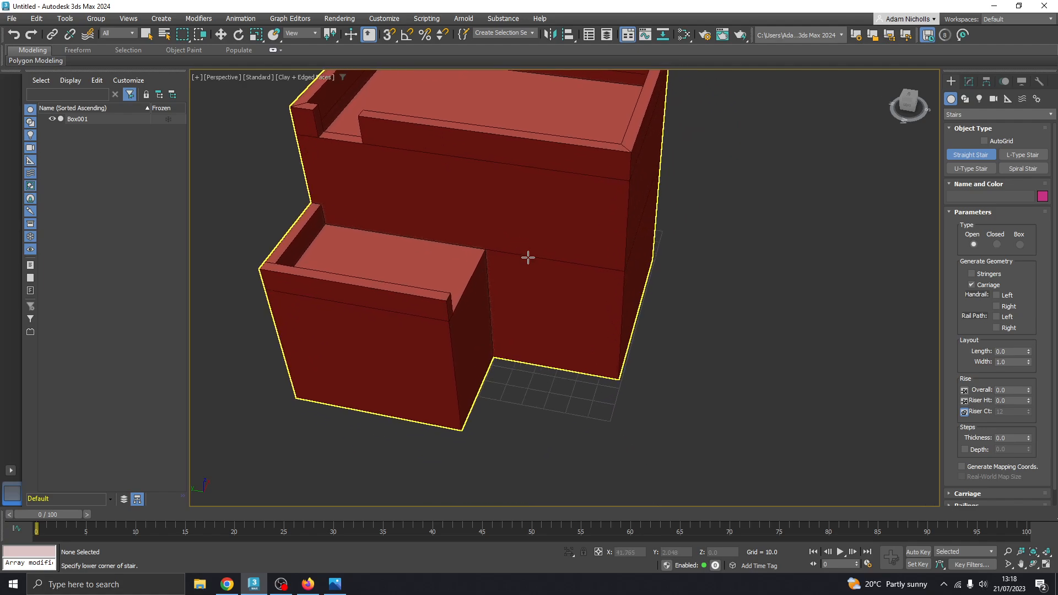
{"action": "middle_click_drag", "start_coordinate": [647, 374], "coordinate": [619, 338], "text": "alt"}
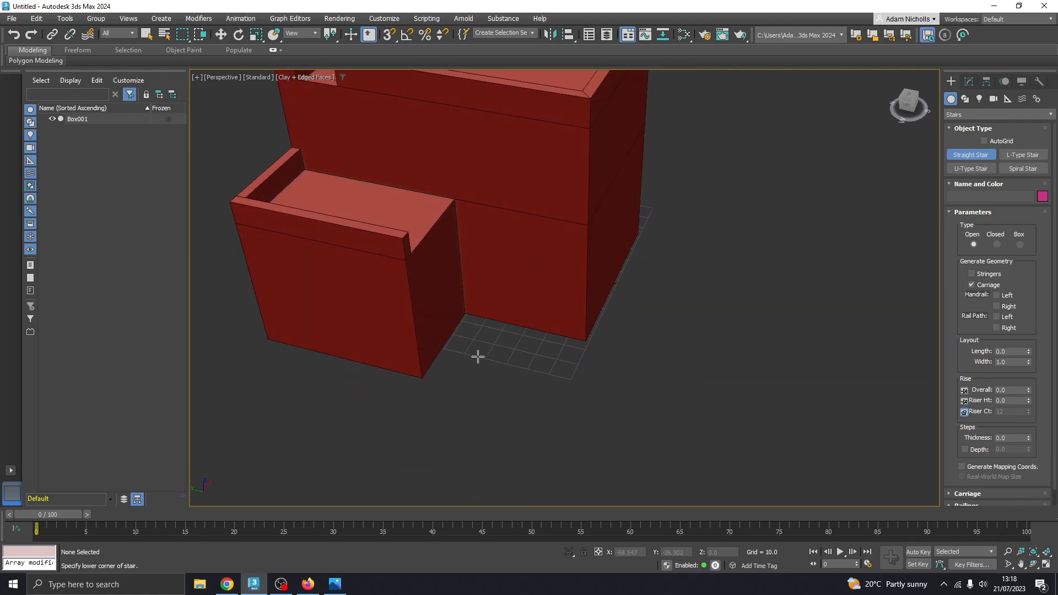
{"action": "left_click_drag", "start_coordinate": [495, 353], "coordinate": [726, 406]}
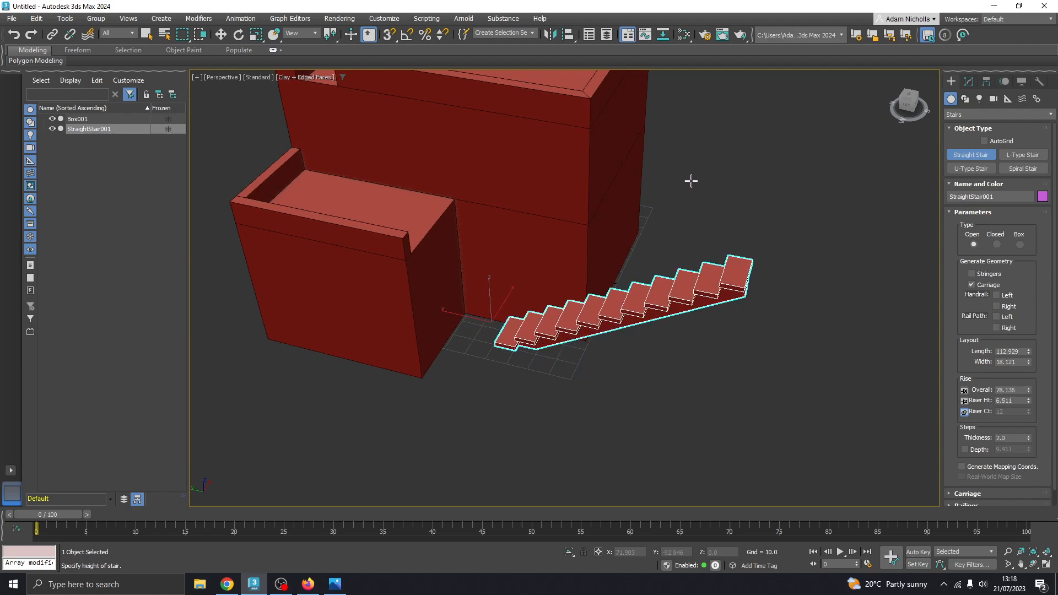
{"action": "left_click", "coordinate": [701, 224]}
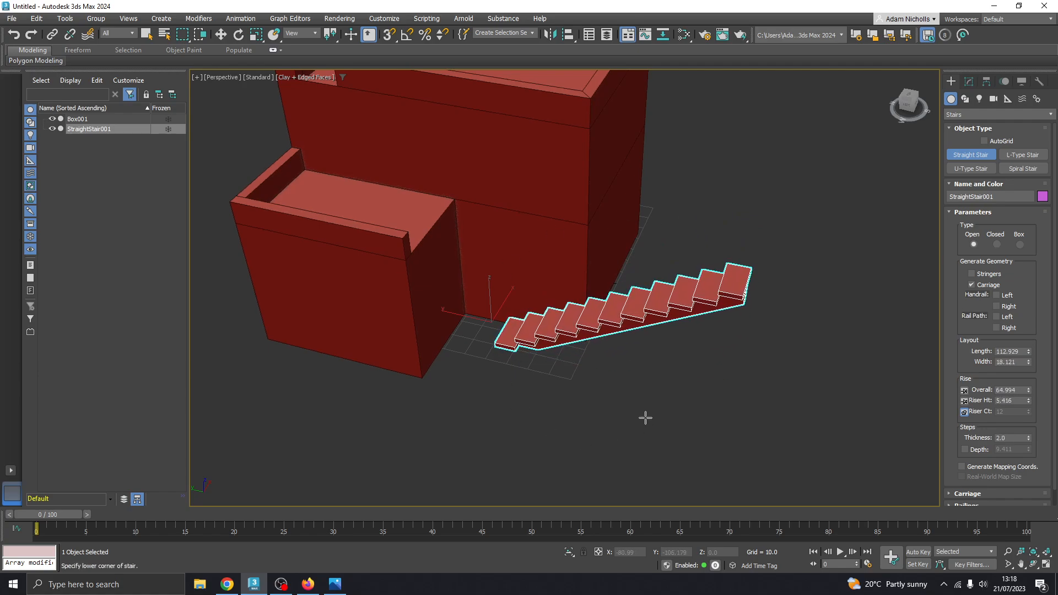
Turn on angle snapping and rotate the staircase 180 degrees about Z so it climbs toward the terrace
{"action": "middle_click_drag", "start_coordinate": [645, 418], "coordinate": [815, 309], "text": "alt"}
{"action": "middle_click_drag", "start_coordinate": [609, 342], "coordinate": [599, 365], "text": "alt"}
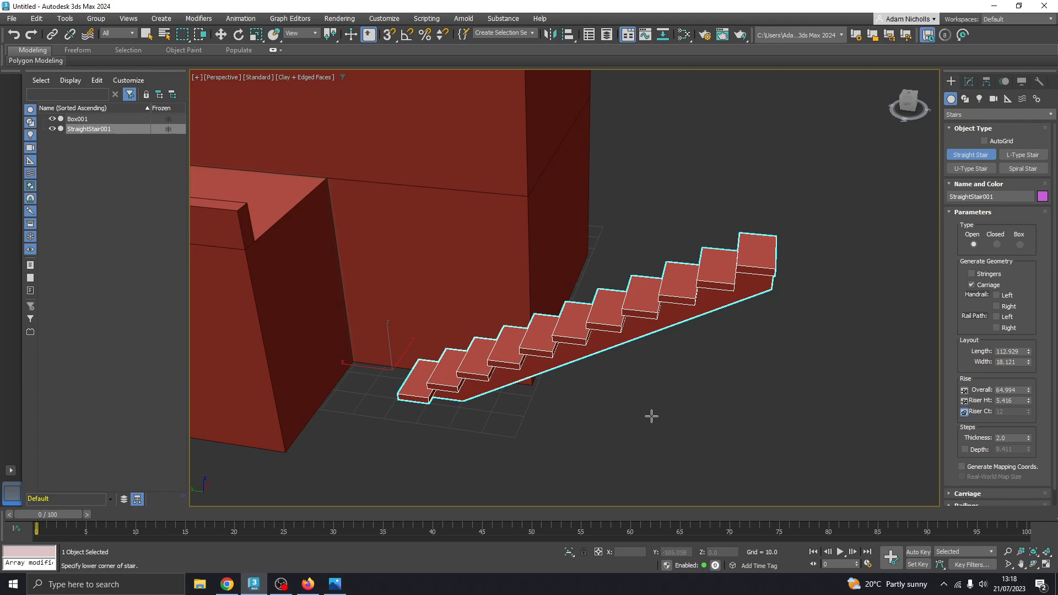
{"action": "middle_click_drag", "start_coordinate": [643, 385], "coordinate": [619, 373], "text": "alt"}
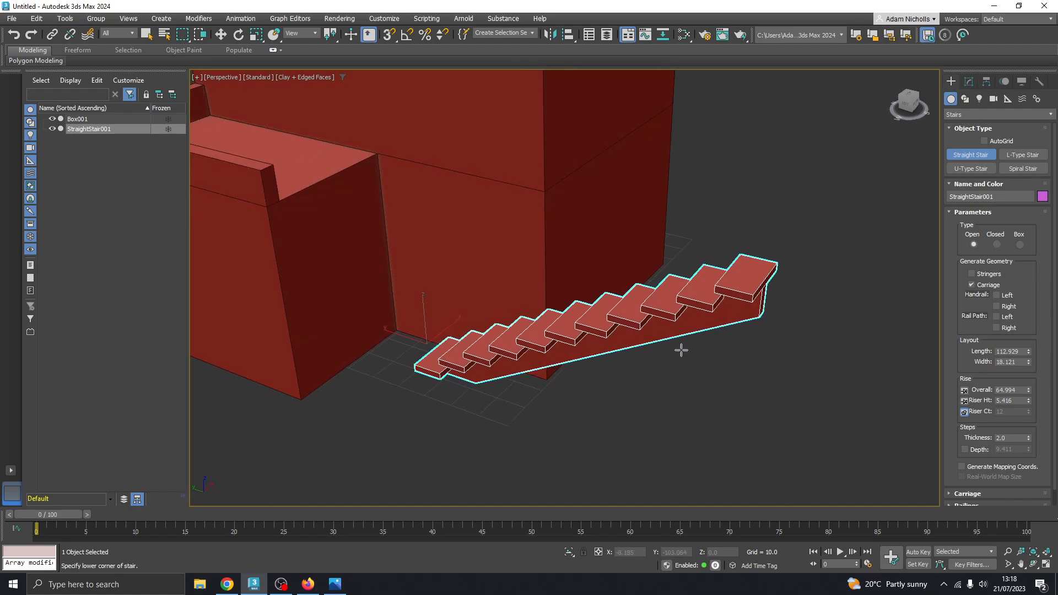
{"action": "middle_click_drag", "start_coordinate": [622, 317], "coordinate": [628, 324]}
{"action": "middle_click_drag", "start_coordinate": [578, 367], "coordinate": [592, 371]}
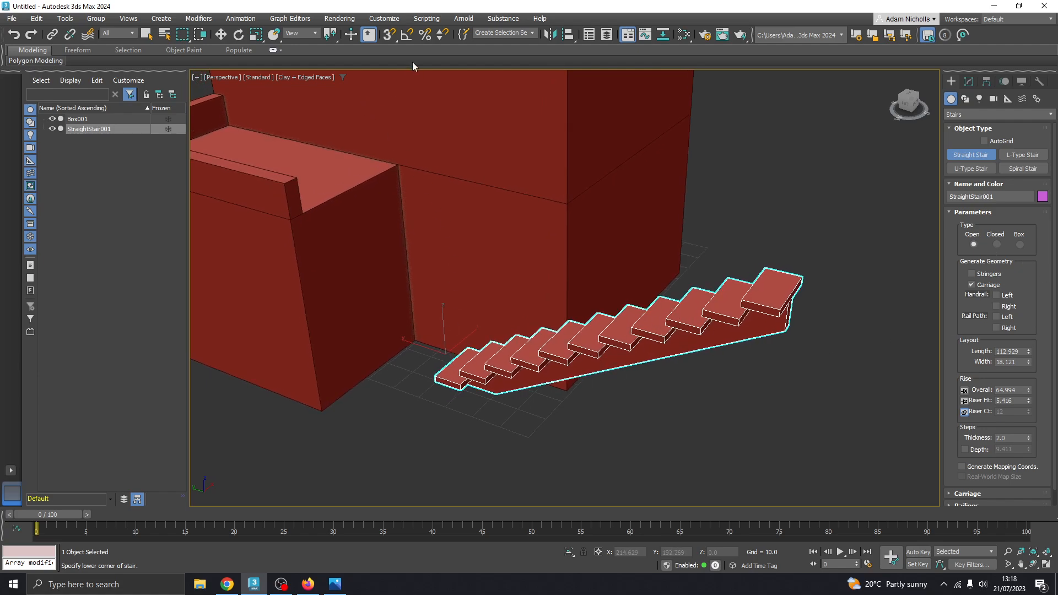
{"action": "left_click", "coordinate": [239, 37]}
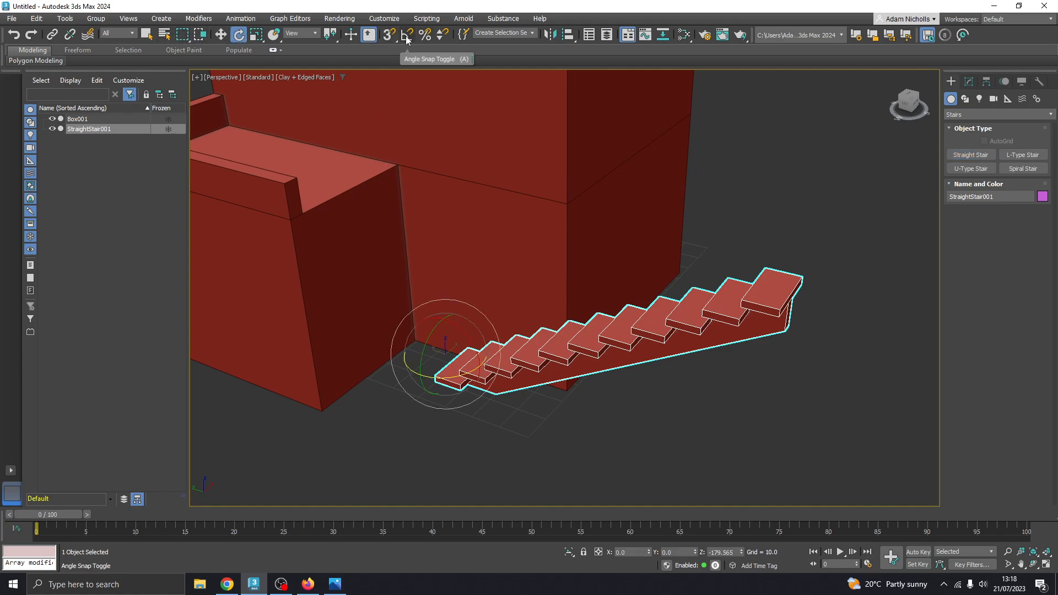
{"action": "left_click", "coordinate": [407, 37]}
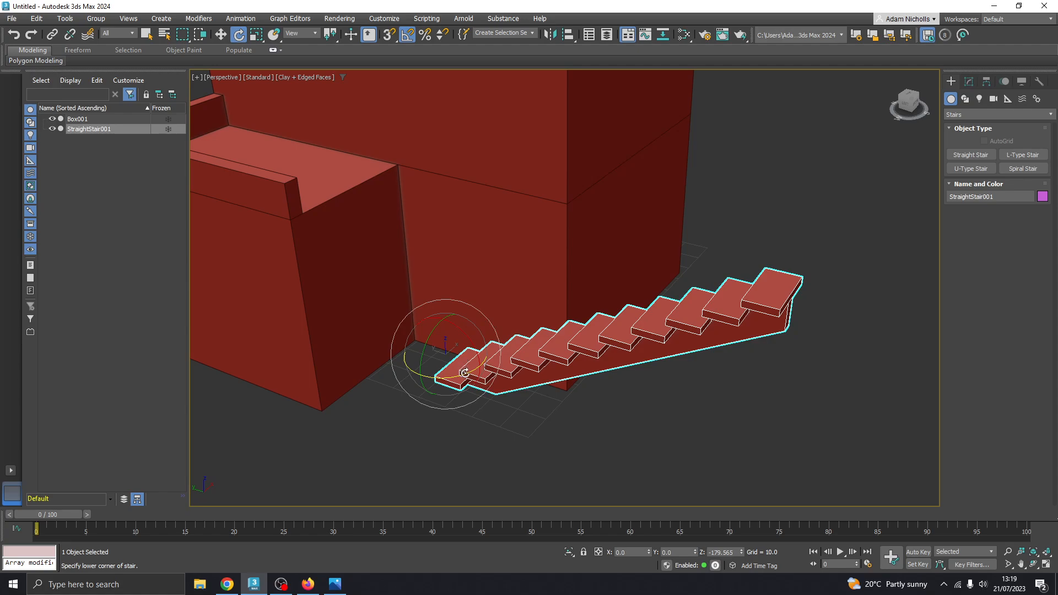
{"action": "left_click_drag", "start_coordinate": [465, 374], "coordinate": [350, 366]}
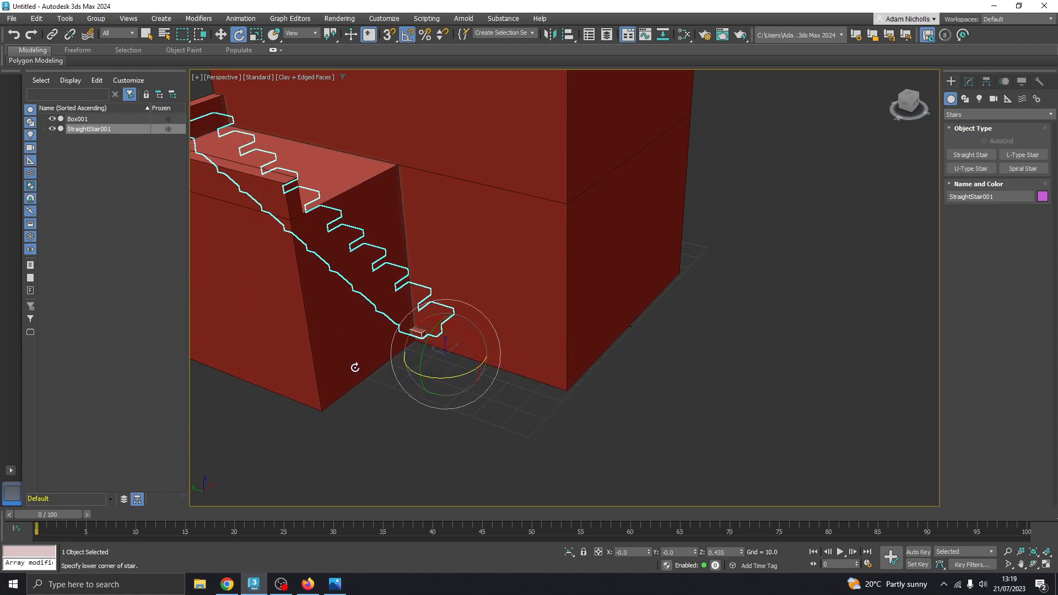
Move the staircase out of the terrace block to about X -66.5, Y -125.9, alongside the front wall
{"action": "key", "text": "w"}
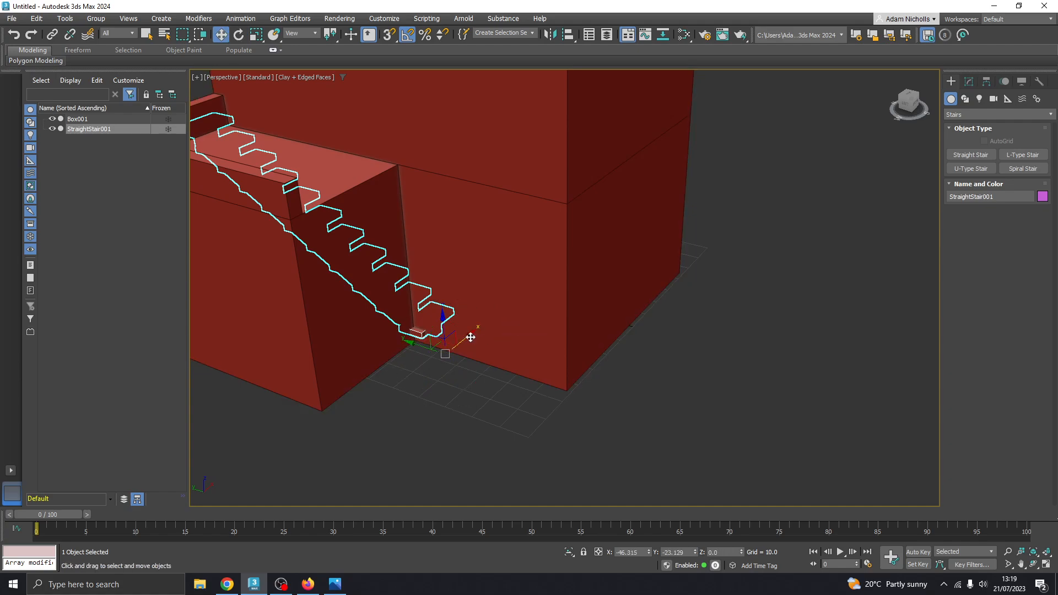
{"action": "left_click_drag", "start_coordinate": [470, 333], "coordinate": [659, 378]}
{"action": "middle_click_drag", "start_coordinate": [659, 378], "coordinate": [632, 349]}
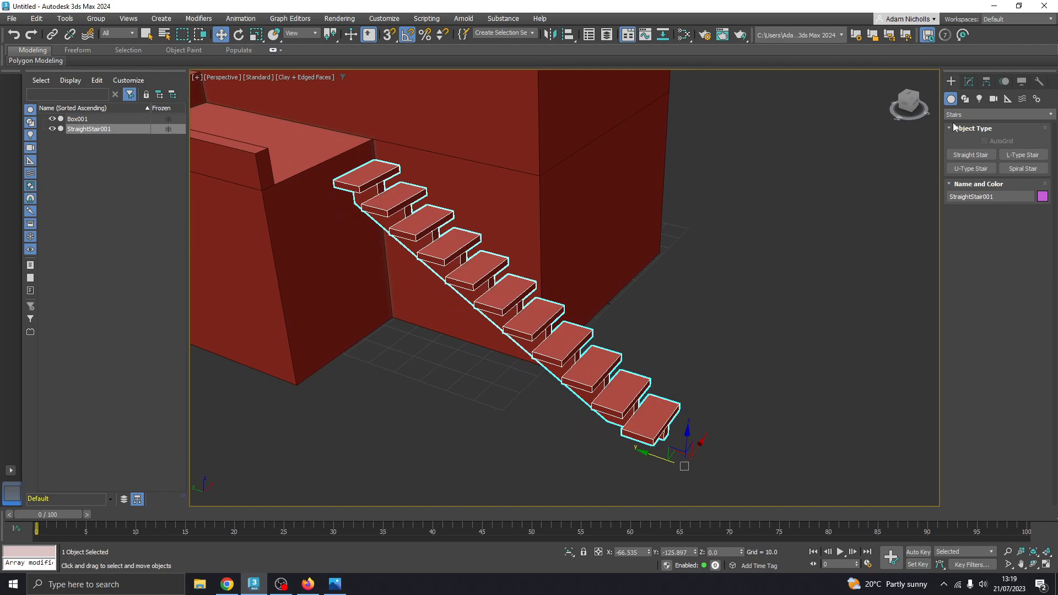
Set the staircase's type to Box after trying Closed, compare it with the reference image, and try stringers before switching them off
{"action": "left_click", "coordinate": [969, 82]}
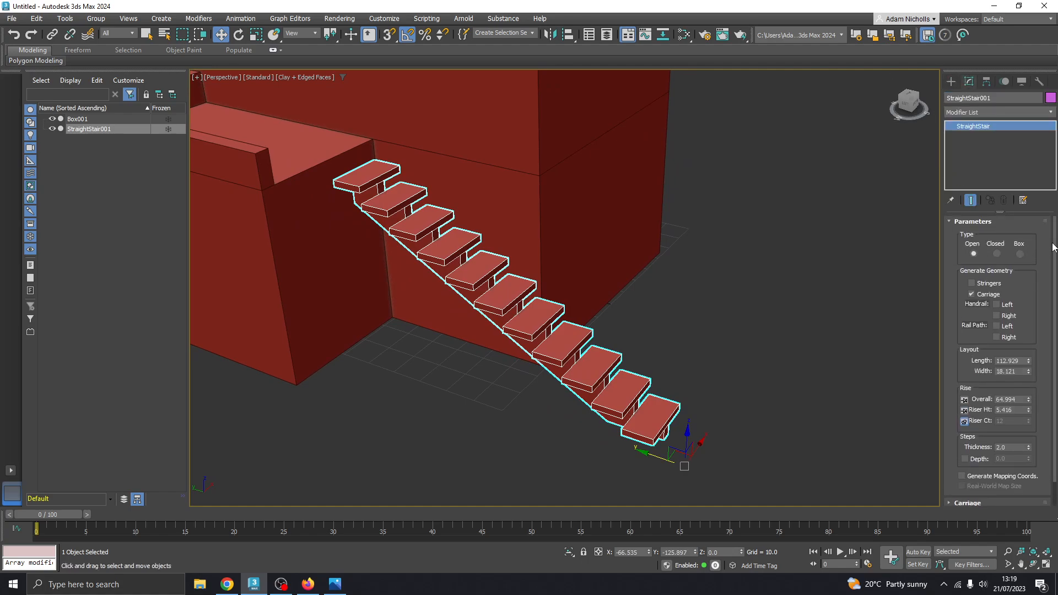
{"action": "left_click", "coordinate": [996, 255]}
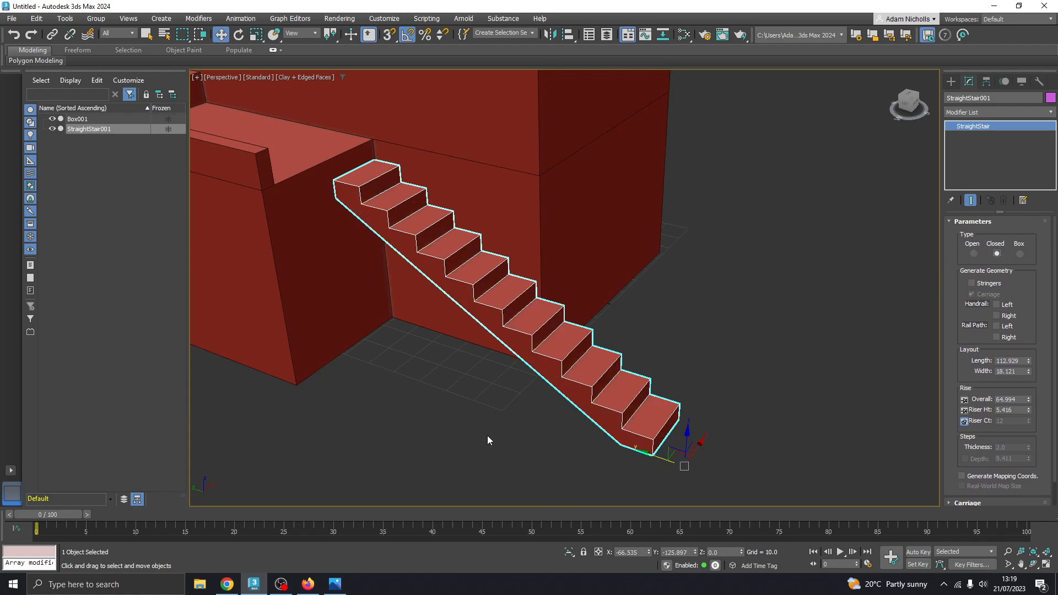
{"action": "left_click", "coordinate": [1020, 254]}
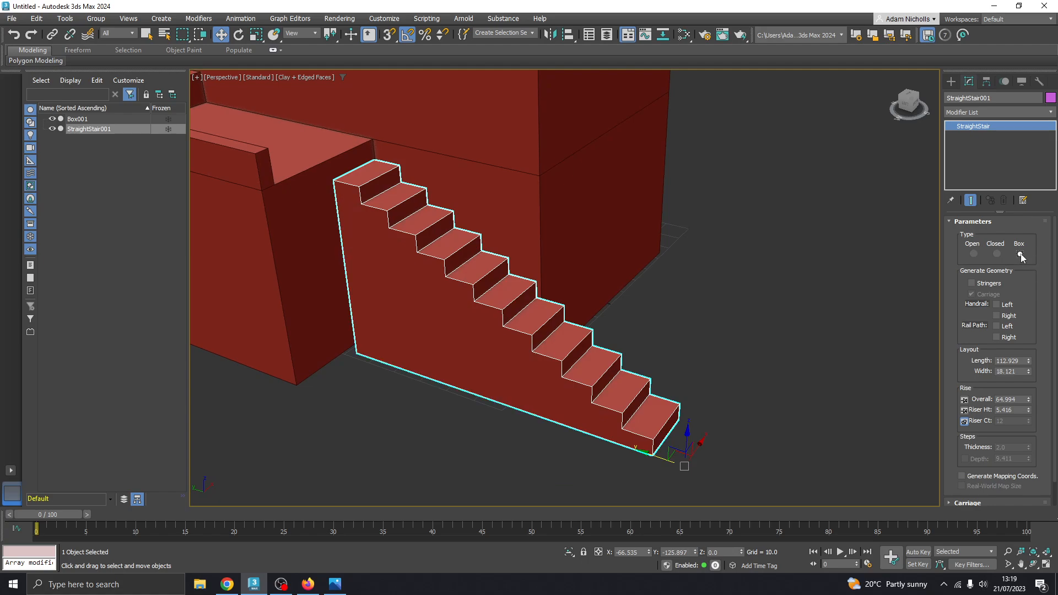
{"action": "left_click", "coordinate": [332, 582]}
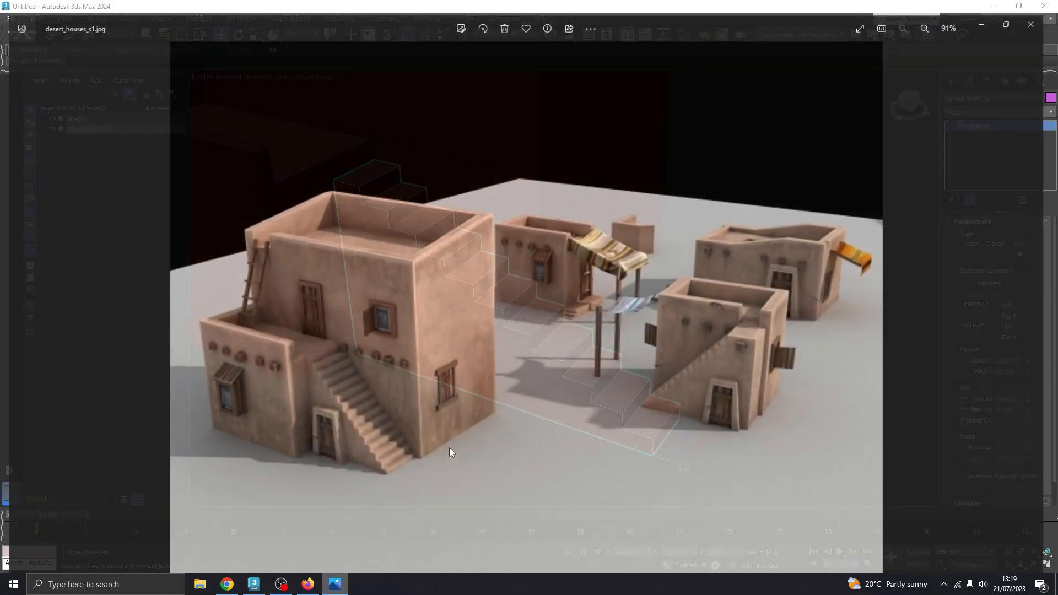
{"action": "left_click", "coordinate": [347, 582]}
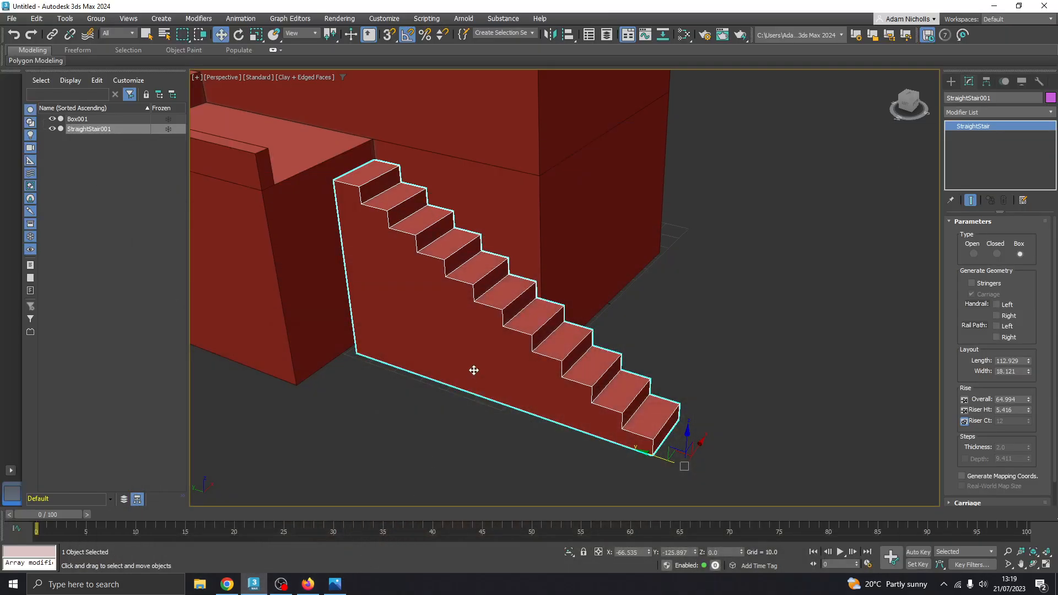
{"action": "middle_click_drag", "start_coordinate": [494, 337], "coordinate": [505, 341]}
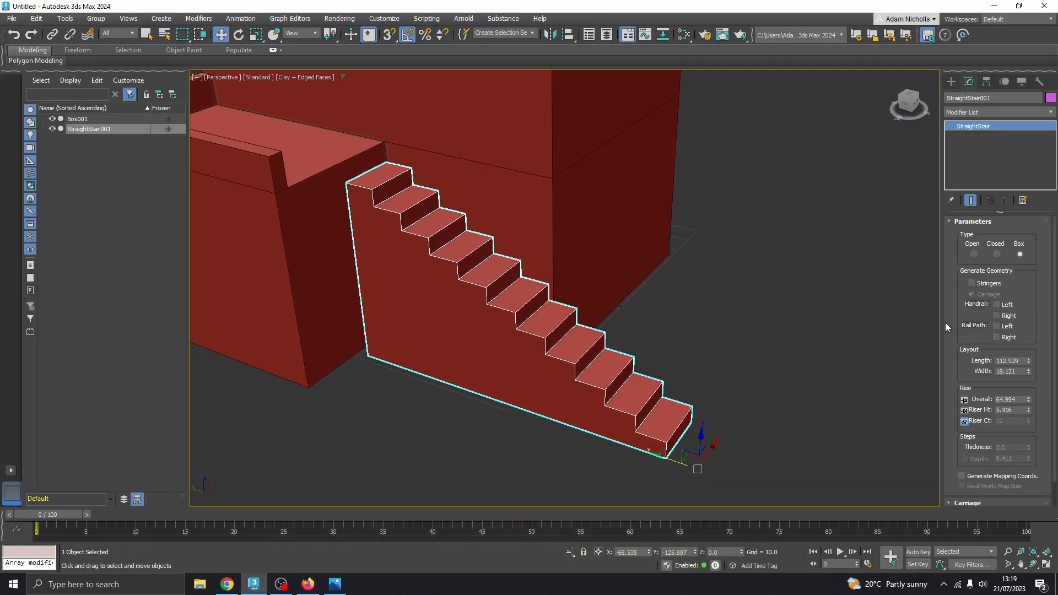
{"action": "left_click", "coordinate": [982, 284]}
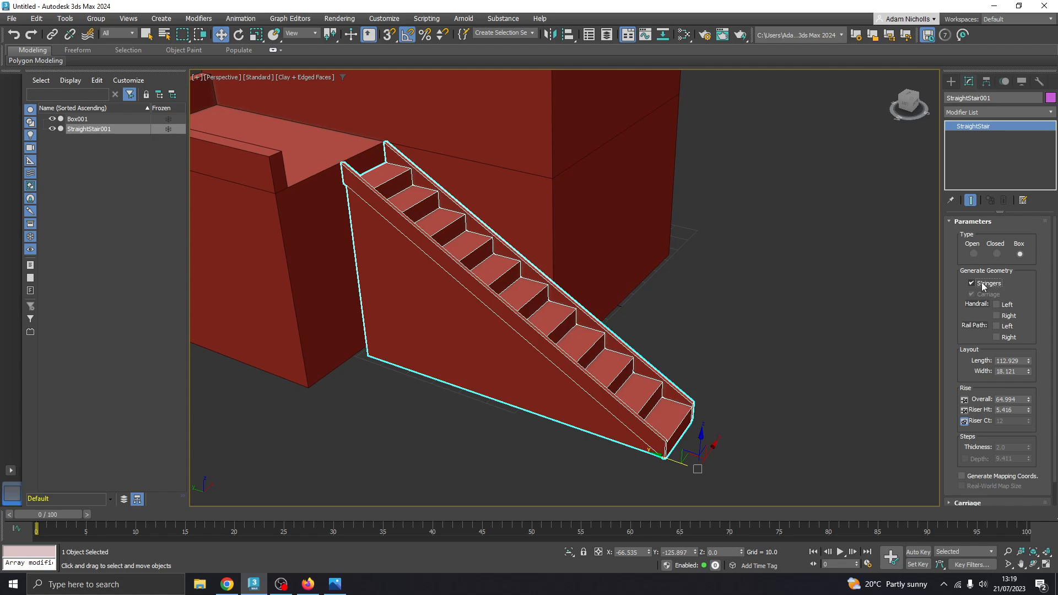
{"action": "left_click", "coordinate": [982, 285]}
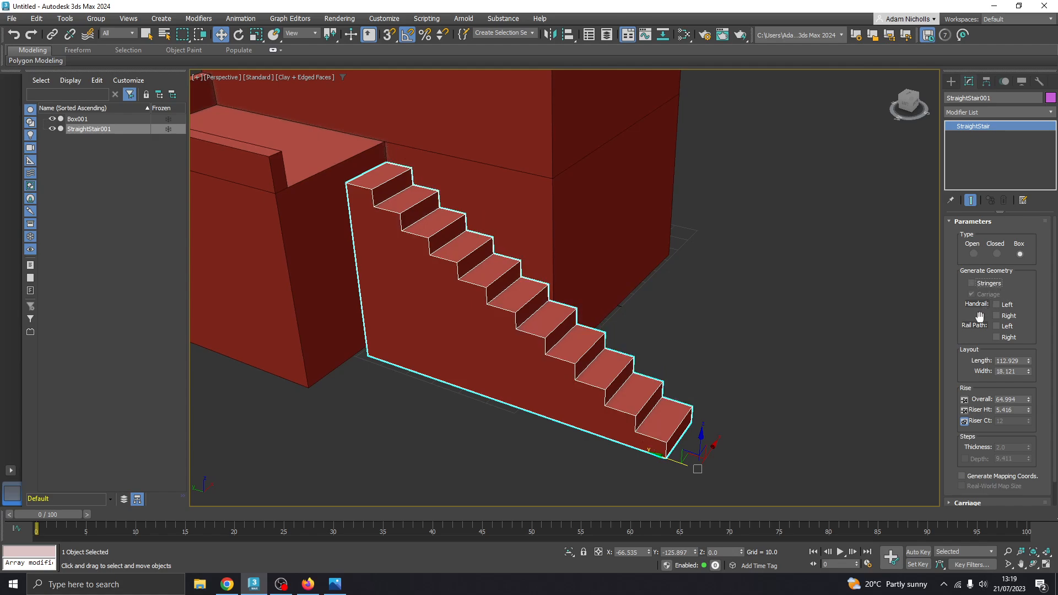
Shorten the staircase's length to about 76.8 and move it along Y to about -85.35, against the terrace block
{"action": "scroll", "coordinate": [980, 318], "scroll_direction": "down", "scroll_amount": 2}
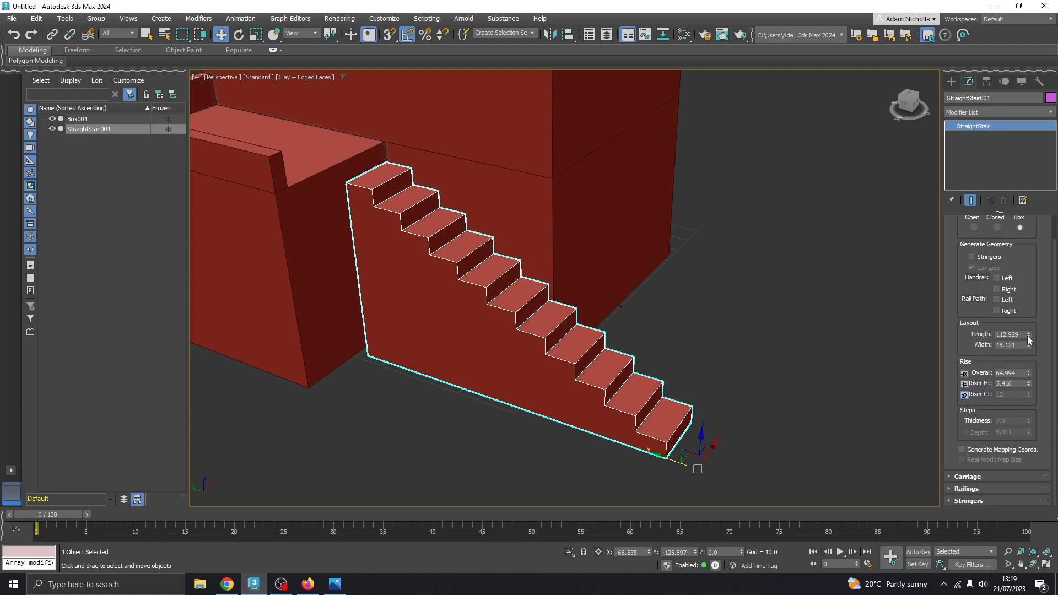
{"action": "left_click_drag", "start_coordinate": [1027, 336], "coordinate": [1028, 348]}
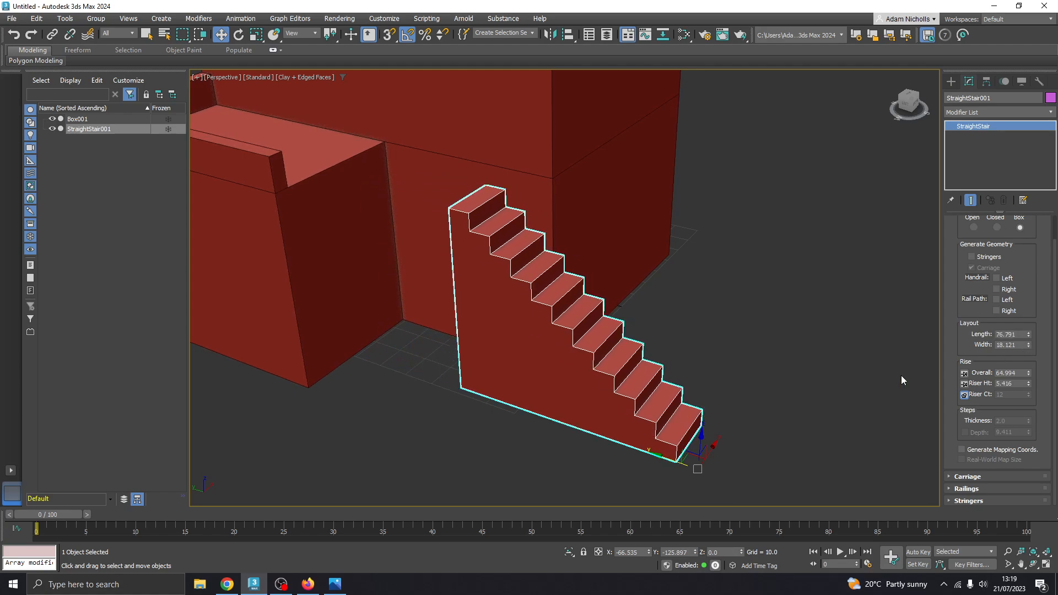
{"action": "left_click_drag", "start_coordinate": [665, 460], "coordinate": [533, 421]}
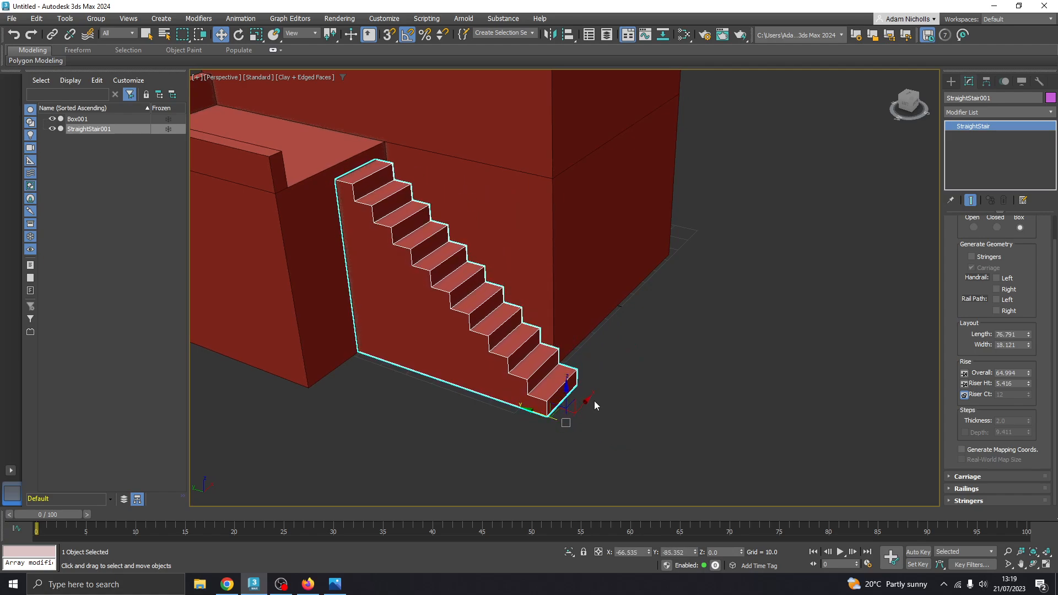
Widen the staircase to about 23.2 and adjust its length to about 77.3, checking its proportions against the reference image
{"action": "left_click_drag", "start_coordinate": [1029, 347], "coordinate": [1031, 334]}
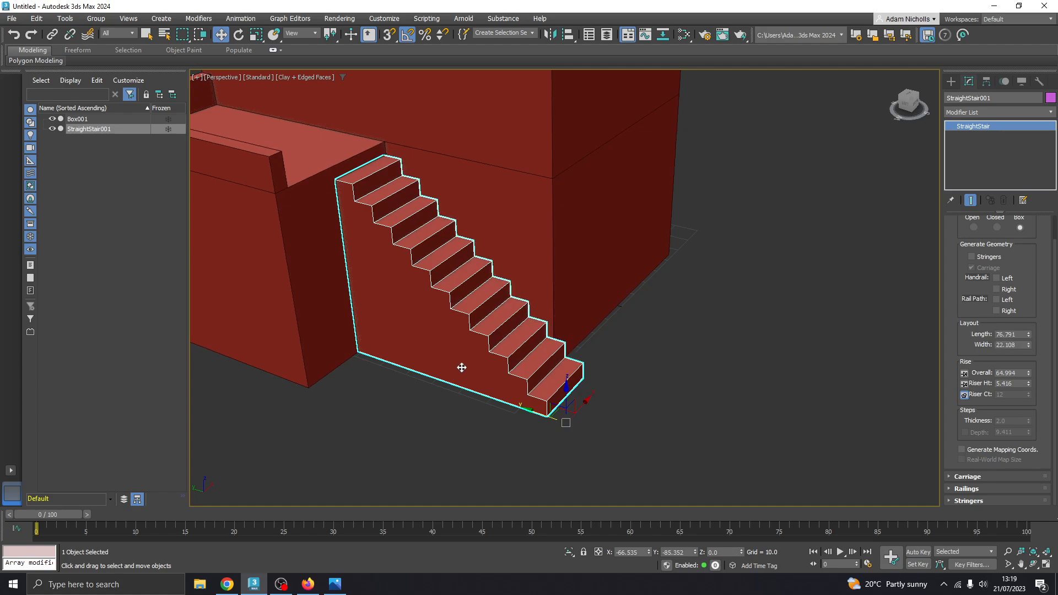
{"action": "scroll", "coordinate": [427, 378], "scroll_direction": "up", "scroll_amount": 2}
{"action": "left_click", "coordinate": [334, 585]}
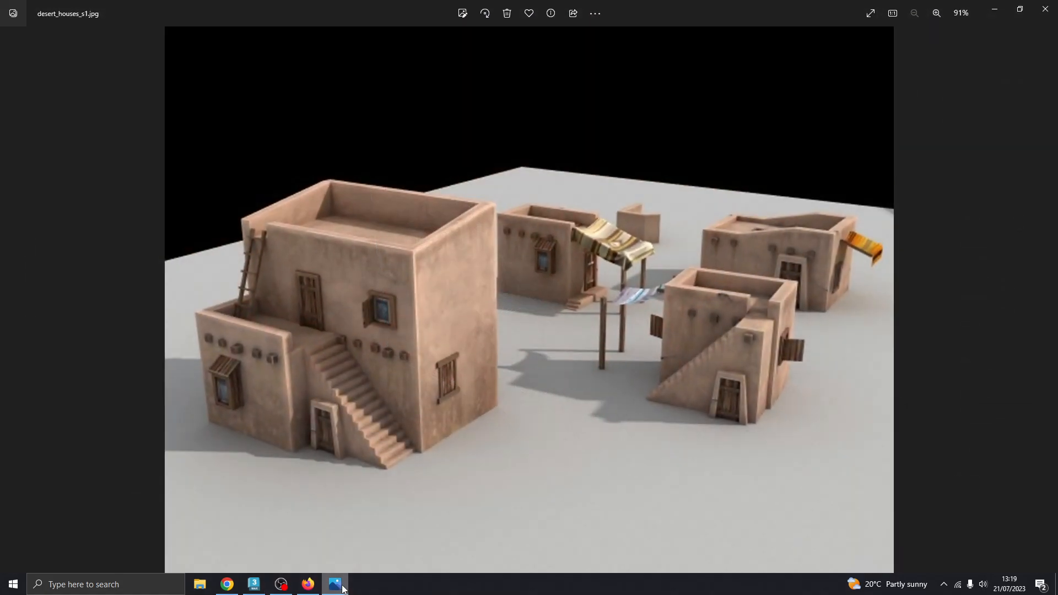
{"action": "left_click", "coordinate": [335, 585]}
{"action": "middle_click_drag", "start_coordinate": [872, 316], "coordinate": [885, 320]}
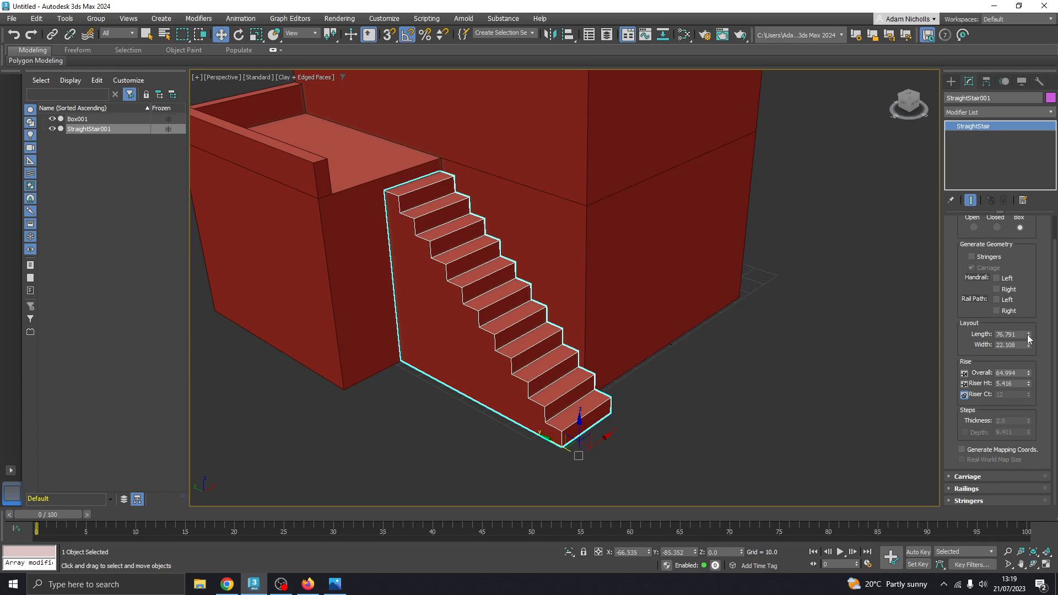
{"action": "left_click_drag", "start_coordinate": [1029, 339], "coordinate": [1029, 339]}
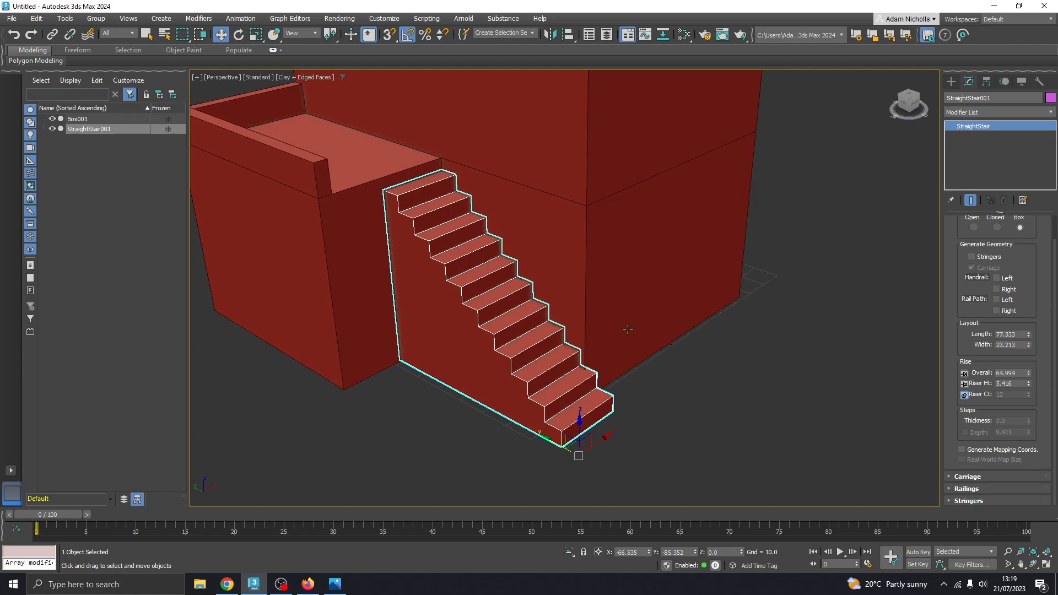
{"action": "middle_click_drag", "start_coordinate": [628, 329], "coordinate": [558, 319], "text": "alt"}
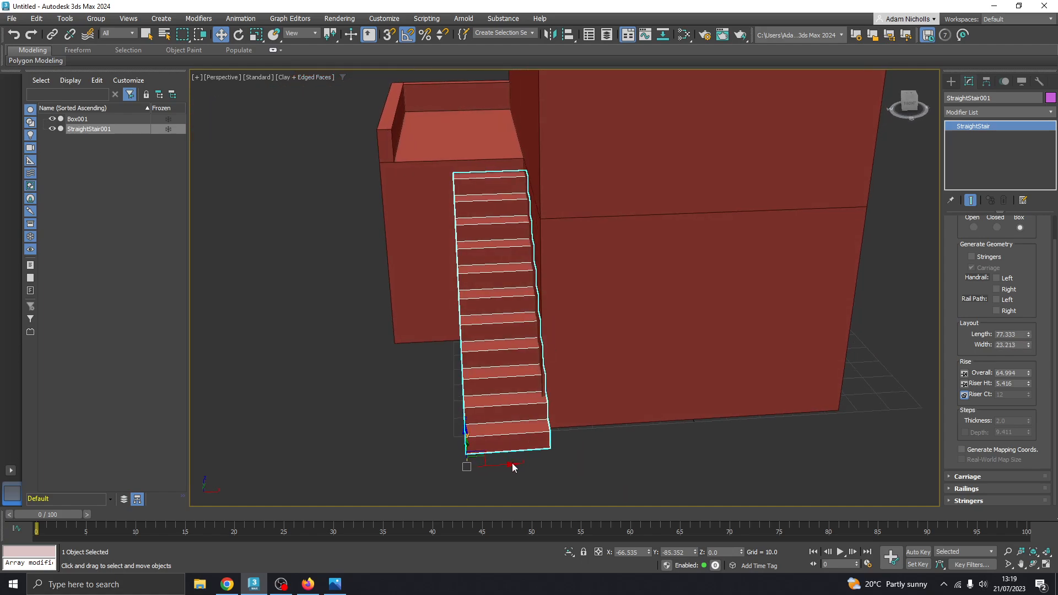
Widen the staircase to about 26.9 and move it along X to about -70.7, against the house wall
{"action": "left_click_drag", "start_coordinate": [513, 464], "coordinate": [512, 464]}
{"action": "middle_click_drag", "start_coordinate": [496, 382], "coordinate": [548, 379], "text": "alt"}
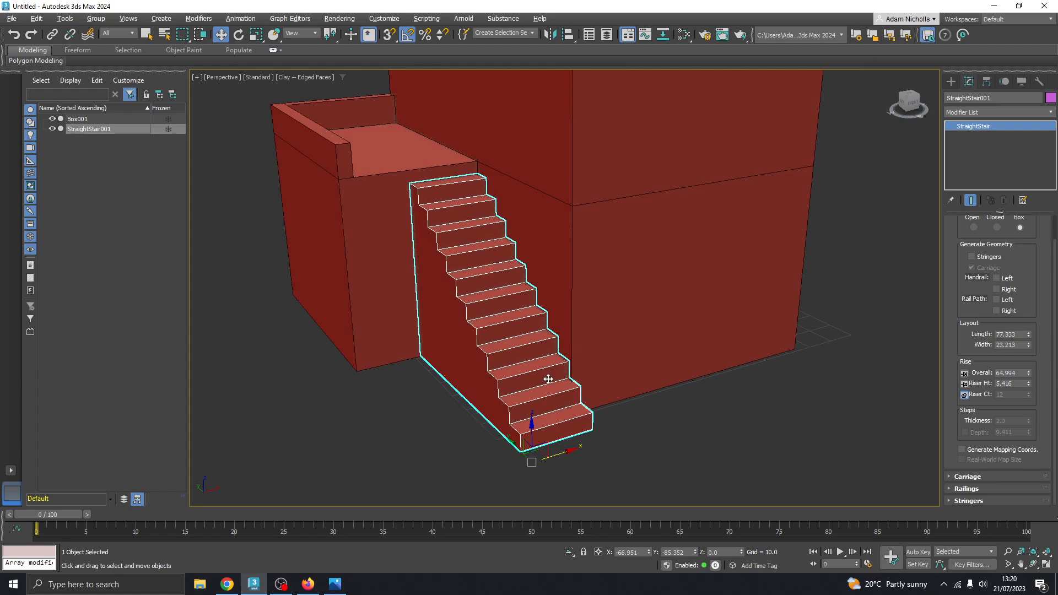
{"action": "left_click", "coordinate": [333, 585]}
{"action": "left_click", "coordinate": [333, 585]}
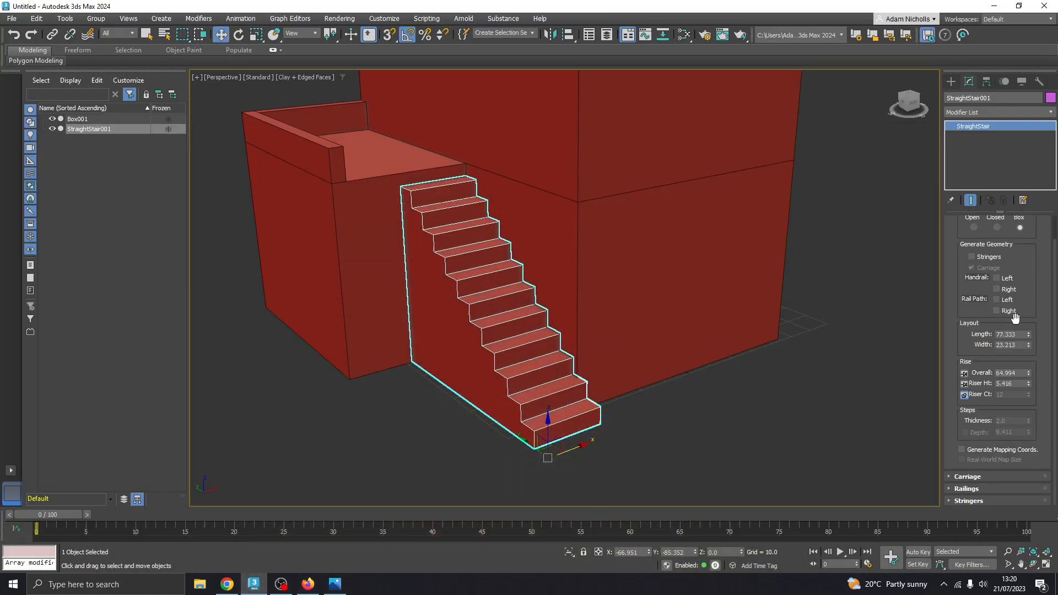
{"action": "left_click", "coordinate": [1028, 337]}
{"action": "left_click", "coordinate": [1028, 342]}
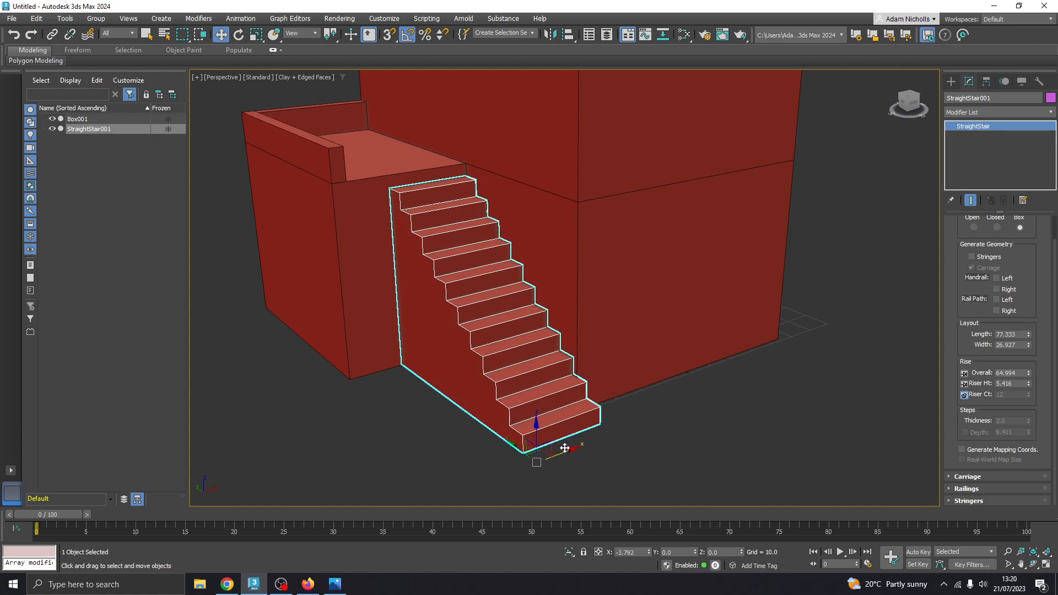
{"action": "middle_click_drag", "start_coordinate": [508, 279], "coordinate": [544, 291], "text": "alt"}
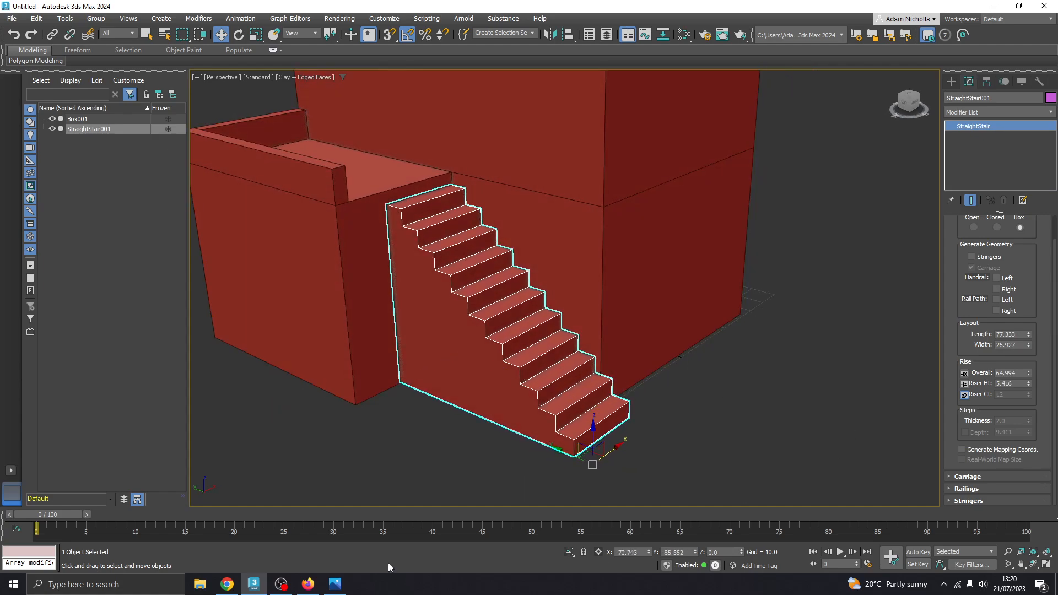
Shorten the staircase to a length of 60 after trying about 58.5, moving it along Y to about -68.3, against the terrace block
{"action": "left_click", "coordinate": [335, 584]}
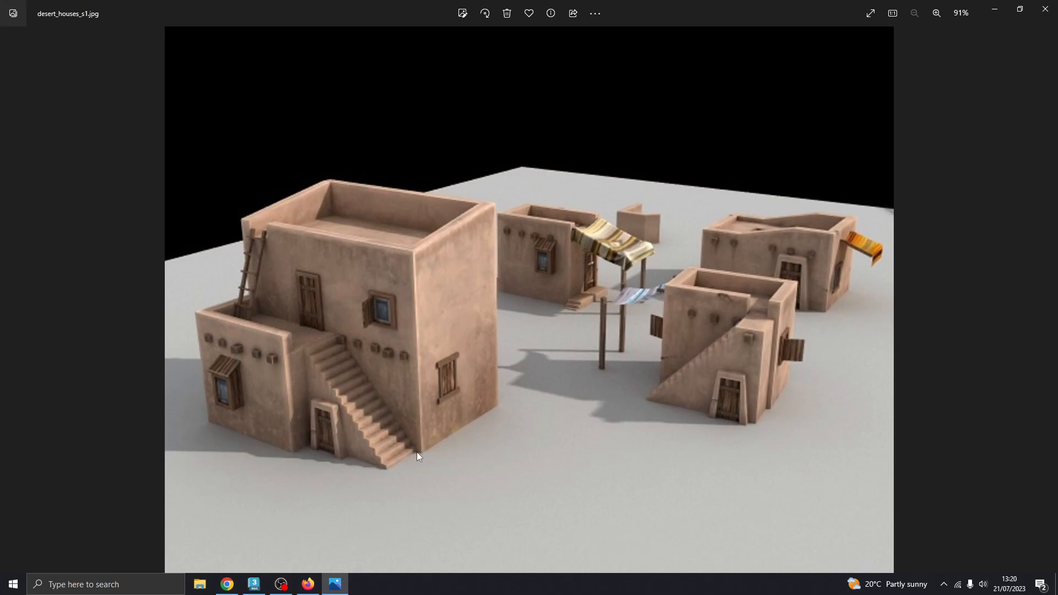
{"action": "left_click", "coordinate": [335, 585]}
{"action": "left_click_drag", "start_coordinate": [1030, 336], "coordinate": [1029, 342]}
{"action": "left_click_drag", "start_coordinate": [587, 452], "coordinate": [563, 442]}
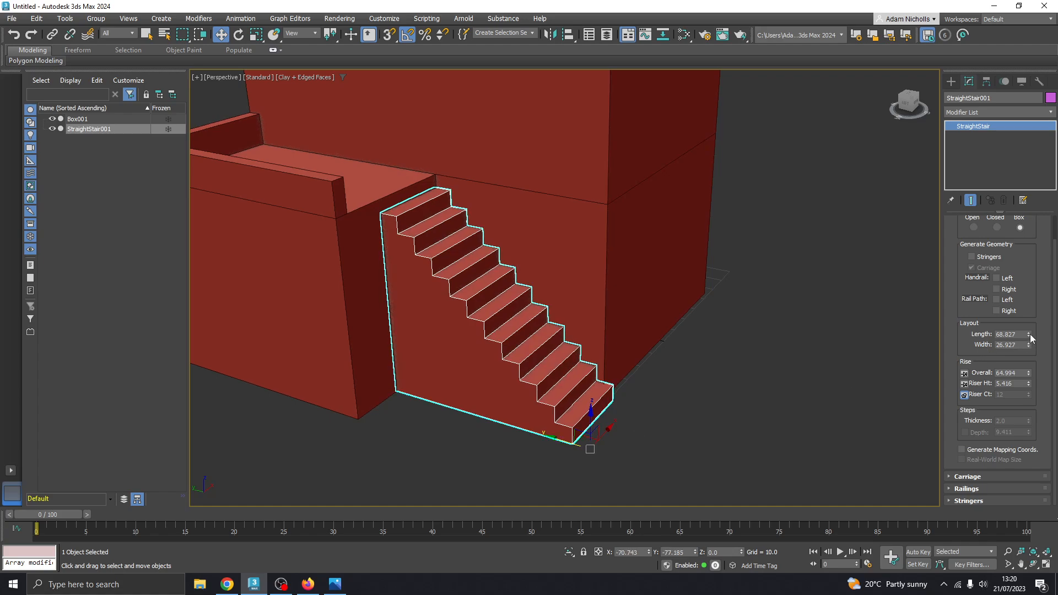
{"action": "left_click_drag", "start_coordinate": [1029, 336], "coordinate": [1030, 347]}
{"action": "left_click_drag", "start_coordinate": [559, 436], "coordinate": [526, 427]}
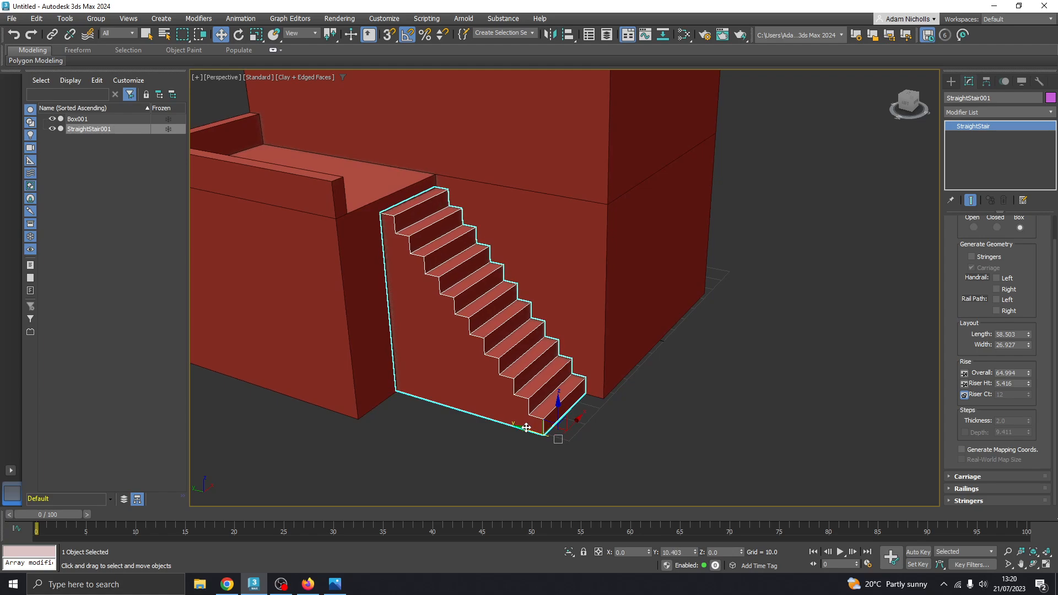
{"action": "middle_click_drag", "start_coordinate": [513, 381], "coordinate": [543, 303], "text": "alt"}
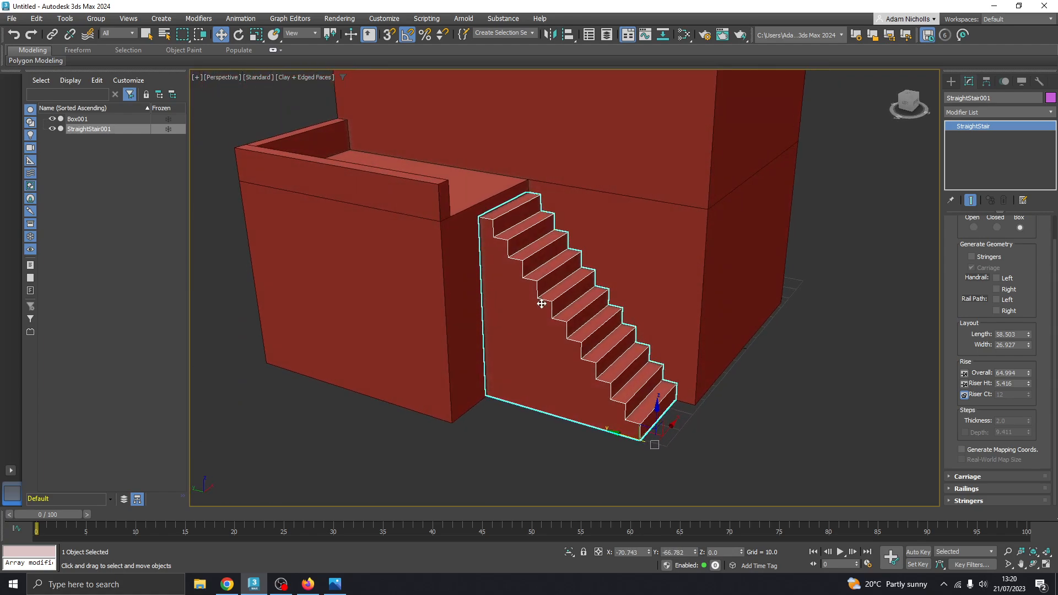
{"action": "double_click", "coordinate": [1008, 335]}
{"action": "type", "text": "60"}
{"action": "key", "text": "Return"}
{"action": "middle_click_drag", "start_coordinate": [662, 345], "coordinate": [666, 348]}
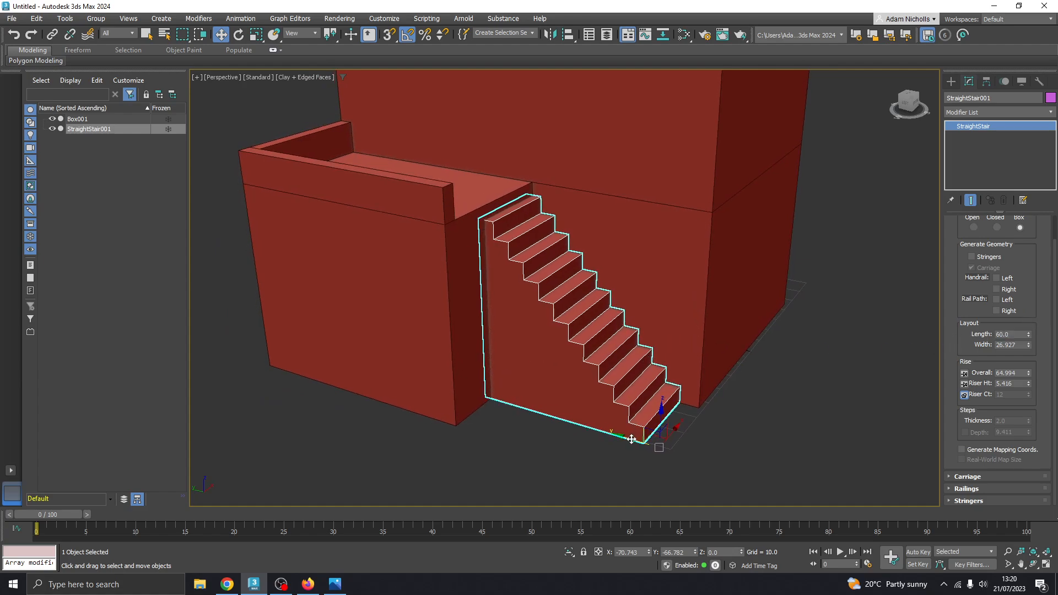
{"action": "left_click_drag", "start_coordinate": [632, 440], "coordinate": [637, 441]}
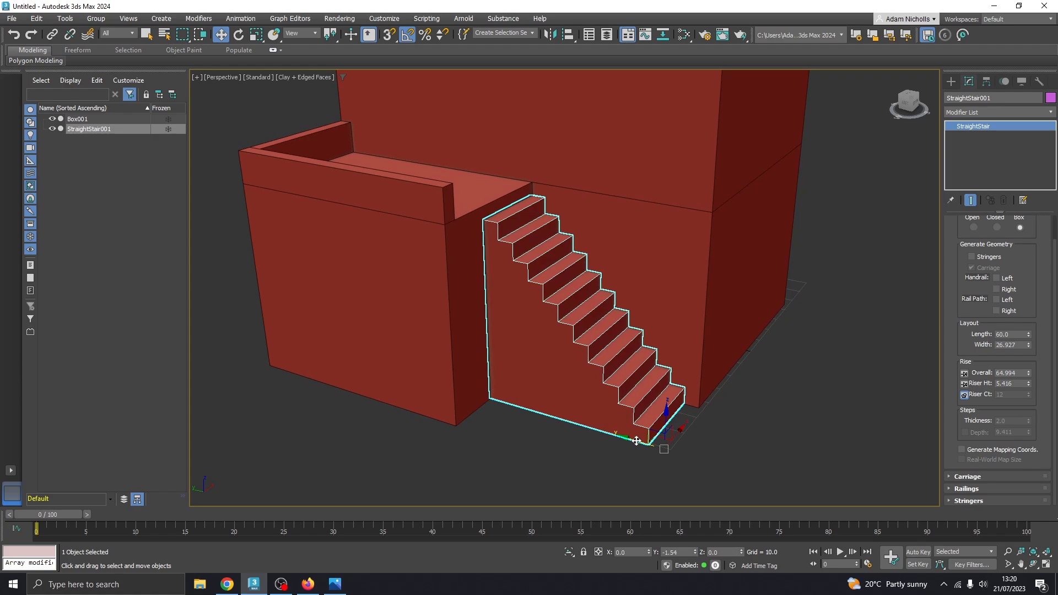
Check the fit between the bottom step and the house wall, and move the staircase along X to about -71.05
{"action": "middle_click_drag", "start_coordinate": [704, 417], "coordinate": [639, 422], "text": "alt"}
{"action": "scroll", "coordinate": [656, 420], "scroll_direction": "up", "scroll_amount": 8}
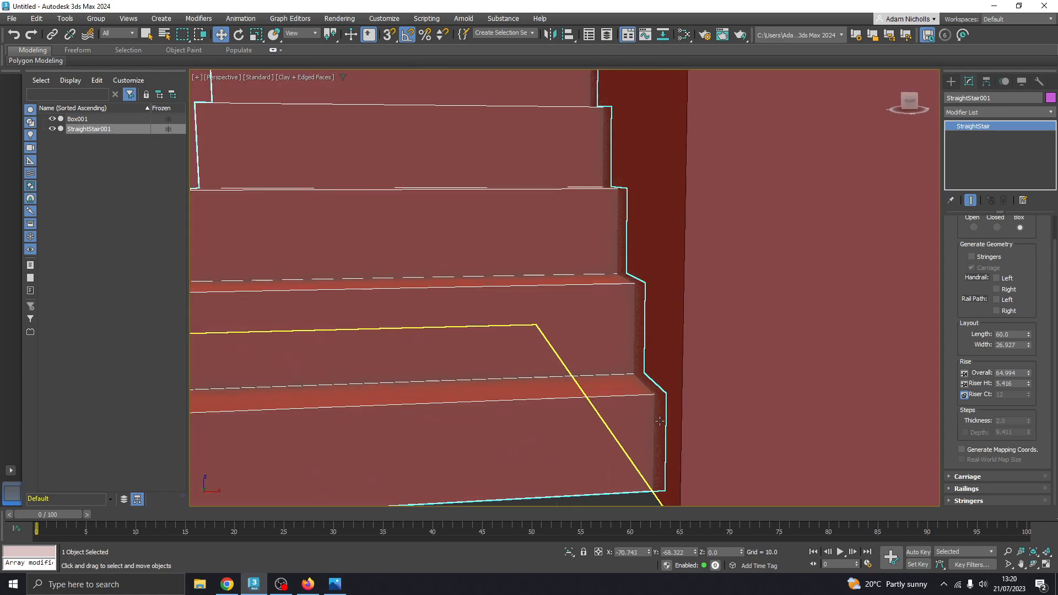
{"action": "scroll", "coordinate": [659, 421], "scroll_direction": "down", "scroll_amount": 3}
{"action": "scroll", "coordinate": [671, 373], "scroll_direction": "down", "scroll_amount": 5}
{"action": "middle_click_drag", "start_coordinate": [694, 354], "coordinate": [728, 348]}
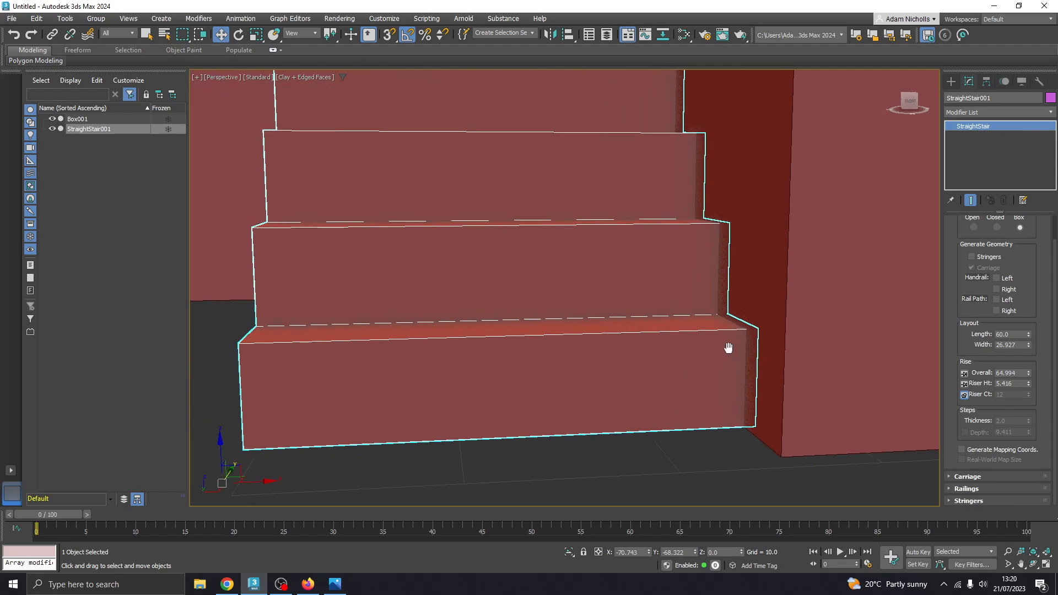
{"action": "middle_click_drag", "start_coordinate": [402, 439], "coordinate": [421, 416]}
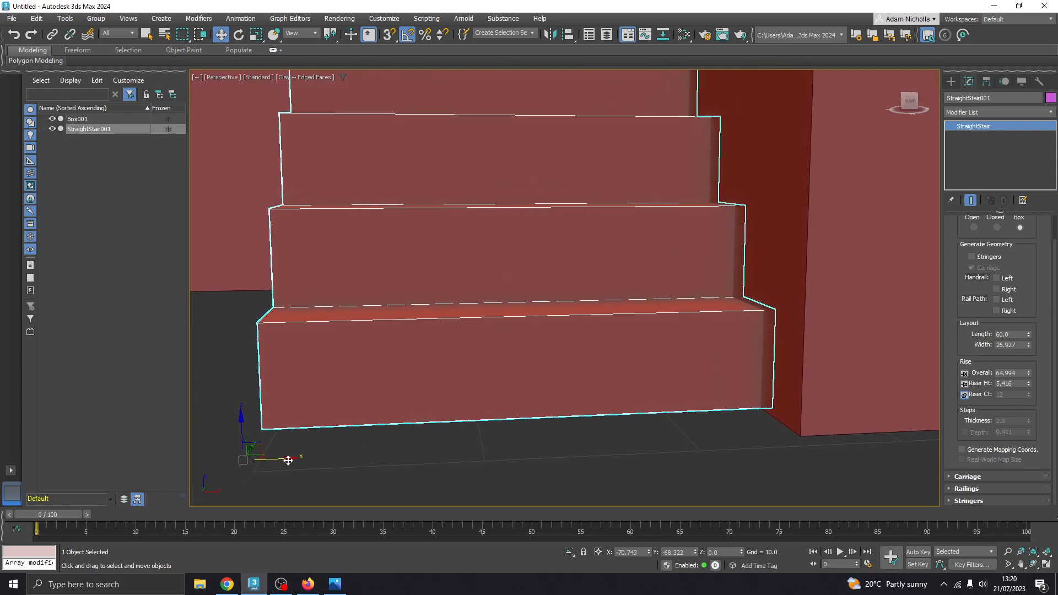
{"action": "mouse_move", "coordinate": [288, 461]}
{"action": "left_mouse_down"}
{"action": "mouse_move", "coordinate": [256, 453]}
{"action": "mouse_move", "coordinate": [281, 454]}
{"action": "left_mouse_up"}
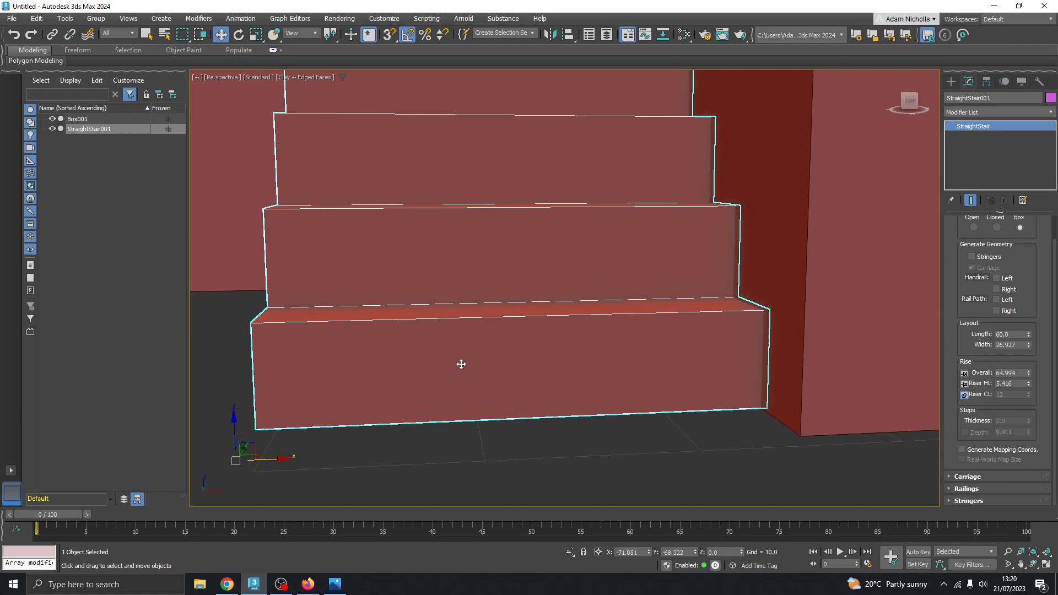
{"action": "scroll", "coordinate": [468, 342], "scroll_direction": "down", "scroll_amount": 6}
{"action": "middle_click_drag", "start_coordinate": [496, 230], "coordinate": [609, 378]}
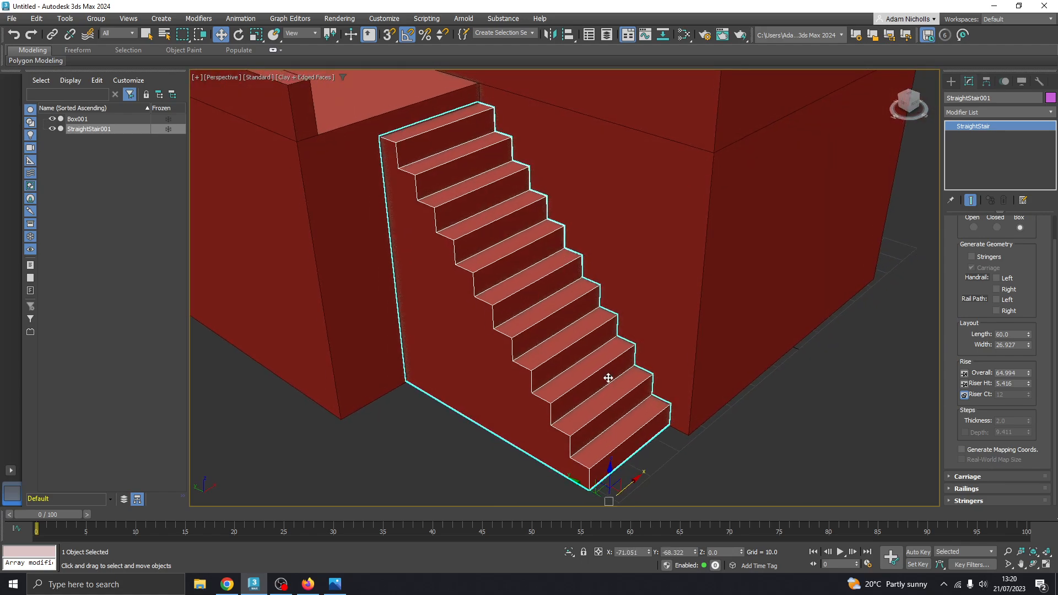
Raise the staircase's overall rise to 69.9, level with the terrace floor, after trying about 70.2 and 69.5
{"action": "scroll", "coordinate": [609, 378], "scroll_direction": "down", "scroll_amount": 5}
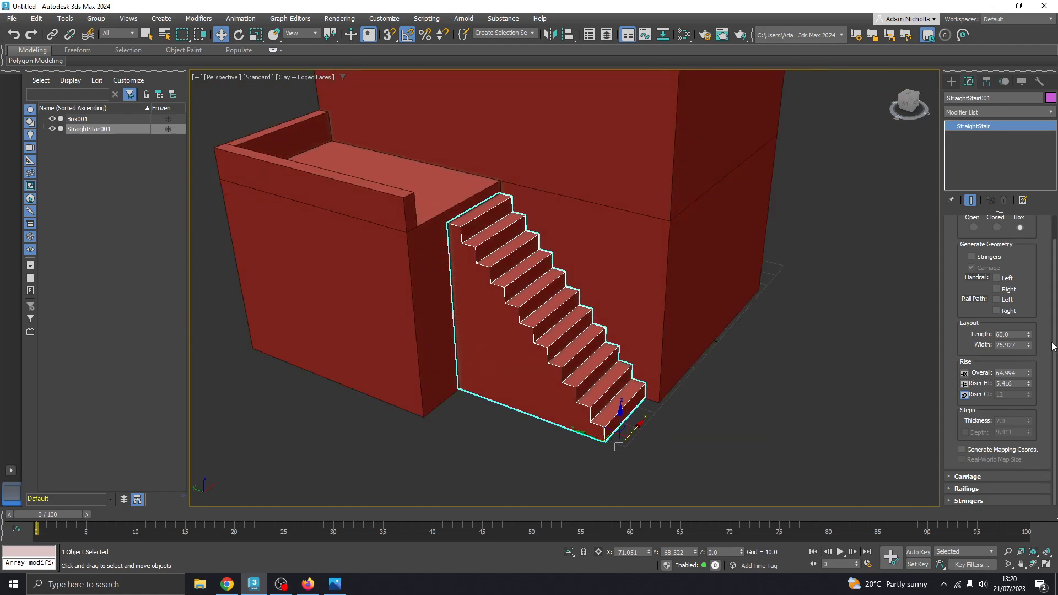
{"action": "left_click_drag", "start_coordinate": [1030, 373], "coordinate": [1023, 367]}
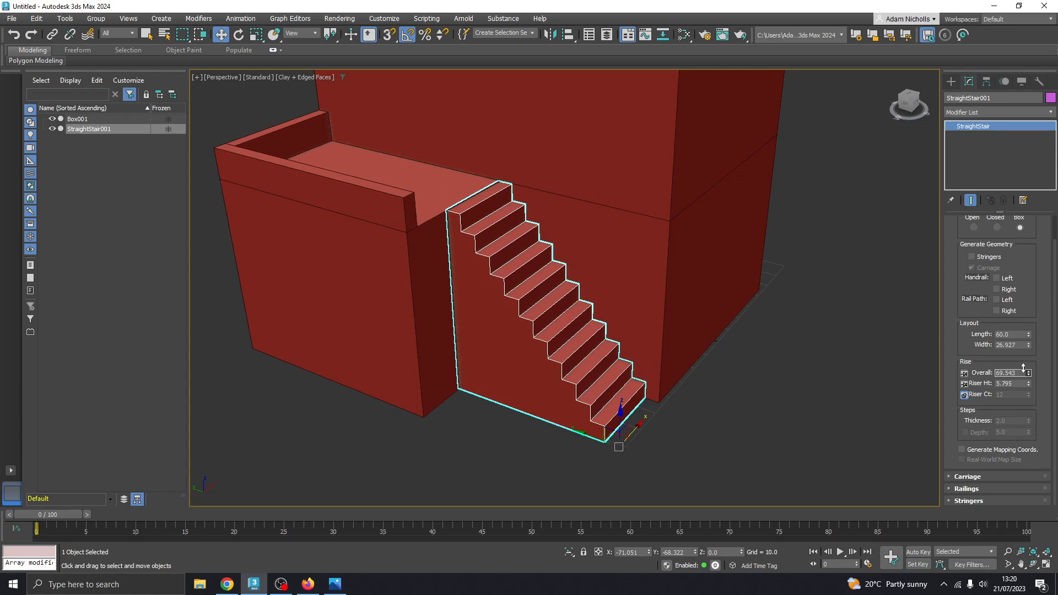
{"action": "scroll", "coordinate": [486, 179], "scroll_direction": "up", "scroll_amount": 8}
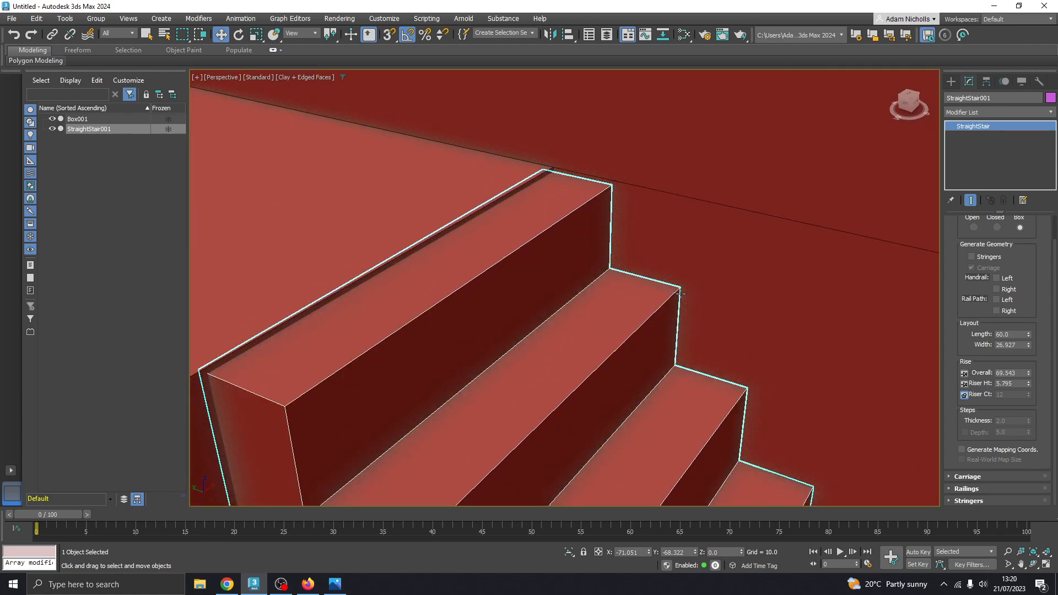
{"action": "left_click_drag", "start_coordinate": [1029, 373], "coordinate": [1029, 372]}
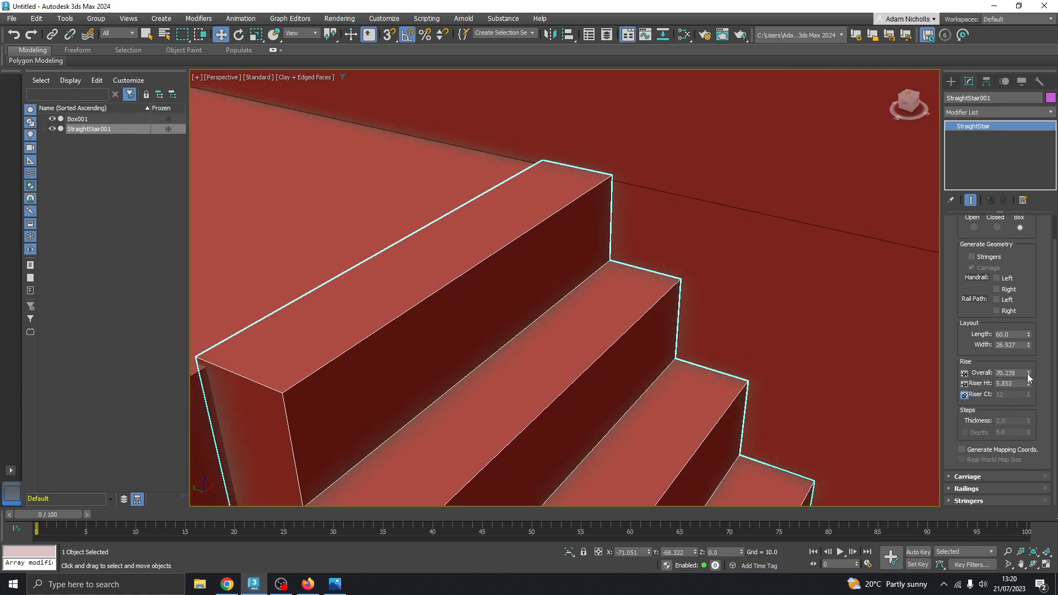
{"action": "left_click", "coordinate": [1029, 378]}
{"action": "type", "text": "69"}
{"action": "key", "text": "Return"}
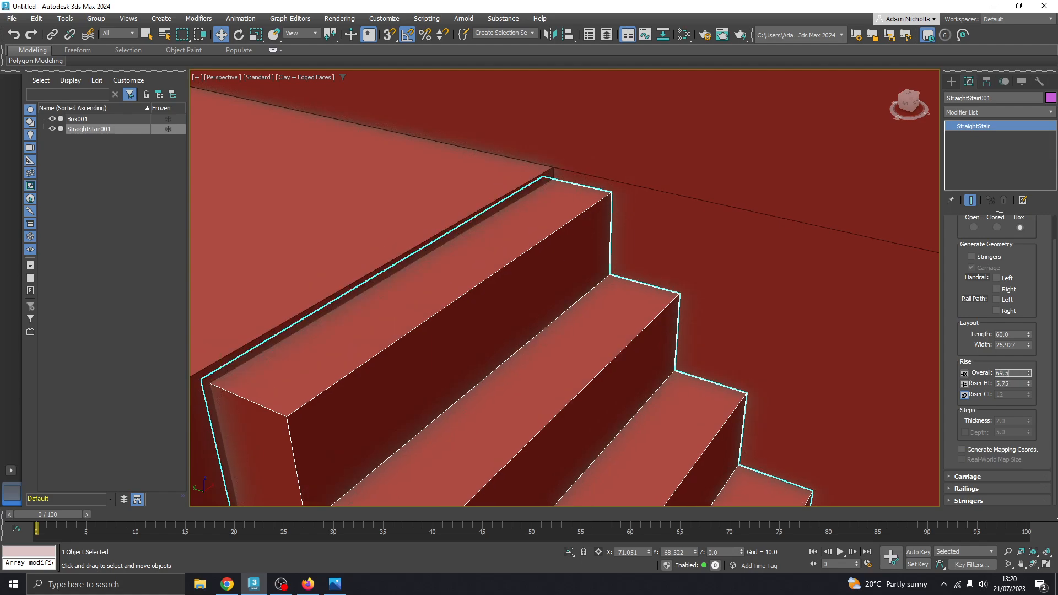
{"action": "key", "text": "Return"}
{"action": "scroll", "coordinate": [491, 275], "scroll_direction": "down", "scroll_amount": 5}
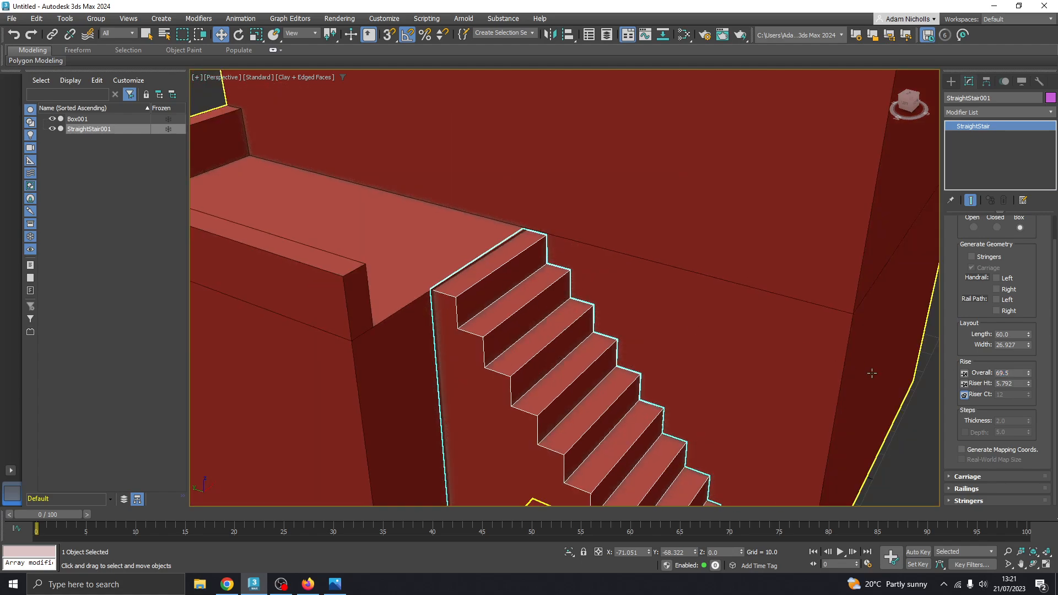
{"action": "scroll", "coordinate": [455, 243], "scroll_direction": "up", "scroll_amount": 6}
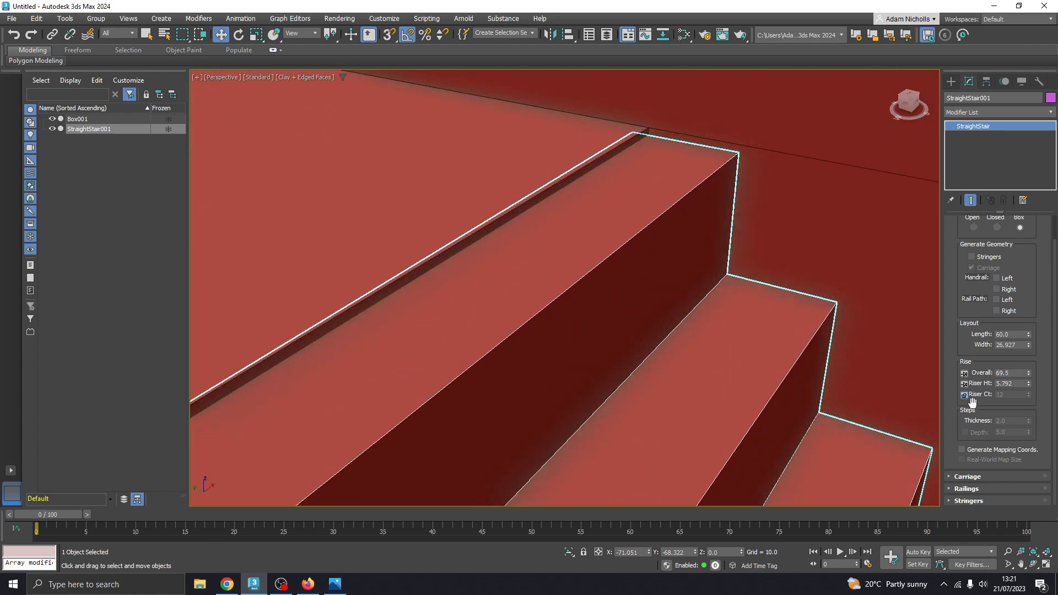
{"action": "left_click_drag", "start_coordinate": [1004, 374], "coordinate": [1010, 374]}
{"action": "type", "text": "8"}
{"action": "key", "text": "Return"}
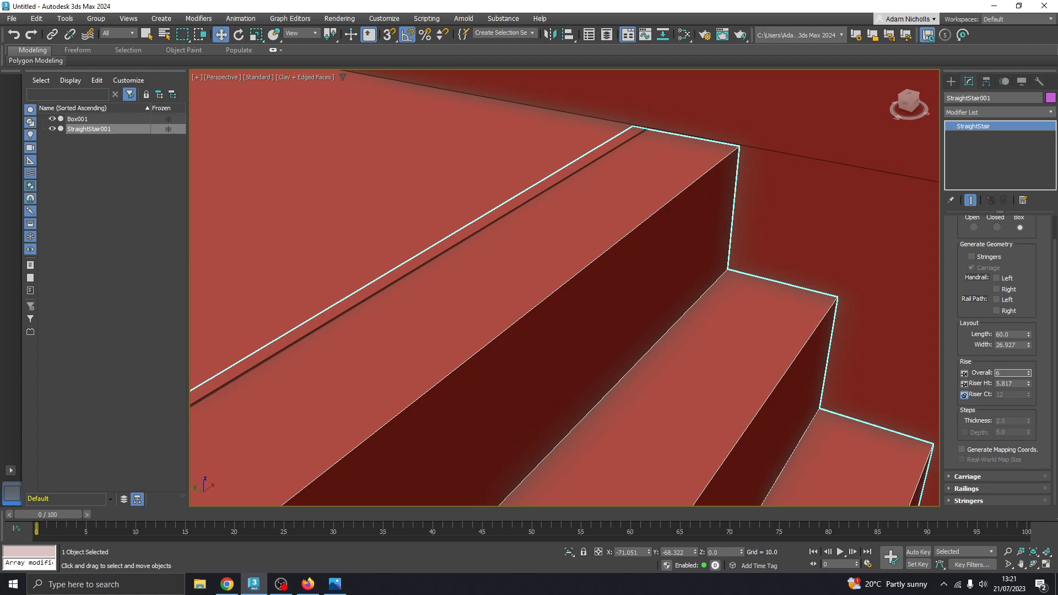
{"action": "key", "text": "Return"}
{"action": "scroll", "coordinate": [583, 220], "scroll_direction": "down", "scroll_amount": 7}
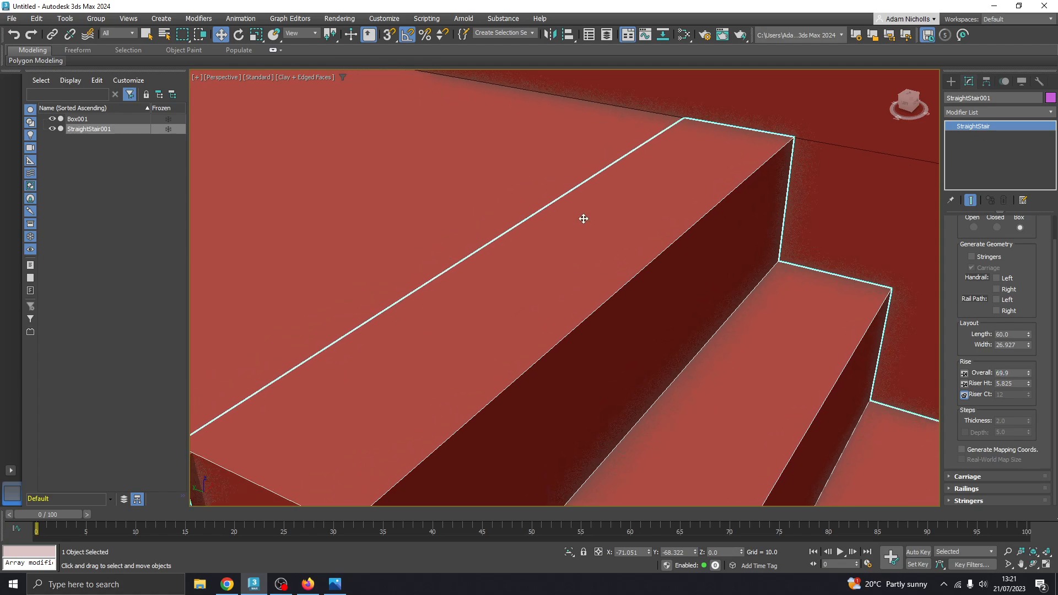
{"action": "mouse_move", "coordinate": [587, 287]}
{"action": "middle_mouse_down", "text": "alt"}
{"action": "mouse_move", "coordinate": [608, 276]}
{"action": "mouse_move", "coordinate": [591, 284]}
{"action": "middle_mouse_up", "text": "alt"}
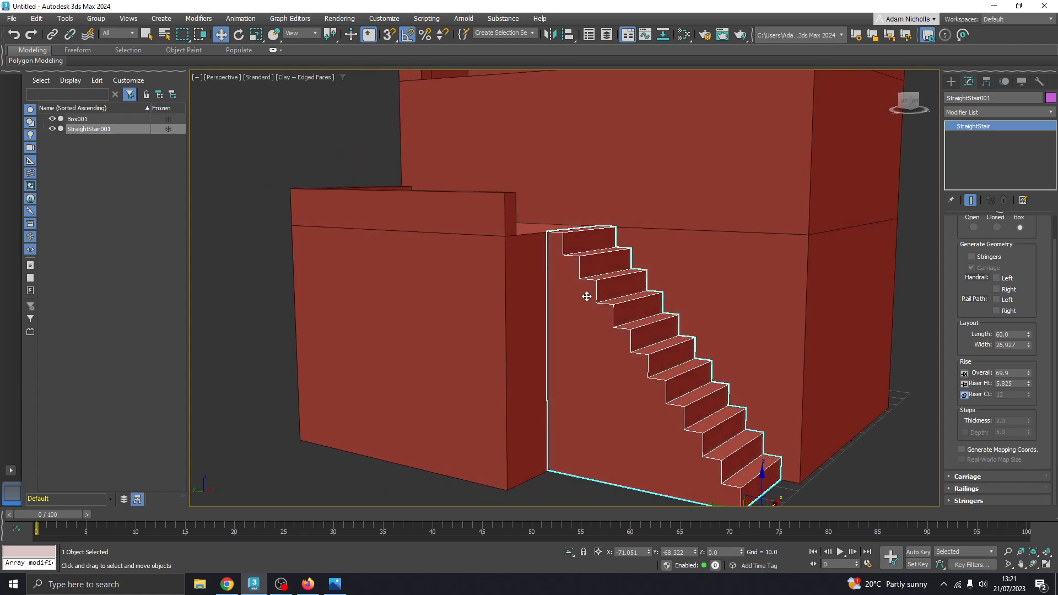
Compare the staircase with the reference image and review its carriage settings and main parameters
{"action": "left_click", "coordinate": [335, 585]}
{"action": "left_click", "coordinate": [336, 585]}
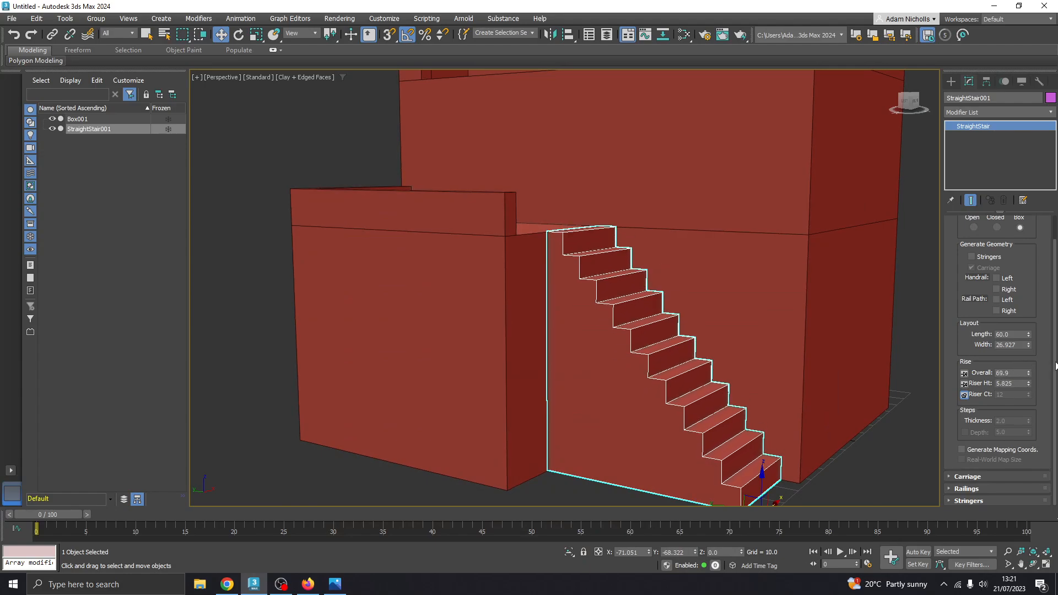
{"action": "left_click", "coordinate": [969, 476]}
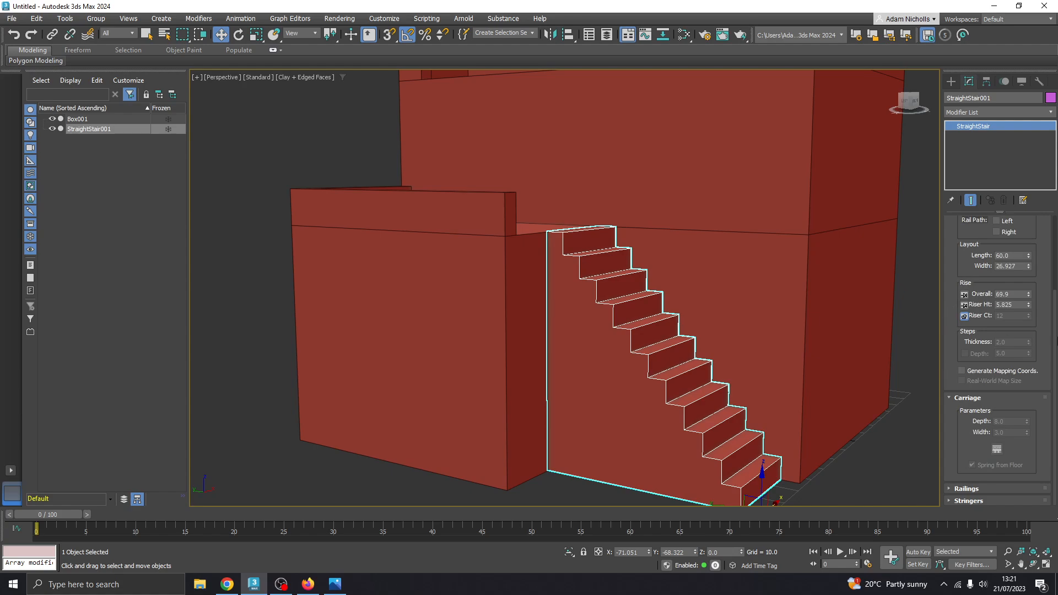
{"action": "mouse_move", "coordinate": [1057, 340]}
{"action": "left_mouse_down"}
{"action": "mouse_move", "coordinate": [1056, 295]}
{"action": "mouse_move", "coordinate": [1055, 337]}
{"action": "left_mouse_up"}
{"action": "left_click", "coordinate": [962, 399]}
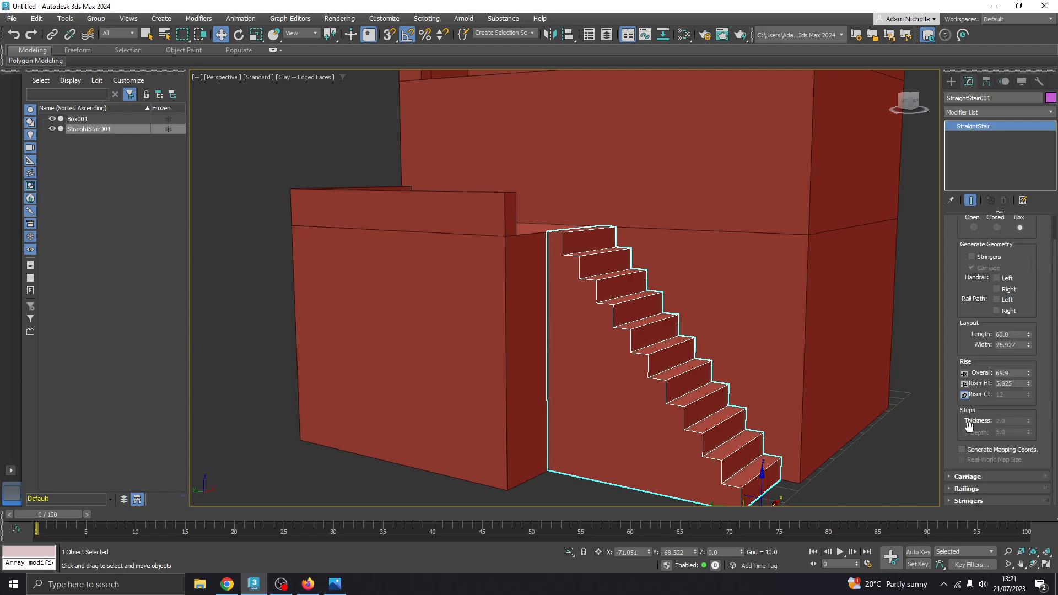
{"action": "left_click_drag", "start_coordinate": [1057, 444], "coordinate": [1055, 417]}
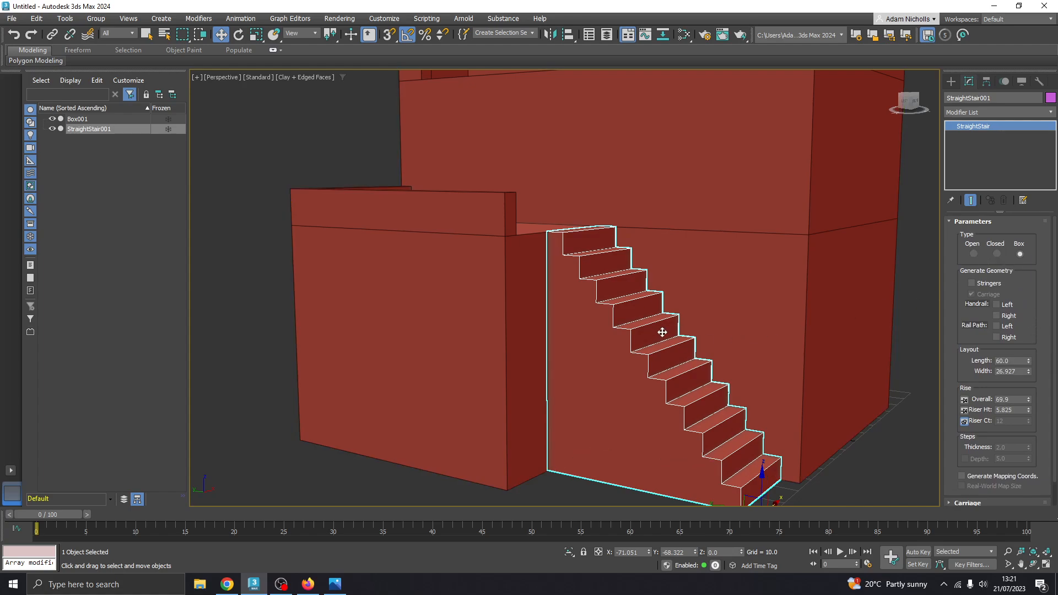
{"action": "middle_click_drag", "start_coordinate": [659, 334], "coordinate": [672, 304]}
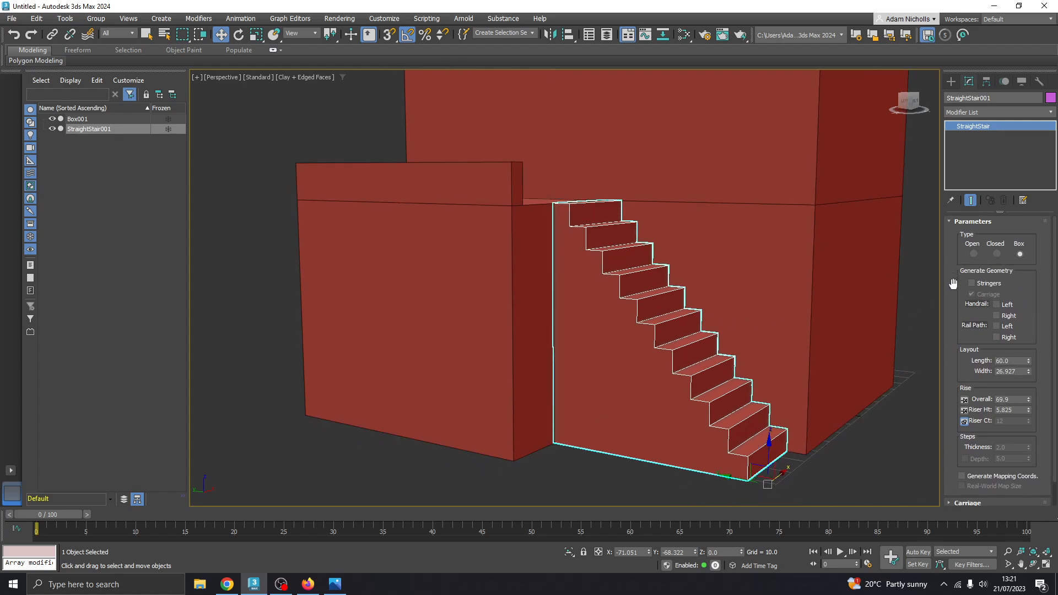
{"action": "left_click_drag", "start_coordinate": [955, 288], "coordinate": [955, 243]}
Deselect the staircase, view the whole house from the side, and compare its stair wall with the reference image
{"action": "mouse_move", "coordinate": [698, 373]}
{"action": "middle_mouse_down", "text": "alt"}
{"action": "mouse_move", "coordinate": [667, 366]}
{"action": "mouse_move", "coordinate": [717, 357]}
{"action": "mouse_move", "coordinate": [704, 382]}
{"action": "mouse_move", "coordinate": [725, 385]}
{"action": "middle_mouse_up", "text": "alt"}
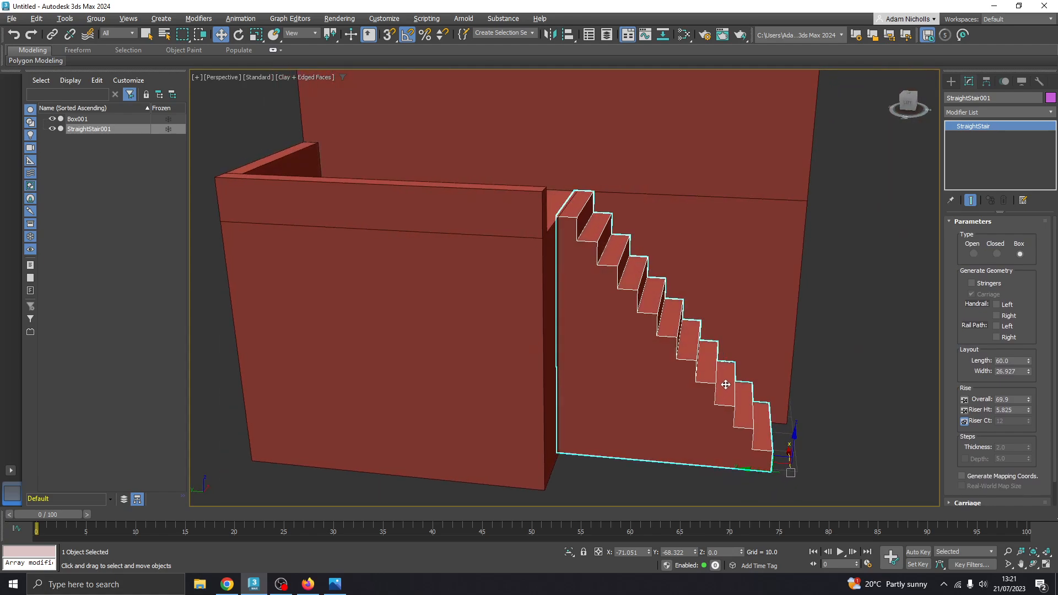
{"action": "scroll", "coordinate": [669, 349], "scroll_direction": "down", "scroll_amount": 6}
{"action": "scroll", "coordinate": [657, 348], "scroll_direction": "up", "scroll_amount": 3}
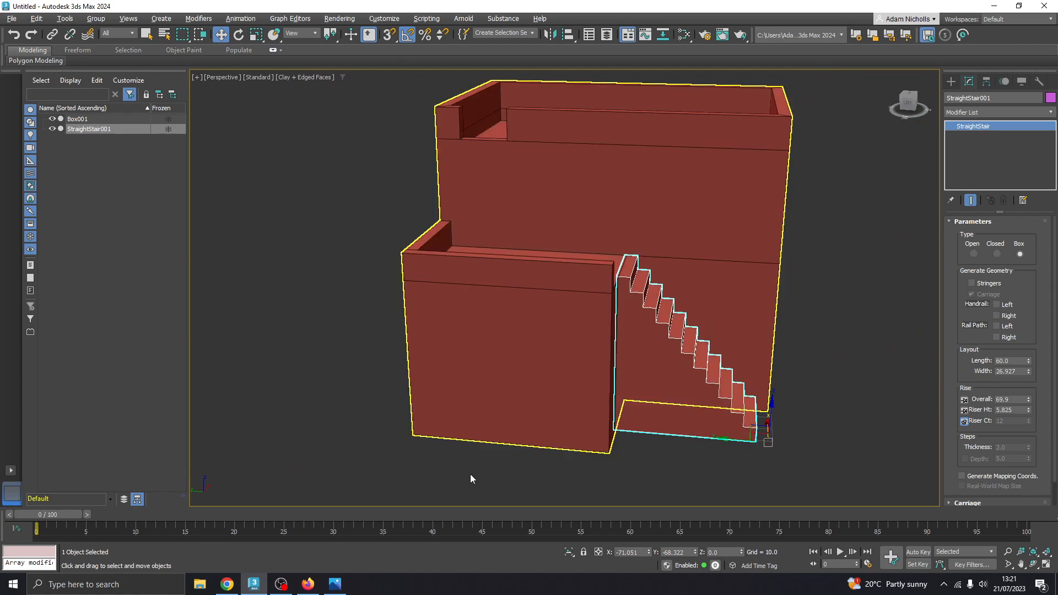
{"action": "middle_click_drag", "start_coordinate": [695, 409], "coordinate": [696, 381], "text": "alt"}
{"action": "left_click", "coordinate": [794, 450]}
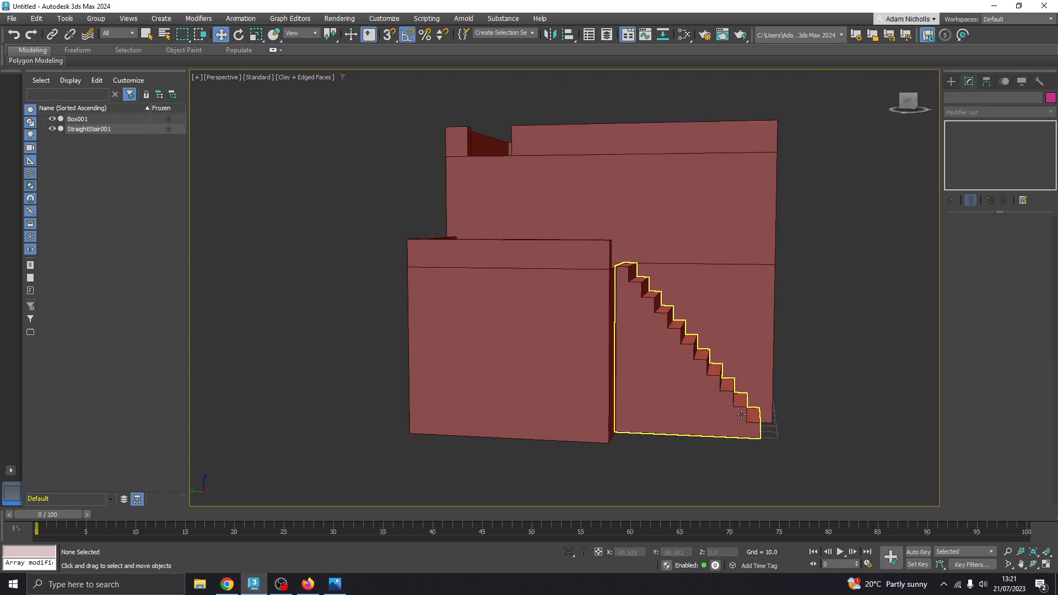
{"action": "left_click", "coordinate": [335, 584]}
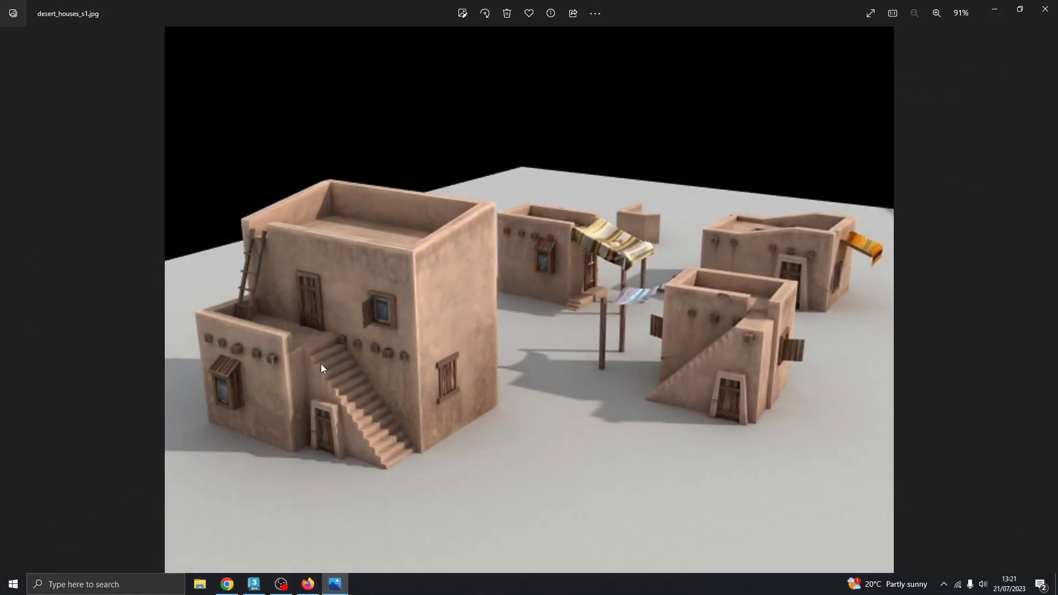
{"action": "left_click", "coordinate": [337, 583]}
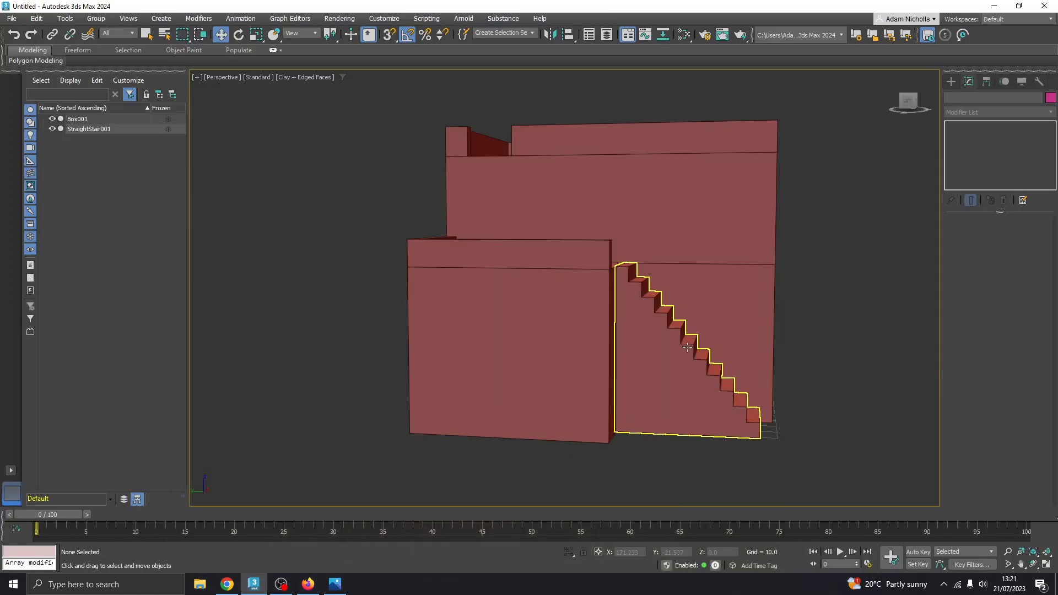
Compare the house with the reference image once more and put the house body into vertex editing
{"action": "left_click", "coordinate": [338, 584]}
{"action": "left_click", "coordinate": [335, 583]}
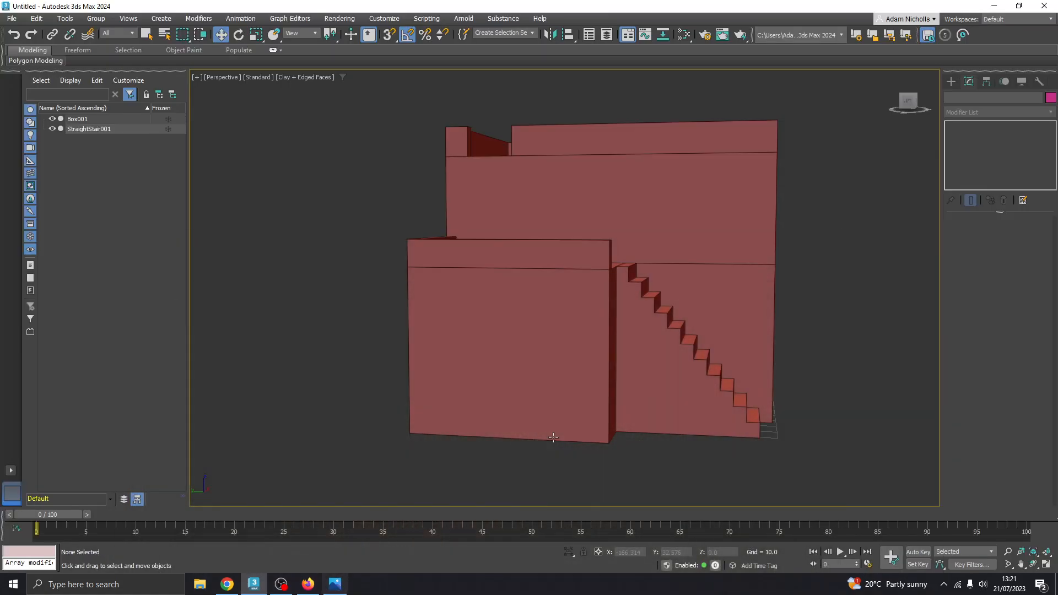
{"action": "middle_click_drag", "start_coordinate": [680, 292], "coordinate": [647, 307], "text": "alt"}
{"action": "left_click", "coordinate": [674, 291]}
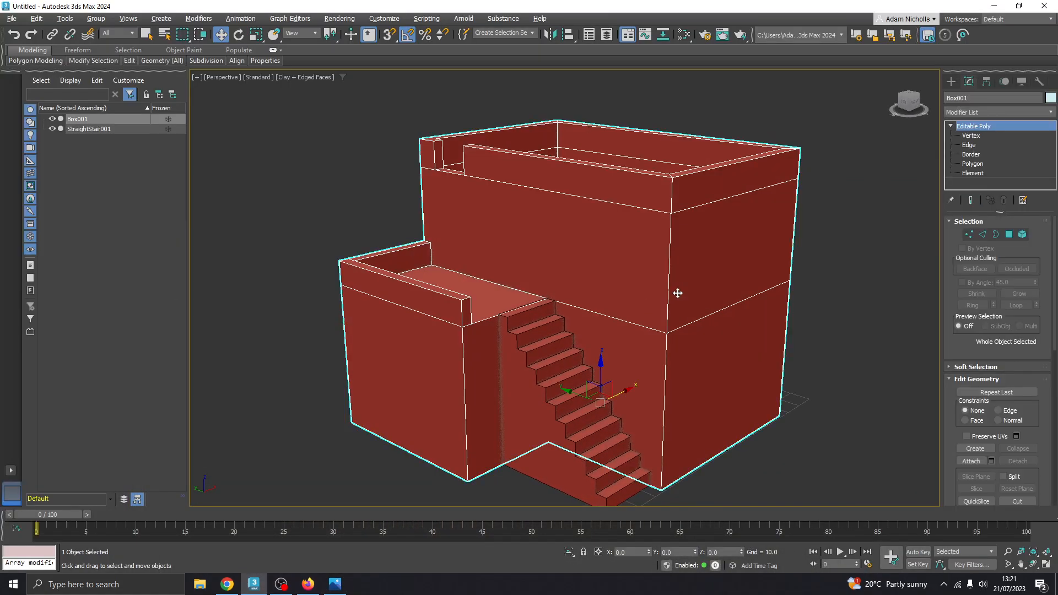
{"action": "scroll", "coordinate": [673, 309], "scroll_direction": "down", "scroll_amount": 3}
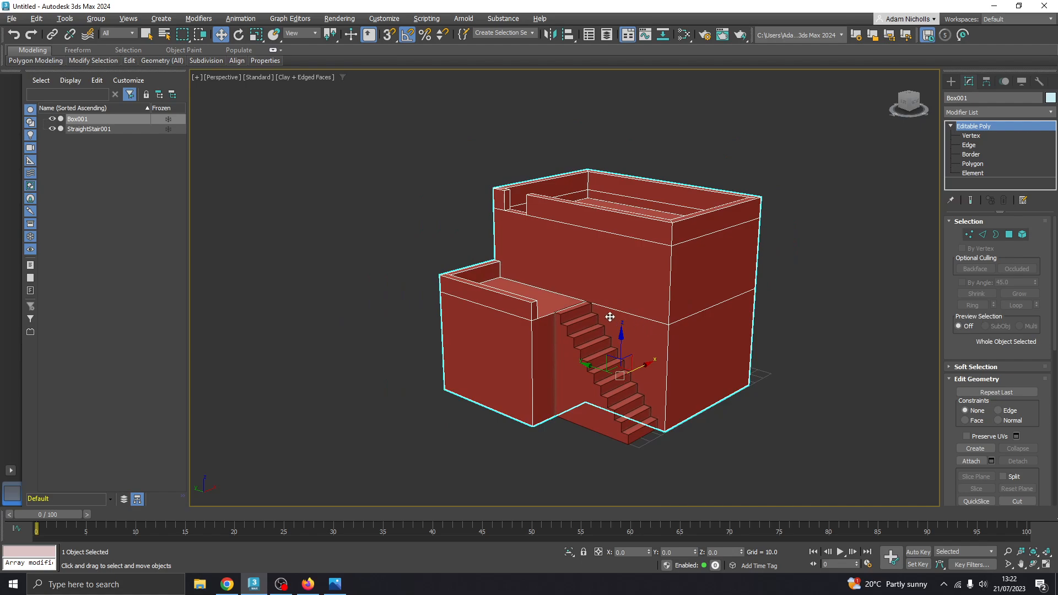
{"action": "middle_click_drag", "start_coordinate": [611, 317], "coordinate": [681, 333], "text": "alt"}
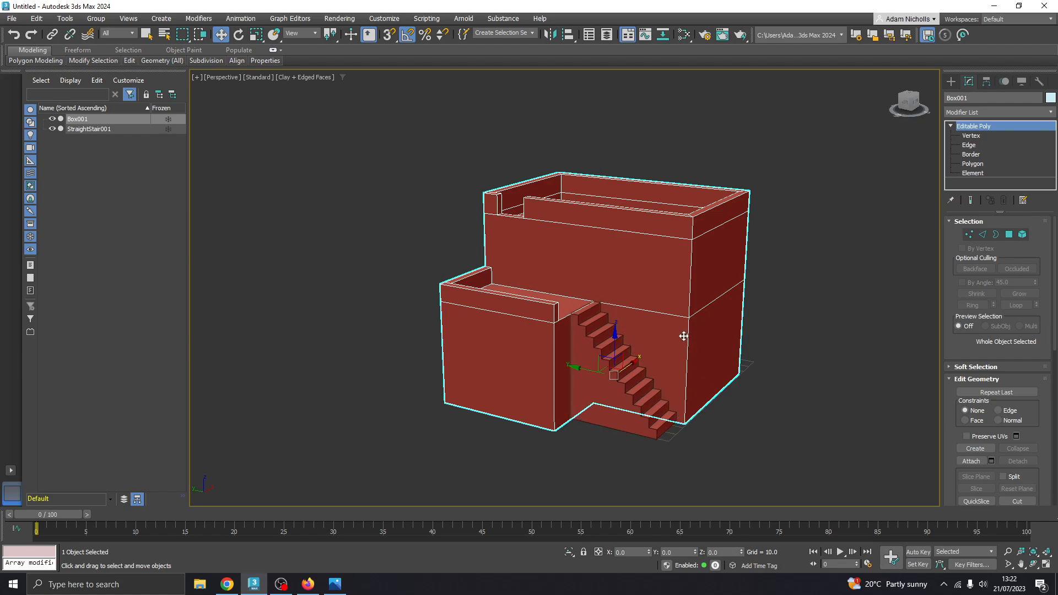
{"action": "middle_click_drag", "start_coordinate": [683, 336], "coordinate": [659, 331], "text": "alt"}
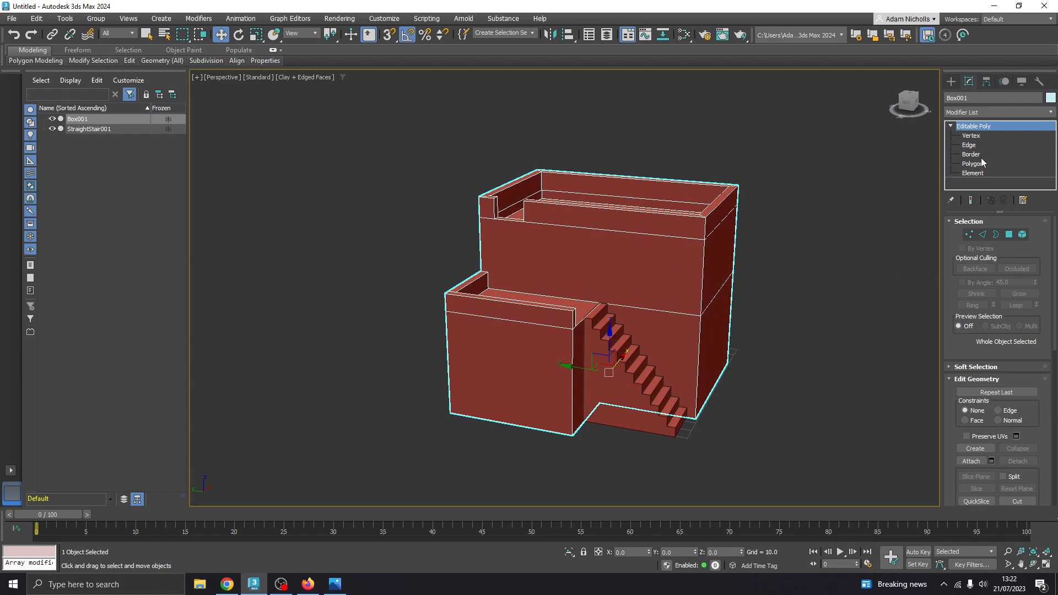
{"action": "left_click", "coordinate": [971, 136]}
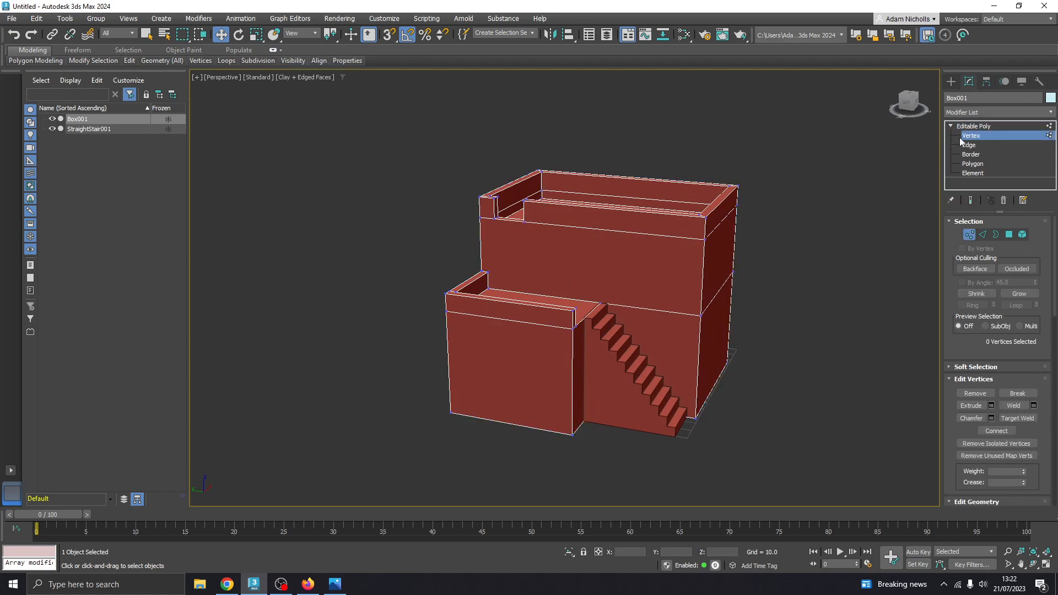
Show all four views and select the vertices of the house wall opposite the terrace in the Front view
{"action": "middle_click_drag", "start_coordinate": [690, 213], "coordinate": [693, 176], "text": "alt"}
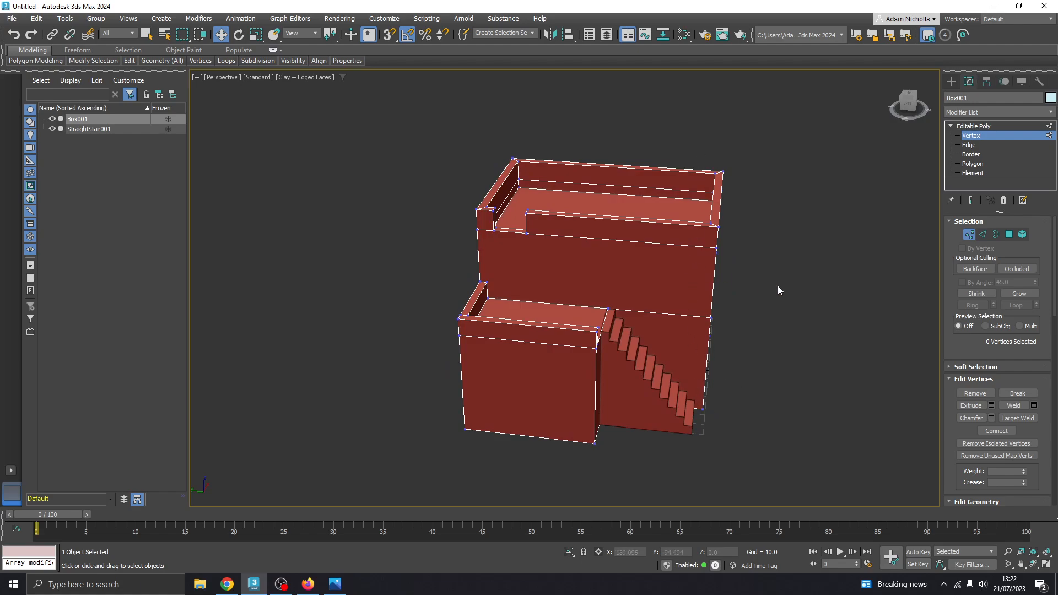
{"action": "middle_click_drag", "start_coordinate": [739, 243], "coordinate": [677, 154], "text": "alt"}
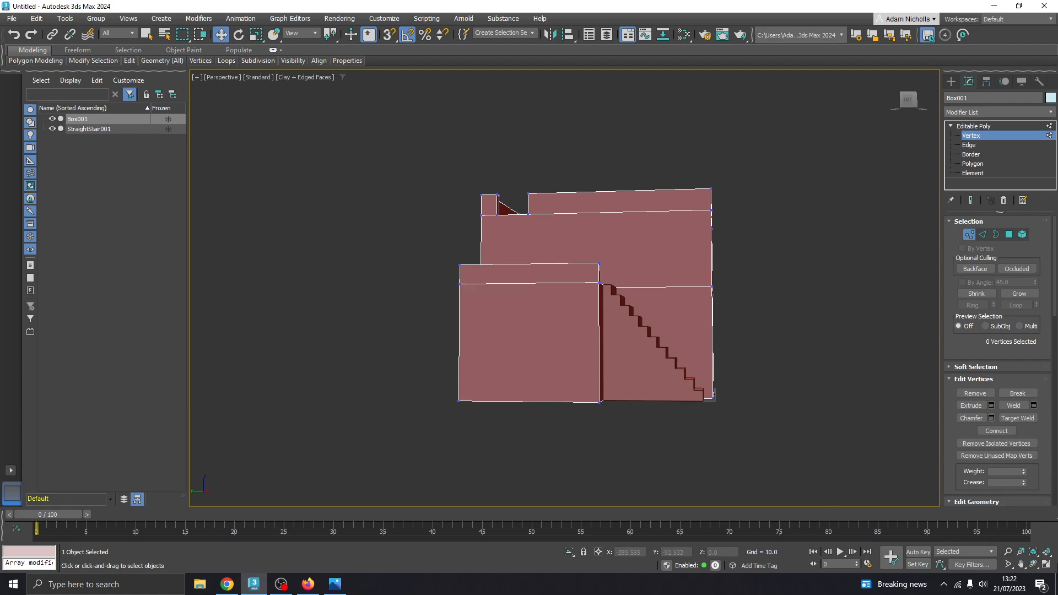
{"action": "left_click", "coordinate": [1047, 566]}
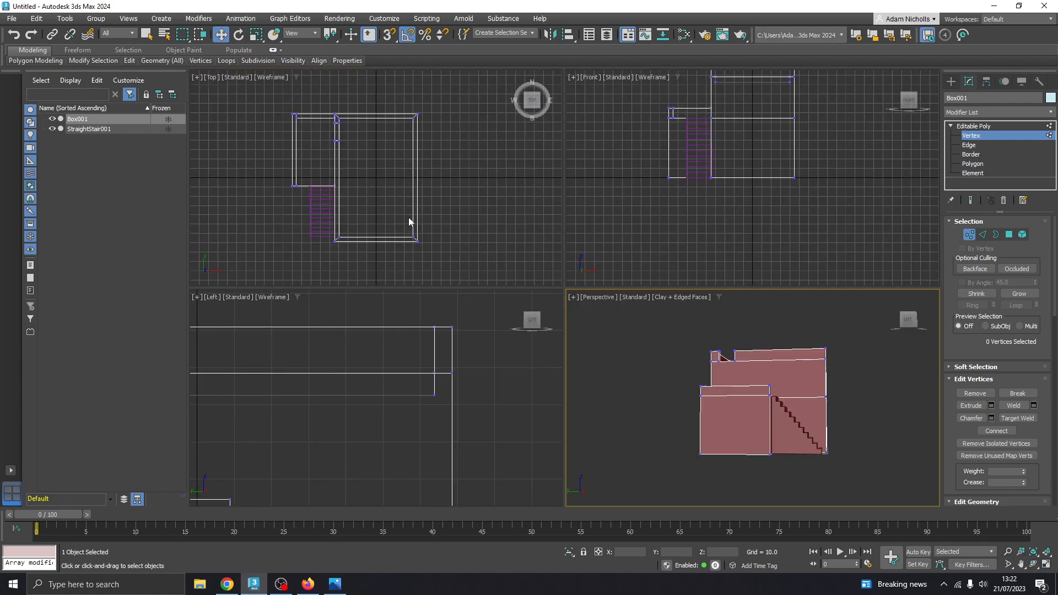
{"action": "middle_click_drag", "start_coordinate": [692, 205], "coordinate": [691, 246]}
{"action": "scroll", "coordinate": [757, 177], "scroll_direction": "up", "scroll_amount": 2}
{"action": "middle_click_drag", "start_coordinate": [757, 177], "coordinate": [754, 204]}
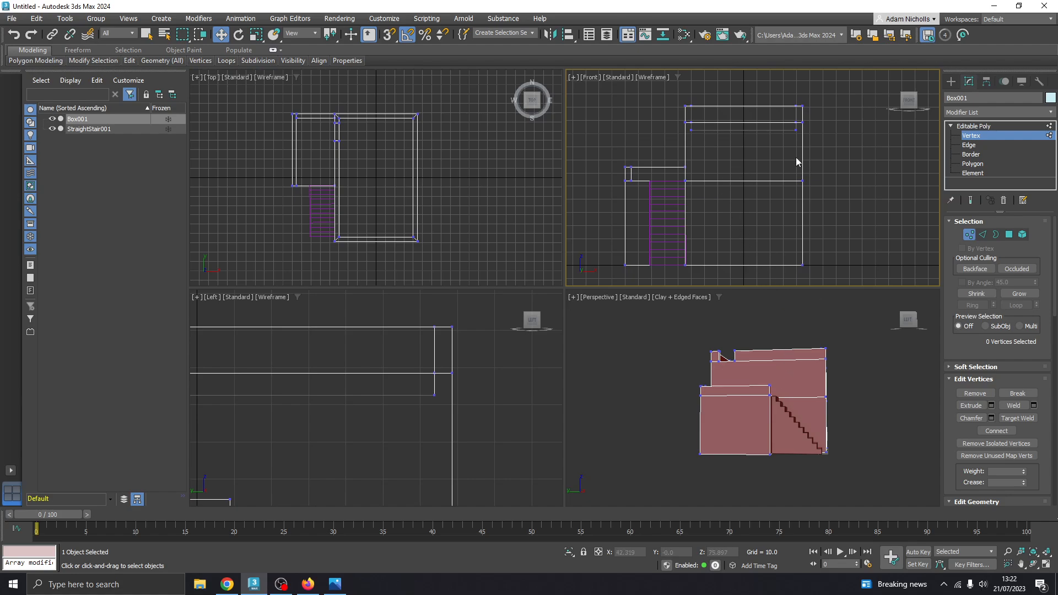
{"action": "left_click_drag", "start_coordinate": [822, 210], "coordinate": [839, 276]}
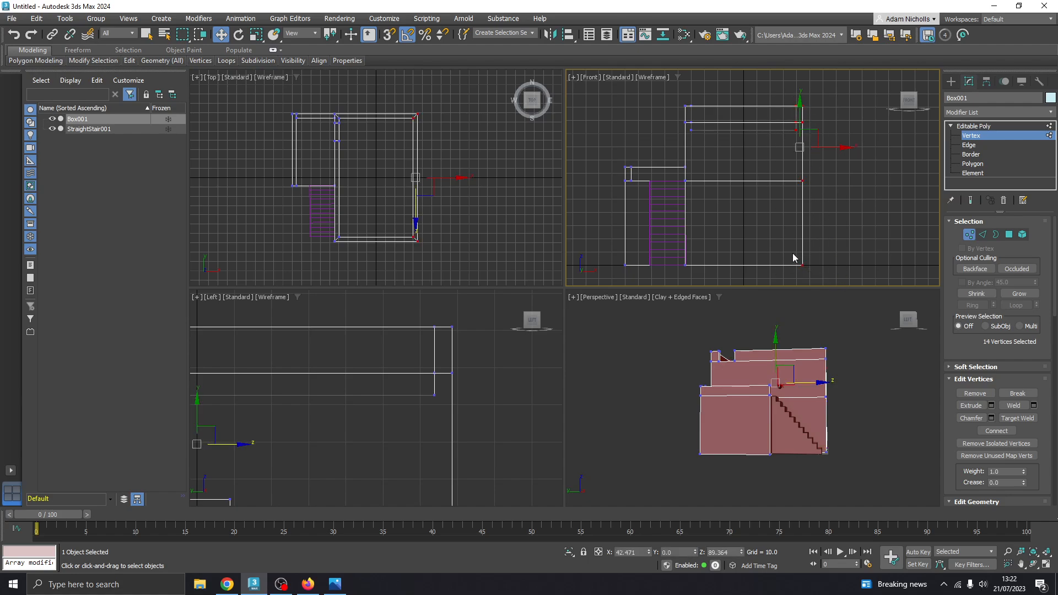
{"action": "middle_click_drag", "start_coordinate": [805, 306], "coordinate": [799, 426], "text": "alt"}
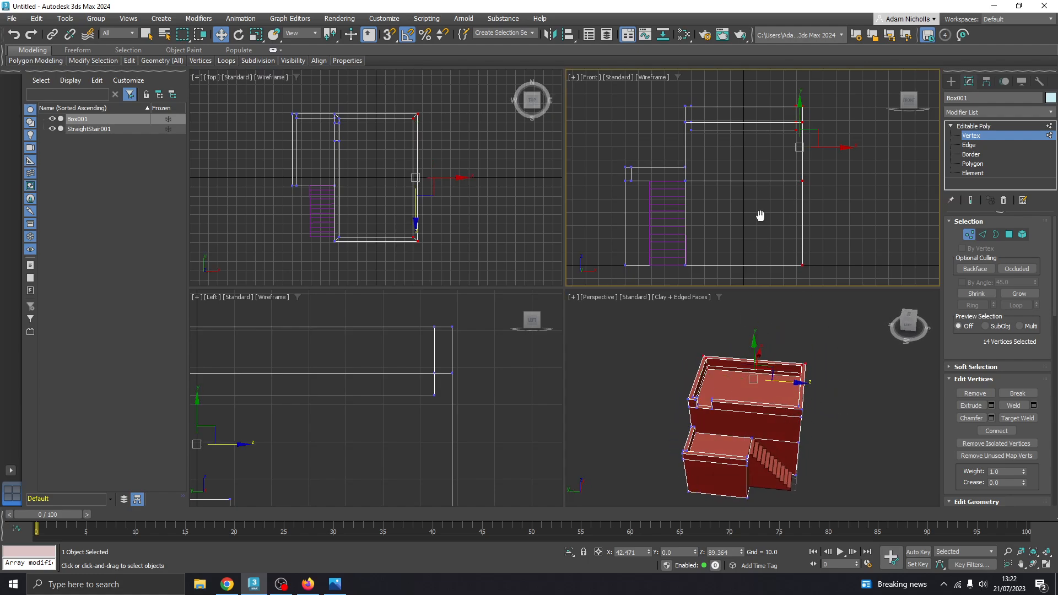
Select the end-wall vertices near the foot of the stairs in the Top view, move them outward along Y to about -88.39, and finish vertex editing
{"action": "middle_click_drag", "start_coordinate": [761, 218], "coordinate": [773, 217]}
{"action": "middle_click_drag", "start_coordinate": [379, 180], "coordinate": [387, 180]}
{"action": "middle_click_drag", "start_coordinate": [401, 222], "coordinate": [398, 203]}
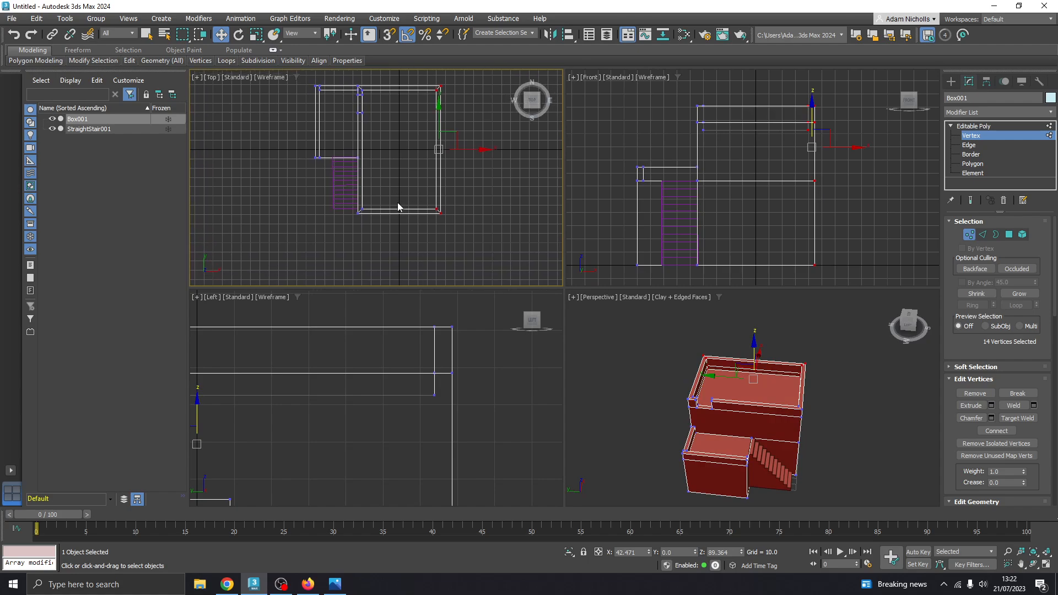
{"action": "scroll", "coordinate": [426, 179], "scroll_direction": "up", "scroll_amount": 2}
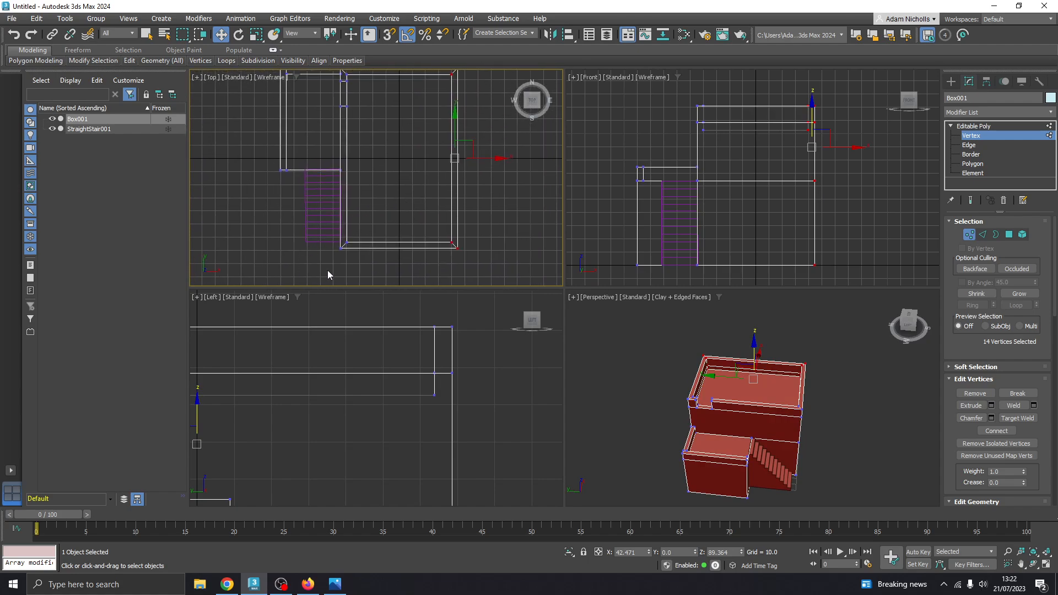
{"action": "left_click_drag", "start_coordinate": [490, 218], "coordinate": [488, 220]}
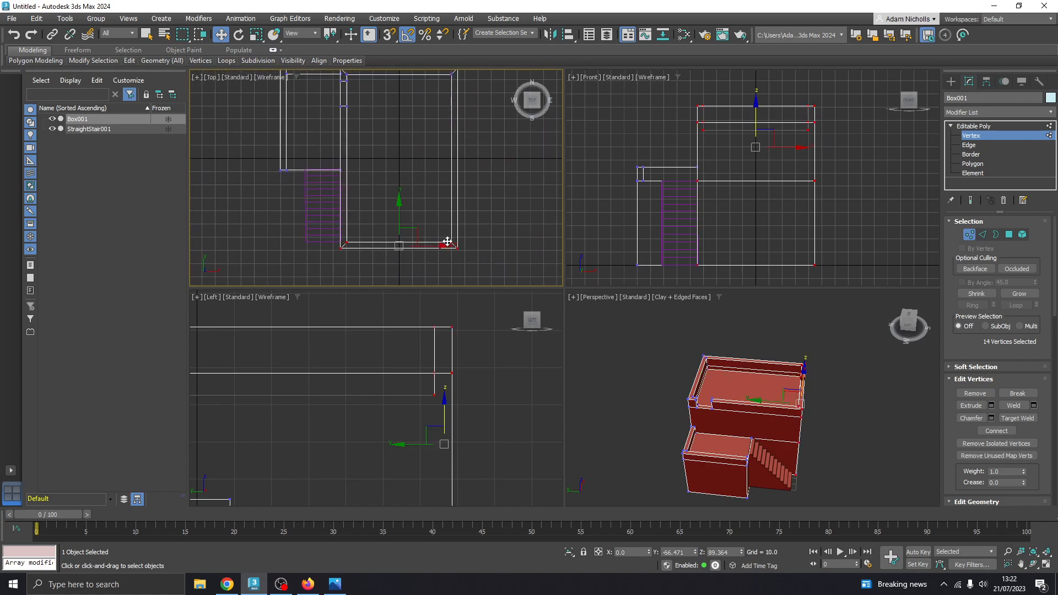
{"action": "middle_click_drag", "start_coordinate": [775, 379], "coordinate": [744, 381], "text": "alt"}
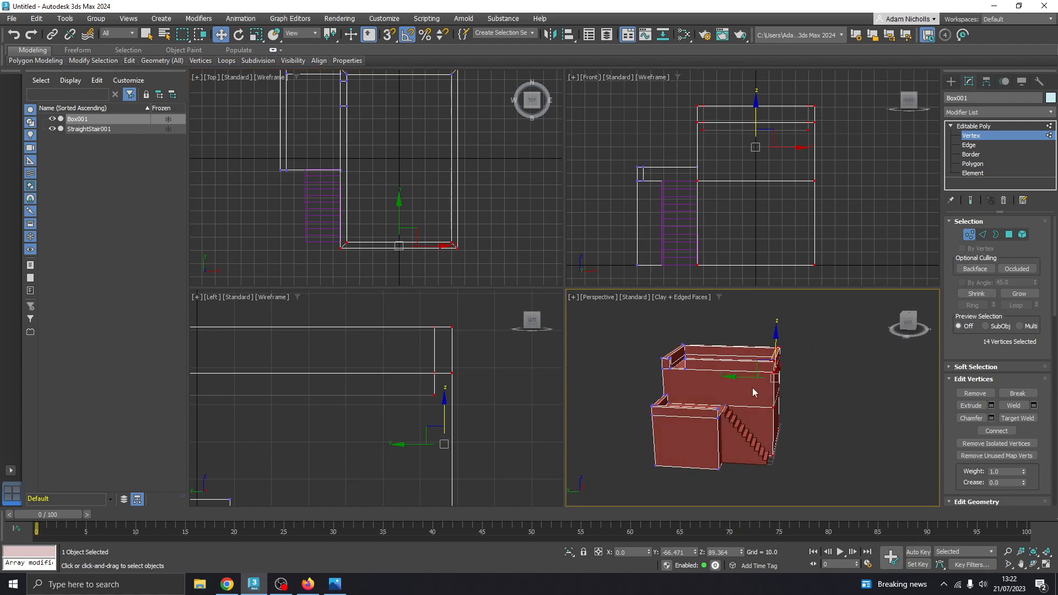
{"action": "scroll", "coordinate": [745, 380], "scroll_direction": "up", "scroll_amount": 3}
{"action": "key", "text": "alt+w"}
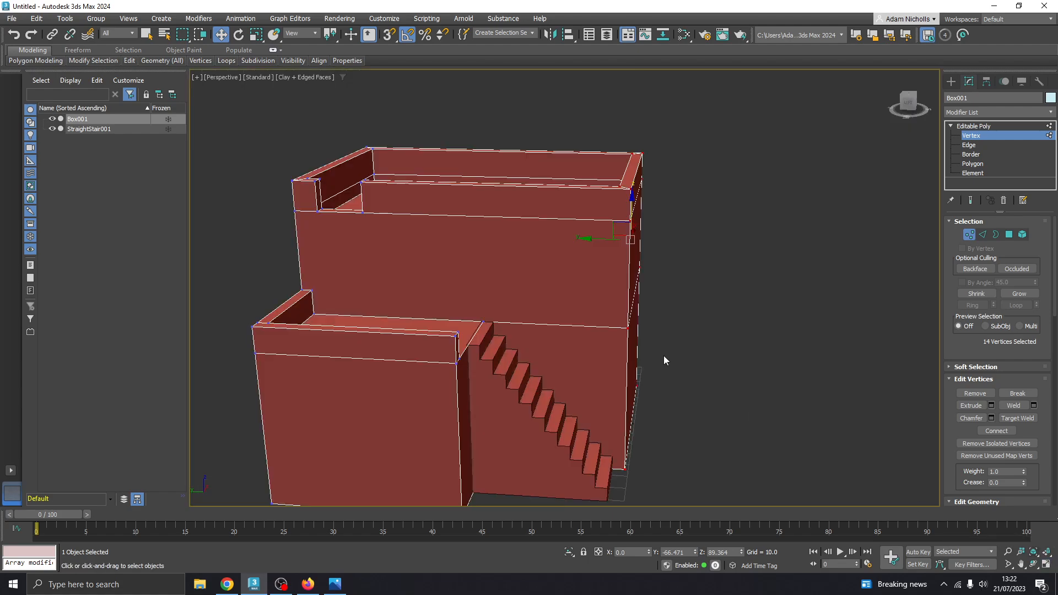
{"action": "middle_click_drag", "start_coordinate": [664, 355], "coordinate": [633, 286]}
{"action": "scroll", "coordinate": [632, 284], "scroll_direction": "down", "scroll_amount": 3}
{"action": "left_click_drag", "start_coordinate": [569, 225], "coordinate": [604, 227]}
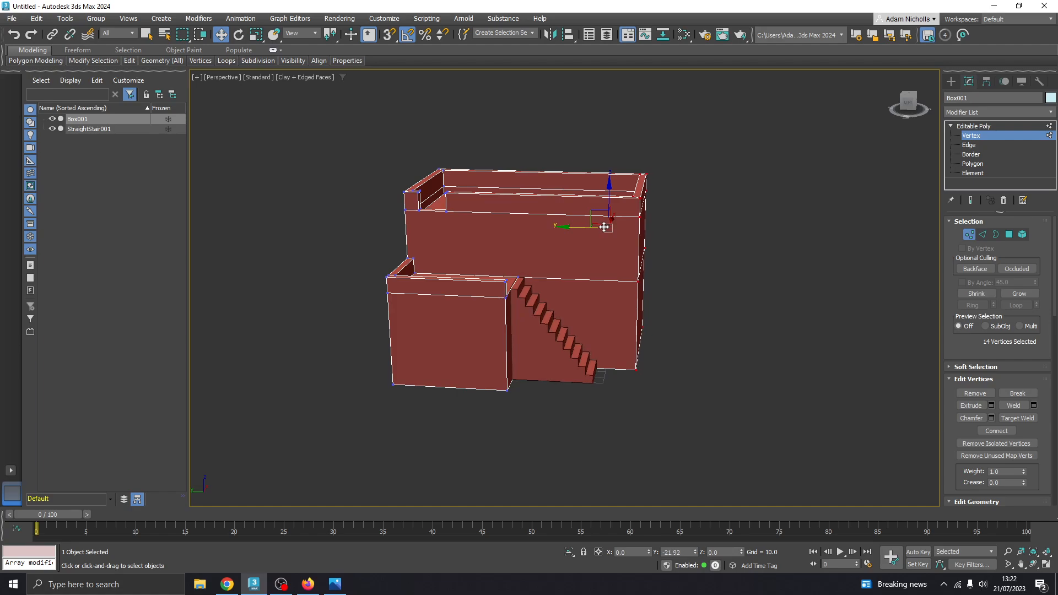
{"action": "middle_click_drag", "start_coordinate": [603, 230], "coordinate": [633, 276], "text": "alt"}
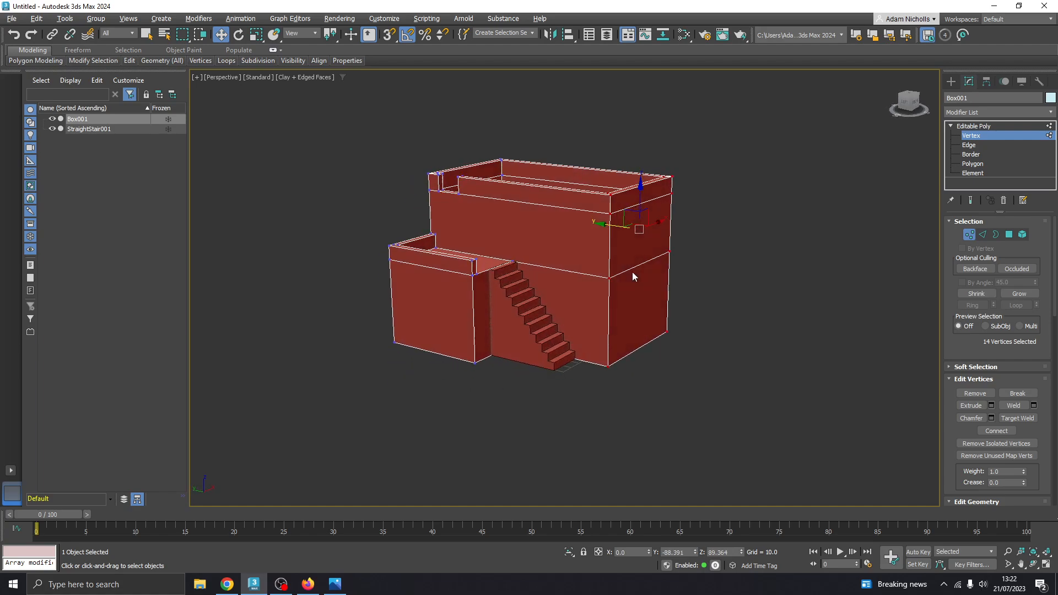
{"action": "left_click", "coordinate": [965, 127]}
Lengthen the staircase to 82.2 and move it outward along Y to about -92.95, bringing its top step back to the terrace edge
{"action": "left_click", "coordinate": [527, 327]}
{"action": "scroll", "coordinate": [527, 327], "scroll_direction": "up", "scroll_amount": 5}
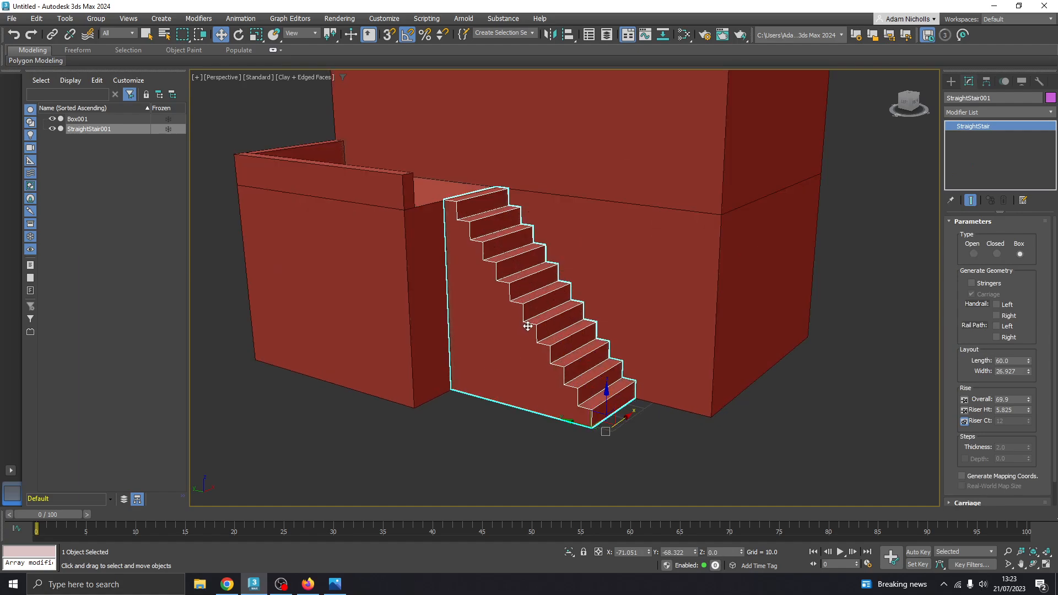
{"action": "middle_click_drag", "start_coordinate": [528, 326], "coordinate": [596, 339], "text": "alt"}
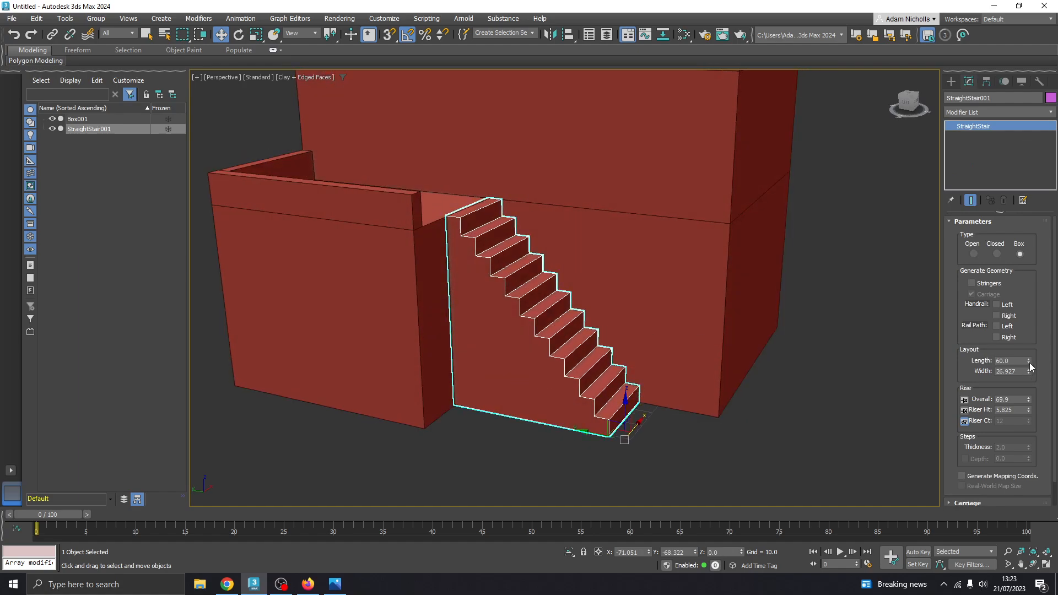
{"action": "left_click_drag", "start_coordinate": [1030, 363], "coordinate": [1026, 343]}
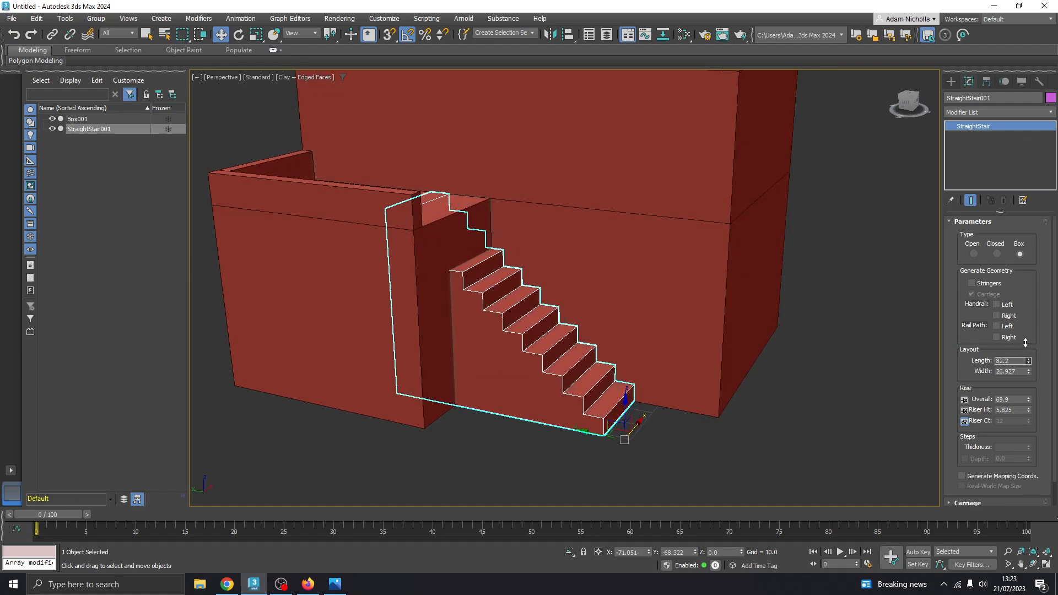
{"action": "left_click_drag", "start_coordinate": [586, 432], "coordinate": [665, 450]}
Fine-tune the staircase's length to about 84.69, closing the gap at the terrace wall
{"action": "middle_click_drag", "start_coordinate": [607, 366], "coordinate": [628, 367], "text": "alt"}
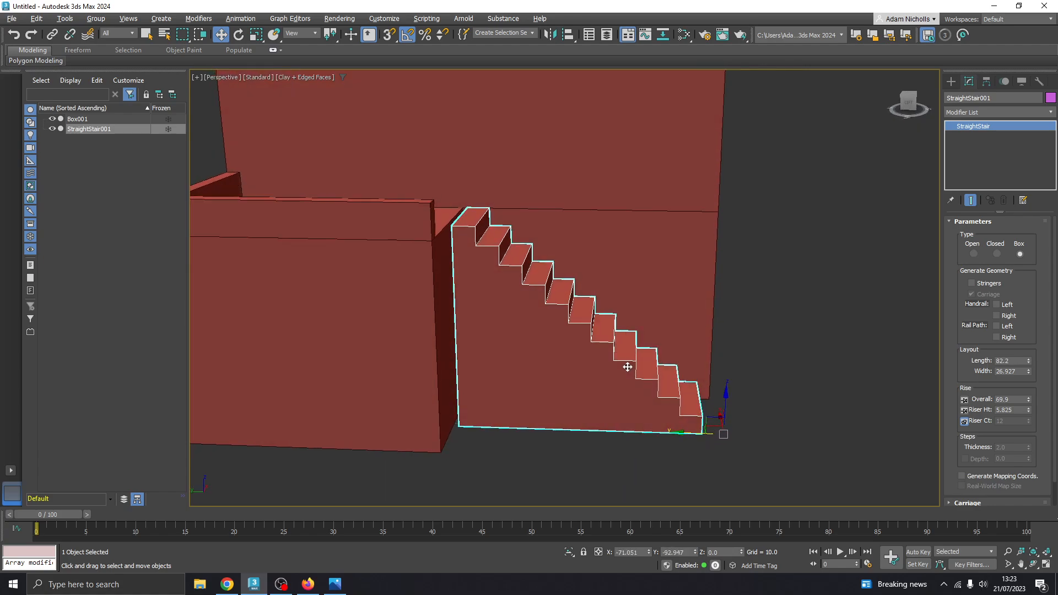
{"action": "left_click_drag", "start_coordinate": [1029, 359], "coordinate": [1030, 359]}
{"action": "scroll", "coordinate": [695, 328], "scroll_direction": "down", "scroll_amount": 3}
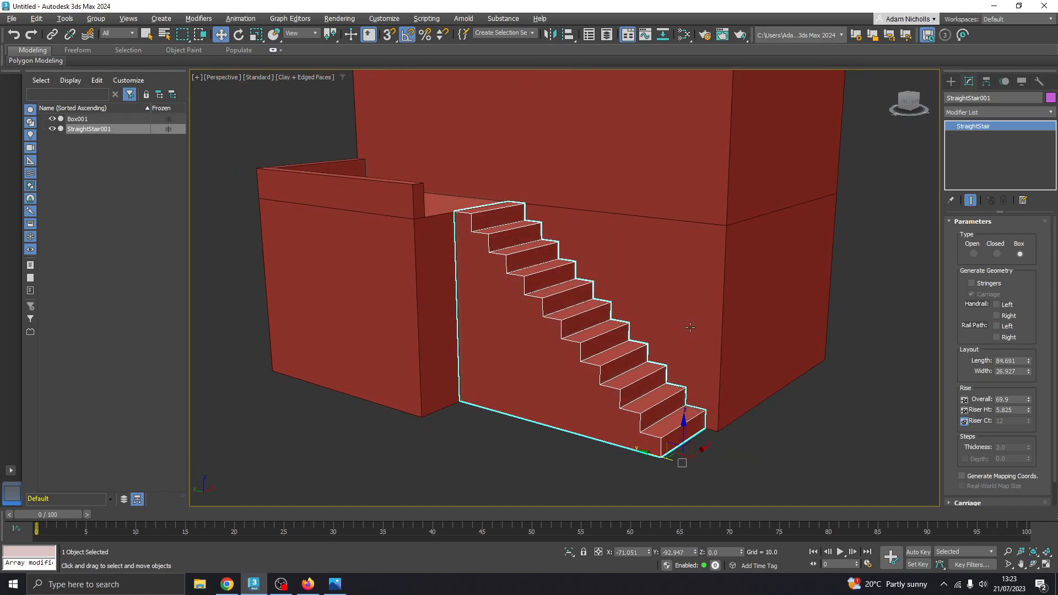
Deselect the staircase and inspect how its top step meets the terrace floor up close
{"action": "left_click", "coordinate": [837, 400]}
{"action": "scroll", "coordinate": [849, 393], "scroll_direction": "down", "scroll_amount": 2}
{"action": "middle_click_drag", "start_coordinate": [858, 389], "coordinate": [617, 330], "text": "alt"}
{"action": "scroll", "coordinate": [565, 231], "scroll_direction": "up", "scroll_amount": 5}
{"action": "scroll", "coordinate": [566, 230], "scroll_direction": "down", "scroll_amount": 2}
{"action": "scroll", "coordinate": [551, 243], "scroll_direction": "up", "scroll_amount": 3}
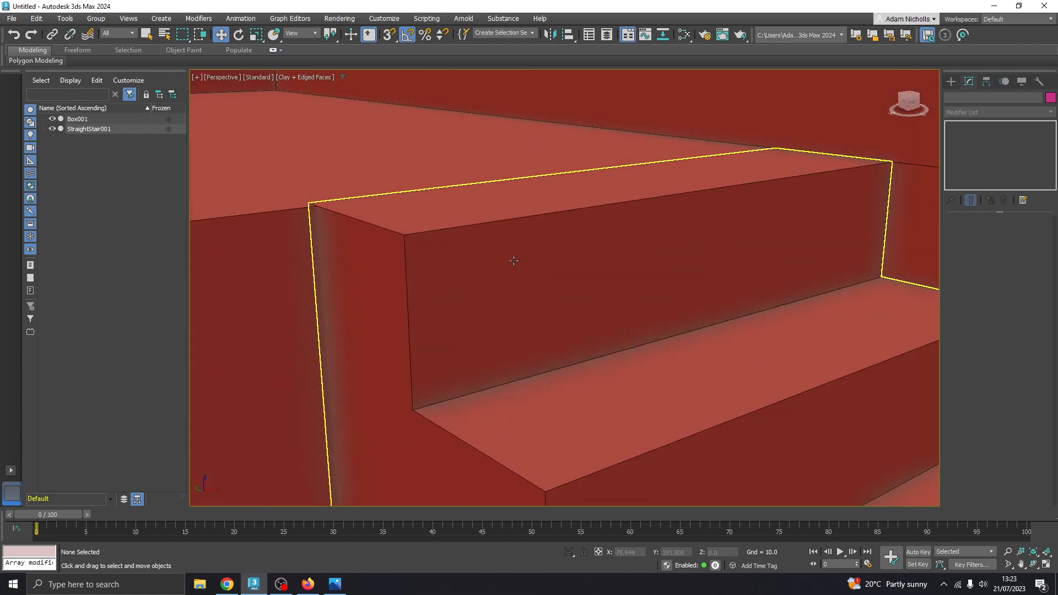
{"action": "scroll", "coordinate": [518, 259], "scroll_direction": "down", "scroll_amount": 7}
{"action": "middle_click_drag", "start_coordinate": [517, 268], "coordinate": [796, 425], "text": "alt"}
Compare the lengthened house and staircase with the reference image from a similar angle
{"action": "left_click", "coordinate": [335, 584]}
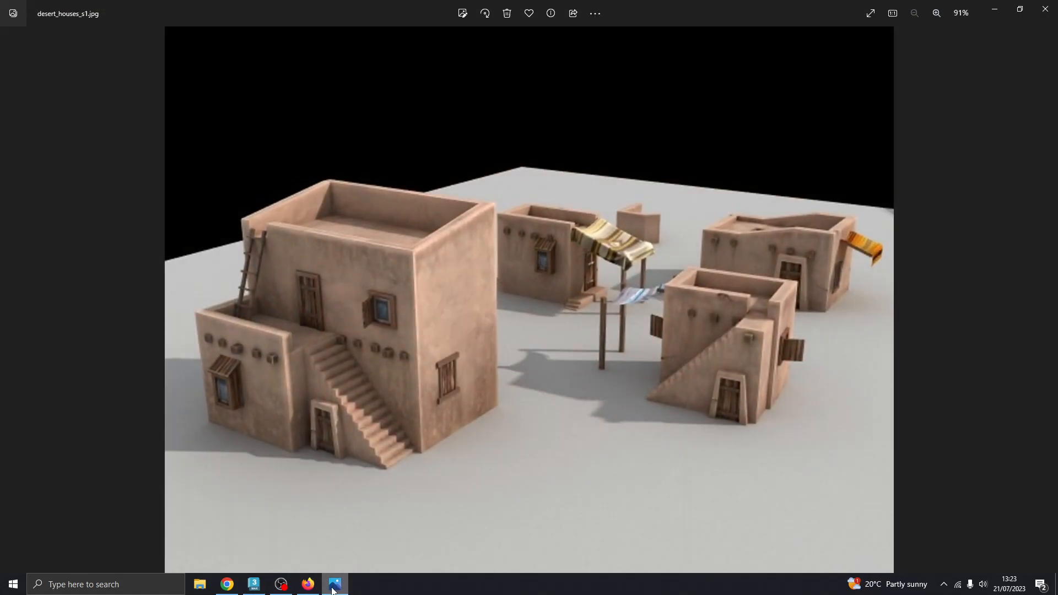
{"action": "left_click", "coordinate": [336, 584]}
{"action": "scroll", "coordinate": [608, 410], "scroll_direction": "down", "scroll_amount": 3}
{"action": "middle_click_drag", "start_coordinate": [619, 406], "coordinate": [579, 396], "text": "alt"}
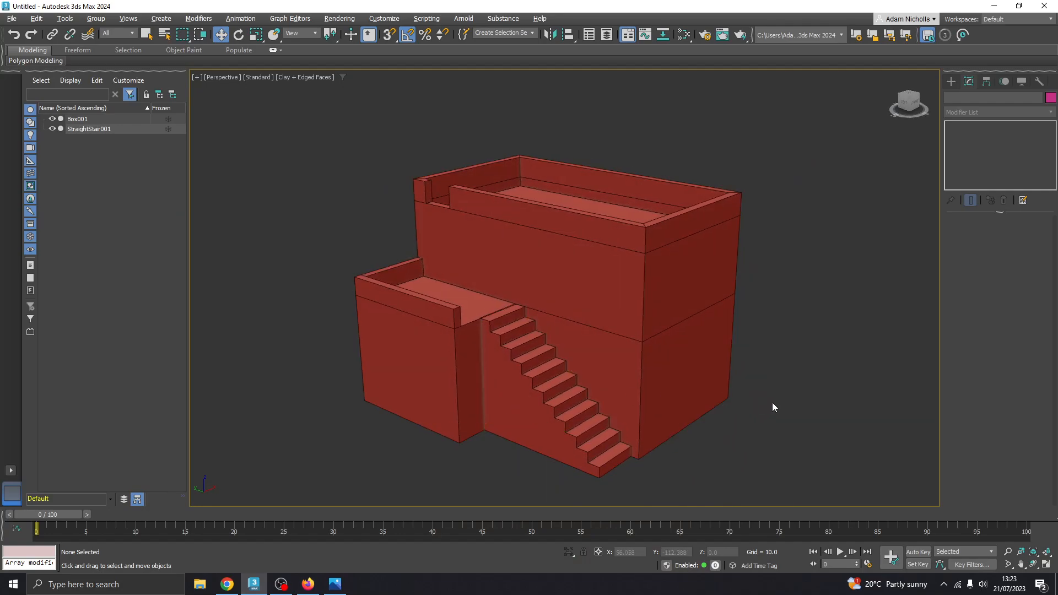
{"action": "middle_click_drag", "start_coordinate": [772, 403], "coordinate": [778, 389]}
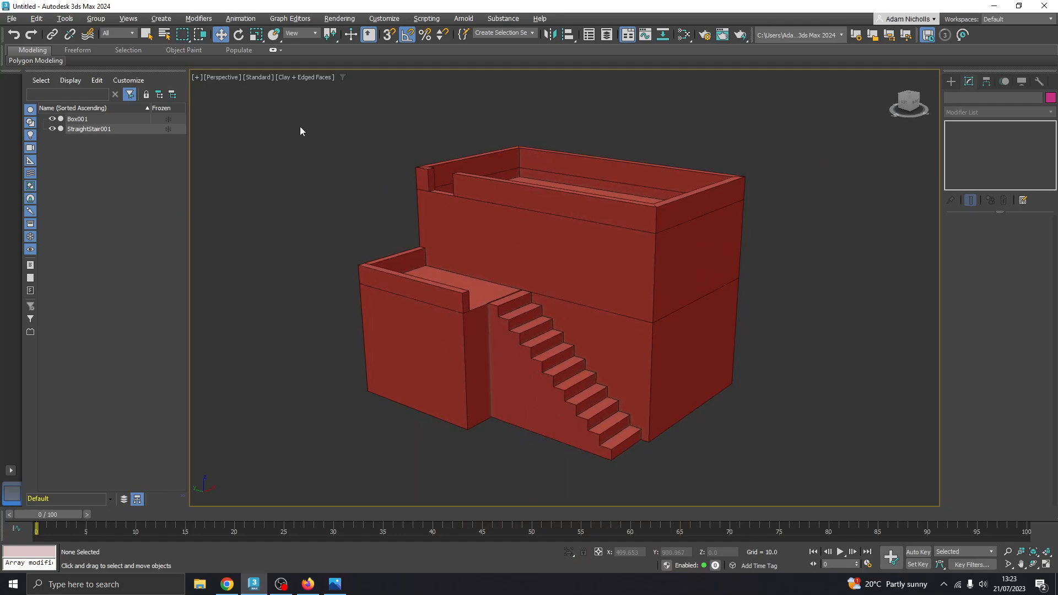
Set the perspective view's rendering quality to High Quality
{"action": "left_click", "coordinate": [255, 78]}
{"action": "left_click", "coordinate": [269, 102]}
{"action": "mouse_move", "coordinate": [628, 287]}
{"action": "middle_mouse_down", "text": "alt"}
{"action": "mouse_move", "coordinate": [504, 291]}
{"action": "mouse_move", "coordinate": [585, 295]}
{"action": "mouse_move", "coordinate": [568, 309]}
{"action": "mouse_move", "coordinate": [650, 298]}
{"action": "mouse_move", "coordinate": [631, 295]}
{"action": "middle_mouse_up", "text": "alt"}
Examine the house body and the staircase as separate objects and look over the available stair types
{"action": "left_click", "coordinate": [623, 301]}
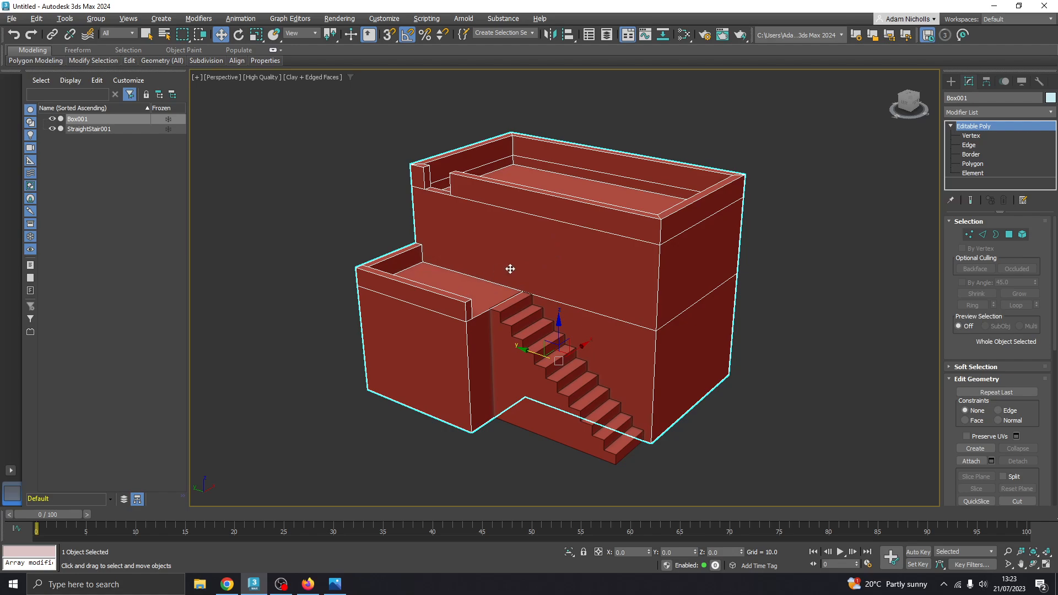
{"action": "left_click", "coordinate": [574, 388]}
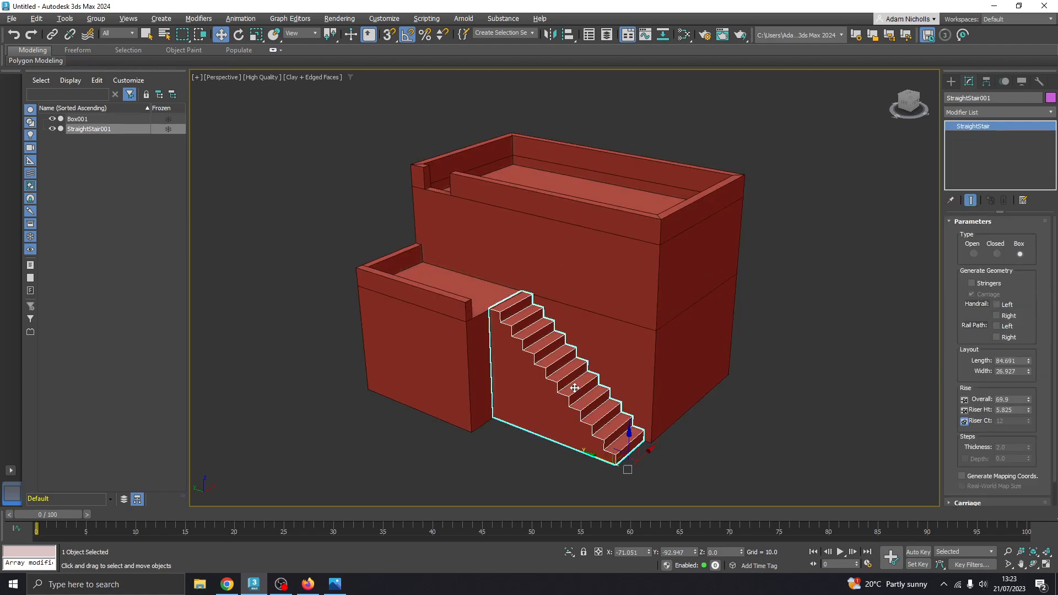
{"action": "left_click", "coordinate": [954, 82]}
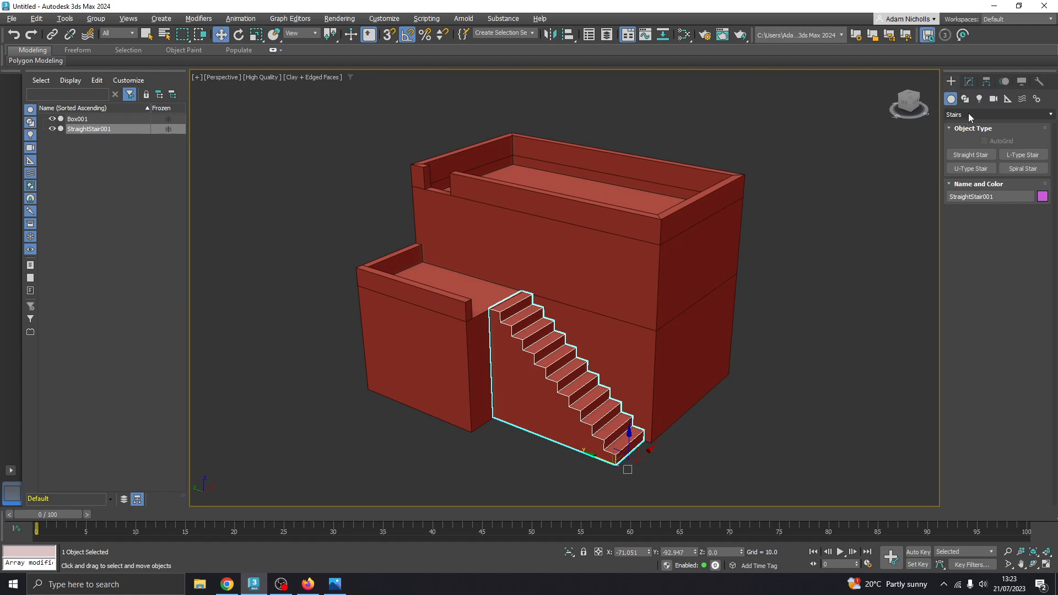
{"action": "left_click", "coordinate": [709, 442]}
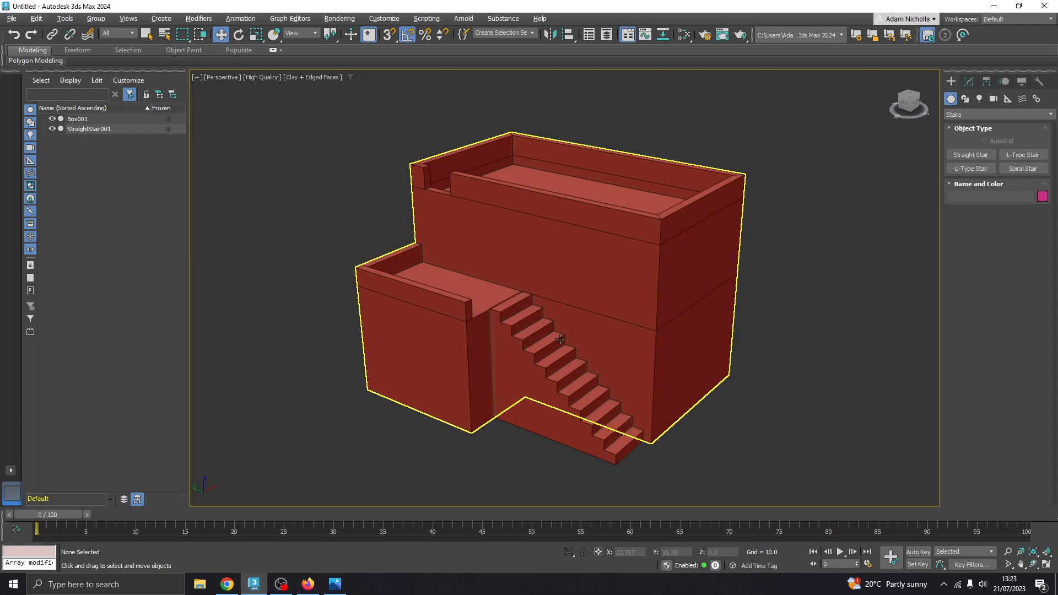
{"action": "left_click", "coordinate": [590, 288]}
{"action": "left_click", "coordinate": [553, 383]}
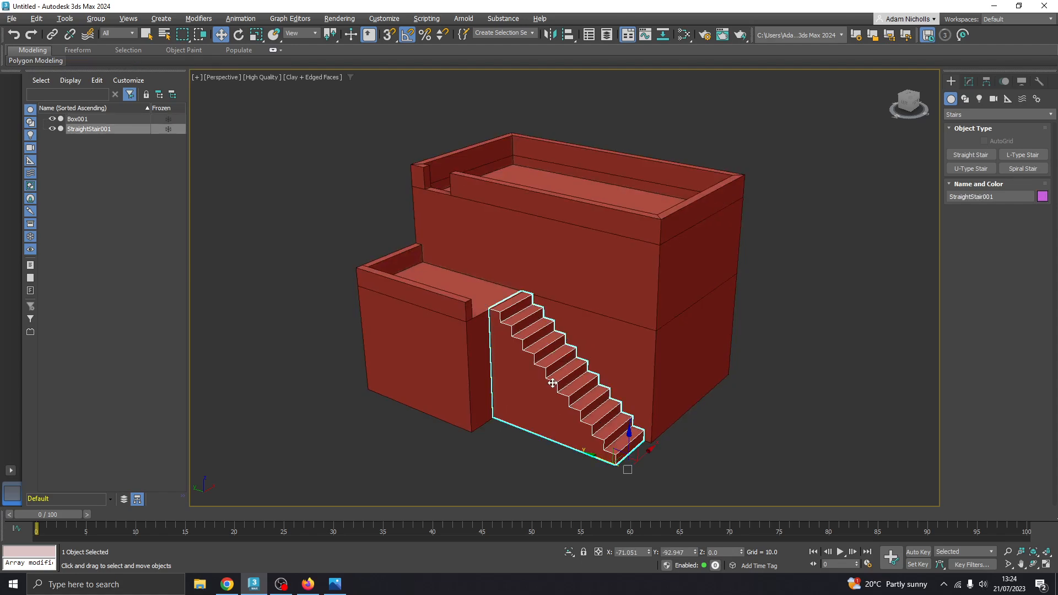
Attach the straight staircase to the house body so both form a single editable poly object
{"action": "left_click", "coordinate": [412, 336]}
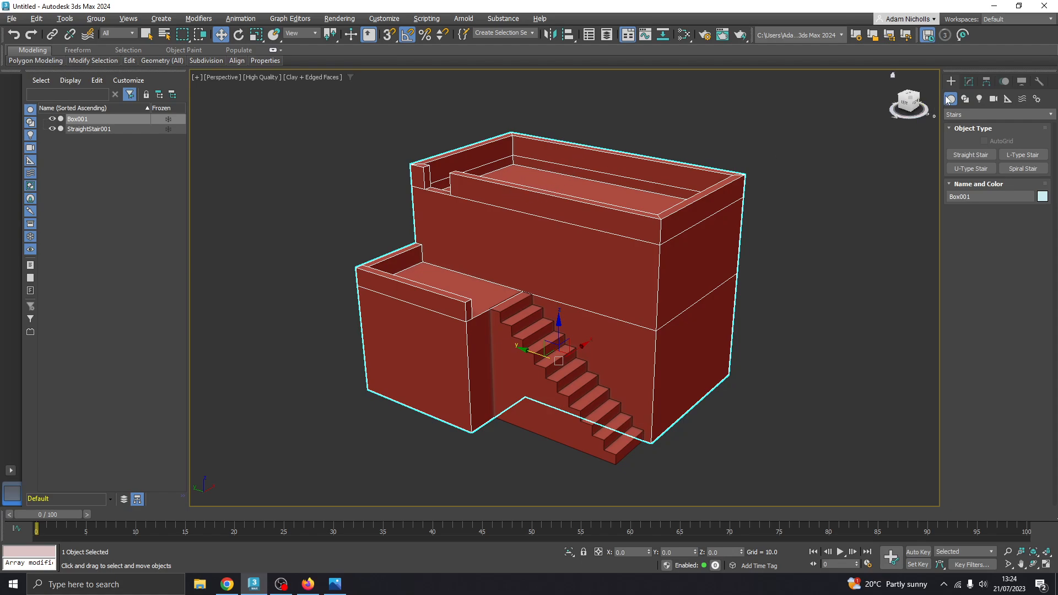
{"action": "left_click", "coordinate": [968, 82]}
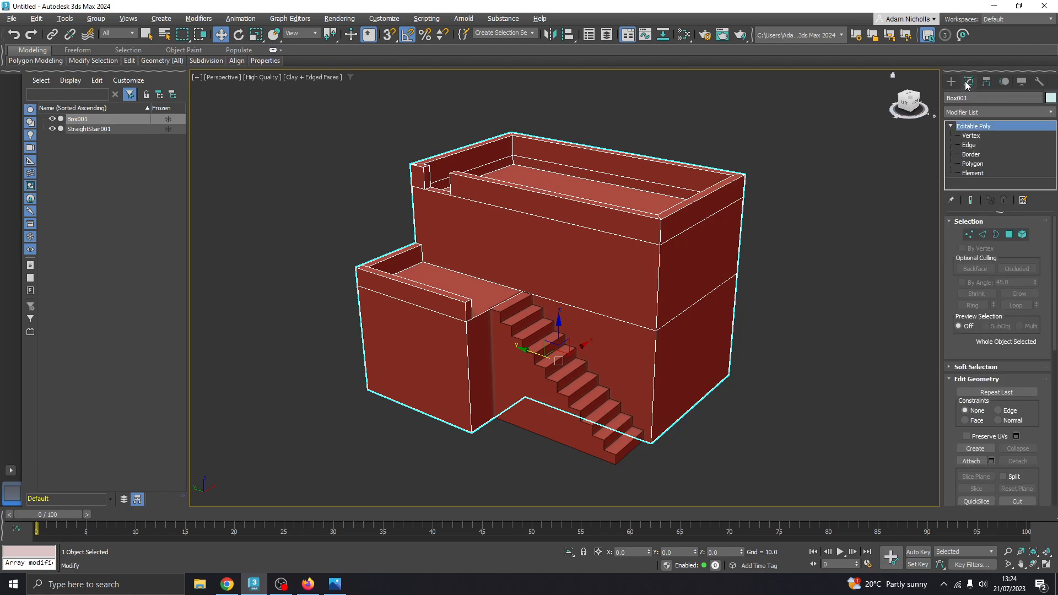
{"action": "scroll", "coordinate": [1018, 383], "scroll_direction": "down", "scroll_amount": 4}
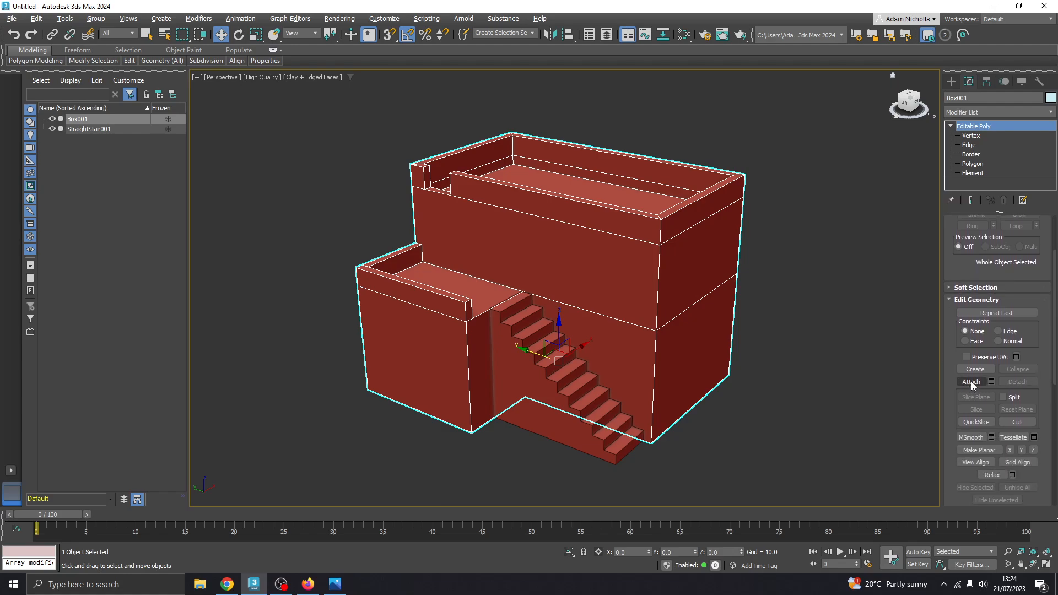
{"action": "left_click", "coordinate": [972, 382]}
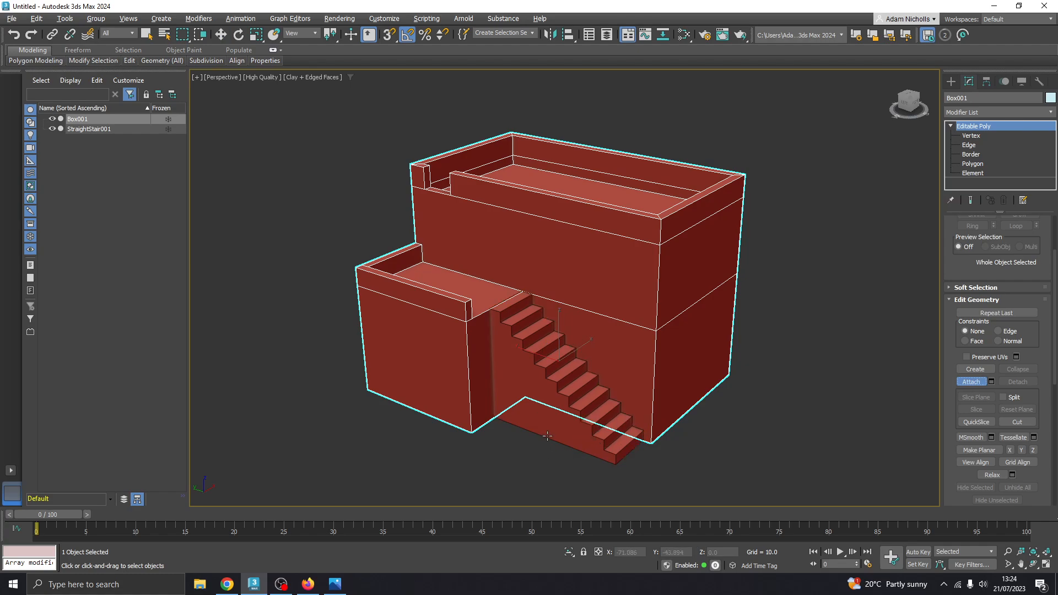
{"action": "left_click", "coordinate": [549, 436]}
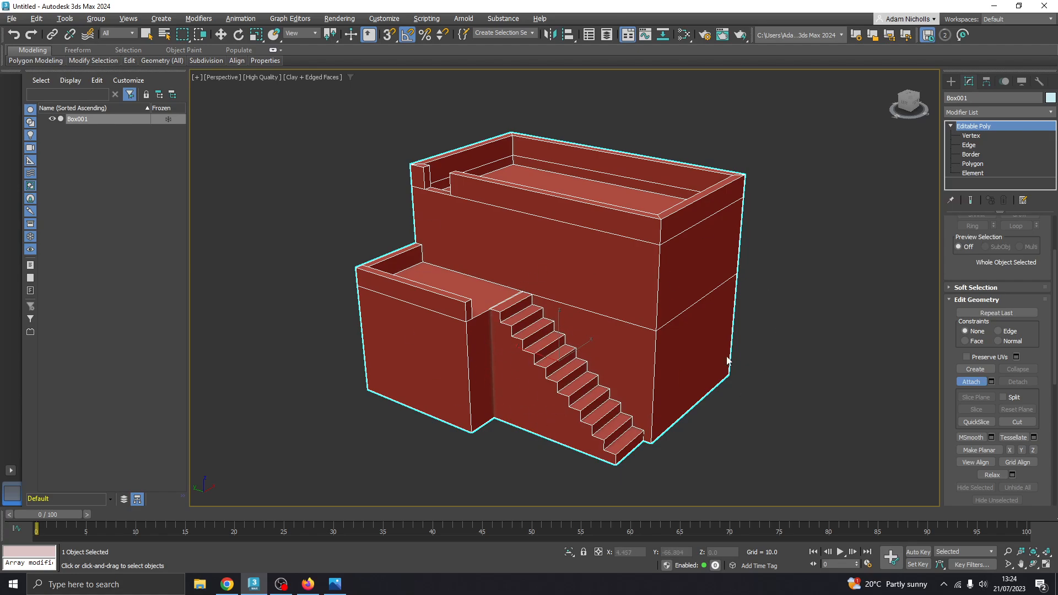
{"action": "left_click", "coordinate": [972, 382]}
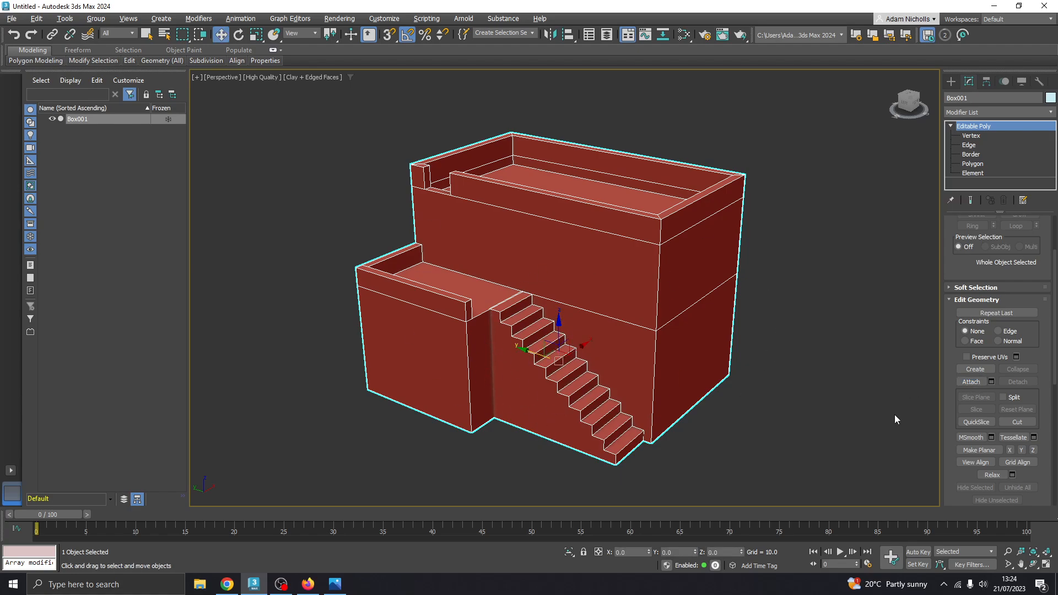
Test-move the combined house and staircase as one object, undo the move, and clear the selection
{"action": "left_click", "coordinate": [786, 340]}
{"action": "left_click", "coordinate": [556, 356]}
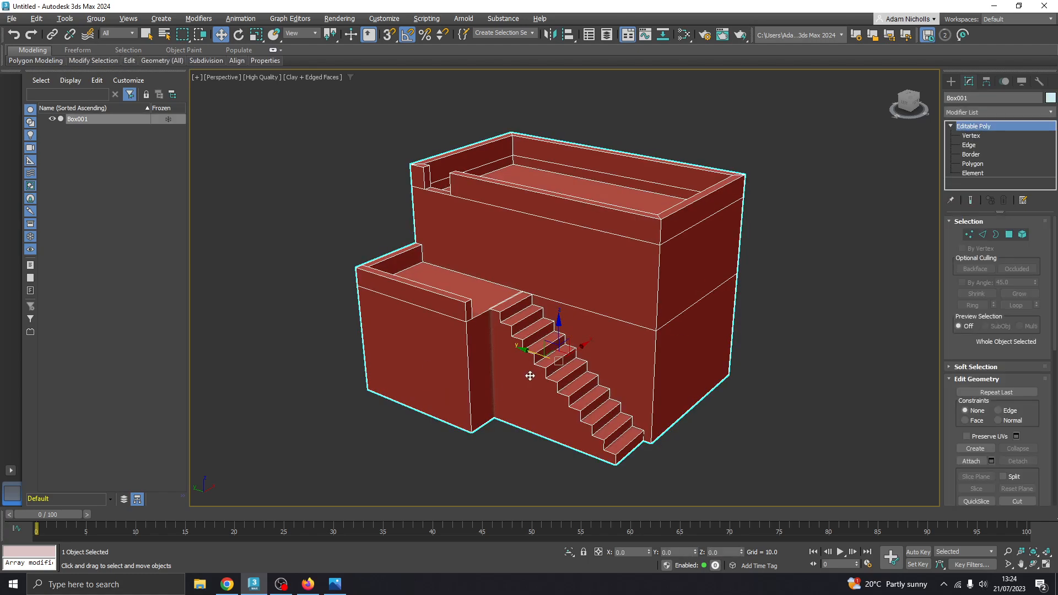
{"action": "left_click_drag", "start_coordinate": [557, 356], "coordinate": [571, 334]}
{"action": "key", "text": "ctrl+z"}
{"action": "left_click", "coordinate": [799, 352]}
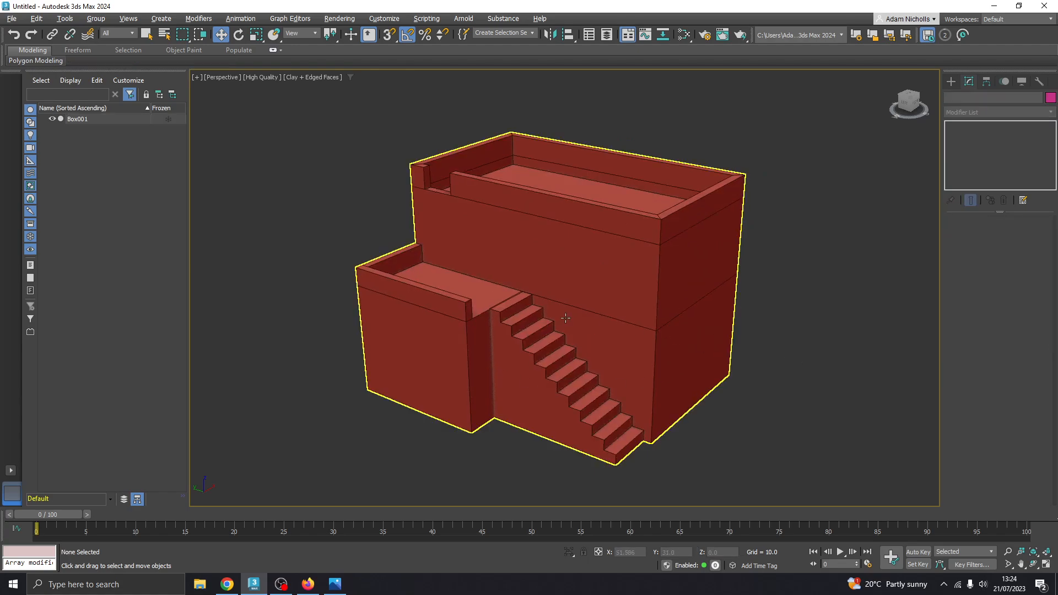
Compare the combined house and staircase with the desert houses reference image
{"action": "left_click", "coordinate": [335, 584]}
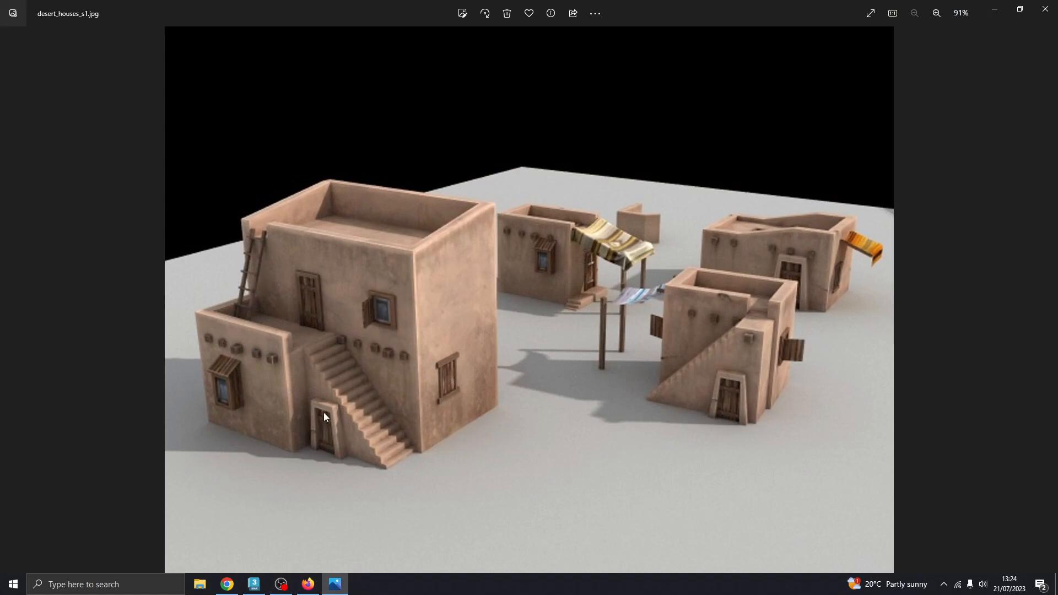
{"action": "left_click", "coordinate": [336, 585]}
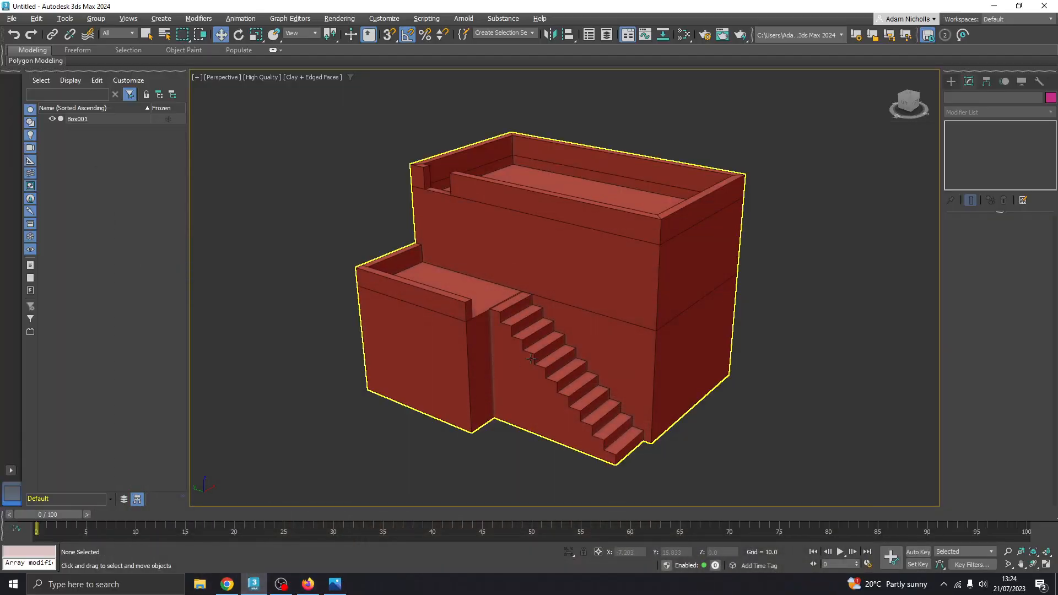
{"action": "left_click", "coordinate": [282, 583]}
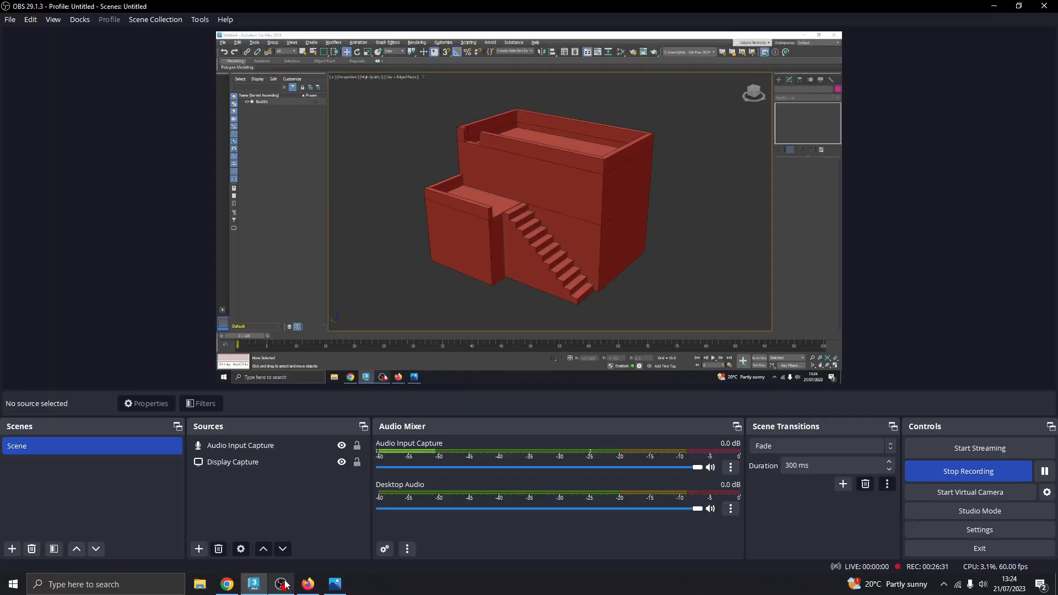